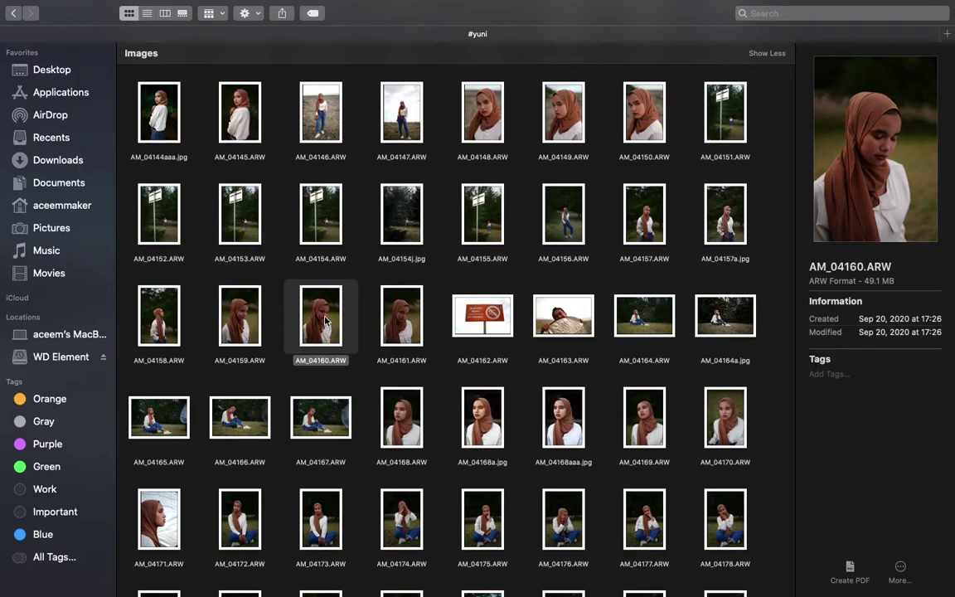
Step: Zoom into the AM_04160.ARW Quick Look preview to inspect it, close it, and bring up the file's context menu
{"action": "scroll", "coordinate": [416, 322], "scroll_direction": "up", "scroll_amount": 3}
{"action": "scroll", "coordinate": [416, 322], "scroll_direction": "up", "scroll_amount": 2}
{"action": "scroll", "coordinate": [416, 322], "scroll_direction": "up", "scroll_amount": 2}
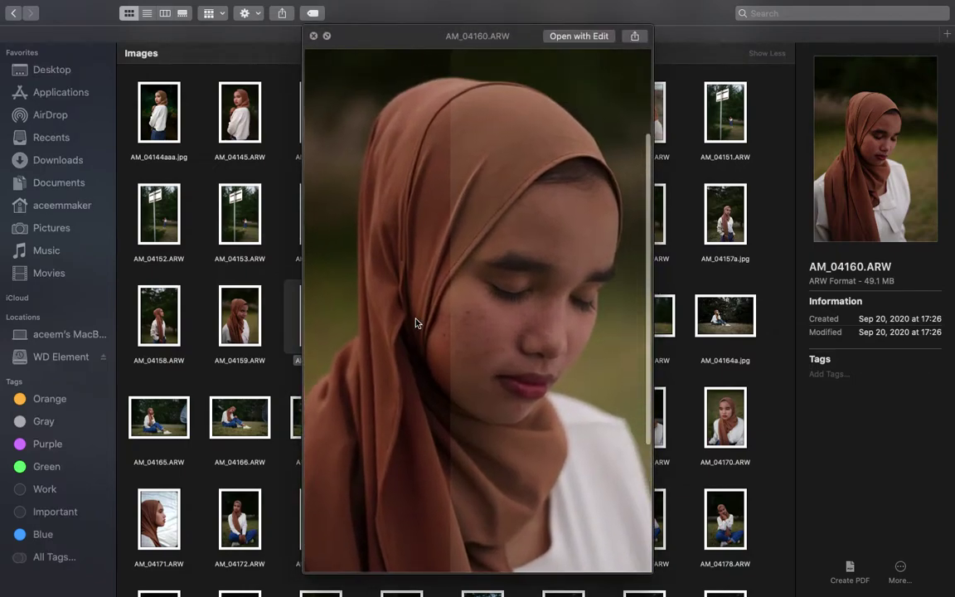
{"action": "scroll", "coordinate": [416, 321], "scroll_direction": "up", "scroll_amount": 2}
{"action": "scroll", "coordinate": [416, 322], "scroll_direction": "up", "scroll_amount": 3}
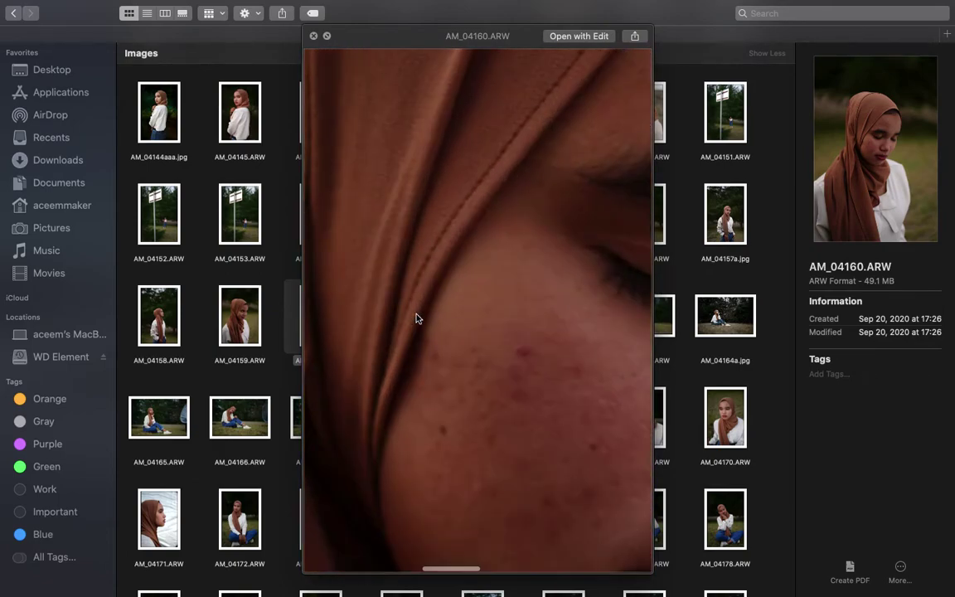
{"action": "scroll", "coordinate": [416, 322], "scroll_direction": "down", "scroll_amount": 2}
{"action": "scroll", "coordinate": [416, 320], "scroll_direction": "down", "scroll_amount": 1}
{"action": "scroll", "coordinate": [416, 318], "scroll_direction": "down", "scroll_amount": 2}
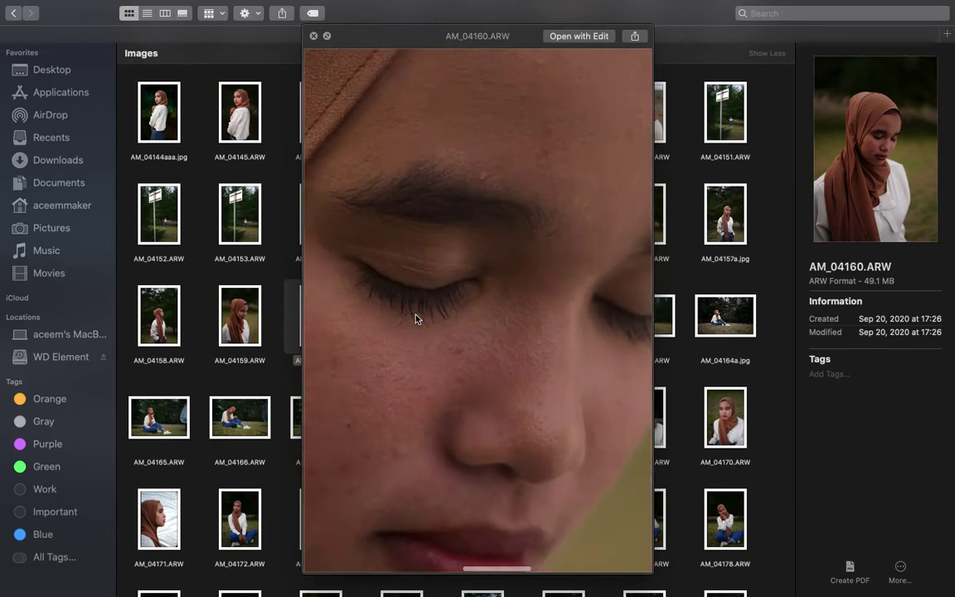
{"action": "scroll", "coordinate": [416, 319], "scroll_direction": "down", "scroll_amount": 5}
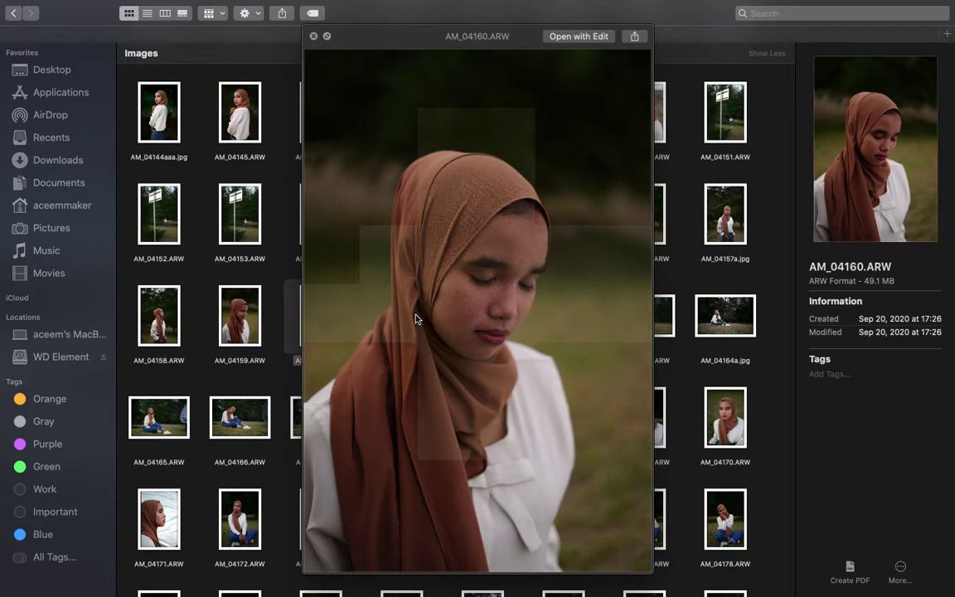
{"action": "key", "text": "space"}
{"action": "right_click", "coordinate": [336, 319]}
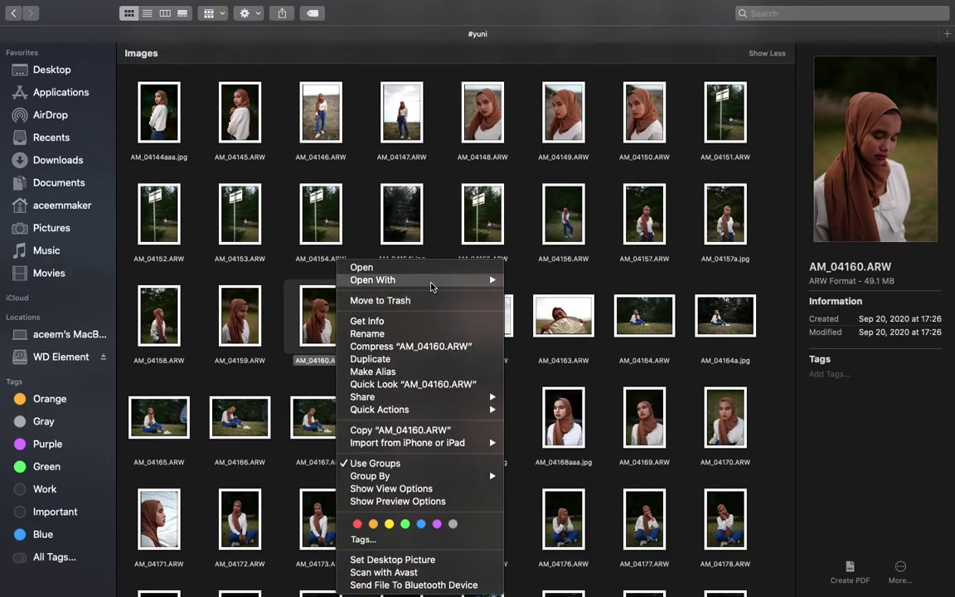
Step: Open AM_04160.ARW with Adobe Photoshop 2020, chosen from the Applications folder
{"action": "left_click", "coordinate": [584, 304]}
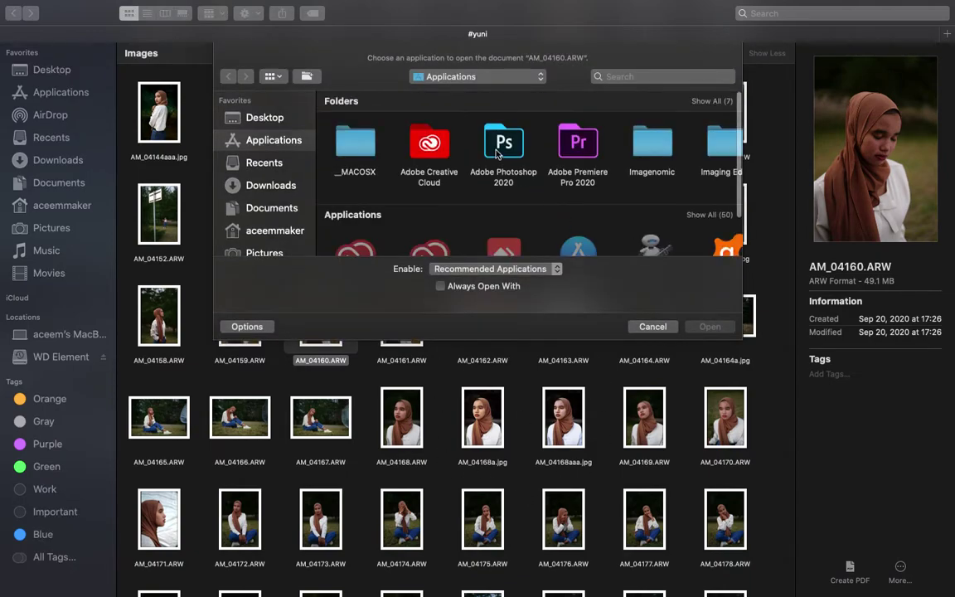
{"action": "double_click", "coordinate": [498, 152]}
{"action": "left_click", "coordinate": [355, 247]}
{"action": "left_click", "coordinate": [710, 326]}
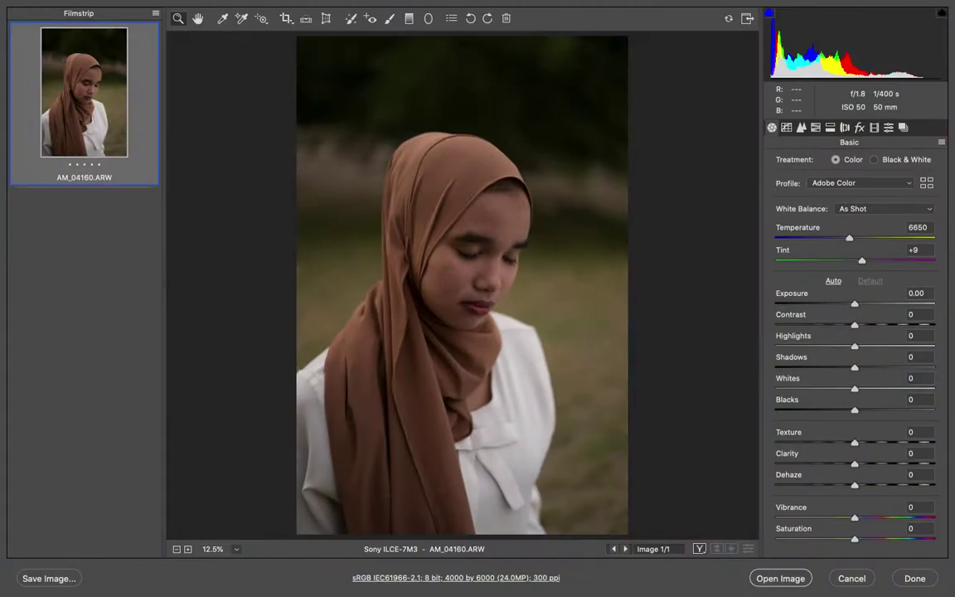
Step: Zoom into the face in Camera Raw, fit the photo in view, then open it unedited in Photoshop
{"action": "left_click", "coordinate": [472, 280]}
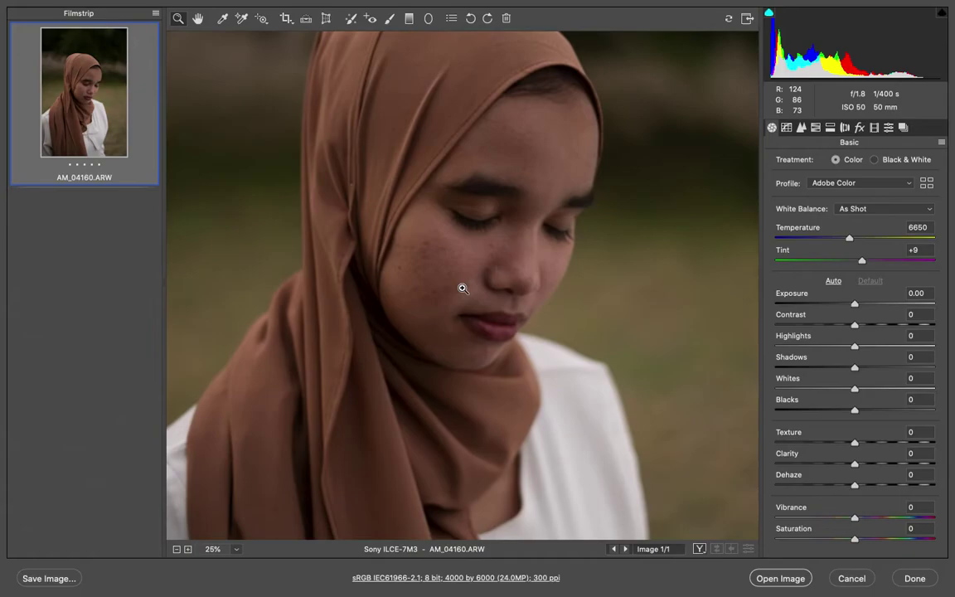
{"action": "left_click", "coordinate": [177, 549]}
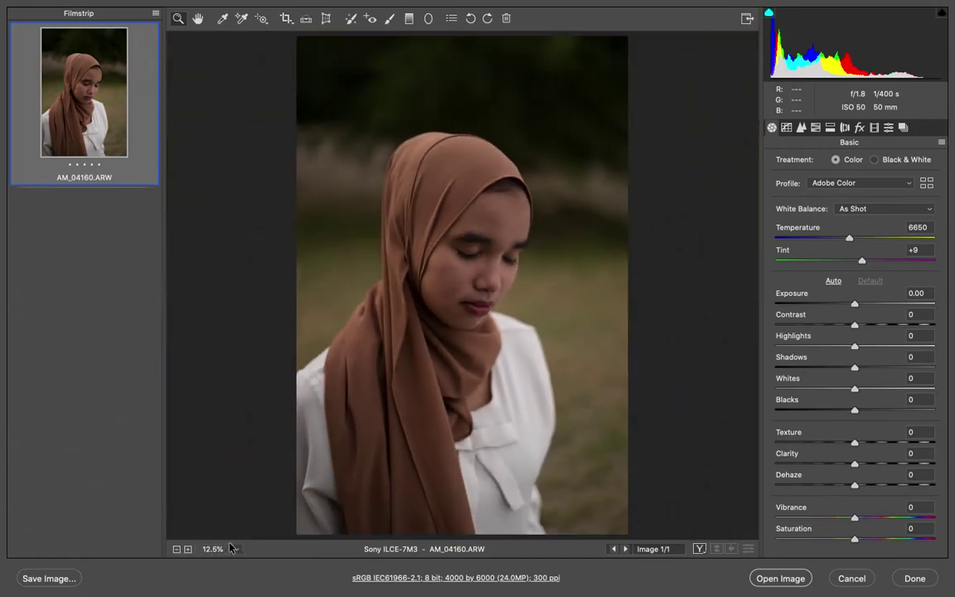
{"action": "left_click", "coordinate": [236, 549]}
{"action": "left_click", "coordinate": [260, 563]}
{"action": "key", "text": "XF86MonBrightnessUp"}
{"action": "left_click", "coordinate": [783, 579]}
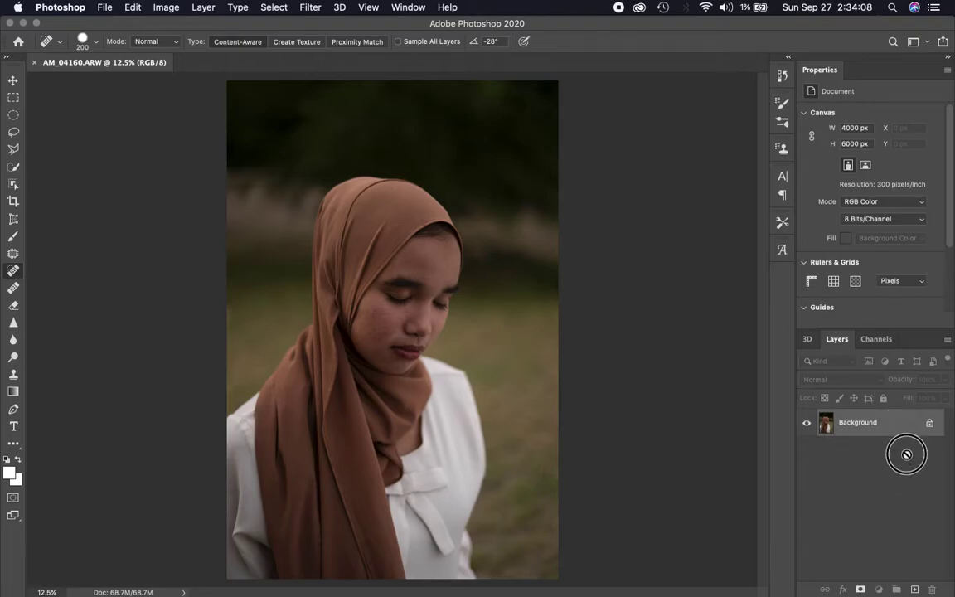
Step: Duplicate the Background layer as Background copy, then try a crop and cancel it, keeping 4000 × 6000 px
{"action": "left_click_drag", "start_coordinate": [902, 425], "coordinate": [914, 589]}
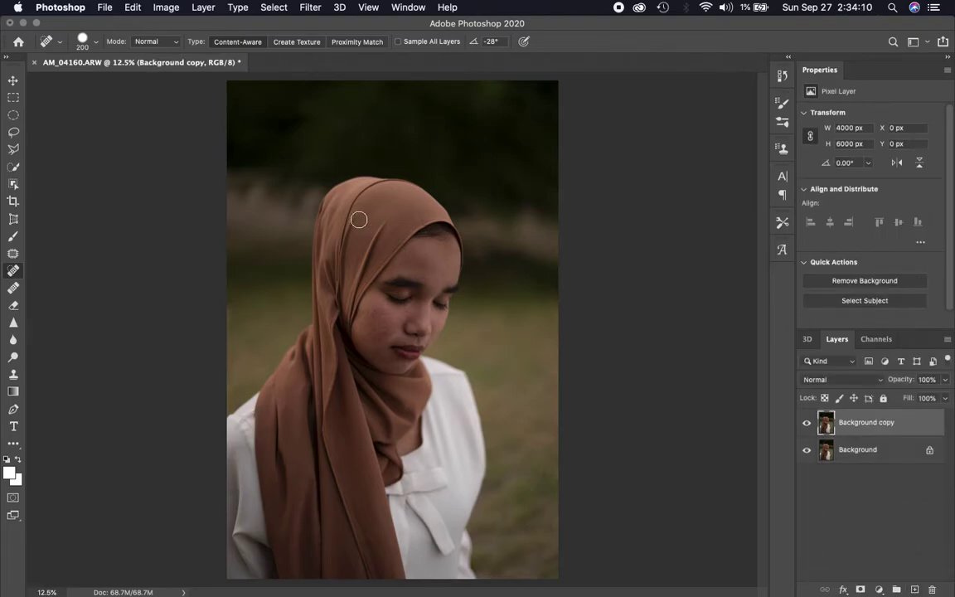
{"action": "key", "text": "c"}
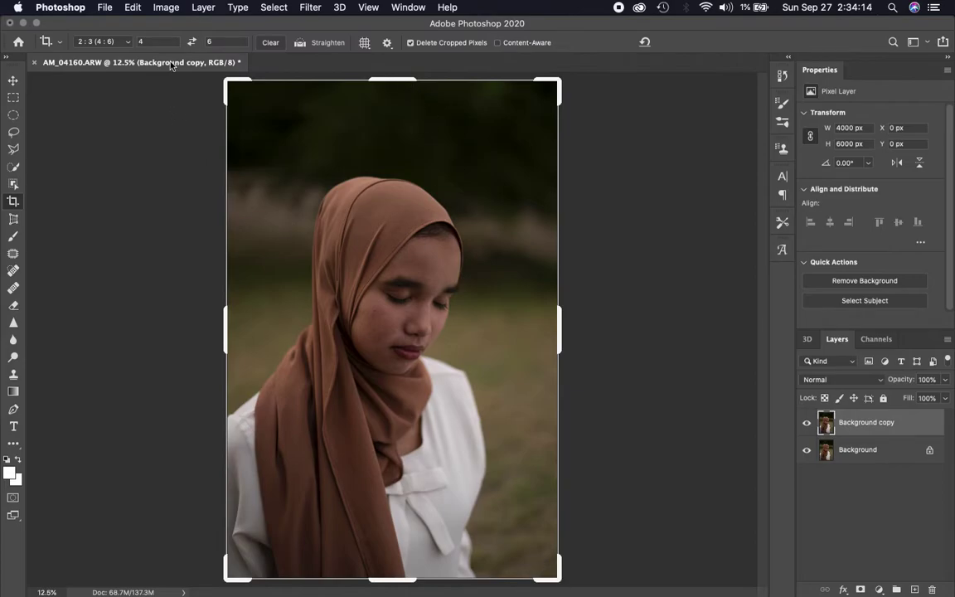
{"action": "left_click_drag", "start_coordinate": [557, 578], "coordinate": [485, 511]}
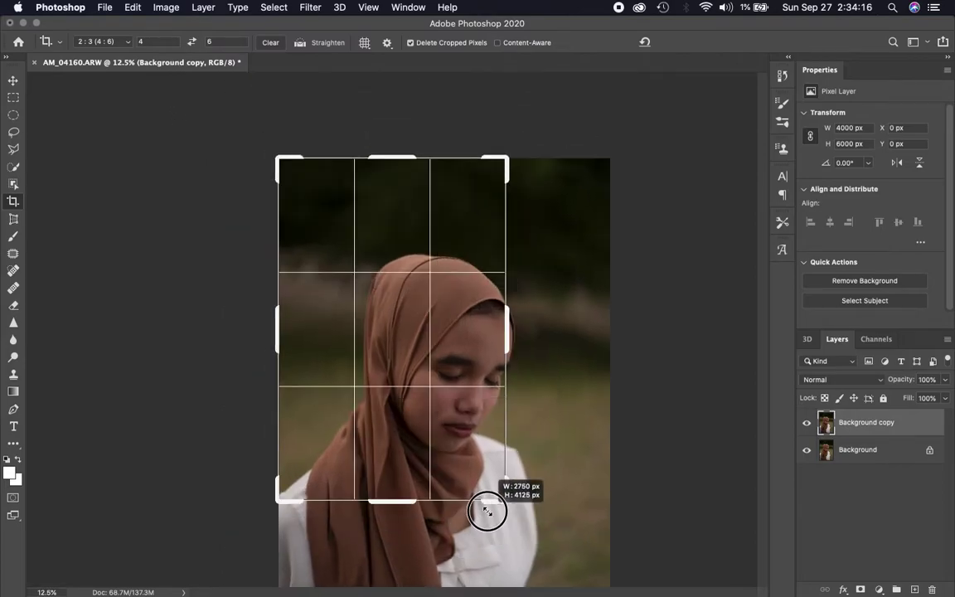
{"action": "mouse_move", "coordinate": [414, 446]}
{"action": "left_mouse_down"}
{"action": "mouse_move", "coordinate": [445, 520]}
{"action": "mouse_move", "coordinate": [375, 395]}
{"action": "mouse_move", "coordinate": [386, 380]}
{"action": "mouse_move", "coordinate": [365, 368]}
{"action": "left_mouse_up"}
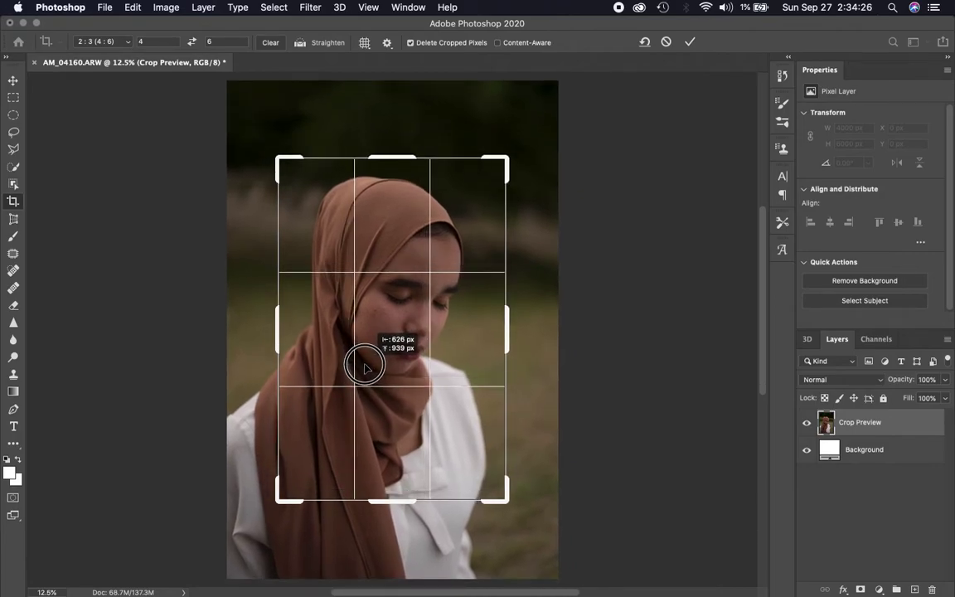
{"action": "left_click_drag", "start_coordinate": [366, 368], "coordinate": [366, 369]}
{"action": "left_click_drag", "start_coordinate": [441, 386], "coordinate": [440, 383]}
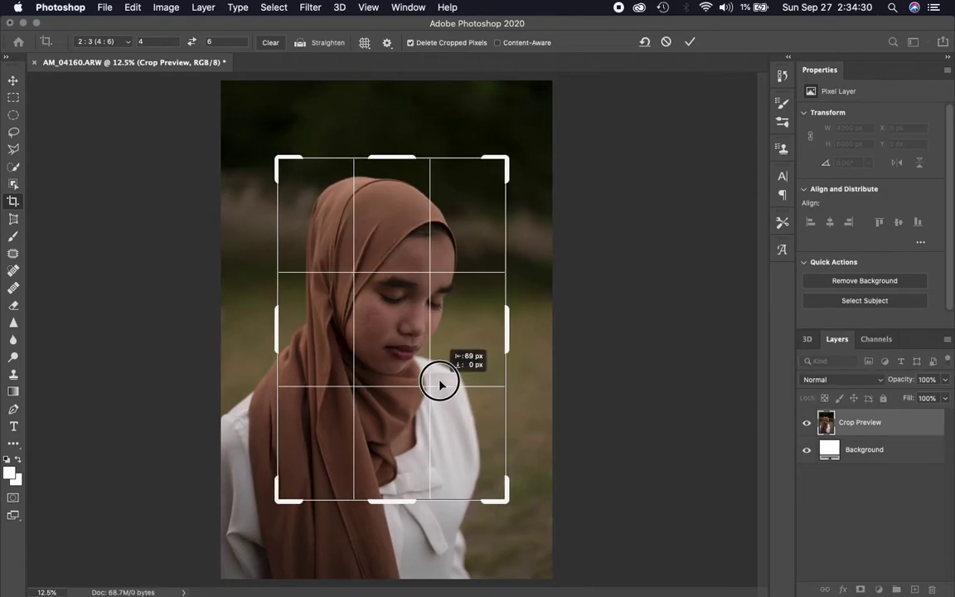
{"action": "left_click_drag", "start_coordinate": [440, 383], "coordinate": [440, 384]}
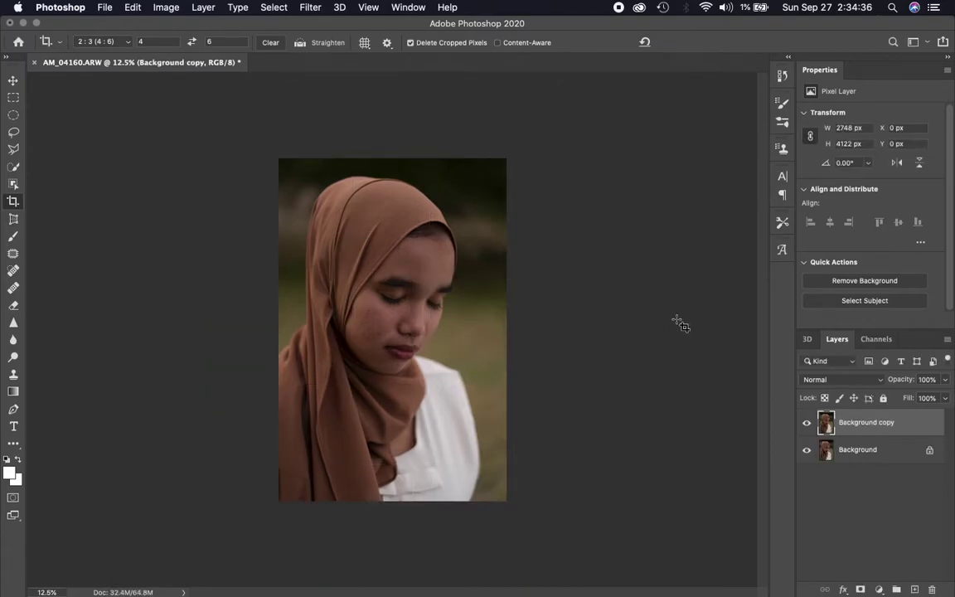
{"action": "key", "text": "super+z"}
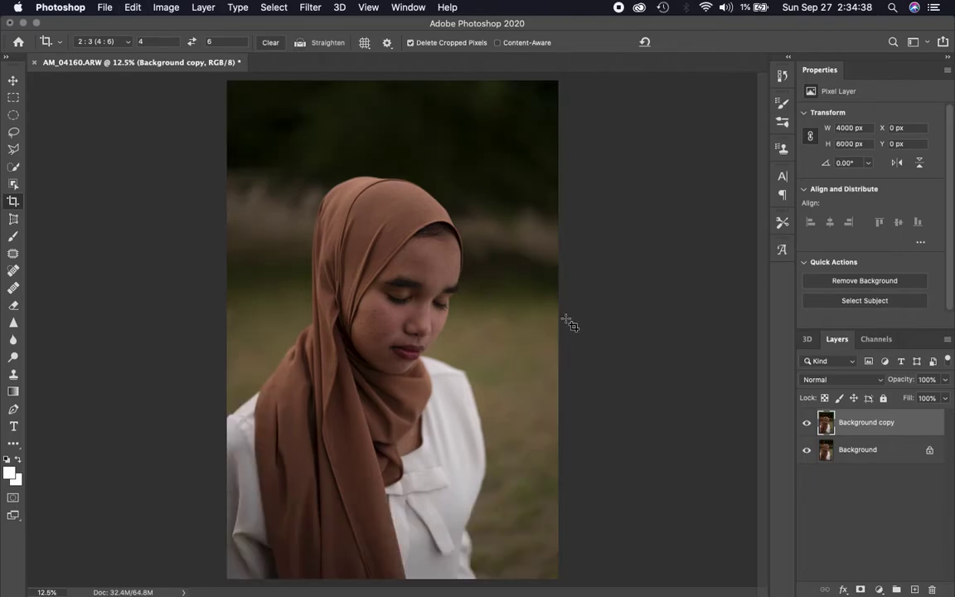
{"action": "left_click", "coordinate": [13, 81]}
{"action": "key", "text": "c"}
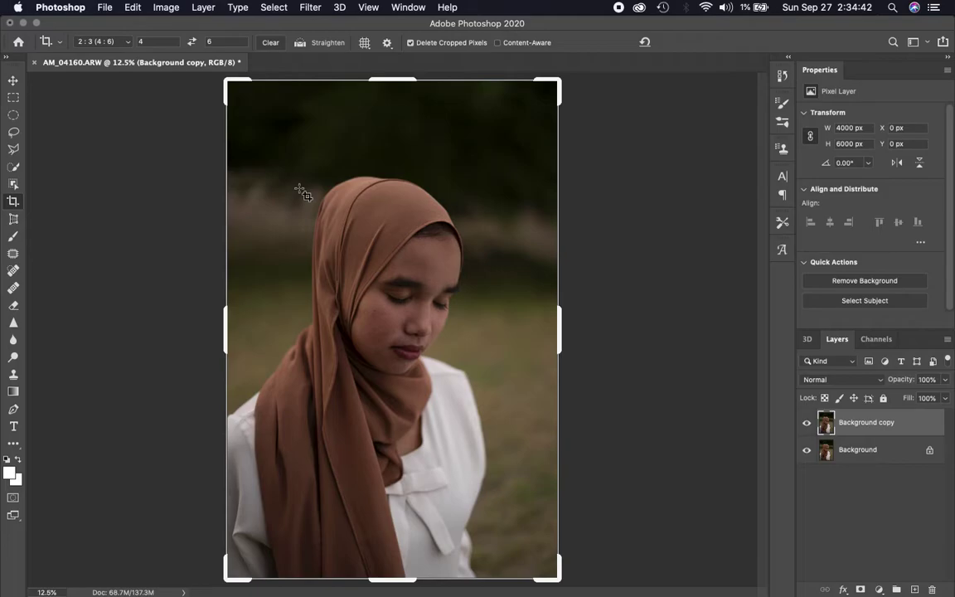
{"action": "left_click_drag", "start_coordinate": [393, 76], "coordinate": [401, 330]}
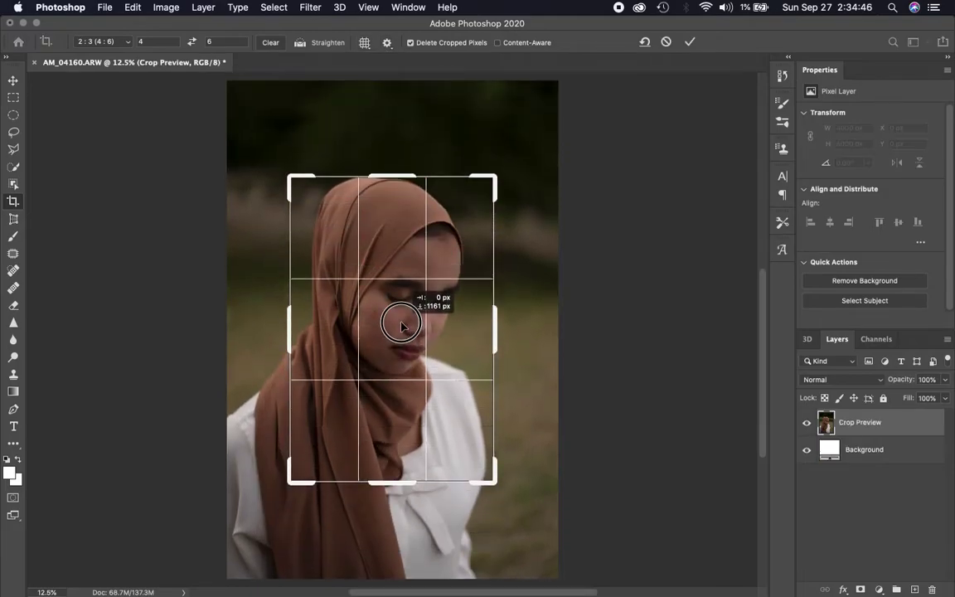
{"action": "left_click_drag", "start_coordinate": [401, 330], "coordinate": [403, 332]}
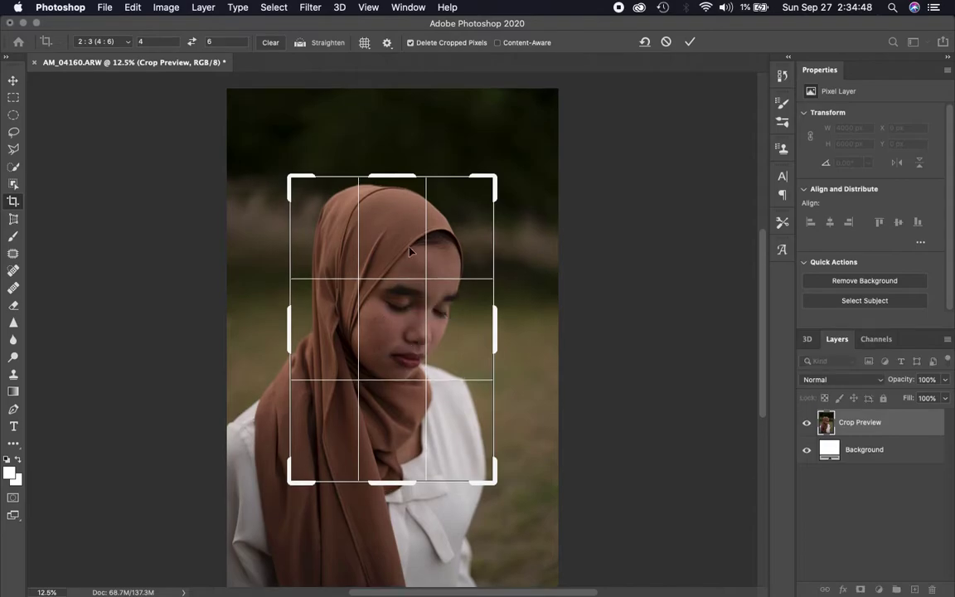
{"action": "left_click_drag", "start_coordinate": [399, 180], "coordinate": [393, 254]}
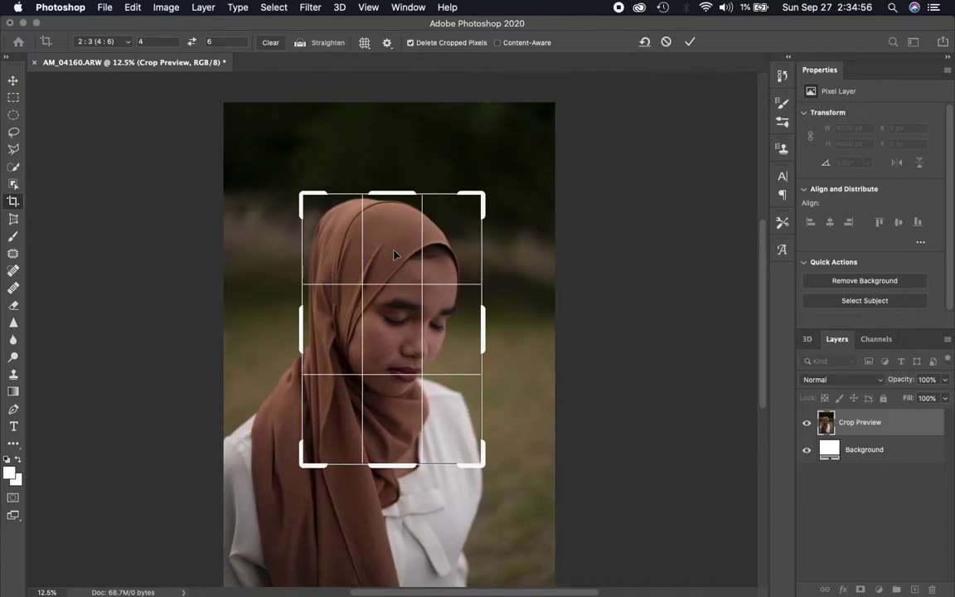
{"action": "left_click_drag", "start_coordinate": [395, 254], "coordinate": [393, 223]}
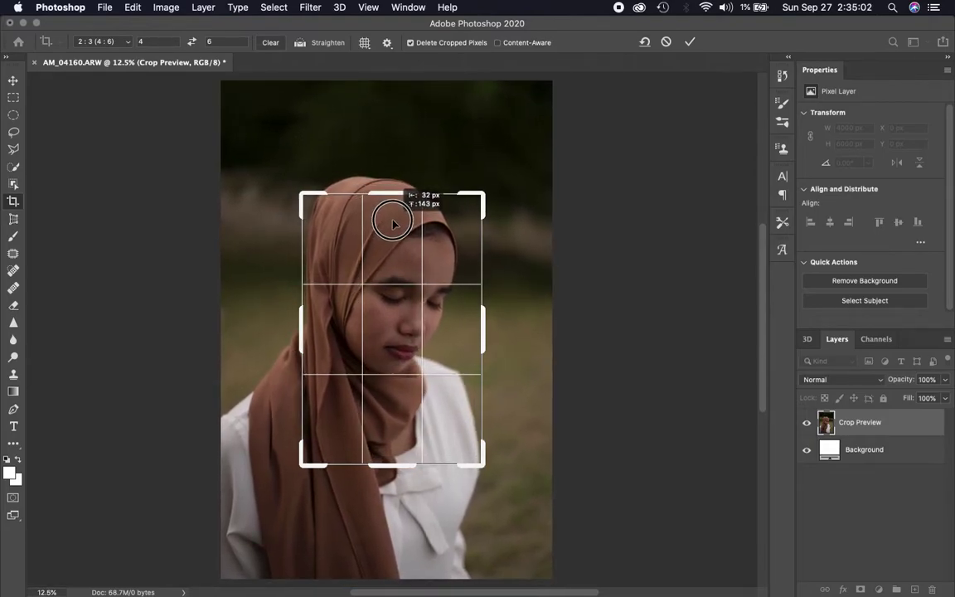
{"action": "left_click_drag", "start_coordinate": [394, 223], "coordinate": [394, 223]}
{"action": "key", "text": "Return"}
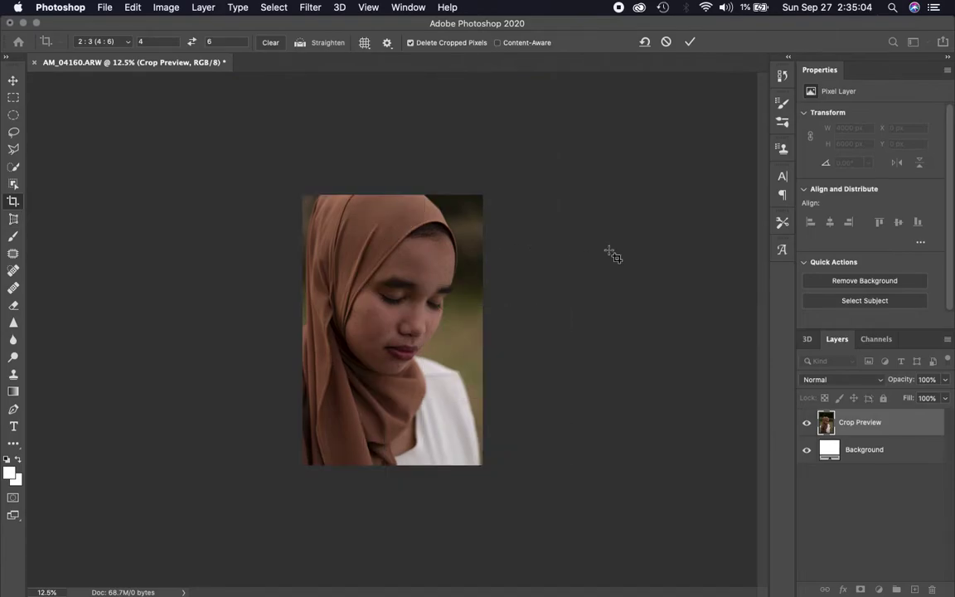
{"action": "scroll", "coordinate": [344, 267], "scroll_direction": "up", "scroll_amount": 3}
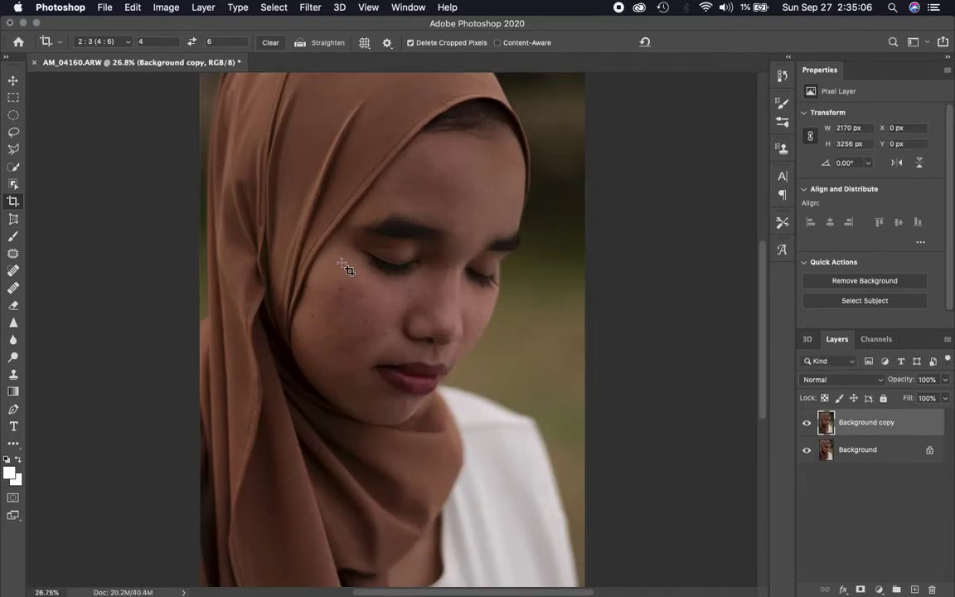
{"action": "scroll", "coordinate": [344, 266], "scroll_direction": "up", "scroll_amount": 2}
{"action": "scroll", "coordinate": [344, 267], "scroll_direction": "up", "scroll_amount": 2}
{"action": "scroll", "coordinate": [344, 267], "scroll_direction": "up", "scroll_amount": 1}
{"action": "scroll", "coordinate": [344, 267], "scroll_direction": "down", "scroll_amount": 3}
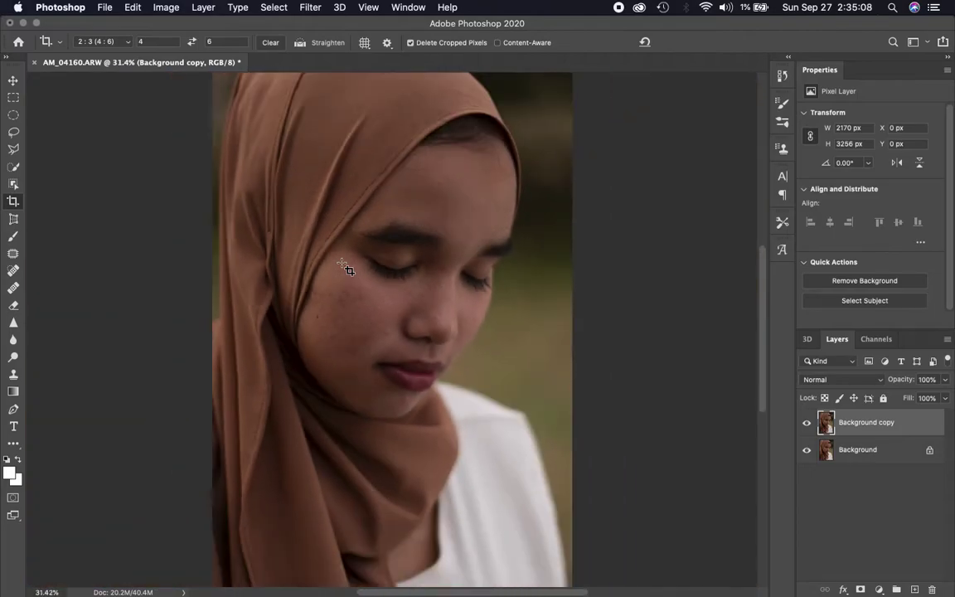
{"action": "scroll", "coordinate": [344, 266], "scroll_direction": "down", "scroll_amount": 1}
{"action": "scroll", "coordinate": [344, 267], "scroll_direction": "up", "scroll_amount": 1}
{"action": "scroll", "coordinate": [344, 266], "scroll_direction": "down", "scroll_amount": 1}
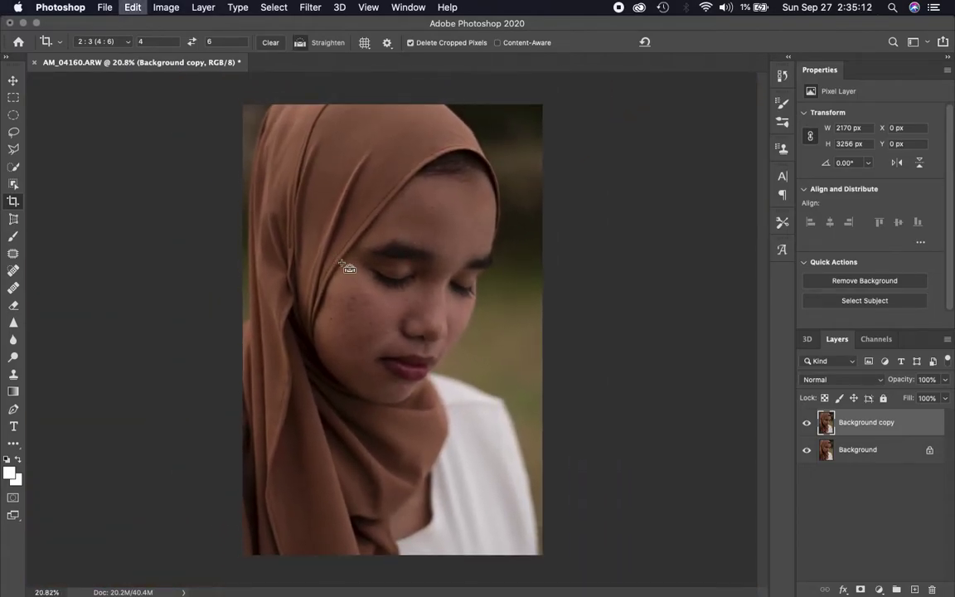
{"action": "key", "text": "ctrl+z"}
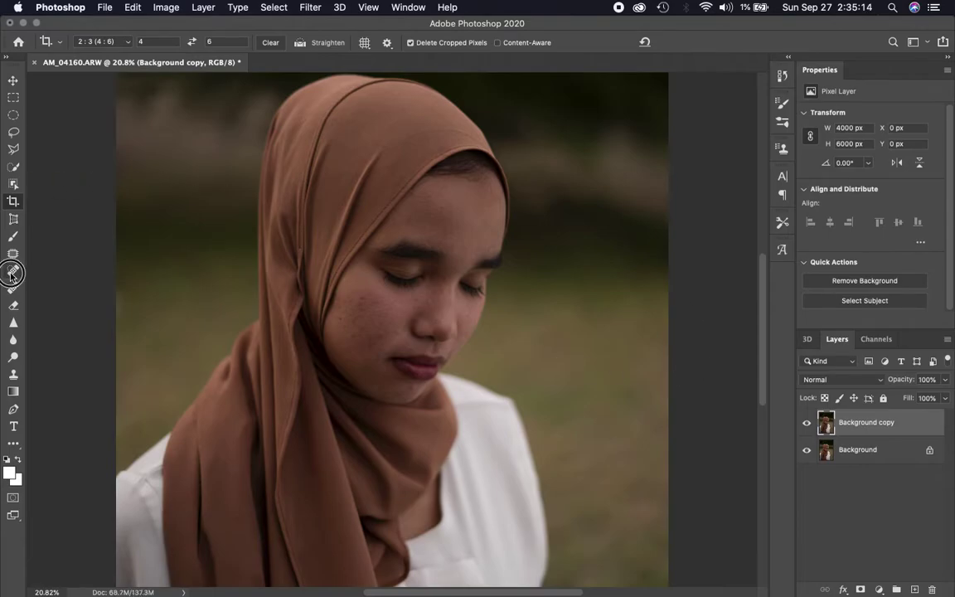
Step: Select the Spot Healing Brush, reduce its size, and set its hardness to 50
{"action": "left_click", "coordinate": [13, 270]}
{"action": "scroll", "coordinate": [388, 301], "scroll_direction": "up", "scroll_amount": 3}
{"action": "scroll", "coordinate": [389, 301], "scroll_direction": "up", "scroll_amount": 2}
{"action": "scroll", "coordinate": [389, 301], "scroll_direction": "up", "scroll_amount": 3}
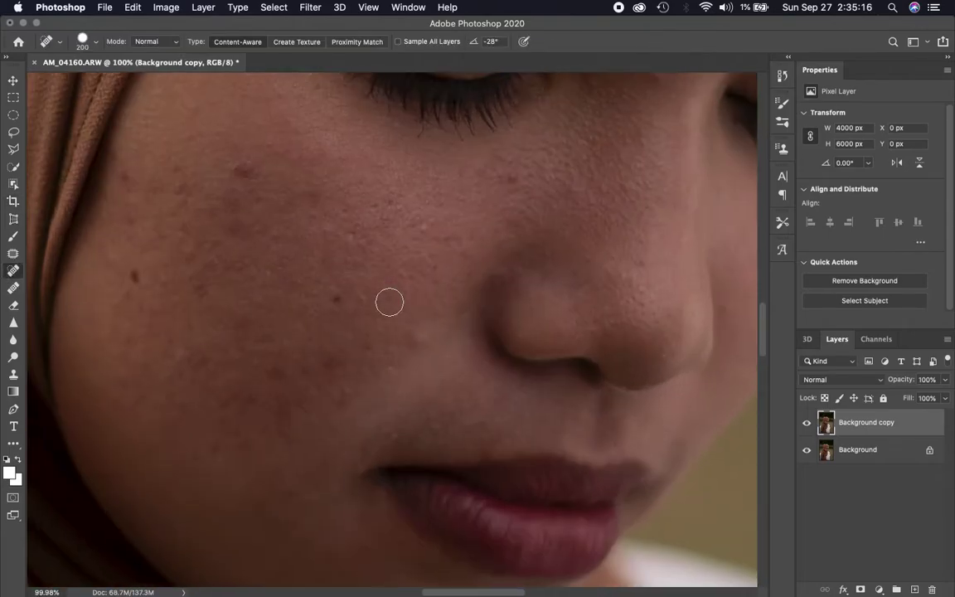
{"action": "key", "text": "bracketleft"}
{"action": "key", "text": "bracketleft"}
{"action": "key", "text": "bracketleft"}
{"action": "key", "text": "bracketleft"}
{"action": "key", "text": "bracketleft"}
{"action": "key", "text": "bracketleft"}
{"action": "key", "text": "bracketleft"}
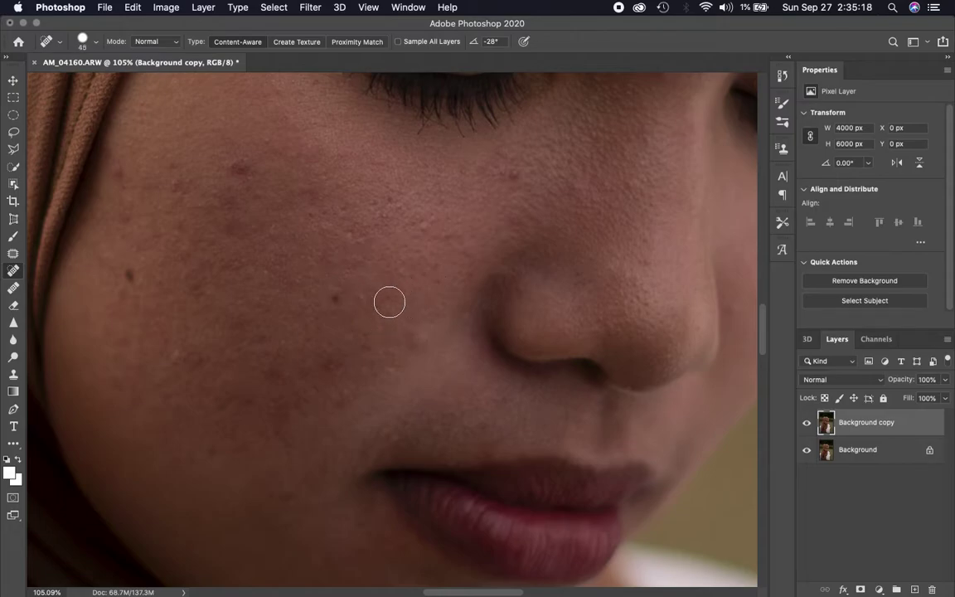
{"action": "right_click", "coordinate": [389, 301]}
{"action": "key", "text": "Tab"}
{"action": "type", "text": "50"}
{"action": "key", "text": "Return"}
Step: Heal the red blemish and another spot on the cheek with a slightly smaller brush
{"action": "left_click", "coordinate": [239, 166]}
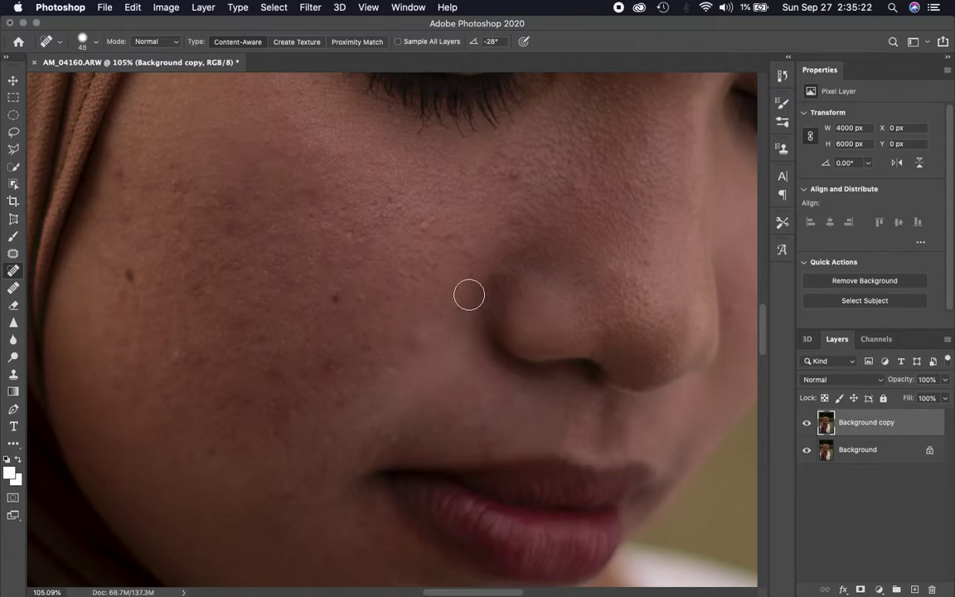
{"action": "scroll", "coordinate": [469, 294], "scroll_direction": "up", "scroll_amount": 3}
{"action": "scroll", "coordinate": [469, 294], "scroll_direction": "up", "scroll_amount": 5}
{"action": "key", "text": "bracketleft"}
{"action": "key", "text": "bracketleft"}
{"action": "left_click", "coordinate": [207, 342]}
{"action": "scroll", "coordinate": [556, 439], "scroll_direction": "up", "scroll_amount": 5}
{"action": "scroll", "coordinate": [556, 440], "scroll_direction": "right", "scroll_amount": 4}
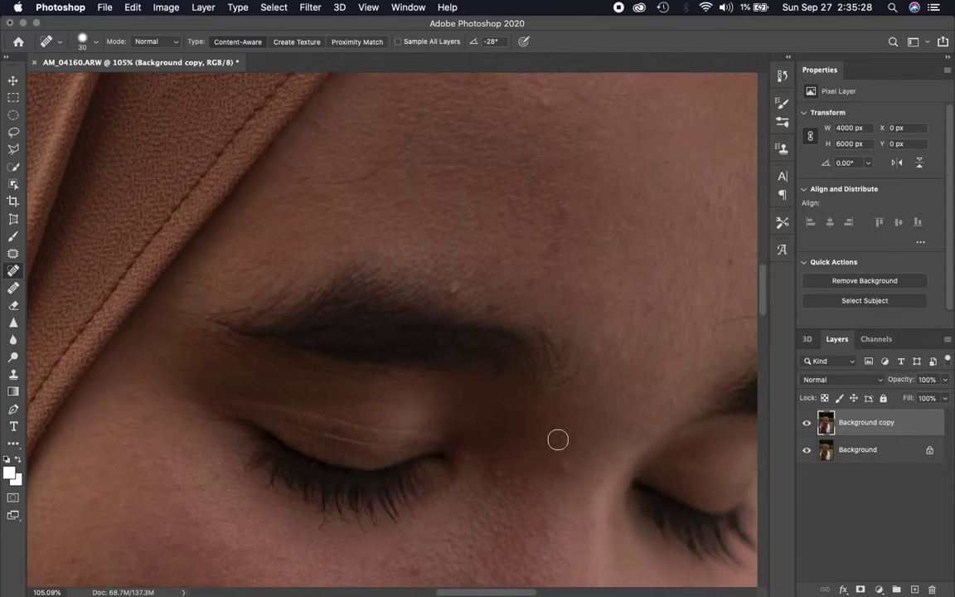
{"action": "scroll", "coordinate": [557, 440], "scroll_direction": "up", "scroll_amount": 5}
{"action": "scroll", "coordinate": [557, 439], "scroll_direction": "right", "scroll_amount": 3}
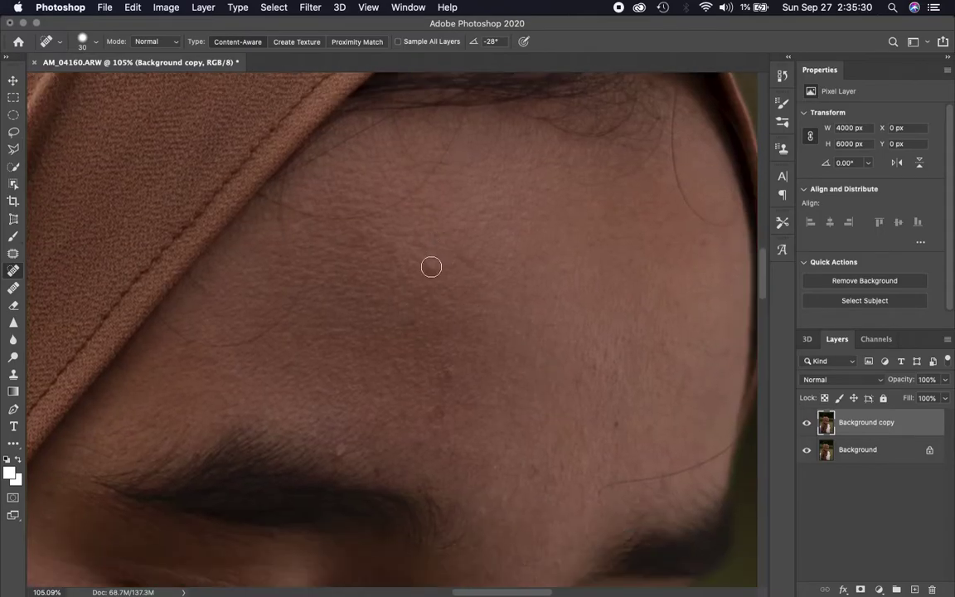
Step: Heal the small blemish above the eyebrow and the spot on the forehead
{"action": "left_click", "coordinate": [340, 451]}
{"action": "left_click", "coordinate": [452, 373]}
{"action": "scroll", "coordinate": [452, 373], "scroll_direction": "down", "scroll_amount": 5}
{"action": "scroll", "coordinate": [452, 373], "scroll_direction": "right", "scroll_amount": 2}
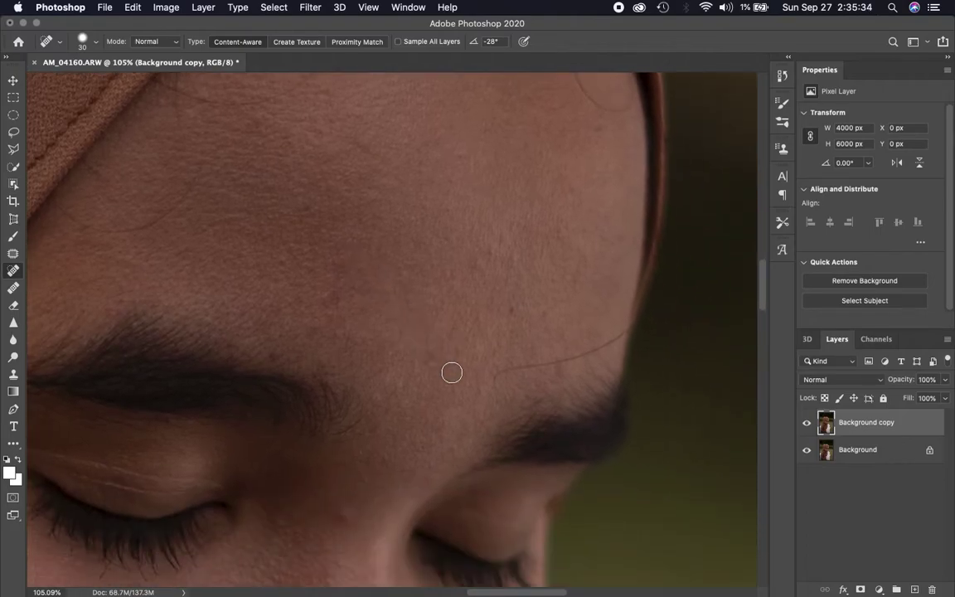
{"action": "scroll", "coordinate": [452, 373], "scroll_direction": "down", "scroll_amount": 3}
{"action": "scroll", "coordinate": [452, 373], "scroll_direction": "left", "scroll_amount": 2}
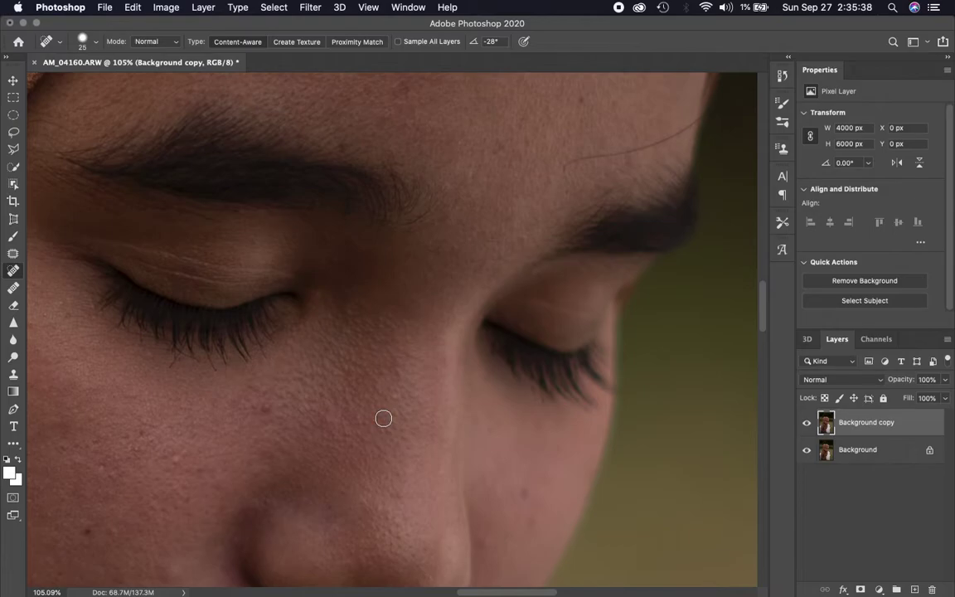
Step: Heal the remaining spots on the cheek below the eye
{"action": "left_click", "coordinate": [267, 408]}
{"action": "scroll", "coordinate": [251, 406], "scroll_direction": "down", "scroll_amount": 3}
{"action": "scroll", "coordinate": [251, 405], "scroll_direction": "left", "scroll_amount": 5}
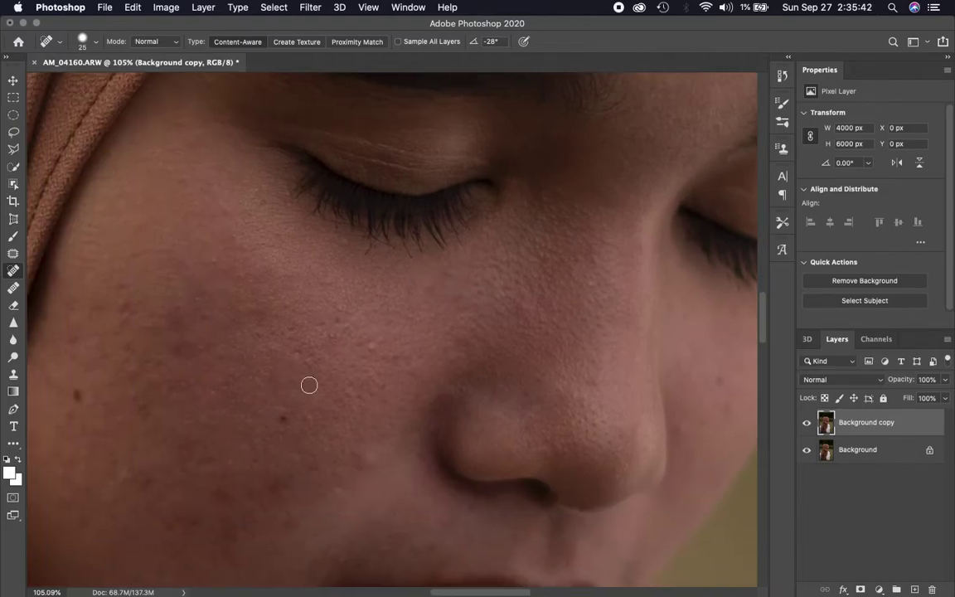
{"action": "left_click", "coordinate": [373, 344]}
{"action": "scroll", "coordinate": [371, 345], "scroll_direction": "down", "scroll_amount": 2}
{"action": "scroll", "coordinate": [371, 345], "scroll_direction": "left", "scroll_amount": 2}
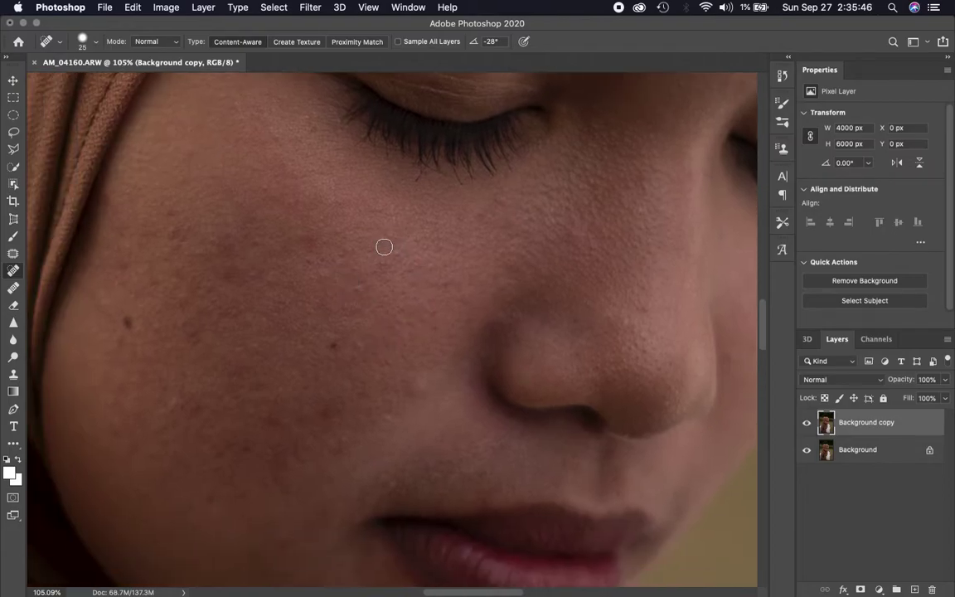
{"action": "left_click", "coordinate": [361, 284]}
Step: Heal the skin below the nose with the Healing Brush at size 45, sampling clean skin
{"action": "left_click", "coordinate": [14, 288]}
{"action": "right_click", "coordinate": [335, 363]}
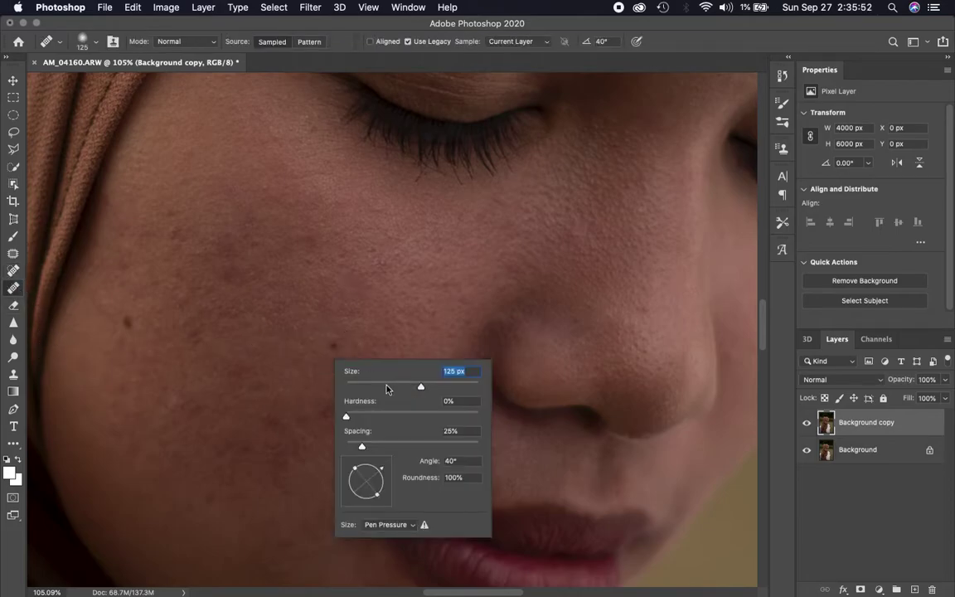
{"action": "type", "text": "50"}
{"action": "key", "text": "Return"}
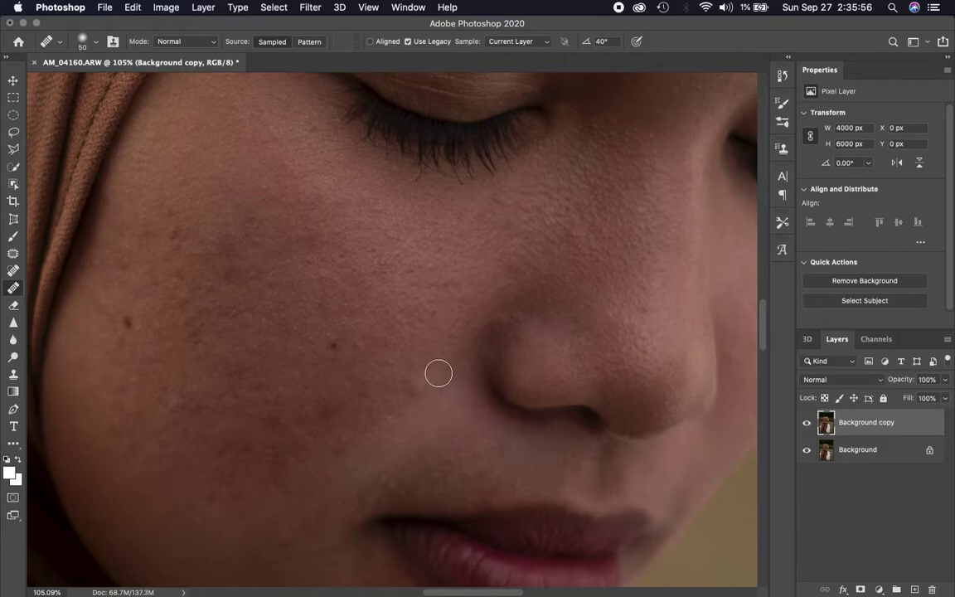
{"action": "key", "text": "bracketleft"}
{"action": "left_click_drag", "start_coordinate": [416, 387], "coordinate": [418, 388]}
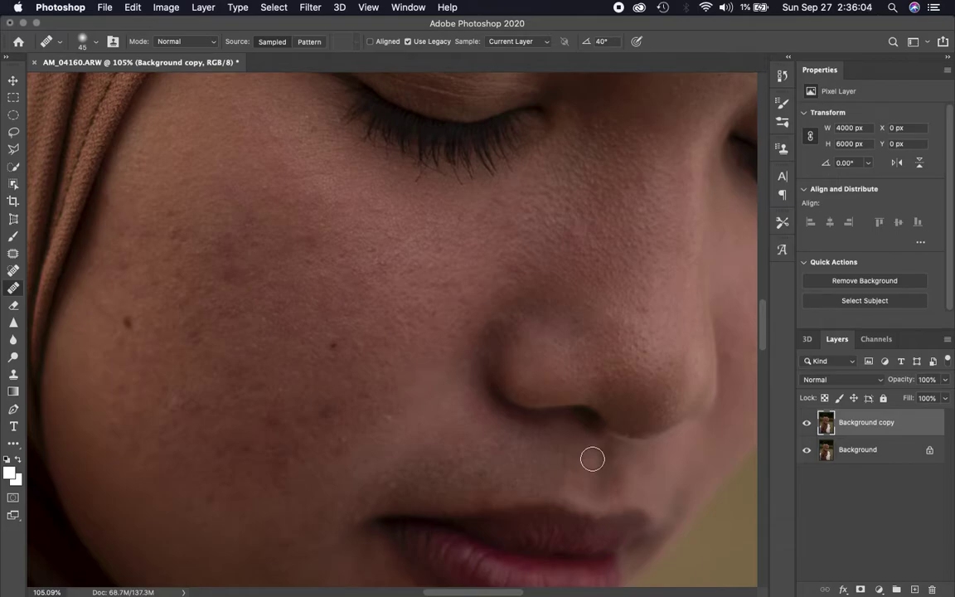
{"action": "left_click", "coordinate": [393, 419]}
Step: Spot-heal the small dark blemishes across the cheek and upper cheek
{"action": "left_click", "coordinate": [14, 271]}
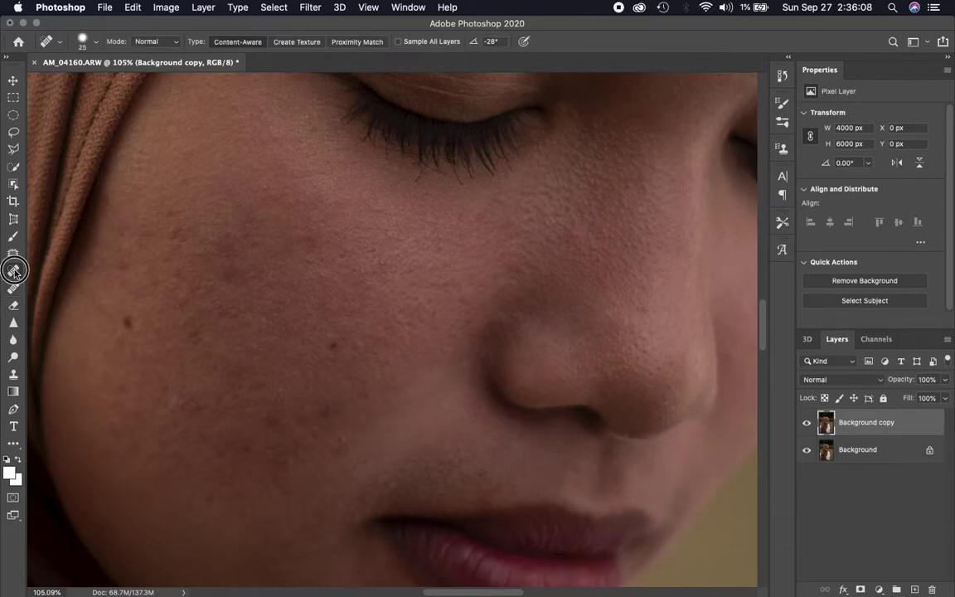
{"action": "left_click", "coordinate": [309, 396]}
{"action": "left_click", "coordinate": [246, 388]}
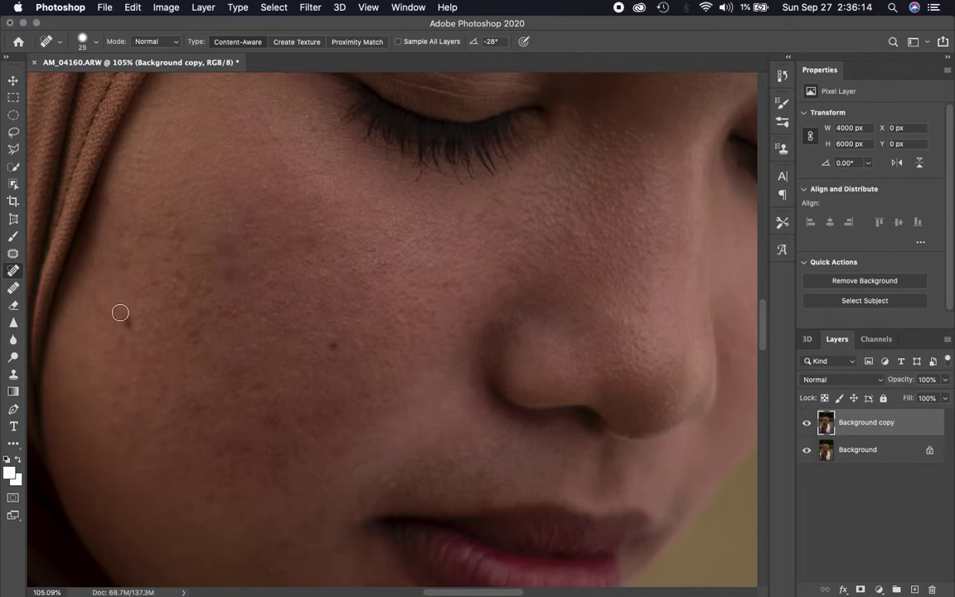
{"action": "scroll", "coordinate": [306, 384], "scroll_direction": "up", "scroll_amount": 2}
{"action": "scroll", "coordinate": [307, 384], "scroll_direction": "up", "scroll_amount": 2}
{"action": "scroll", "coordinate": [308, 382], "scroll_direction": "up", "scroll_amount": 2}
{"action": "scroll", "coordinate": [308, 373], "scroll_direction": "up", "scroll_amount": 1}
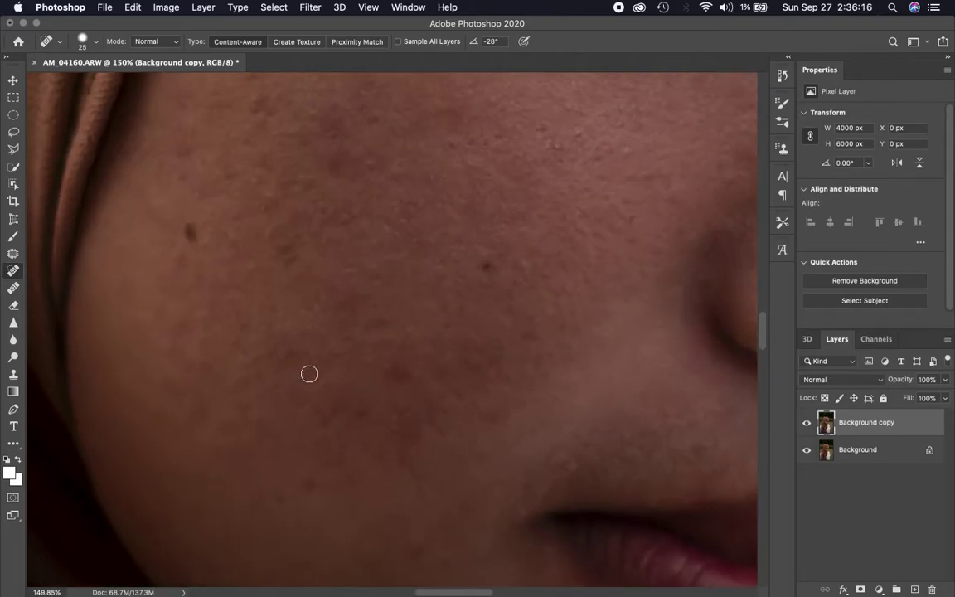
{"action": "scroll", "coordinate": [308, 373], "scroll_direction": "up", "scroll_amount": 3}
{"action": "left_click", "coordinate": [459, 272]}
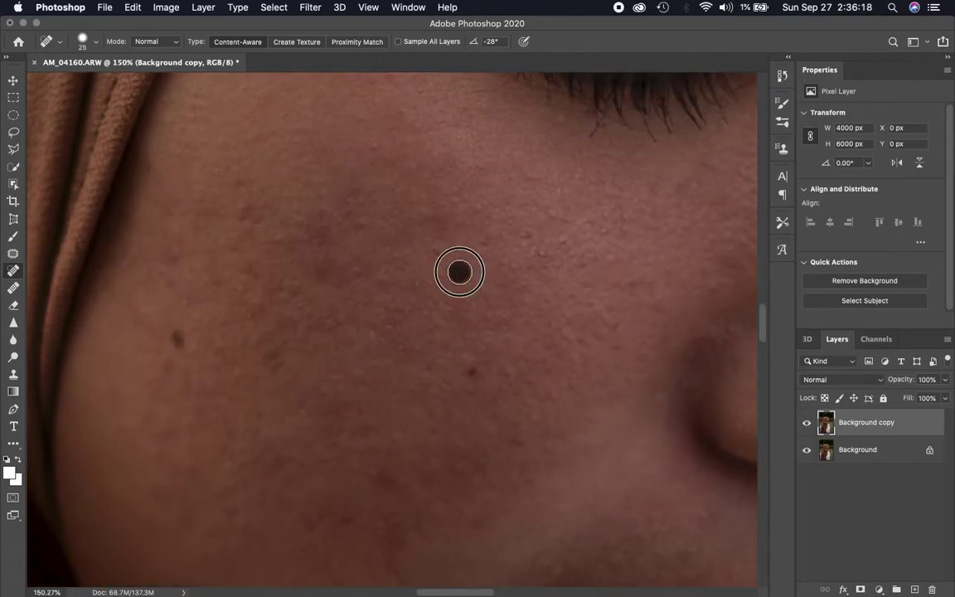
{"action": "left_click", "coordinate": [437, 247]}
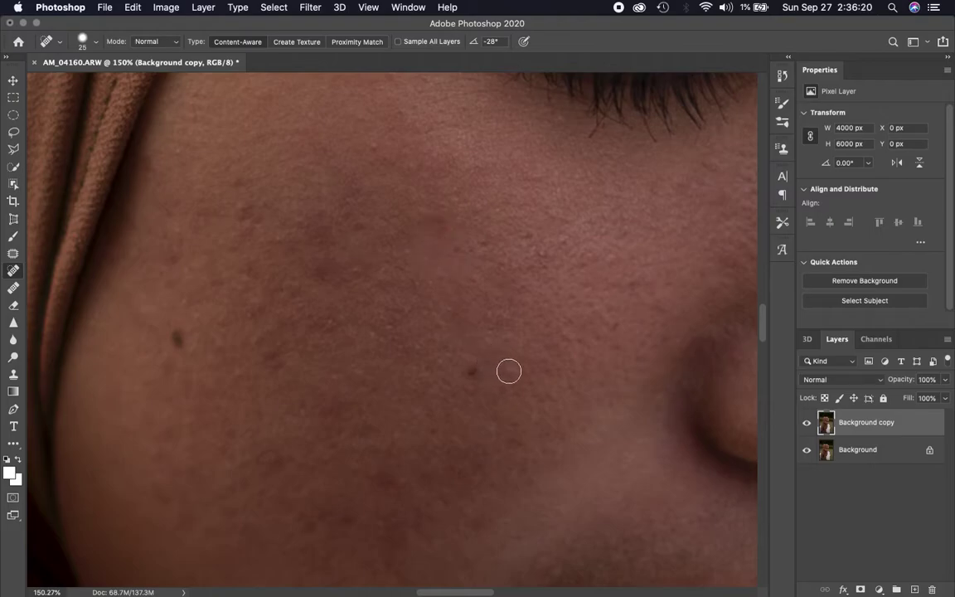
{"action": "left_click", "coordinate": [240, 206]}
{"action": "left_click", "coordinate": [236, 244]}
Step: Heal the spot on the cheek beside the nose
{"action": "scroll", "coordinate": [451, 282], "scroll_direction": "down", "scroll_amount": 3}
{"action": "scroll", "coordinate": [469, 307], "scroll_direction": "down", "scroll_amount": 2}
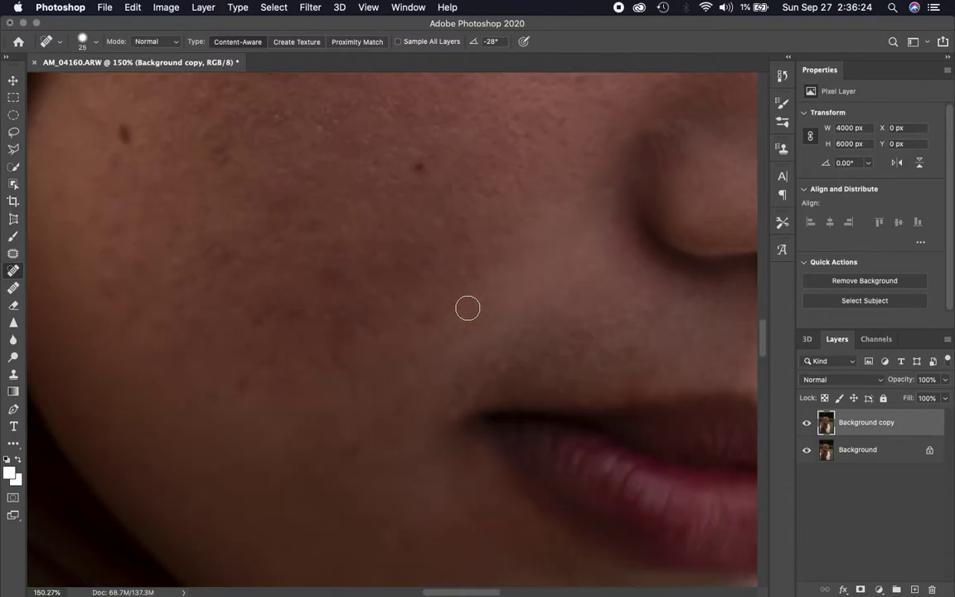
{"action": "scroll", "coordinate": [468, 308], "scroll_direction": "left", "scroll_amount": 3}
{"action": "scroll", "coordinate": [467, 309], "scroll_direction": "up", "scroll_amount": 2}
{"action": "scroll", "coordinate": [468, 309], "scroll_direction": "down", "scroll_amount": 5}
{"action": "scroll", "coordinate": [468, 308], "scroll_direction": "up", "scroll_amount": 5}
{"action": "scroll", "coordinate": [467, 309], "scroll_direction": "up", "scroll_amount": 5}
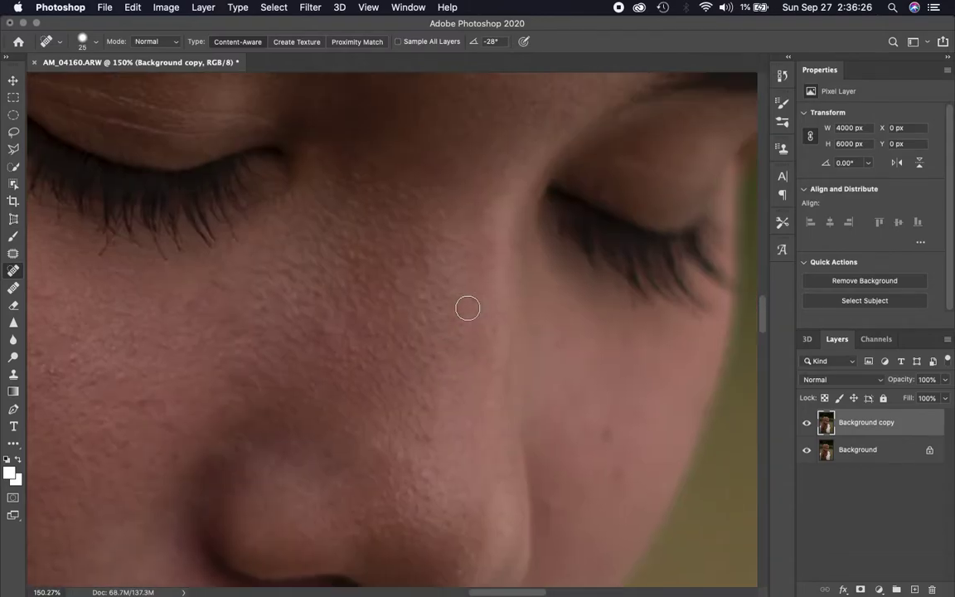
{"action": "scroll", "coordinate": [468, 309], "scroll_direction": "right", "scroll_amount": 5}
{"action": "scroll", "coordinate": [467, 308], "scroll_direction": "down", "scroll_amount": 2}
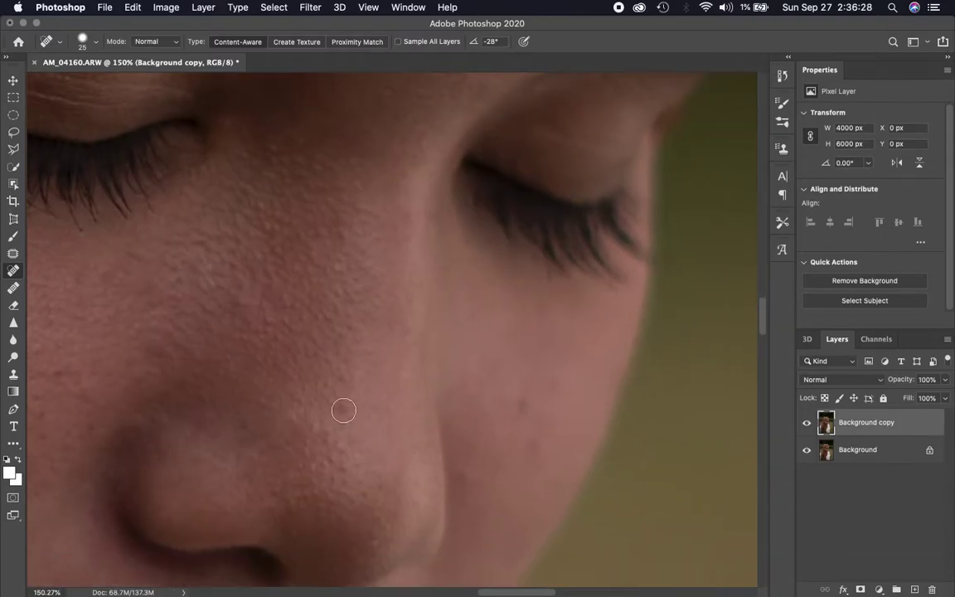
{"action": "scroll", "coordinate": [314, 429], "scroll_direction": "left", "scroll_amount": 3}
{"action": "scroll", "coordinate": [313, 429], "scroll_direction": "up", "scroll_amount": 2}
{"action": "scroll", "coordinate": [313, 429], "scroll_direction": "up", "scroll_amount": 5}
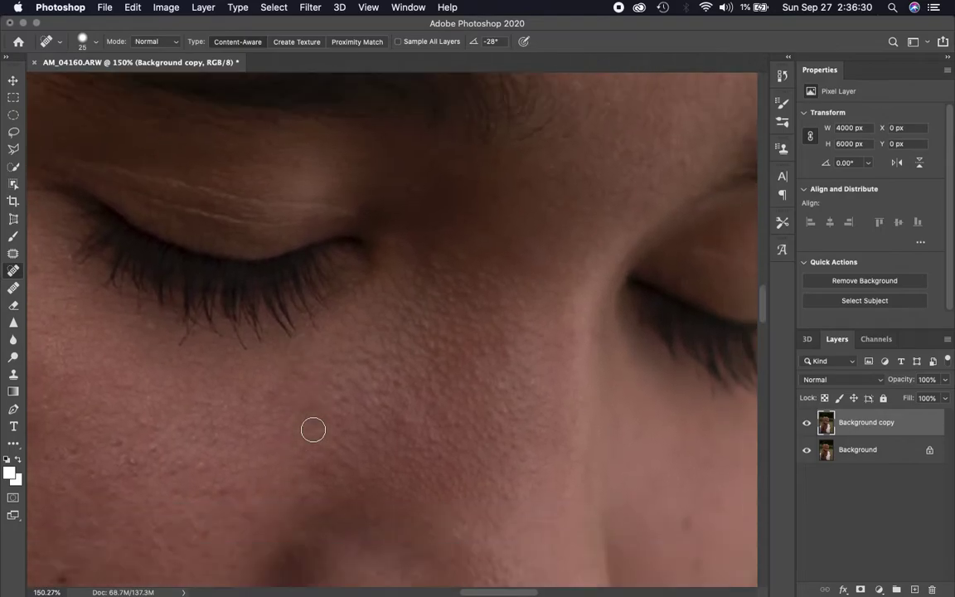
{"action": "scroll", "coordinate": [313, 430], "scroll_direction": "down", "scroll_amount": 5}
{"action": "scroll", "coordinate": [313, 429], "scroll_direction": "right", "scroll_amount": 2}
{"action": "left_click", "coordinate": [368, 324]}
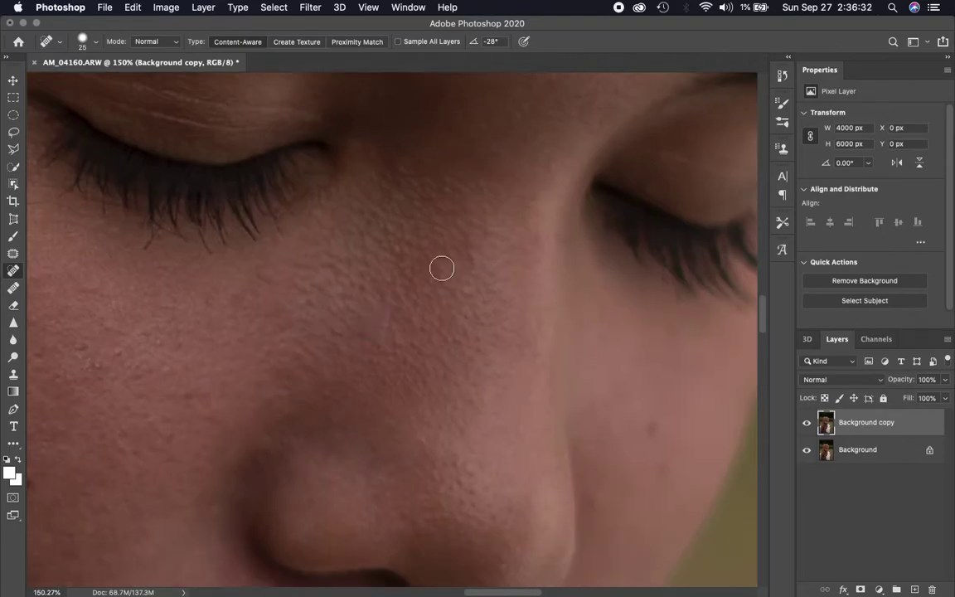
Step: Review the healed face and duplicate the layer as Background copy 2
{"action": "scroll", "coordinate": [314, 318], "scroll_direction": "up", "scroll_amount": 5}
{"action": "scroll", "coordinate": [314, 318], "scroll_direction": "left", "scroll_amount": 3}
{"action": "scroll", "coordinate": [314, 318], "scroll_direction": "up", "scroll_amount": 4}
{"action": "scroll", "coordinate": [313, 318], "scroll_direction": "down", "scroll_amount": 3}
{"action": "scroll", "coordinate": [313, 318], "scroll_direction": "down", "scroll_amount": 2}
{"action": "scroll", "coordinate": [313, 318], "scroll_direction": "left", "scroll_amount": 2}
{"action": "scroll", "coordinate": [313, 318], "scroll_direction": "down", "scroll_amount": 3}
{"action": "scroll", "coordinate": [313, 318], "scroll_direction": "left", "scroll_amount": 1}
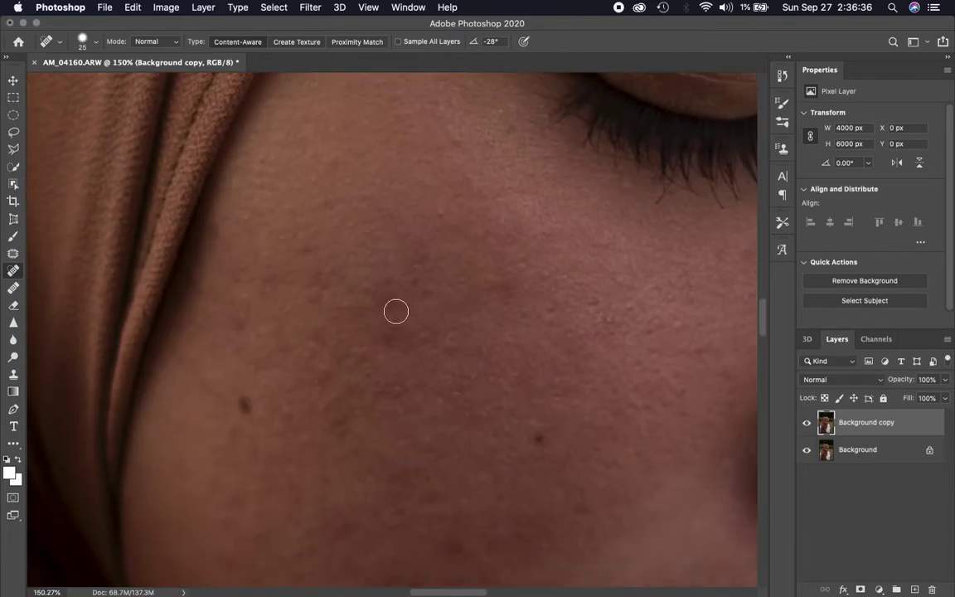
{"action": "scroll", "coordinate": [573, 395], "scroll_direction": "down", "scroll_amount": 1}
{"action": "scroll", "coordinate": [573, 394], "scroll_direction": "down", "scroll_amount": 4}
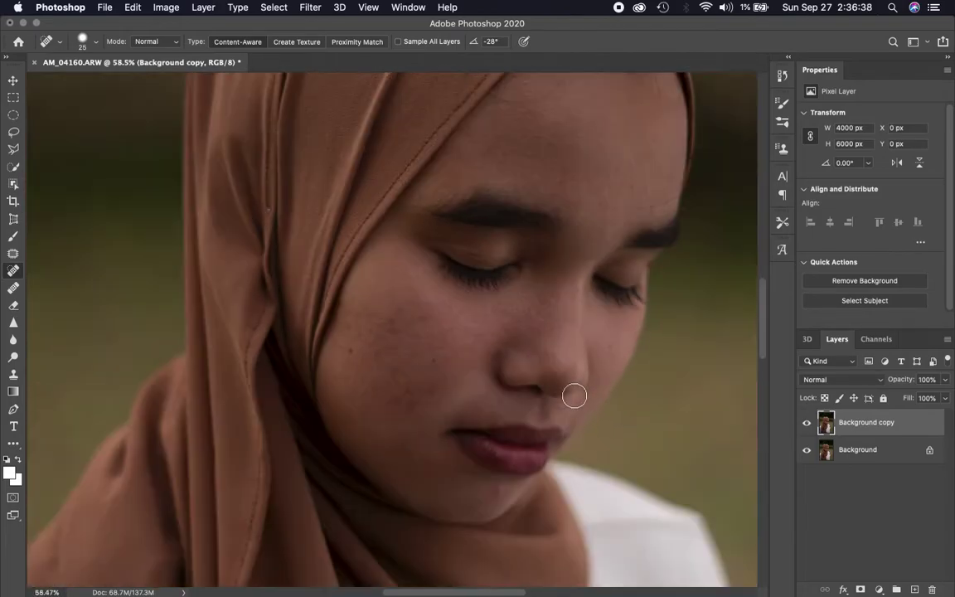
{"action": "scroll", "coordinate": [573, 394], "scroll_direction": "down", "scroll_amount": 2}
{"action": "key", "text": "super+j"}
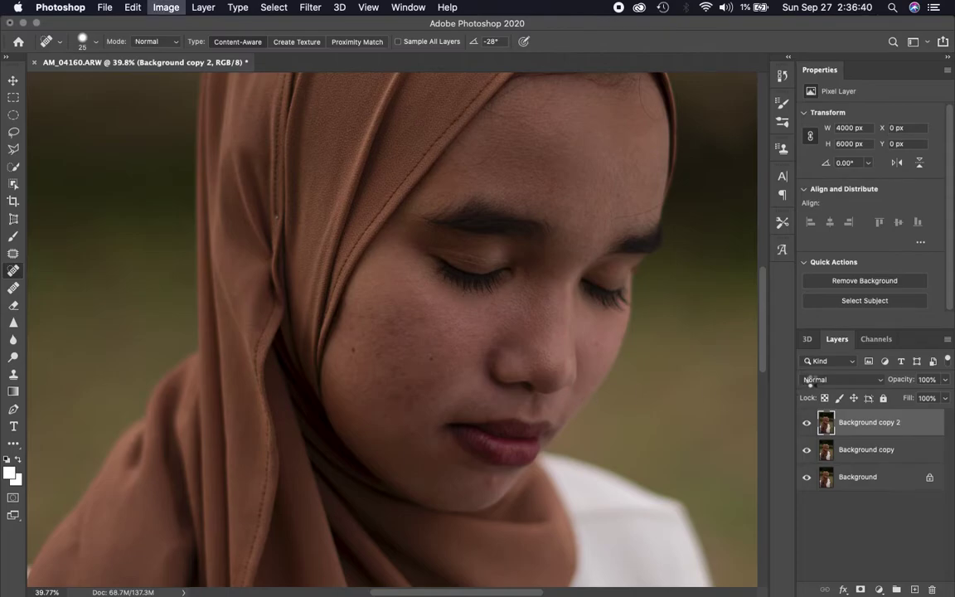
Step: Blend Background copy 2 as Vivid Light and apply High Pass with a 21.9 px radius
{"action": "left_click", "coordinate": [846, 382]}
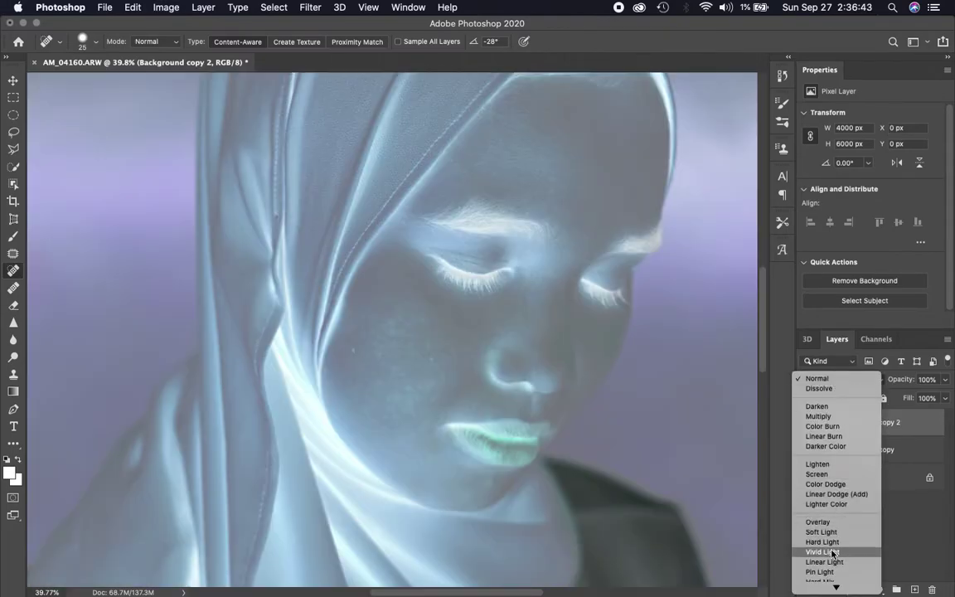
{"action": "left_click", "coordinate": [822, 552]}
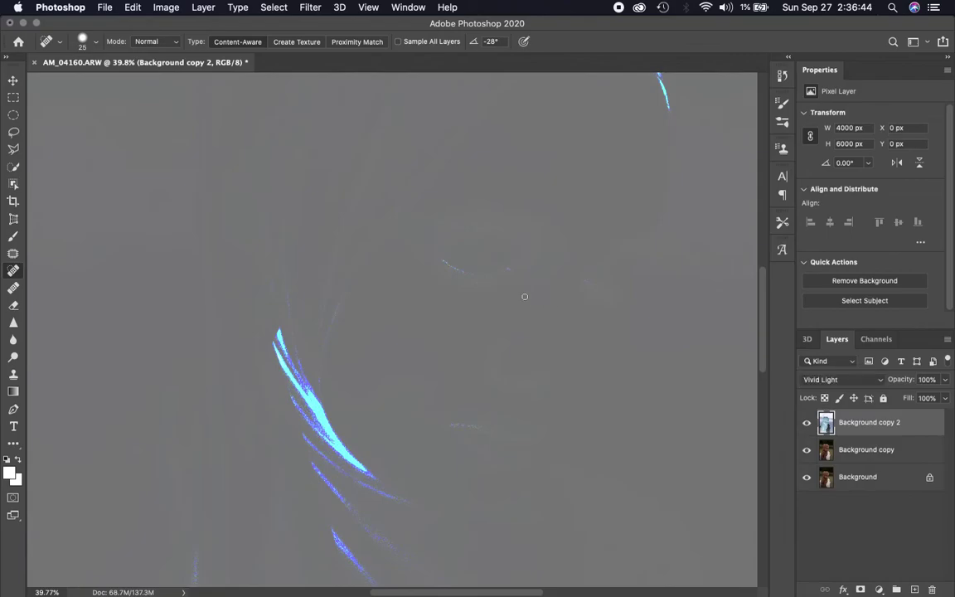
{"action": "left_click", "coordinate": [308, 7]}
{"action": "mouse_move", "coordinate": [320, 279]}
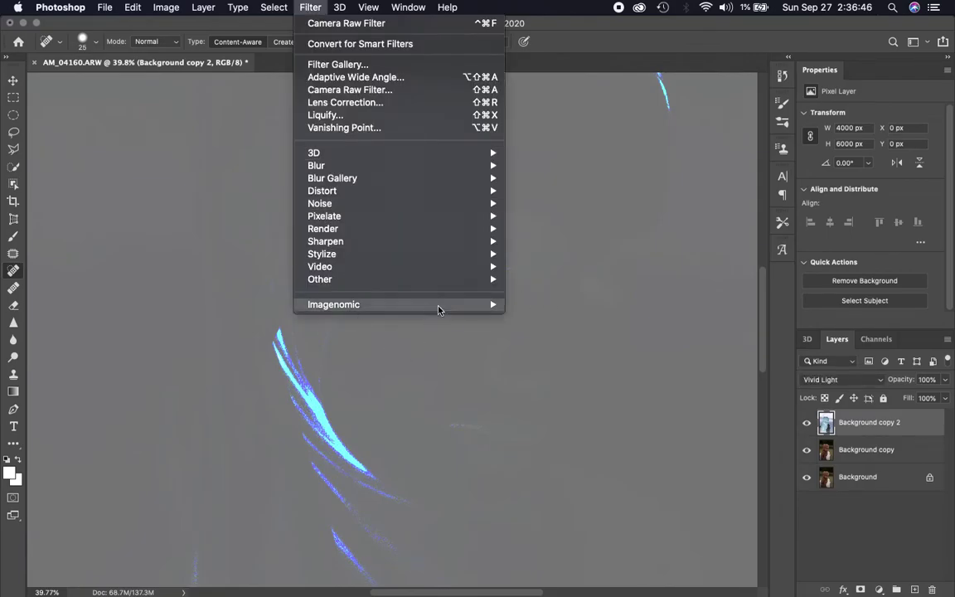
{"action": "left_click", "coordinate": [540, 292]}
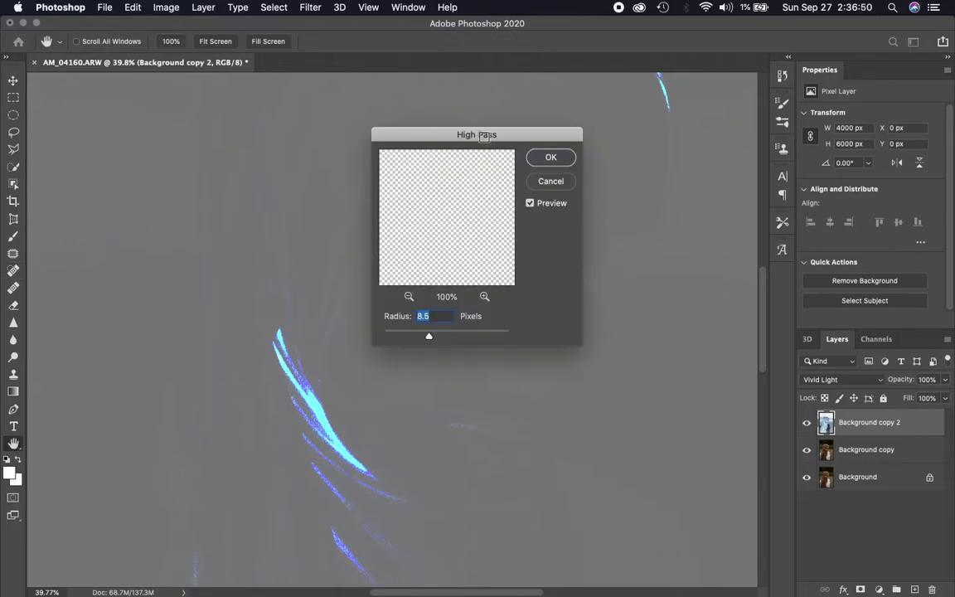
{"action": "left_click_drag", "start_coordinate": [487, 137], "coordinate": [673, 120]}
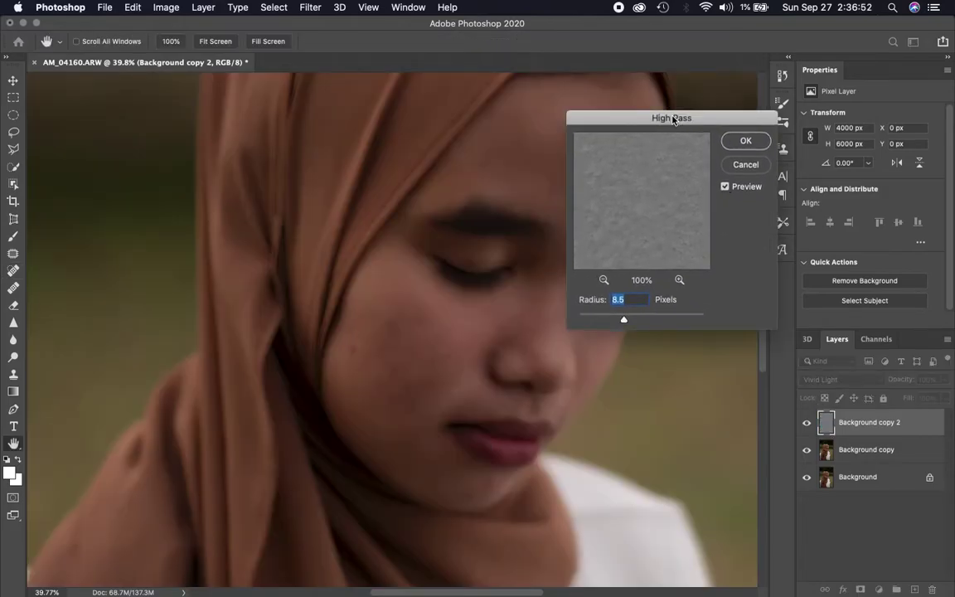
{"action": "left_click", "coordinate": [633, 321]}
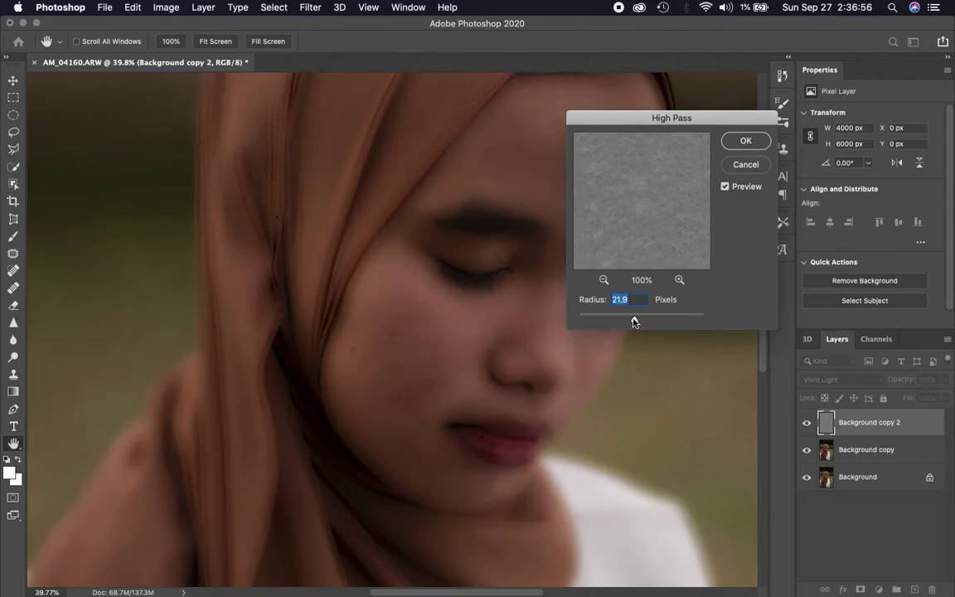
{"action": "left_click", "coordinate": [749, 142]}
Step: Review the softened skin, then apply a 7.6 px Gaussian Blur to Background copy 2
{"action": "key", "text": "j"}
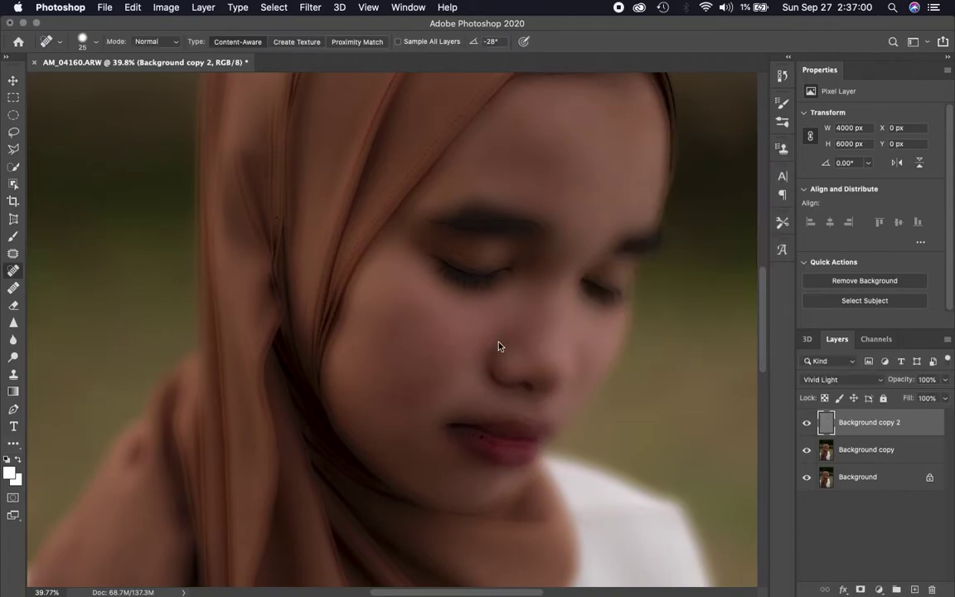
{"action": "scroll", "coordinate": [499, 341], "scroll_direction": "right", "scroll_amount": 10}
{"action": "scroll", "coordinate": [499, 342], "scroll_direction": "left", "scroll_amount": 5}
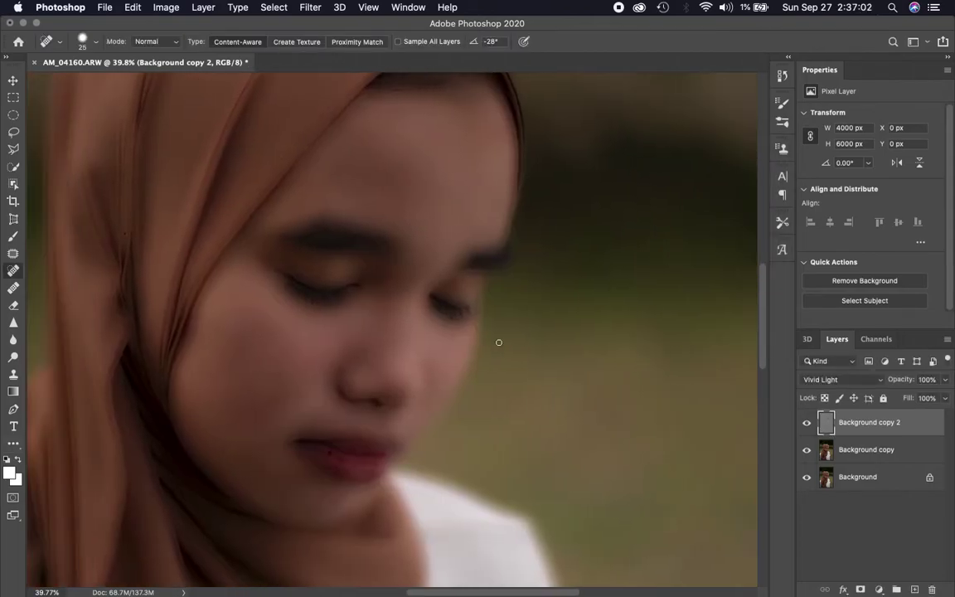
{"action": "scroll", "coordinate": [498, 342], "scroll_direction": "up", "scroll_amount": 3}
{"action": "scroll", "coordinate": [499, 341], "scroll_direction": "up", "scroll_amount": 2}
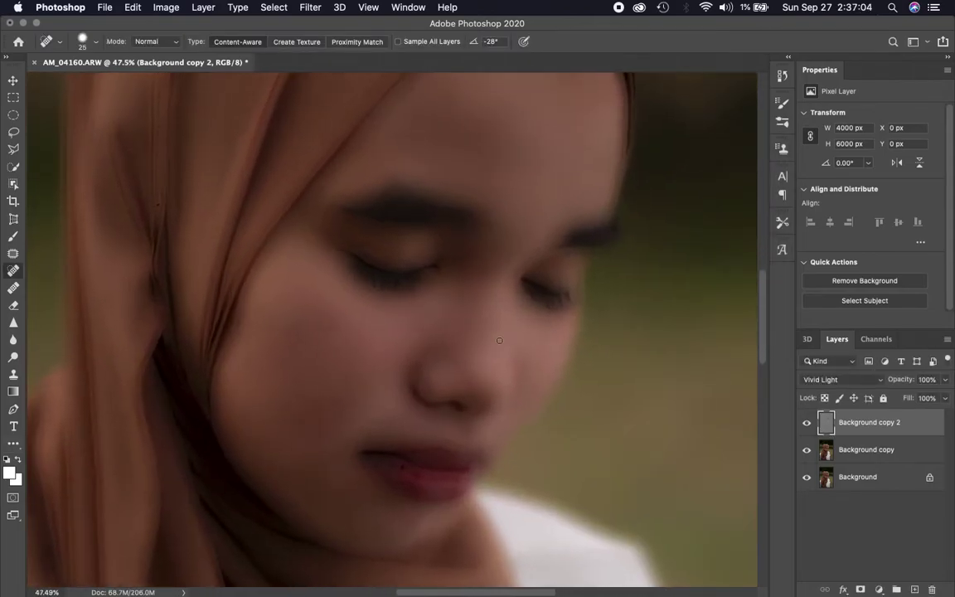
{"action": "scroll", "coordinate": [499, 340], "scroll_direction": "up", "scroll_amount": 2}
{"action": "scroll", "coordinate": [499, 339], "scroll_direction": "up", "scroll_amount": 2}
{"action": "scroll", "coordinate": [499, 339], "scroll_direction": "up", "scroll_amount": 1}
{"action": "scroll", "coordinate": [499, 340], "scroll_direction": "up", "scroll_amount": 1}
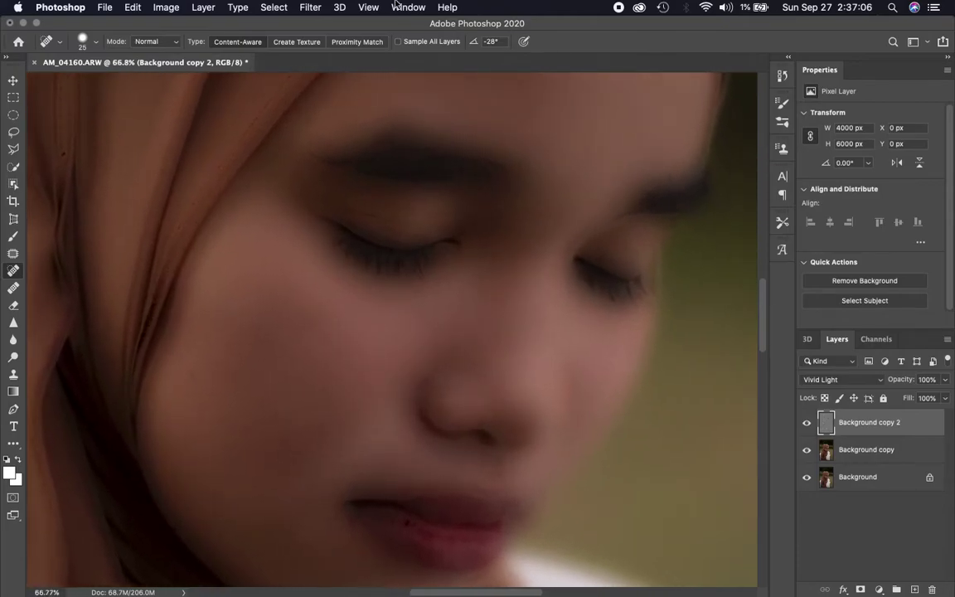
{"action": "left_click", "coordinate": [311, 7]}
{"action": "mouse_move", "coordinate": [316, 165]}
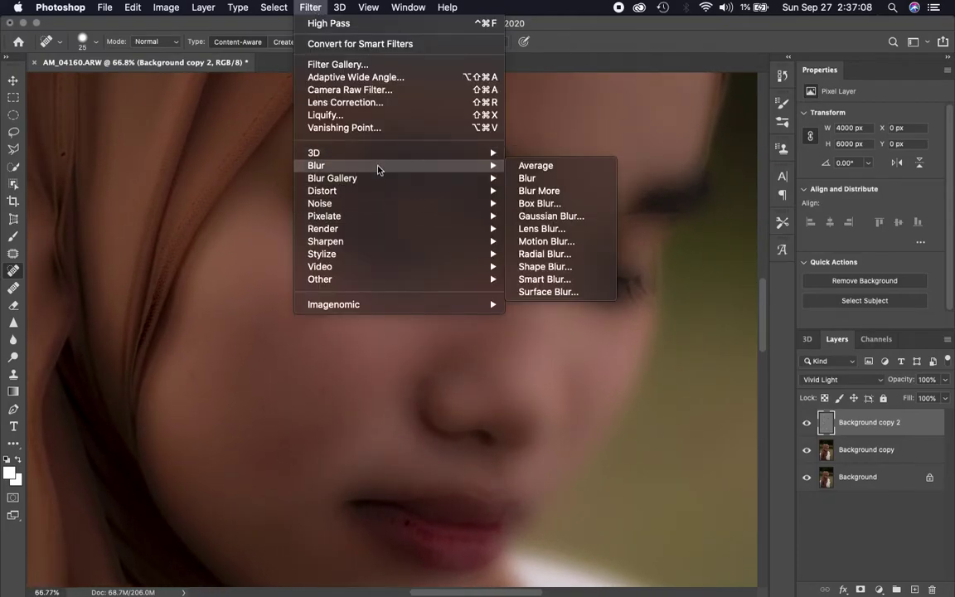
{"action": "left_click", "coordinate": [572, 216]}
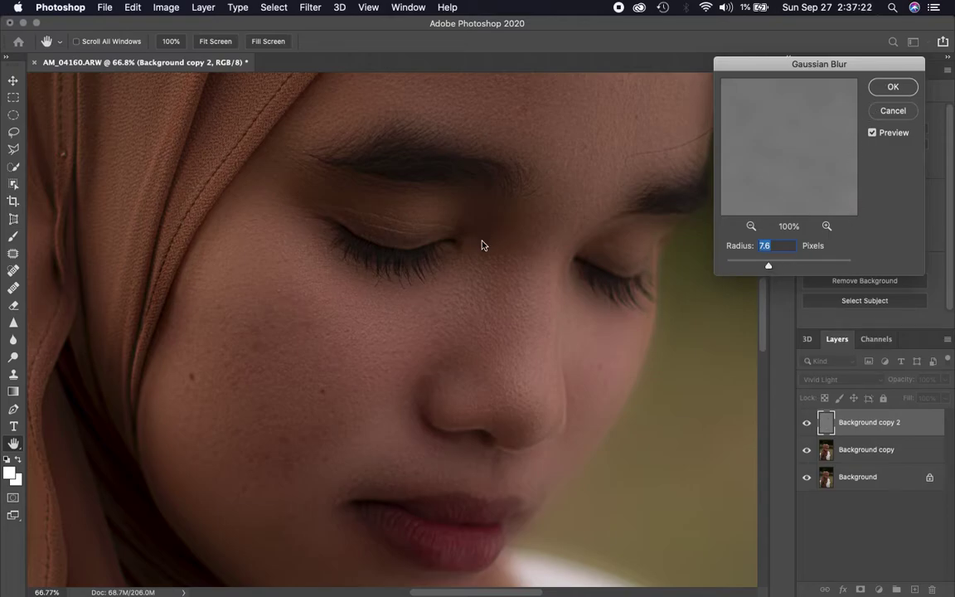
{"action": "key", "text": "Return"}
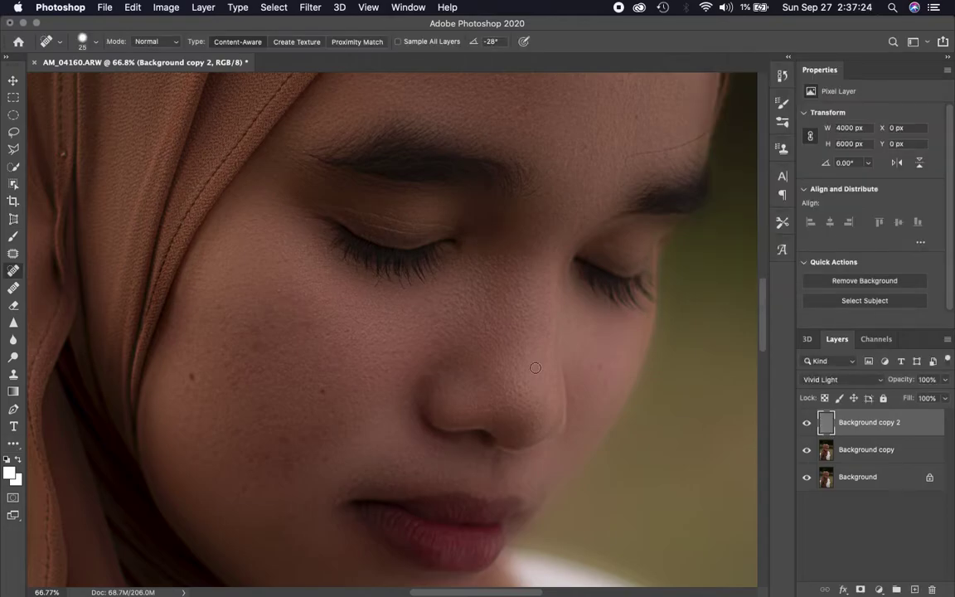
Step: Add a layer mask to Background copy 2 and invert it to black
{"action": "scroll", "coordinate": [362, 268], "scroll_direction": "down", "scroll_amount": 3}
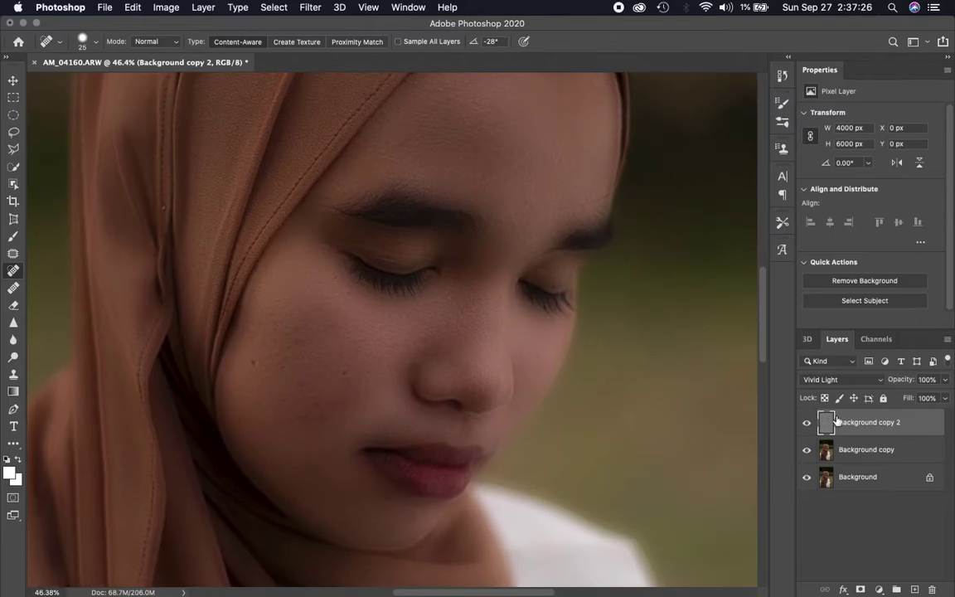
{"action": "left_click", "coordinate": [806, 423]}
{"action": "left_click", "coordinate": [807, 424]}
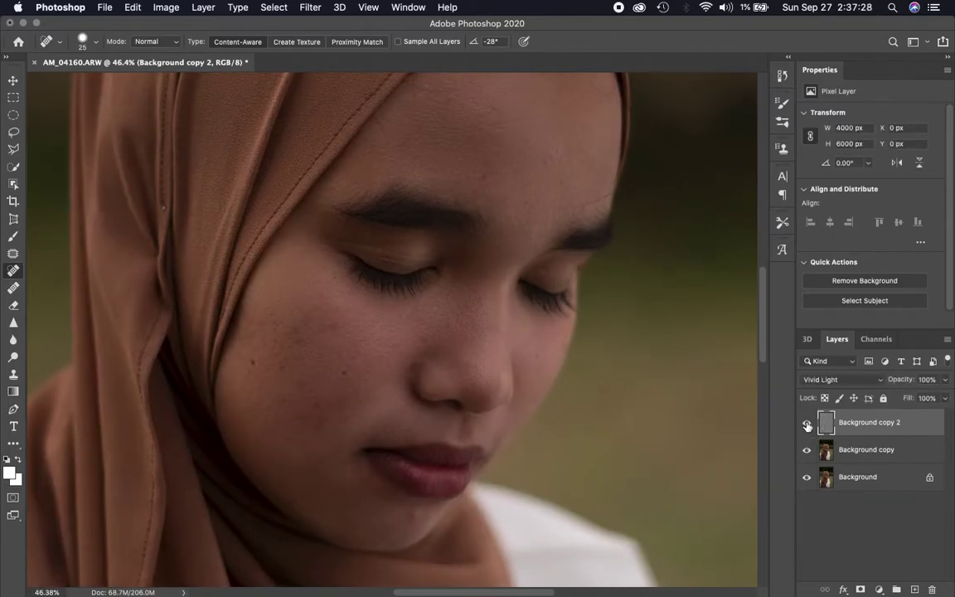
{"action": "left_click", "coordinate": [861, 589]}
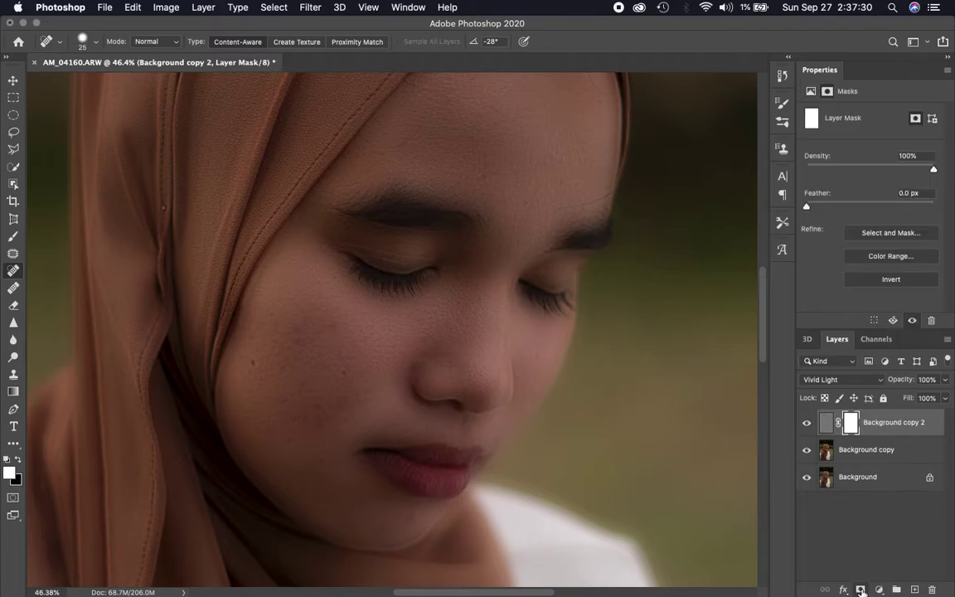
{"action": "key", "text": "ctrl+i"}
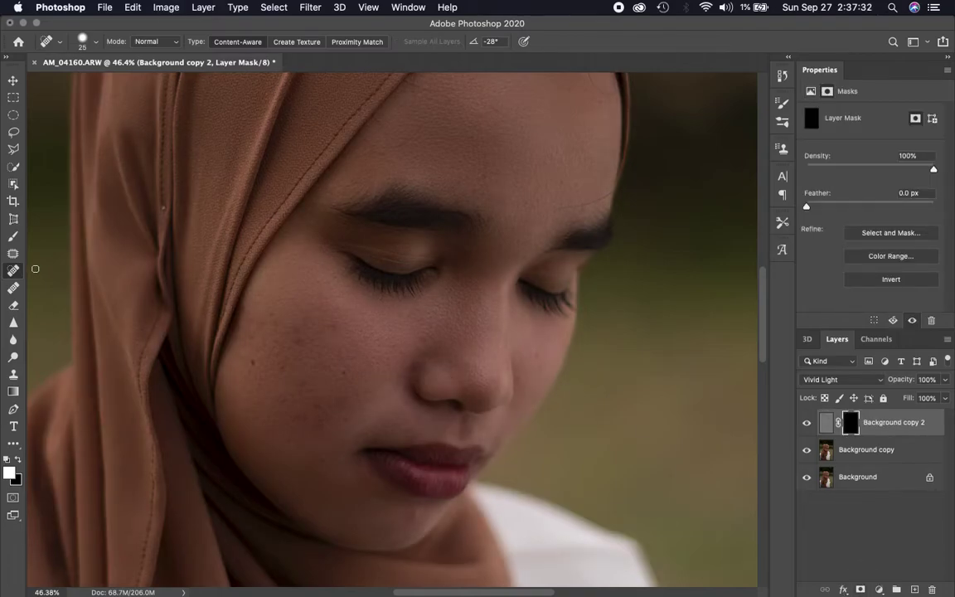
Step: Paint white on the mask with an 80 px brush to reveal smoothing on the cheek
{"action": "left_click", "coordinate": [14, 237]}
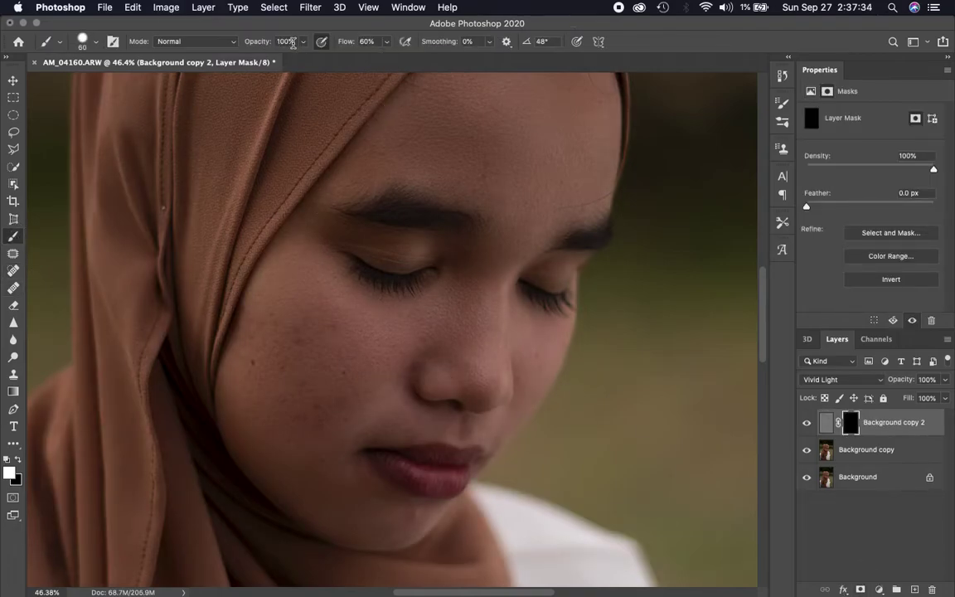
{"action": "scroll", "coordinate": [378, 334], "scroll_direction": "up", "scroll_amount": 2}
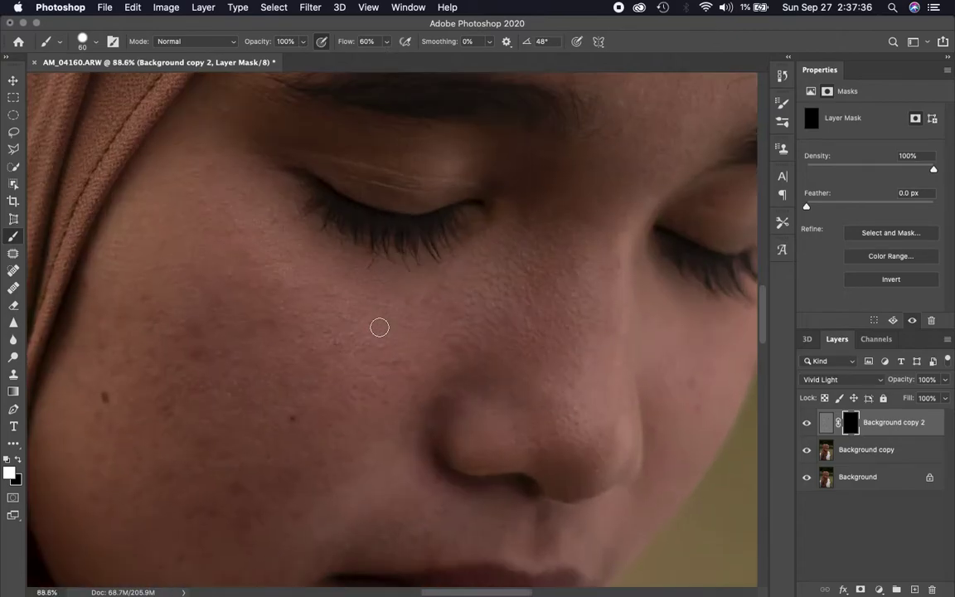
{"action": "scroll", "coordinate": [378, 334], "scroll_direction": "up", "scroll_amount": 2}
{"action": "scroll", "coordinate": [378, 334], "scroll_direction": "up", "scroll_amount": 1}
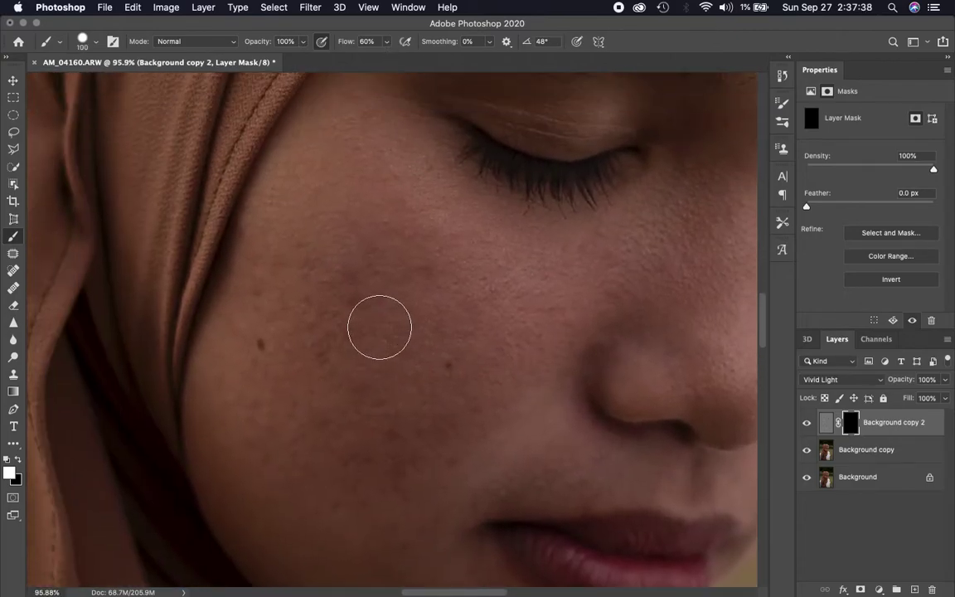
{"action": "key", "text": "bracketright"}
{"action": "key", "text": "bracketright"}
{"action": "mouse_move", "coordinate": [336, 238]}
{"action": "left_mouse_down"}
{"action": "mouse_move", "coordinate": [452, 386]}
{"action": "mouse_move", "coordinate": [351, 324]}
{"action": "left_mouse_up"}
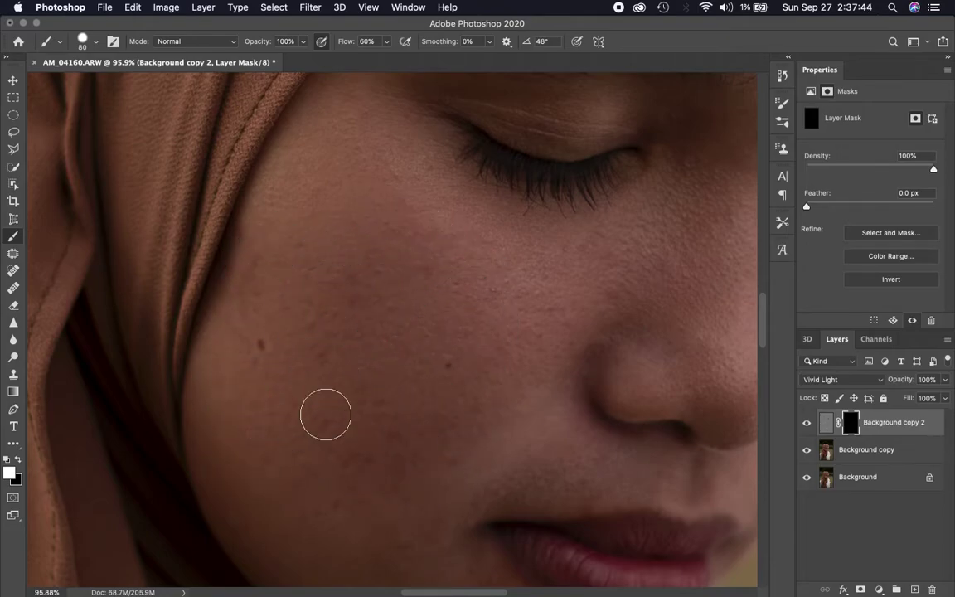
{"action": "scroll", "coordinate": [324, 413], "scroll_direction": "down", "scroll_amount": 2}
{"action": "scroll", "coordinate": [324, 414], "scroll_direction": "down", "scroll_amount": 2}
{"action": "scroll", "coordinate": [325, 414], "scroll_direction": "down", "scroll_amount": 2}
{"action": "scroll", "coordinate": [326, 415], "scroll_direction": "up", "scroll_amount": 2}
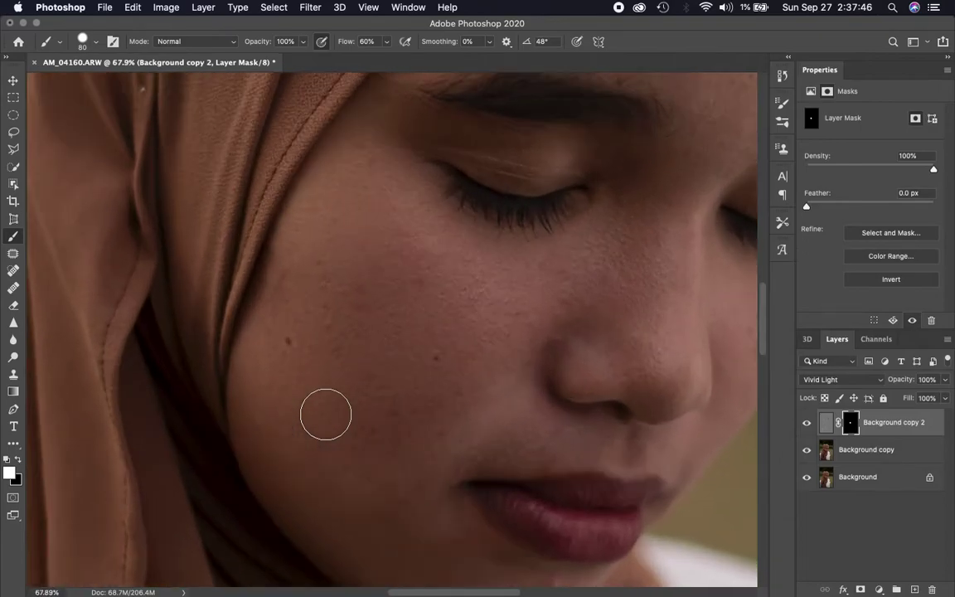
{"action": "scroll", "coordinate": [326, 414], "scroll_direction": "up", "scroll_amount": 2}
{"action": "left_click_drag", "start_coordinate": [308, 268], "coordinate": [289, 258]}
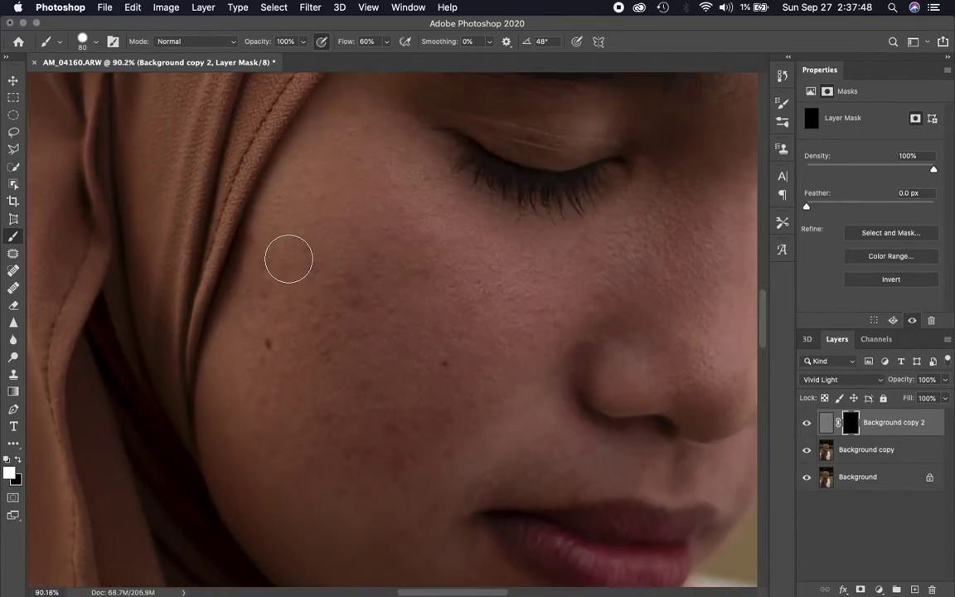
Step: Set the brush hardness to 0% and dab smoothing onto the cheek
{"action": "right_click", "coordinate": [288, 262]}
{"action": "left_click", "coordinate": [415, 304]}
{"action": "type", "text": "0"}
{"action": "key", "text": "Return"}
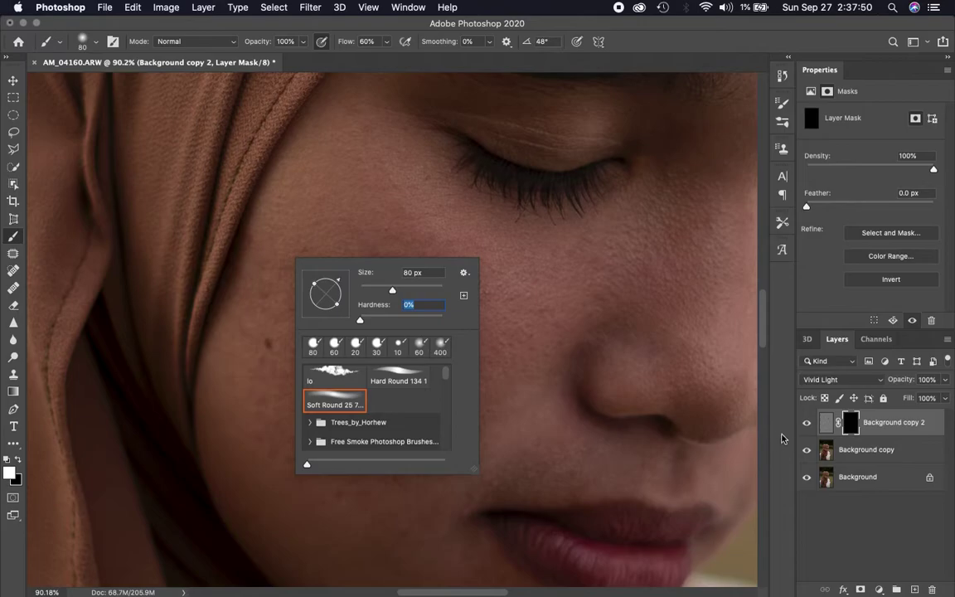
{"action": "key", "text": "Return"}
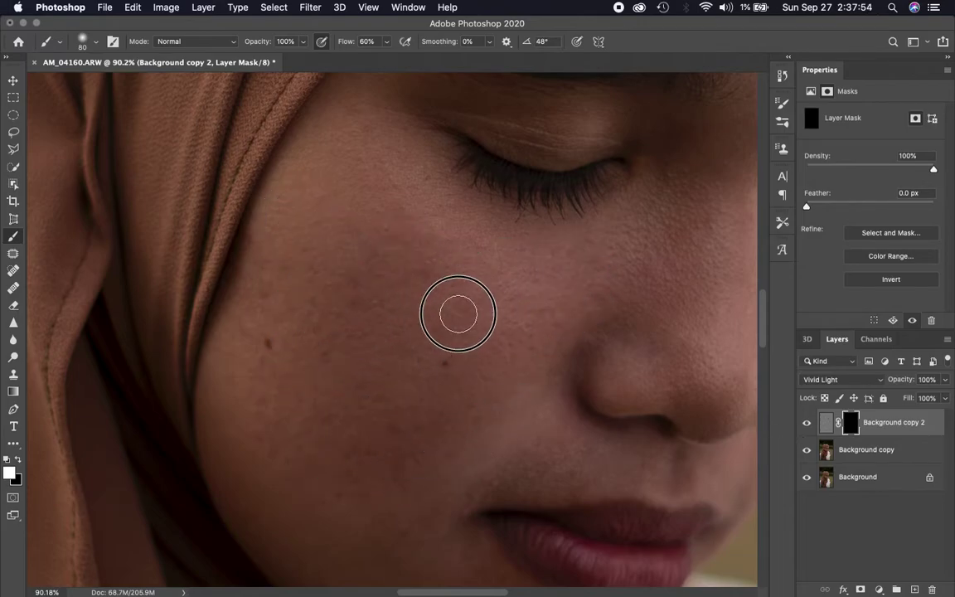
{"action": "left_click", "coordinate": [373, 325]}
Step: Touch up the mask on the cheek beside the headscarf
{"action": "scroll", "coordinate": [486, 316], "scroll_direction": "up", "scroll_amount": 5}
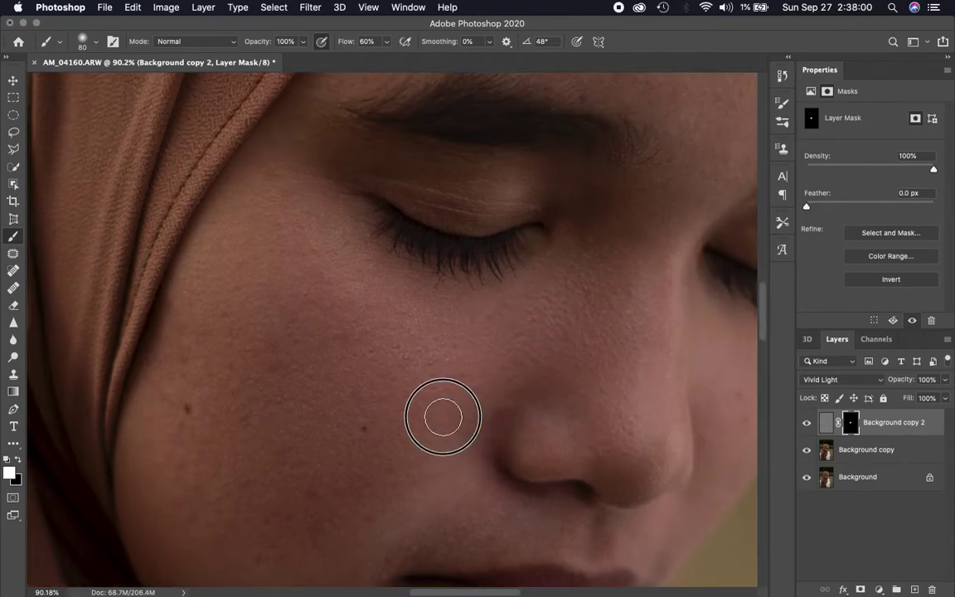
{"action": "scroll", "coordinate": [358, 356], "scroll_direction": "up", "scroll_amount": 3}
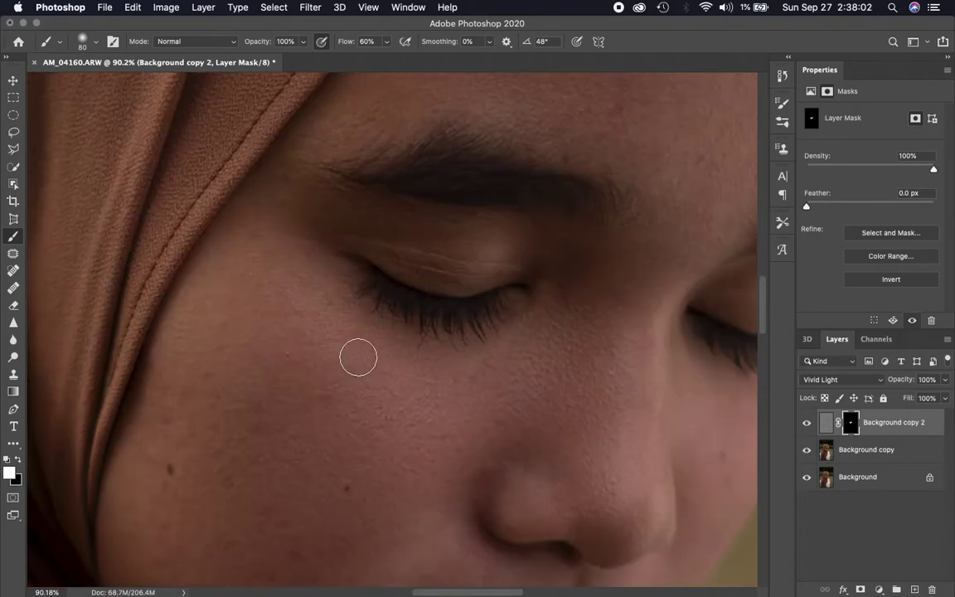
{"action": "scroll", "coordinate": [358, 357], "scroll_direction": "up", "scroll_amount": 4}
{"action": "scroll", "coordinate": [358, 357], "scroll_direction": "right", "scroll_amount": 4}
{"action": "scroll", "coordinate": [358, 357], "scroll_direction": "down", "scroll_amount": 2}
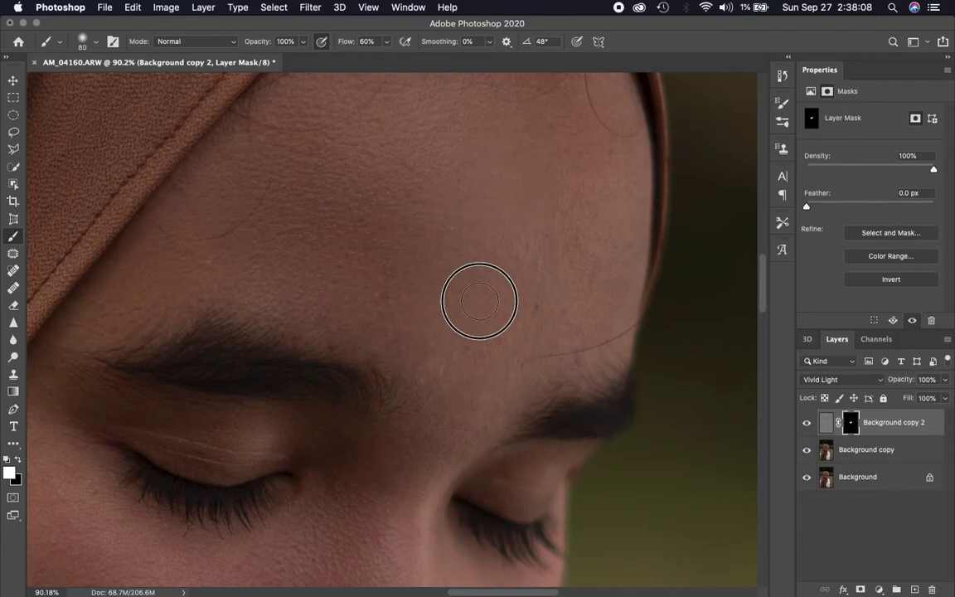
{"action": "scroll", "coordinate": [422, 410], "scroll_direction": "down", "scroll_amount": 10}
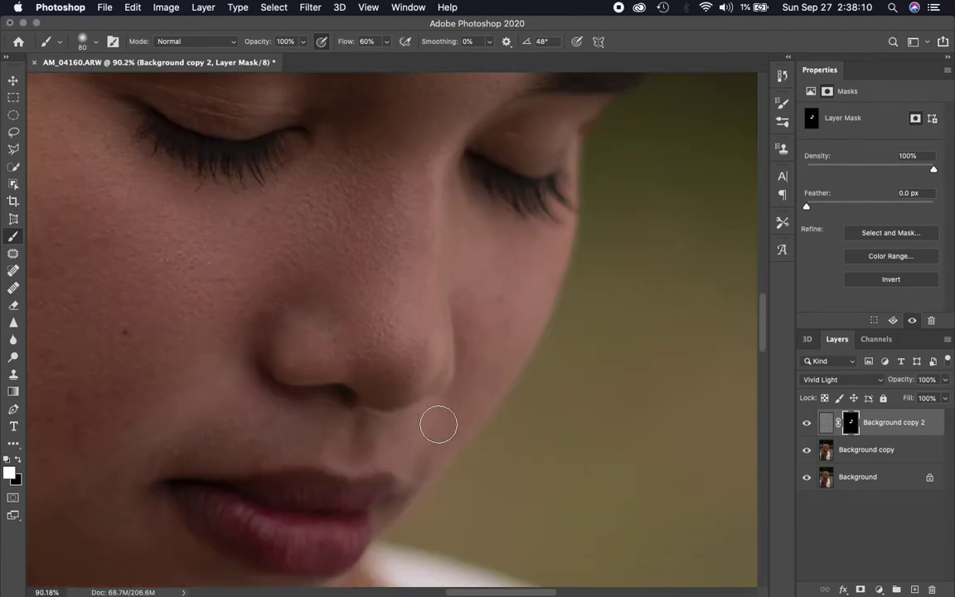
{"action": "scroll", "coordinate": [437, 424], "scroll_direction": "left", "scroll_amount": 2}
{"action": "scroll", "coordinate": [438, 424], "scroll_direction": "up", "scroll_amount": 2}
{"action": "scroll", "coordinate": [438, 424], "scroll_direction": "up", "scroll_amount": 2}
{"action": "scroll", "coordinate": [438, 425], "scroll_direction": "up", "scroll_amount": 1}
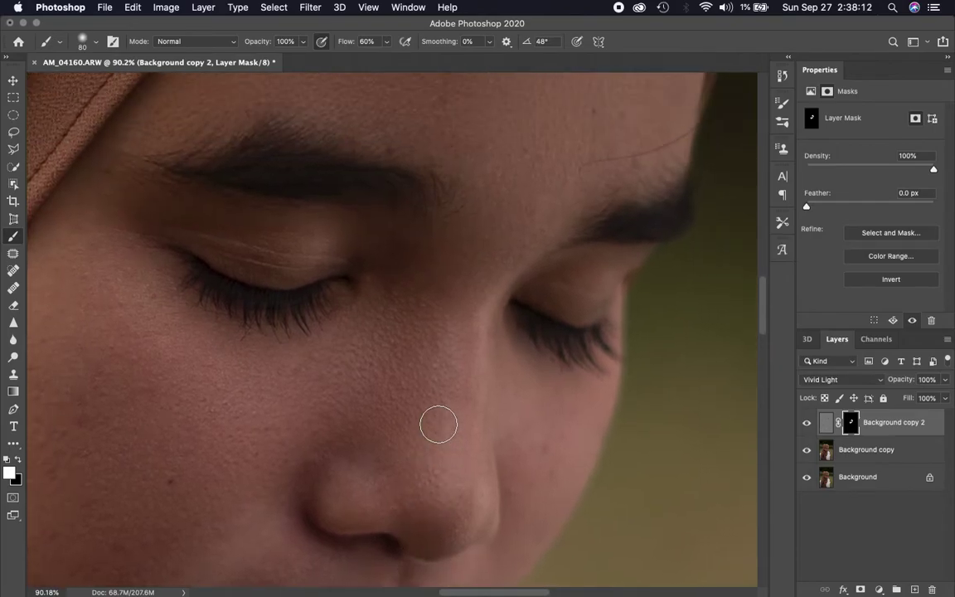
{"action": "left_click", "coordinate": [18, 458]}
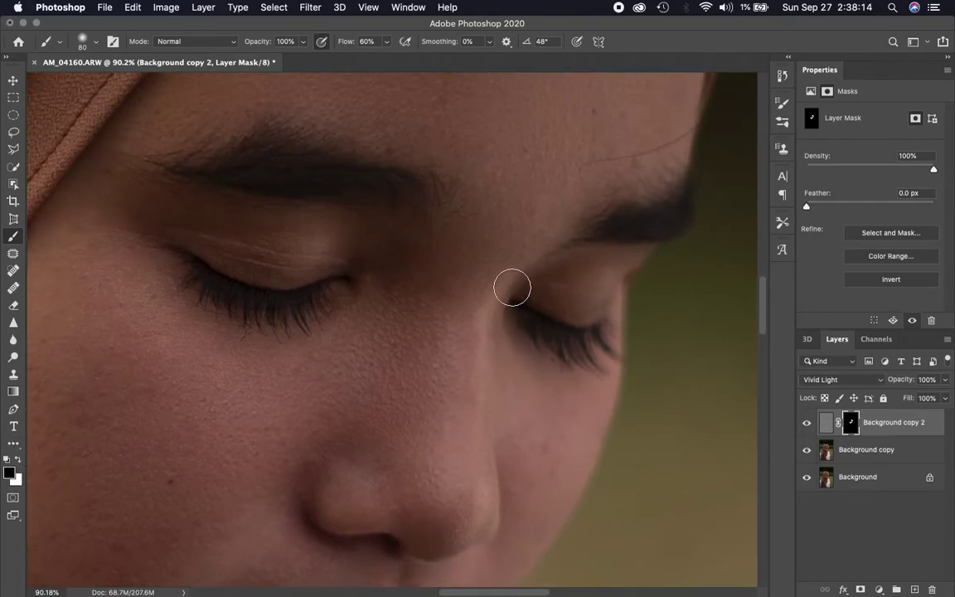
{"action": "left_click", "coordinate": [17, 459]}
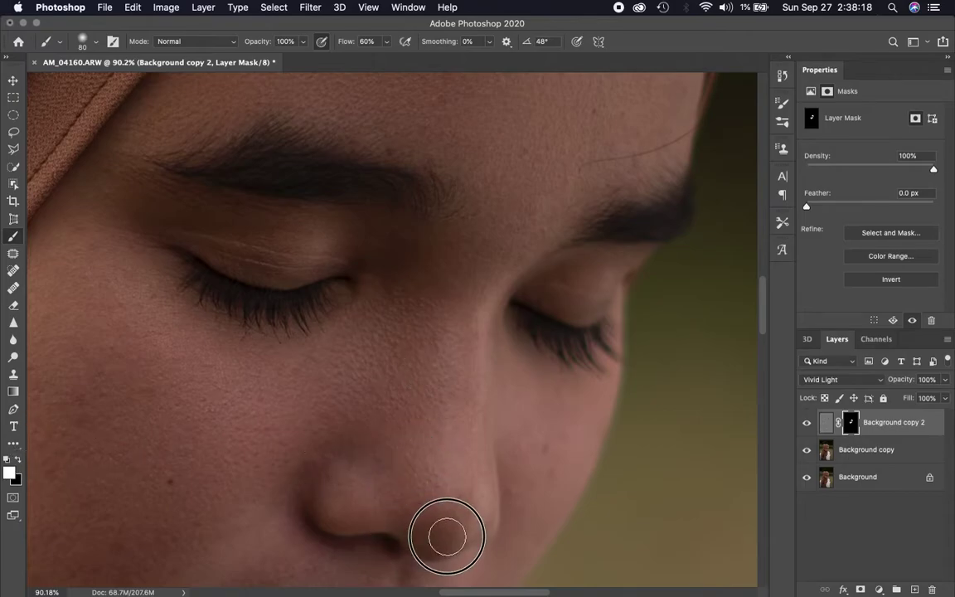
{"action": "scroll", "coordinate": [418, 437], "scroll_direction": "down", "scroll_amount": 5}
{"action": "scroll", "coordinate": [418, 437], "scroll_direction": "left", "scroll_amount": 3}
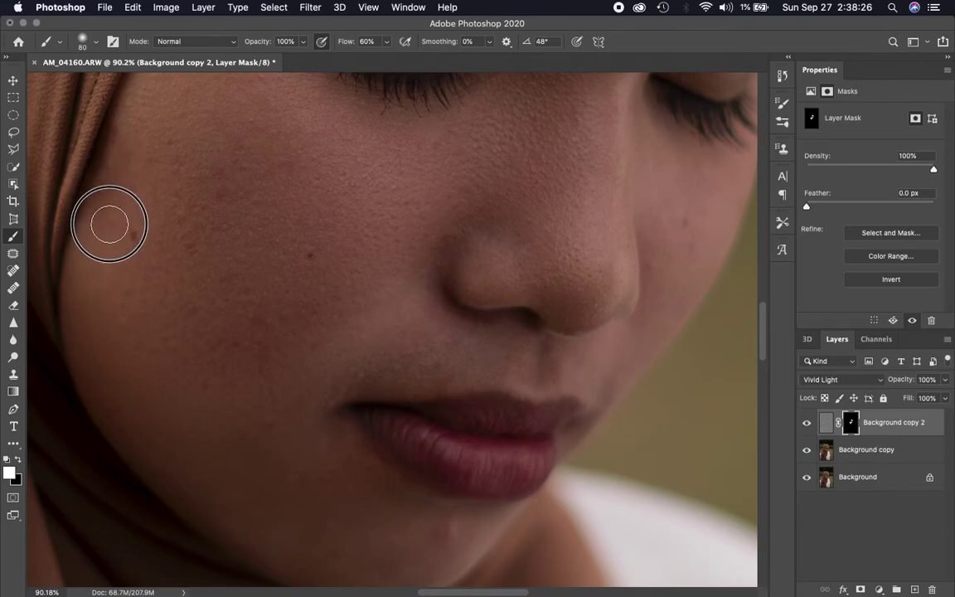
{"action": "scroll", "coordinate": [142, 380], "scroll_direction": "up", "scroll_amount": 3}
{"action": "scroll", "coordinate": [142, 379], "scroll_direction": "left", "scroll_amount": 4}
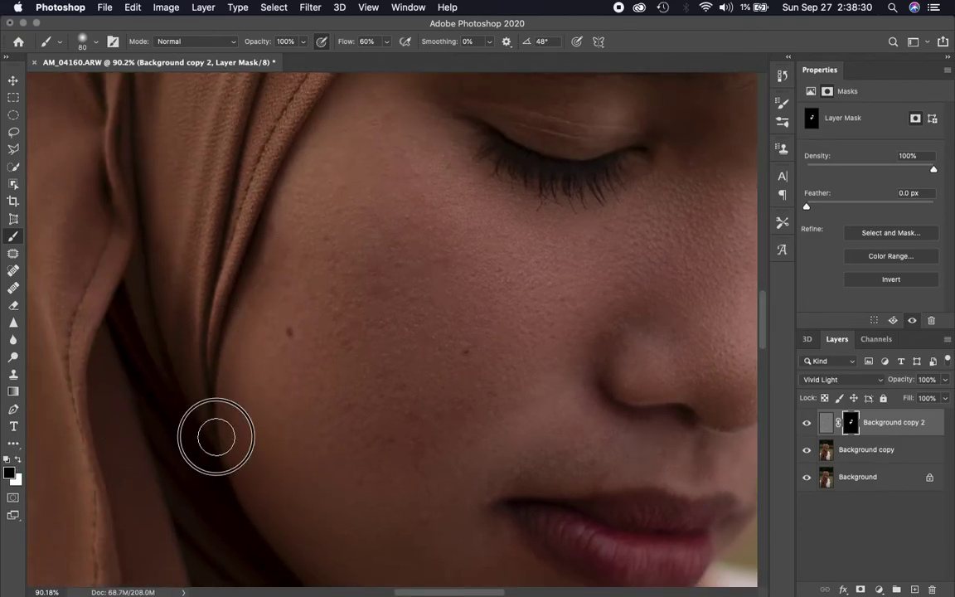
{"action": "left_click_drag", "start_coordinate": [251, 226], "coordinate": [199, 327]}
{"action": "scroll", "coordinate": [474, 314], "scroll_direction": "down", "scroll_amount": 3}
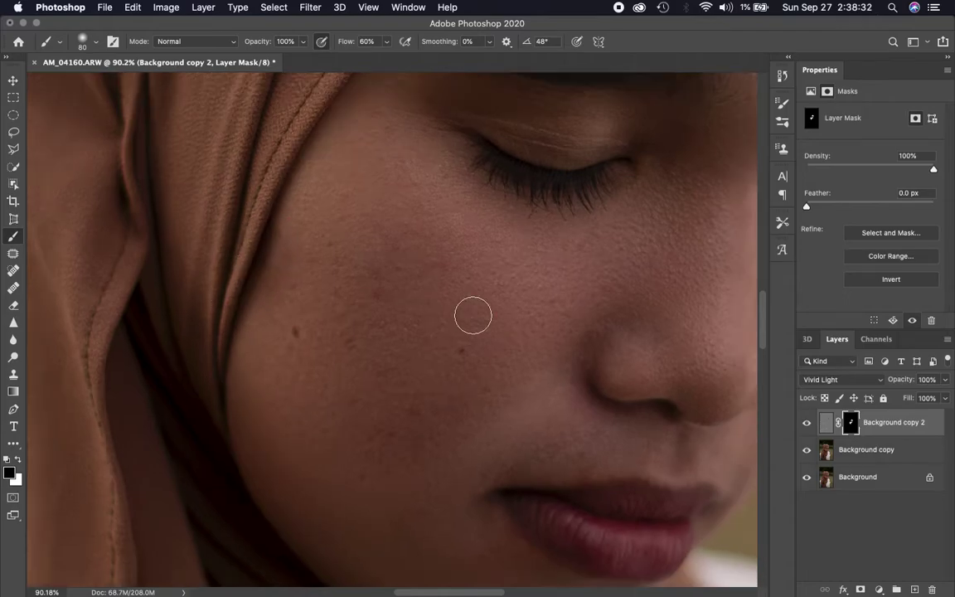
{"action": "scroll", "coordinate": [473, 313], "scroll_direction": "down", "scroll_amount": 3}
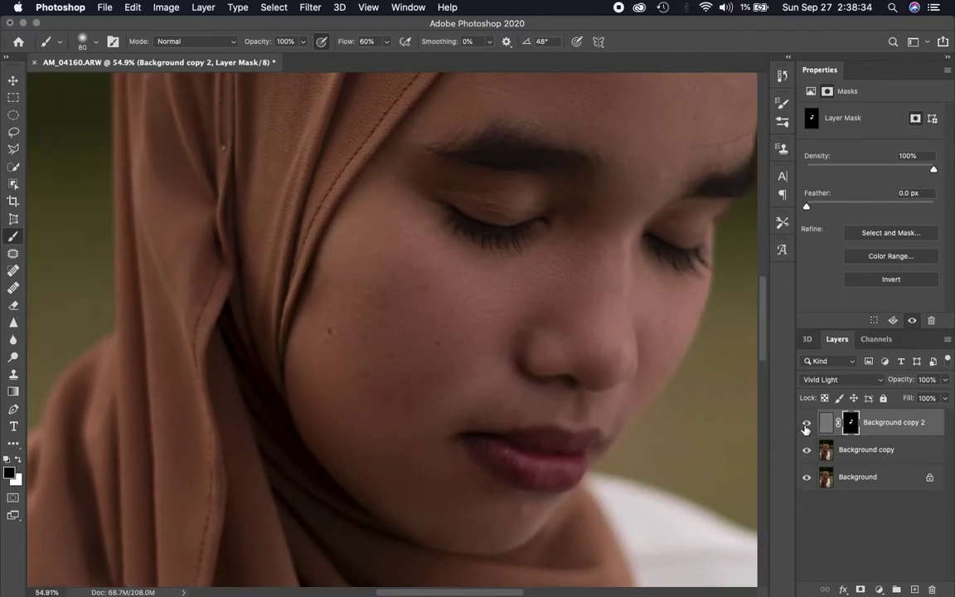
Step: Toggle Background copy 2's visibility to compare the smoothing before and after
{"action": "left_click", "coordinate": [806, 424]}
{"action": "left_click", "coordinate": [806, 425]}
{"action": "left_click", "coordinate": [806, 424]}
{"action": "scroll", "coordinate": [571, 291], "scroll_direction": "up", "scroll_amount": 3}
{"action": "scroll", "coordinate": [571, 292], "scroll_direction": "right", "scroll_amount": 5}
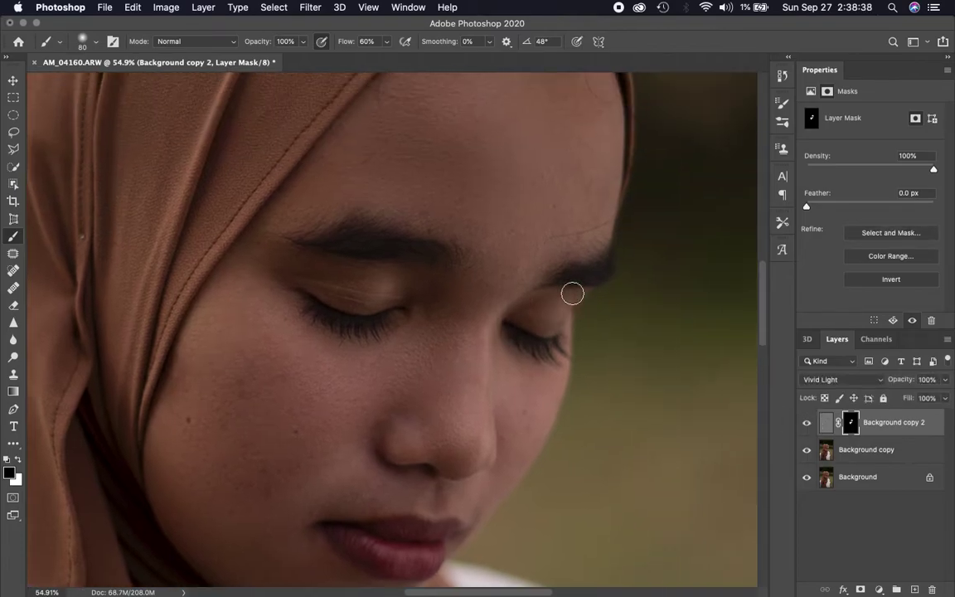
{"action": "scroll", "coordinate": [571, 291], "scroll_direction": "up", "scroll_amount": 3}
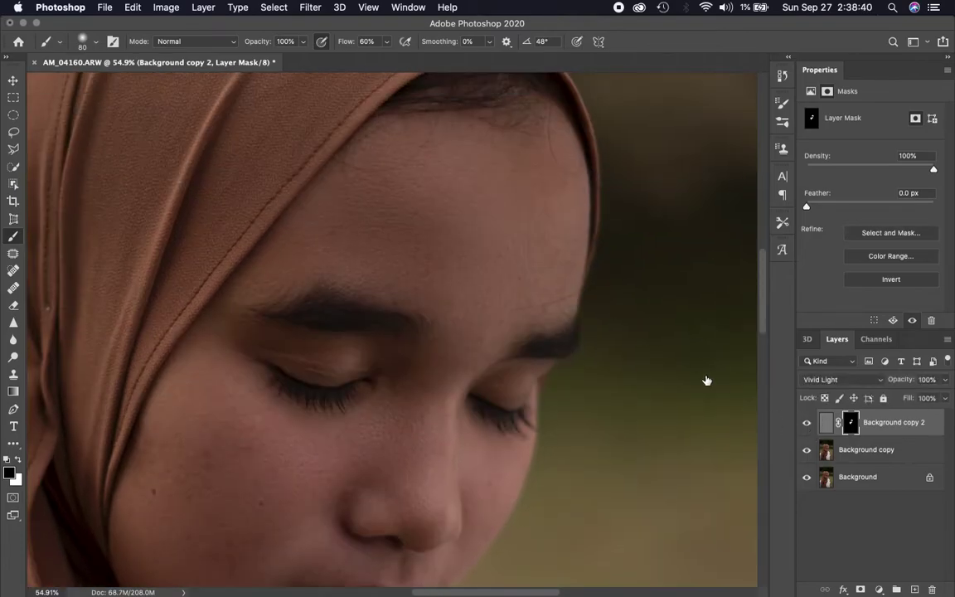
Step: Set the paint colour back to white and add a new Layer 1 on top
{"action": "left_click", "coordinate": [17, 458]}
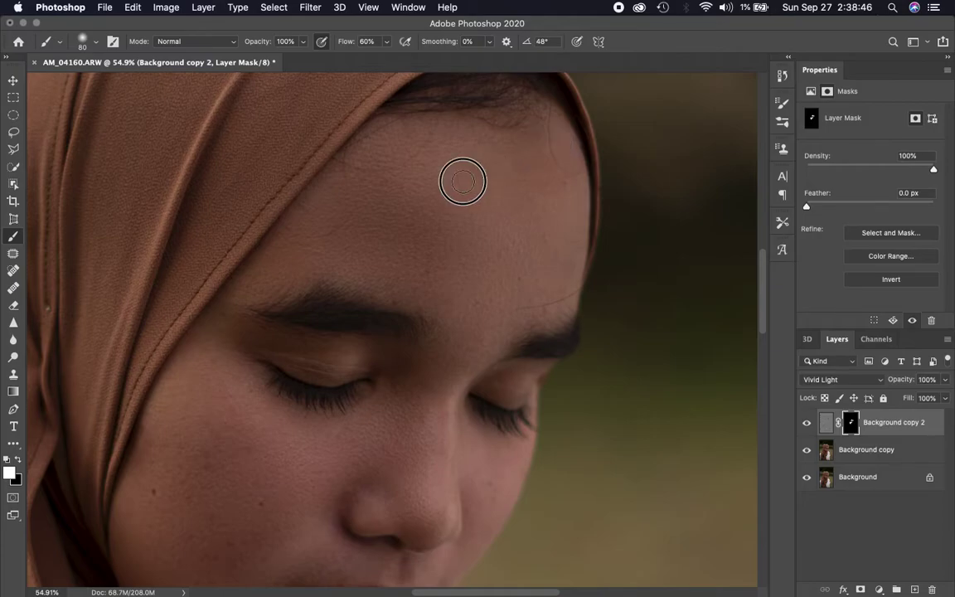
{"action": "scroll", "coordinate": [358, 188], "scroll_direction": "down", "scroll_amount": 5}
{"action": "scroll", "coordinate": [359, 190], "scroll_direction": "down", "scroll_amount": 2}
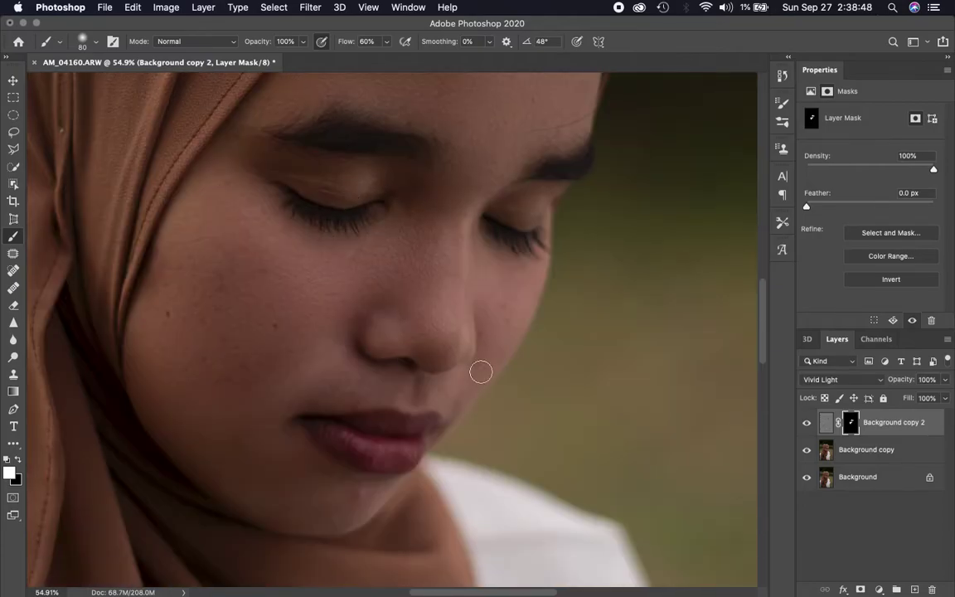
{"action": "scroll", "coordinate": [497, 377], "scroll_direction": "down", "scroll_amount": 2}
{"action": "scroll", "coordinate": [496, 377], "scroll_direction": "down", "scroll_amount": 3}
{"action": "scroll", "coordinate": [498, 377], "scroll_direction": "down", "scroll_amount": 2}
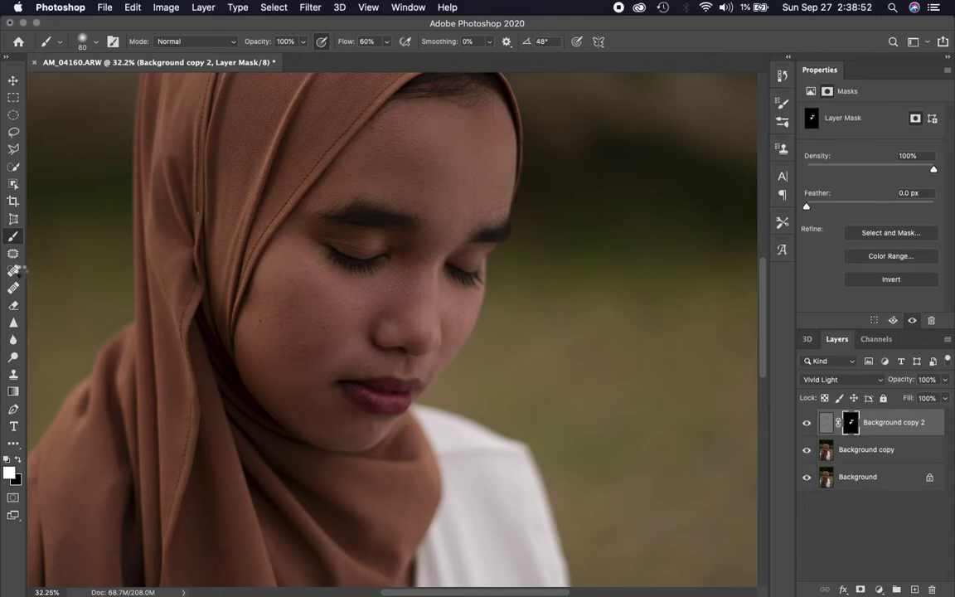
{"action": "key", "text": "super+shift+alt+n"}
Step: Heal a blemish near the chin with a 70 px Healing Brush sampled from clean skin
{"action": "left_click", "coordinate": [14, 270]}
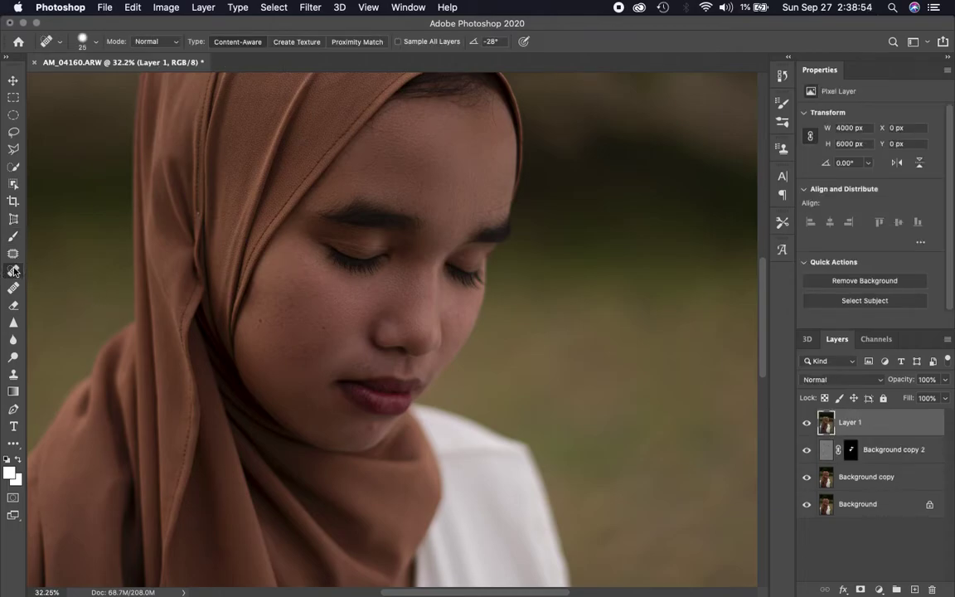
{"action": "left_click", "coordinate": [13, 288]}
{"action": "scroll", "coordinate": [359, 407], "scroll_direction": "up", "scroll_amount": 3}
{"action": "scroll", "coordinate": [359, 407], "scroll_direction": "up", "scroll_amount": 3}
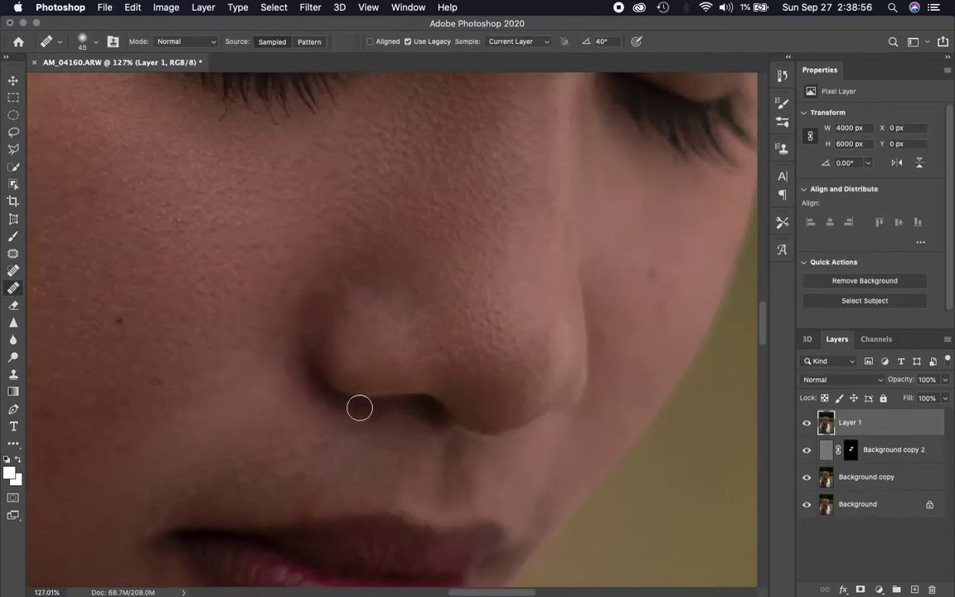
{"action": "scroll", "coordinate": [359, 407], "scroll_direction": "up", "scroll_amount": 2}
{"action": "key", "text": "bracketright"}
{"action": "key", "text": "bracketright"}
{"action": "key", "text": "bracketright"}
{"action": "left_click", "coordinate": [434, 445], "text": "alt"}
{"action": "left_click", "coordinate": [482, 425]}
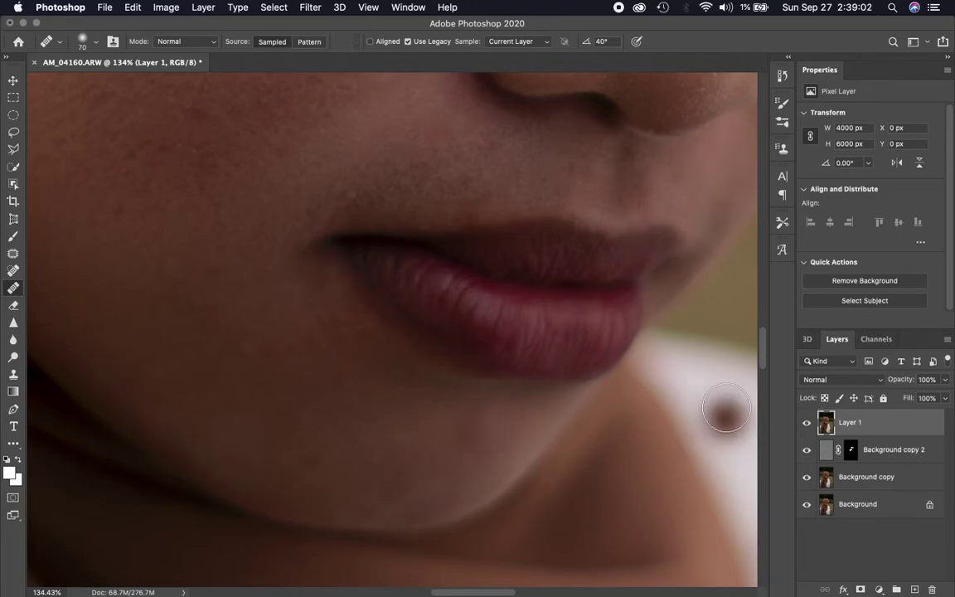
Step: Zoom out to the whole portrait and open the Filter menu
{"action": "scroll", "coordinate": [563, 330], "scroll_direction": "down", "scroll_amount": 5}
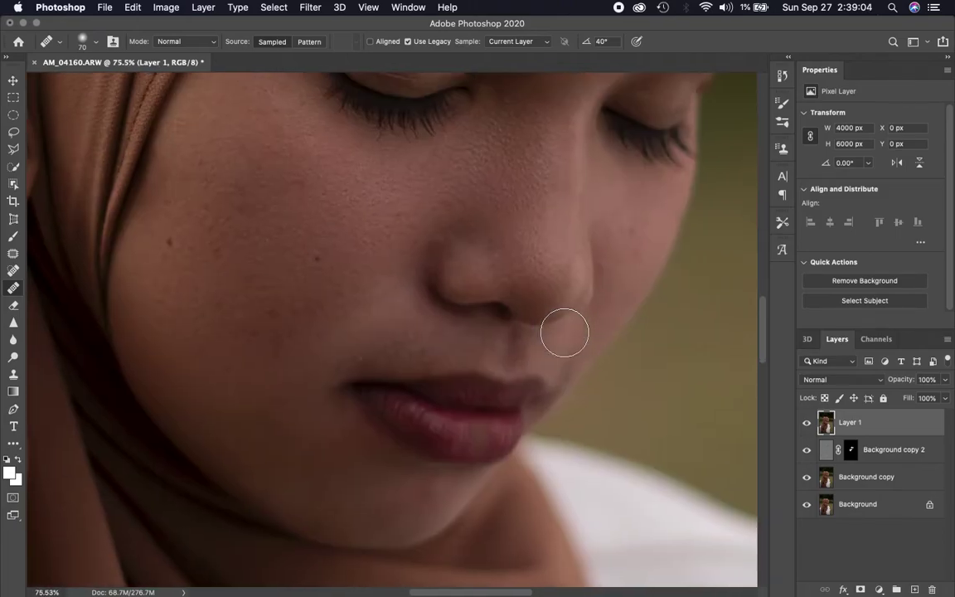
{"action": "scroll", "coordinate": [563, 332], "scroll_direction": "down", "scroll_amount": 2}
{"action": "scroll", "coordinate": [563, 332], "scroll_direction": "down", "scroll_amount": 2}
{"action": "scroll", "coordinate": [563, 333], "scroll_direction": "down", "scroll_amount": 2}
{"action": "scroll", "coordinate": [635, 454], "scroll_direction": "down", "scroll_amount": 1}
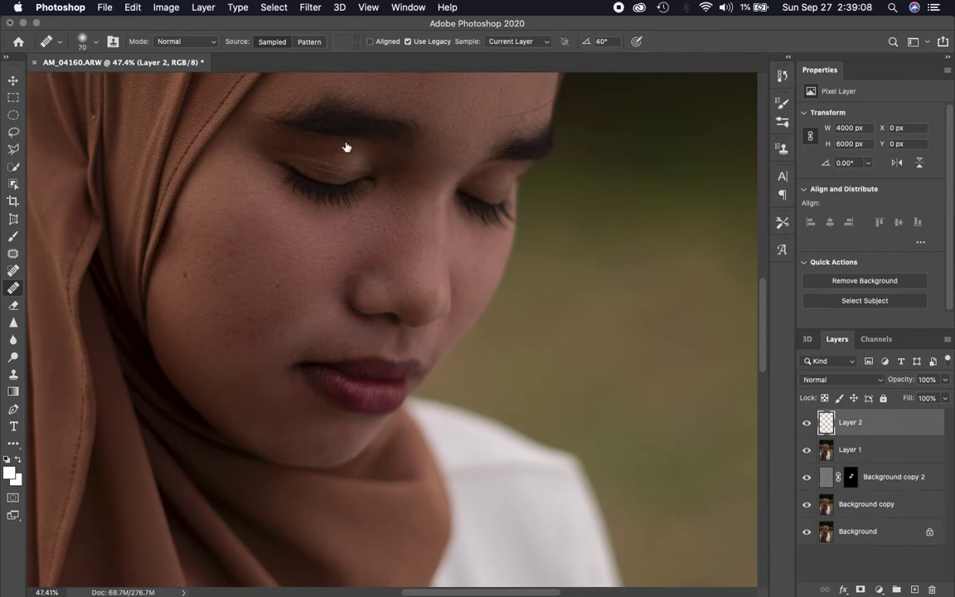
{"action": "left_click", "coordinate": [310, 8]}
{"action": "mouse_move", "coordinate": [397, 304]}
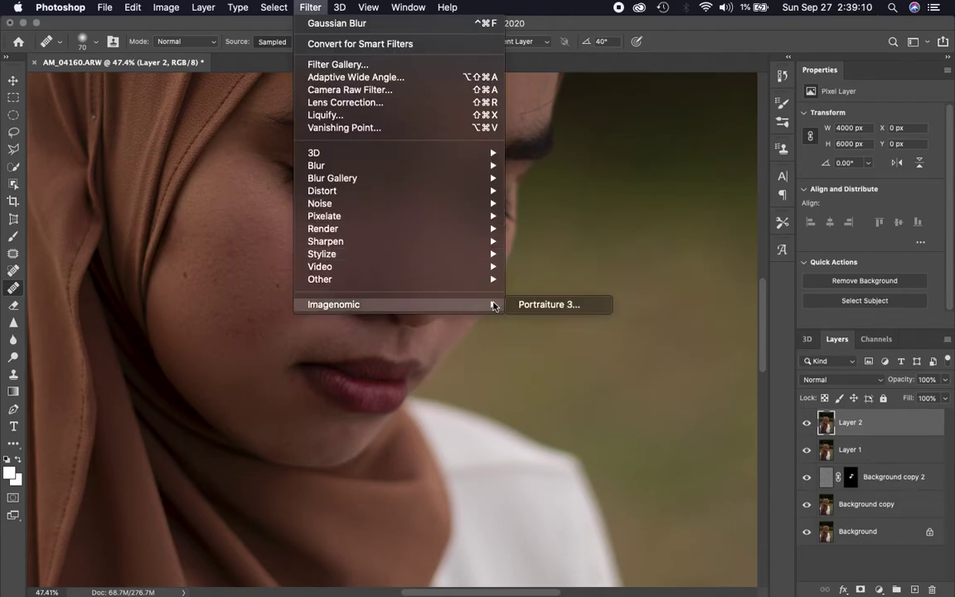
Step: Apply Portraiture 3 with the Smoothing: Medium preset, then reapply it with Cmd+F
{"action": "left_click", "coordinate": [533, 306]}
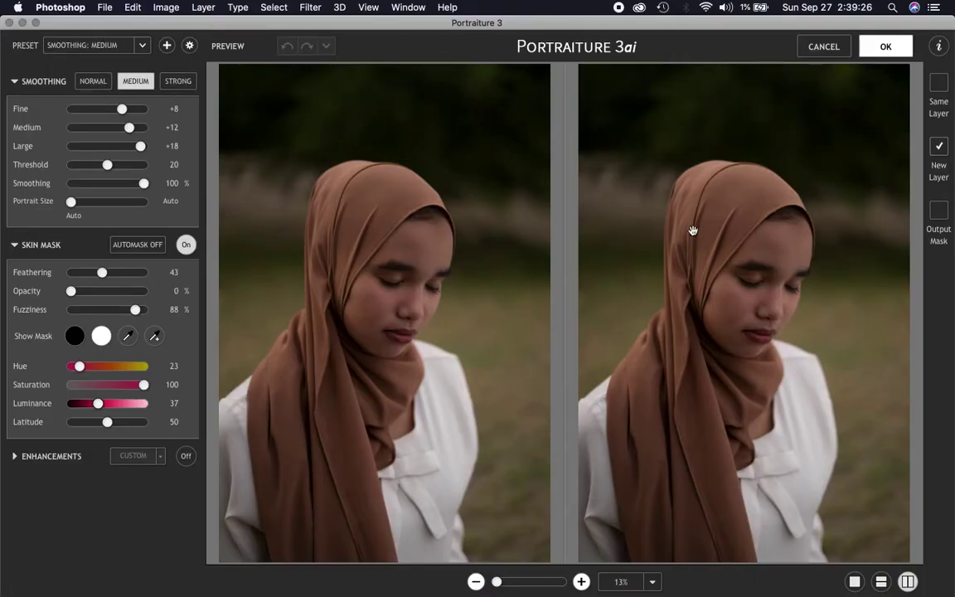
{"action": "left_click", "coordinate": [885, 46]}
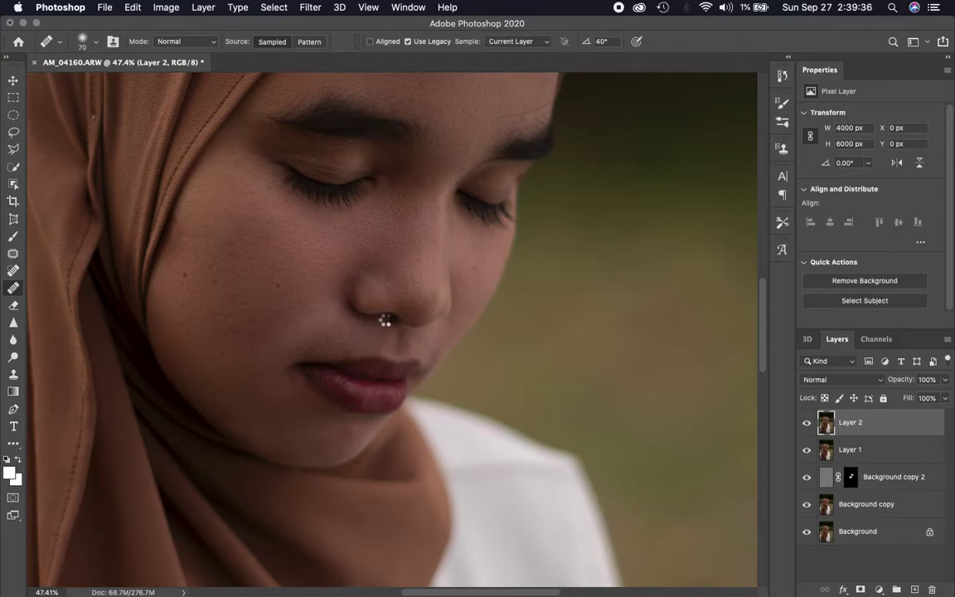
{"action": "key", "text": "ctrl+f"}
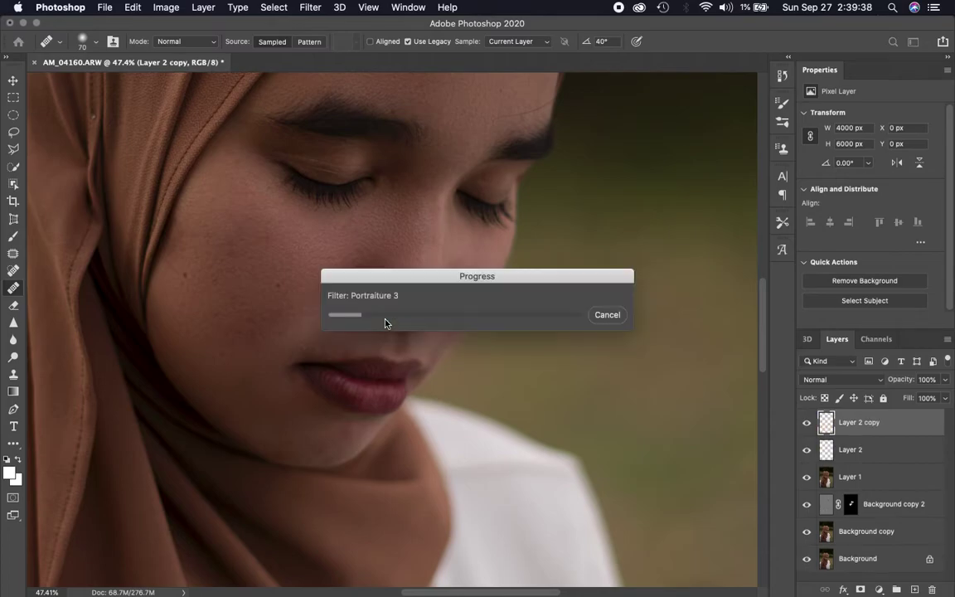
Step: Add a layer mask to Layer 2 copy and invert it to black
{"action": "scroll", "coordinate": [386, 319], "scroll_direction": "up", "scroll_amount": 5}
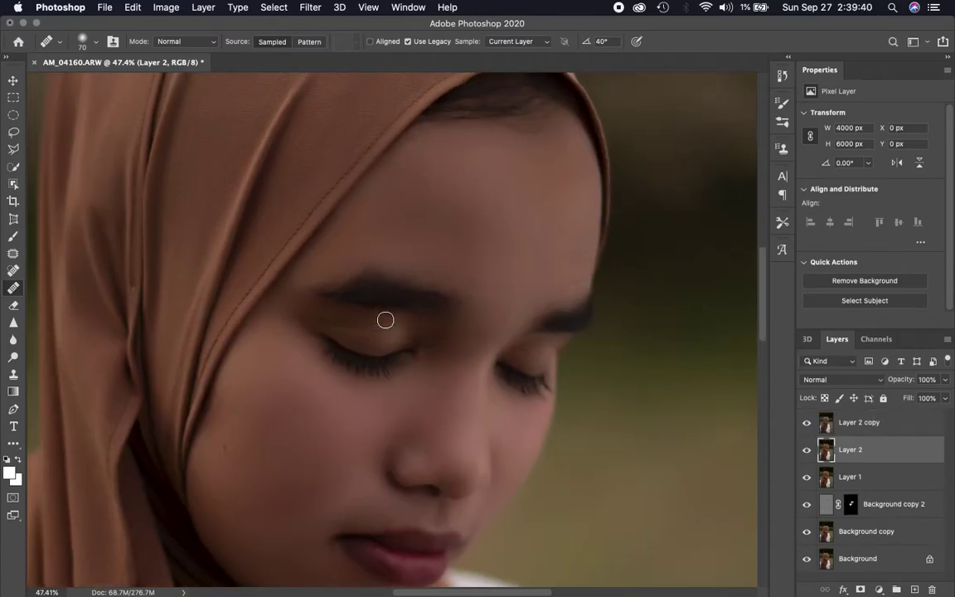
{"action": "left_click", "coordinate": [871, 431]}
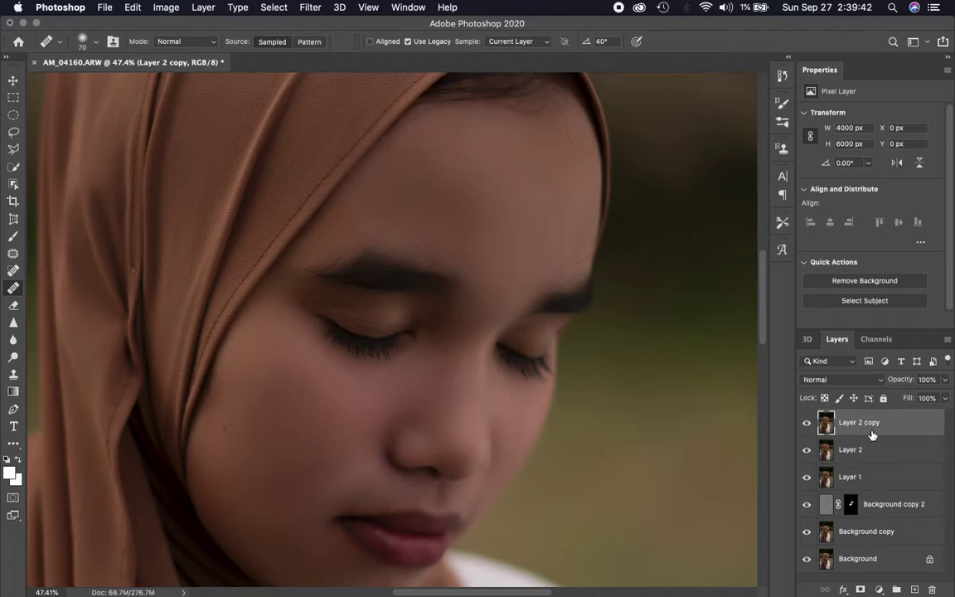
{"action": "left_click", "coordinate": [860, 589]}
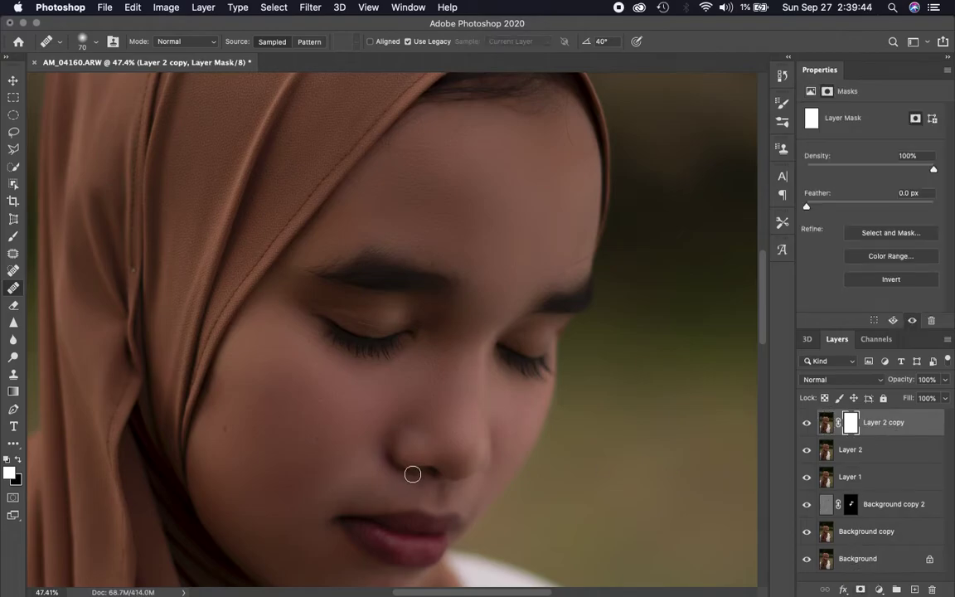
{"action": "key", "text": "ctrl+i"}
{"action": "scroll", "coordinate": [413, 474], "scroll_direction": "down", "scroll_amount": 5}
{"action": "scroll", "coordinate": [413, 475], "scroll_direction": "left", "scroll_amount": 3}
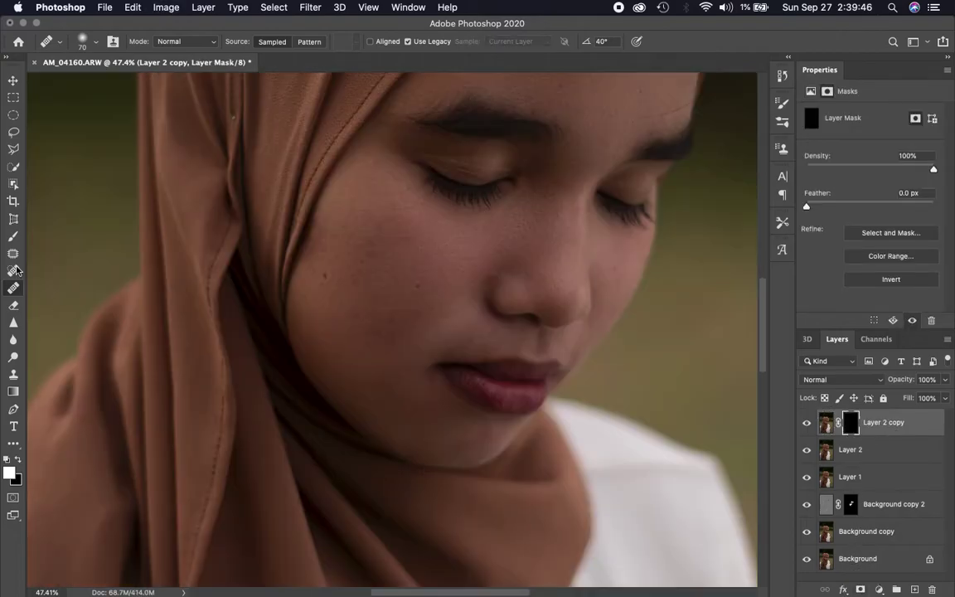
Step: Paint white with a 125 px brush over the cheeks, jaw, mouth and nose
{"action": "left_click", "coordinate": [13, 236]}
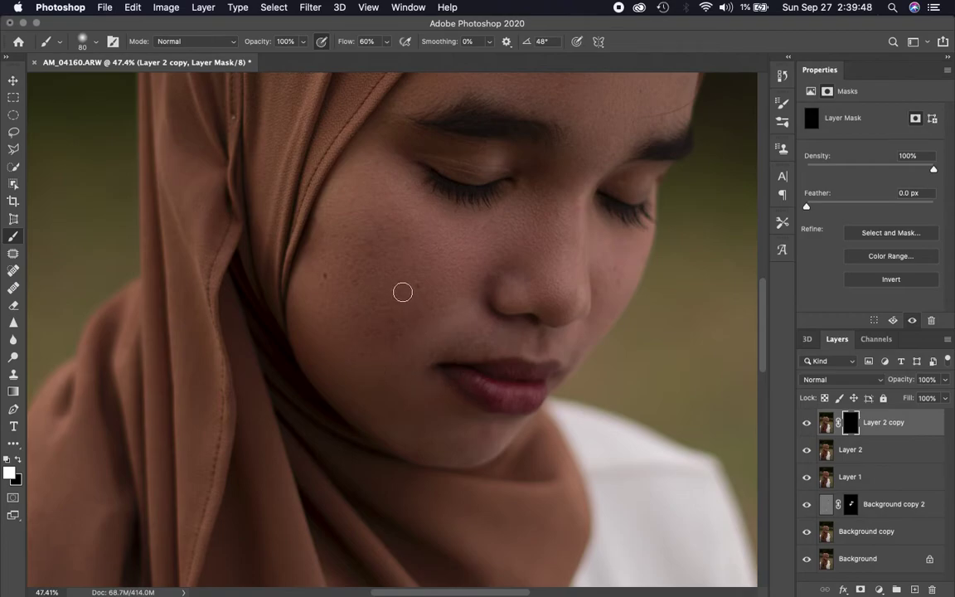
{"action": "scroll", "coordinate": [403, 291], "scroll_direction": "up", "scroll_amount": 3}
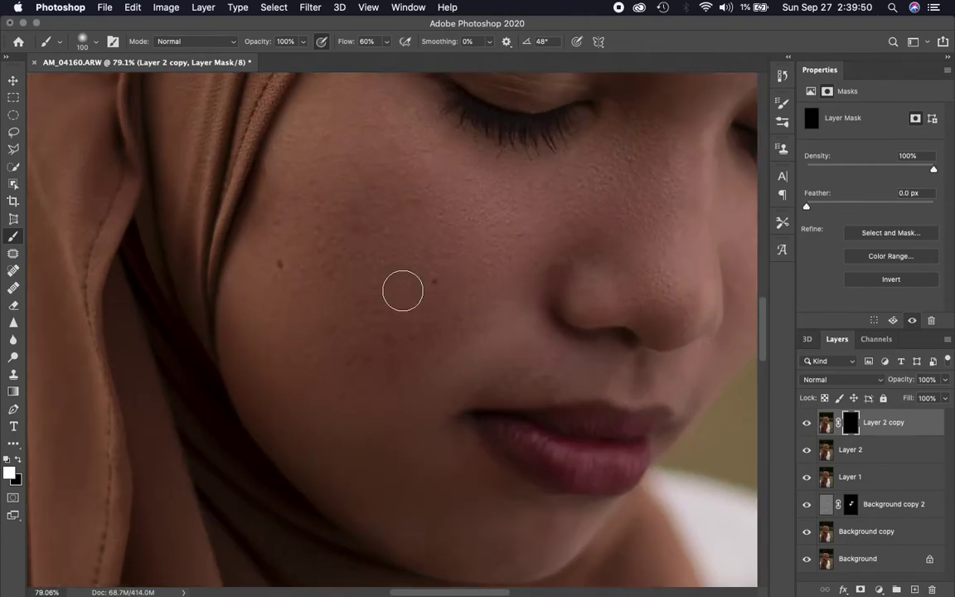
{"action": "scroll", "coordinate": [403, 291], "scroll_direction": "up", "scroll_amount": 1}
{"action": "key", "text": "bracketright"}
{"action": "mouse_move", "coordinate": [403, 291]}
{"action": "left_mouse_down"}
{"action": "mouse_move", "coordinate": [292, 291]}
{"action": "mouse_move", "coordinate": [321, 277]}
{"action": "mouse_move", "coordinate": [335, 305]}
{"action": "mouse_move", "coordinate": [256, 302]}
{"action": "mouse_move", "coordinate": [290, 202]}
{"action": "mouse_move", "coordinate": [242, 373]}
{"action": "mouse_move", "coordinate": [298, 420]}
{"action": "mouse_move", "coordinate": [411, 379]}
{"action": "left_mouse_up"}
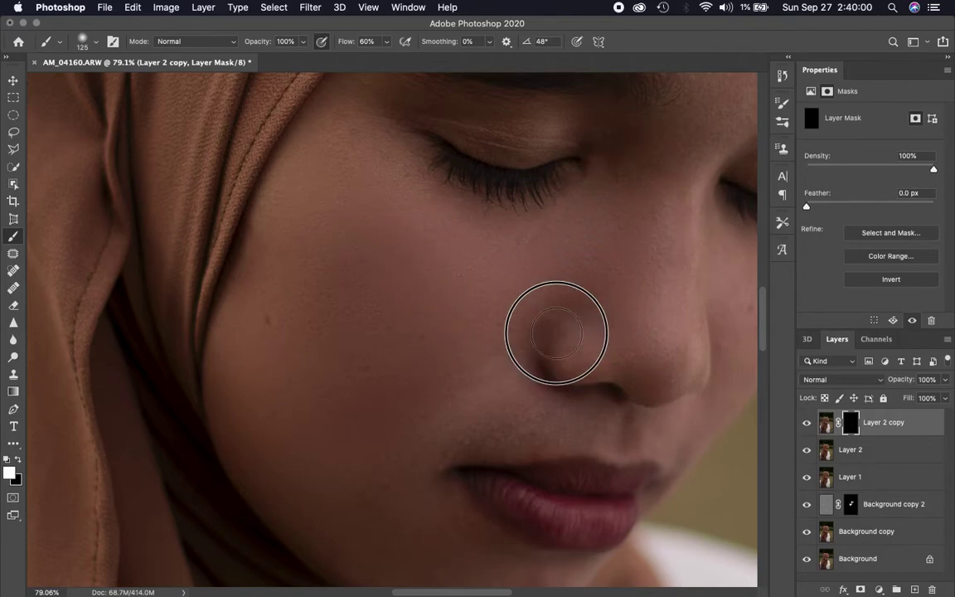
{"action": "scroll", "coordinate": [412, 473], "scroll_direction": "down", "scroll_amount": 3}
{"action": "scroll", "coordinate": [412, 474], "scroll_direction": "left", "scroll_amount": 2}
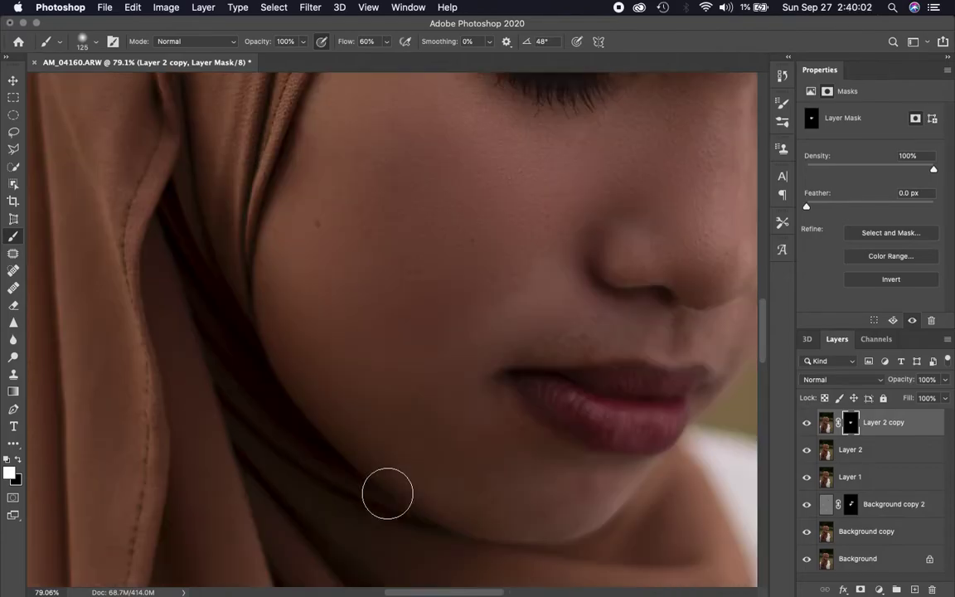
{"action": "left_click_drag", "start_coordinate": [448, 347], "coordinate": [457, 441]}
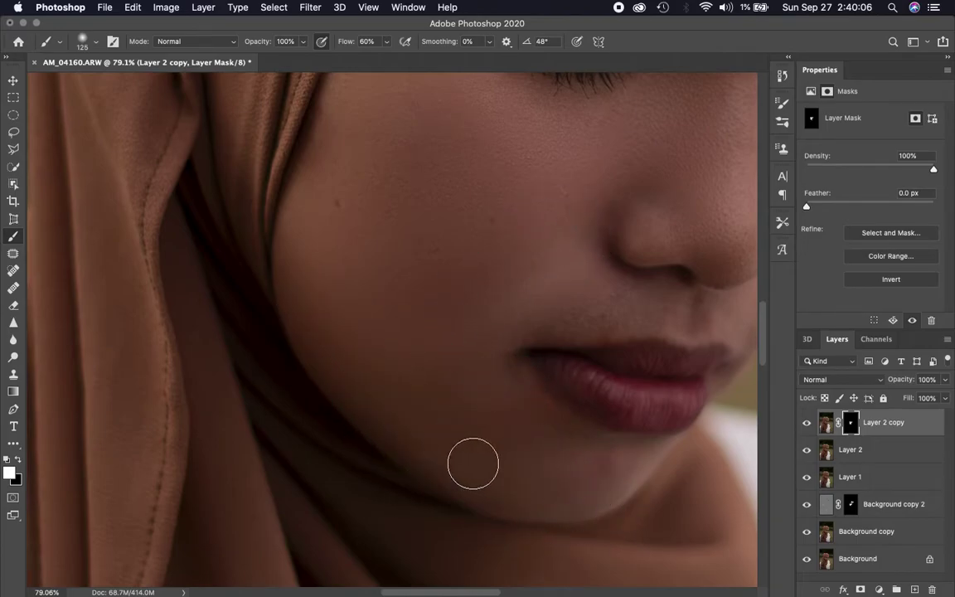
{"action": "scroll", "coordinate": [473, 464], "scroll_direction": "right", "scroll_amount": 4}
{"action": "left_click_drag", "start_coordinate": [423, 290], "coordinate": [415, 286]}
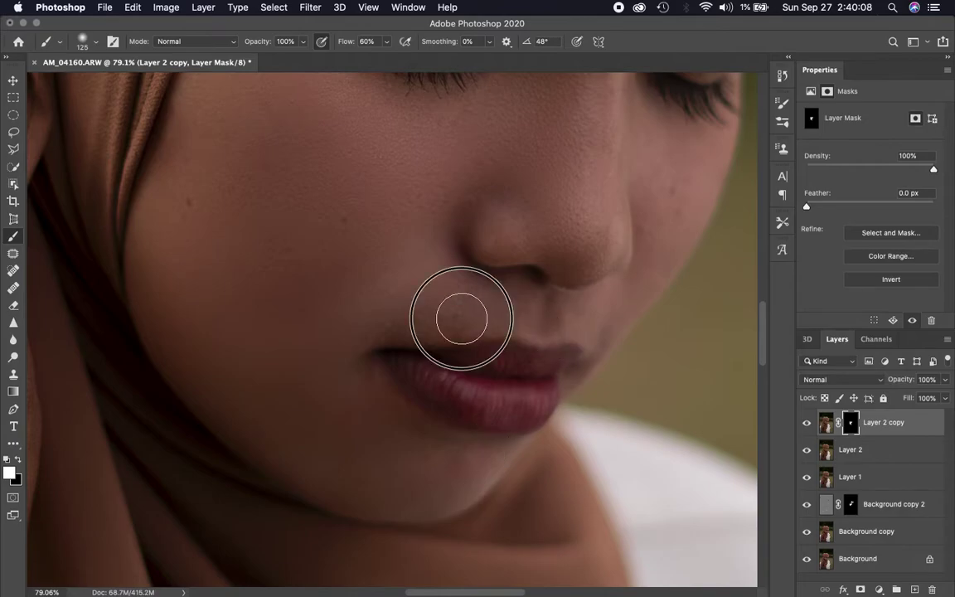
{"action": "left_click_drag", "start_coordinate": [580, 261], "coordinate": [595, 259]}
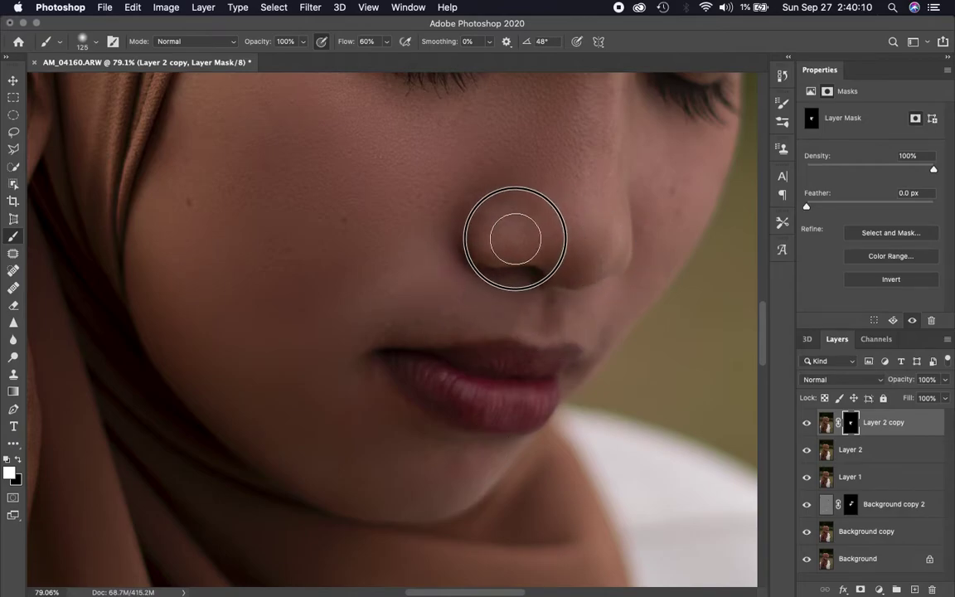
{"action": "scroll", "coordinate": [597, 176], "scroll_direction": "up", "scroll_amount": 5}
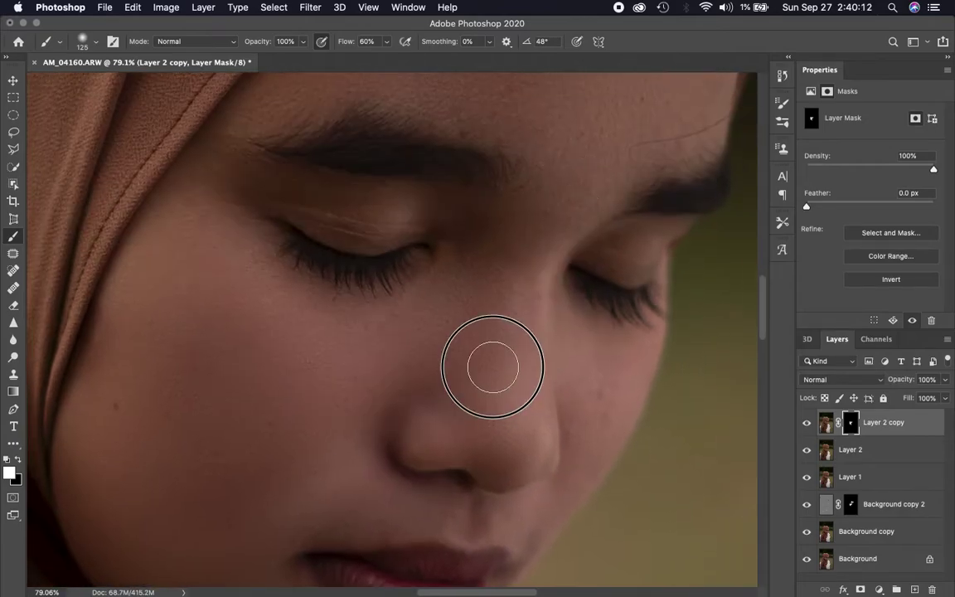
{"action": "left_click_drag", "start_coordinate": [490, 362], "coordinate": [538, 176]}
Step: Reveal the smoothing across the forehead, the cheek beside the eye and the left eyelid
{"action": "scroll", "coordinate": [547, 169], "scroll_direction": "up", "scroll_amount": 3}
{"action": "mouse_move", "coordinate": [510, 342]}
{"action": "left_mouse_down"}
{"action": "mouse_move", "coordinate": [383, 253]}
{"action": "mouse_move", "coordinate": [153, 347]}
{"action": "left_mouse_up"}
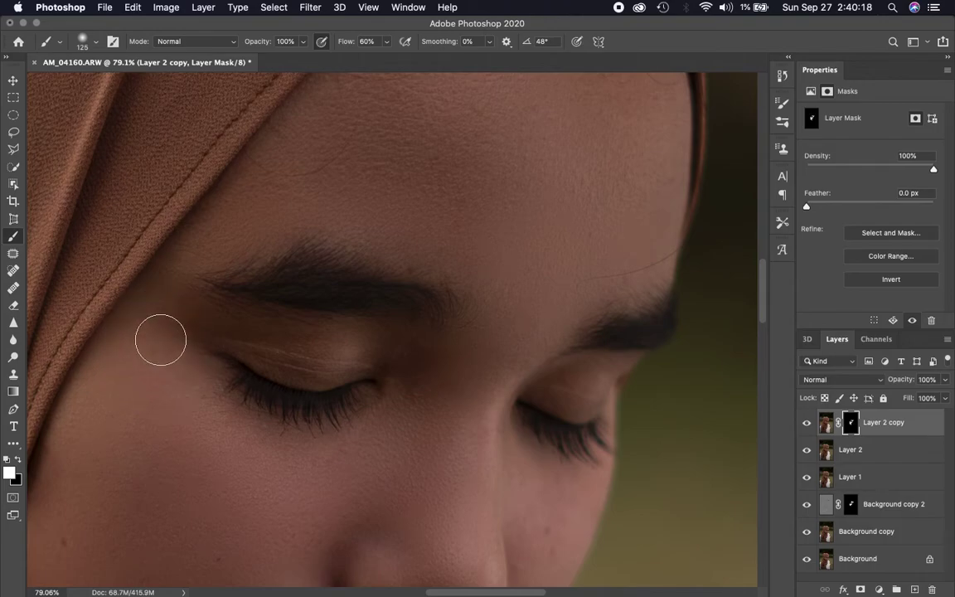
{"action": "scroll", "coordinate": [162, 337], "scroll_direction": "left", "scroll_amount": 3}
{"action": "left_click_drag", "start_coordinate": [122, 454], "coordinate": [185, 325]}
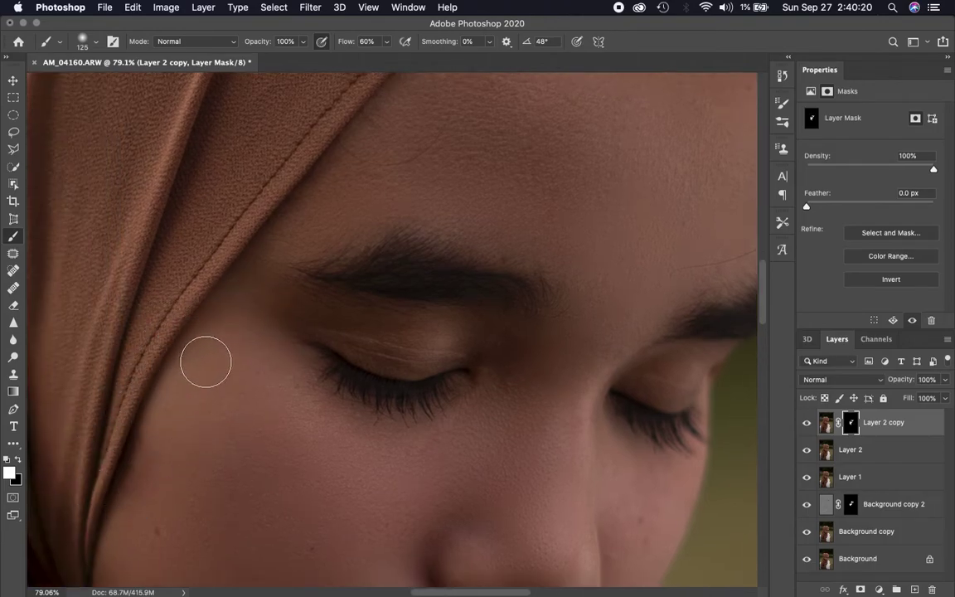
{"action": "scroll", "coordinate": [205, 361], "scroll_direction": "up", "scroll_amount": 5}
{"action": "scroll", "coordinate": [264, 347], "scroll_direction": "up", "scroll_amount": 5}
{"action": "scroll", "coordinate": [295, 358], "scroll_direction": "down", "scroll_amount": 5}
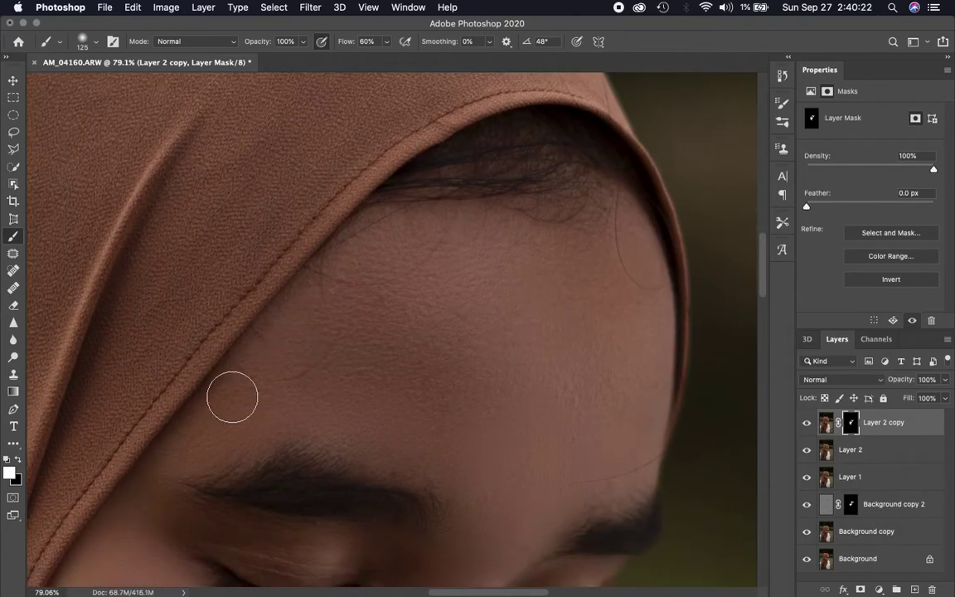
{"action": "left_click", "coordinate": [412, 401]}
{"action": "left_click_drag", "start_coordinate": [411, 401], "coordinate": [560, 373]}
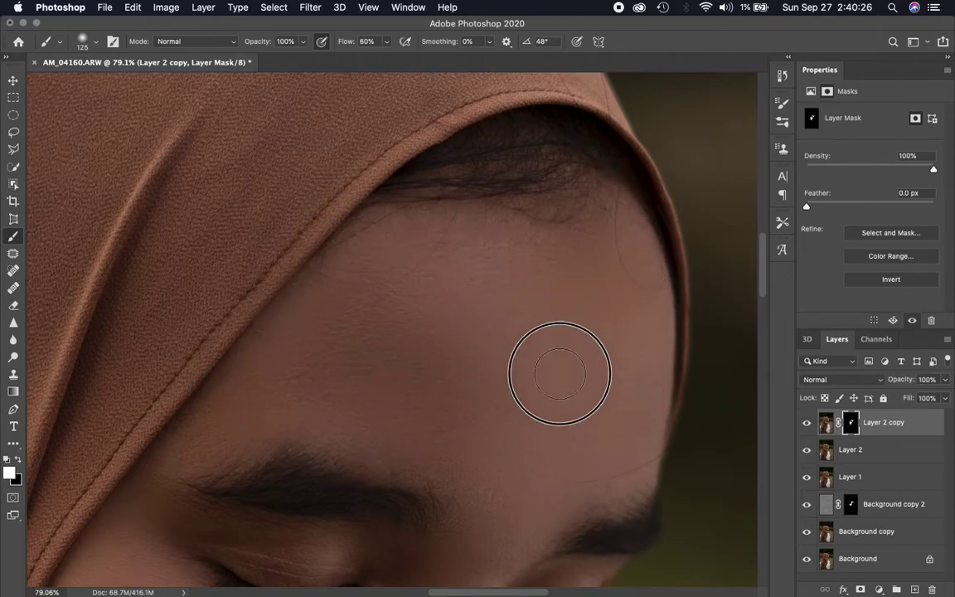
{"action": "scroll", "coordinate": [547, 332], "scroll_direction": "down", "scroll_amount": 3}
{"action": "scroll", "coordinate": [545, 298], "scroll_direction": "down", "scroll_amount": 2}
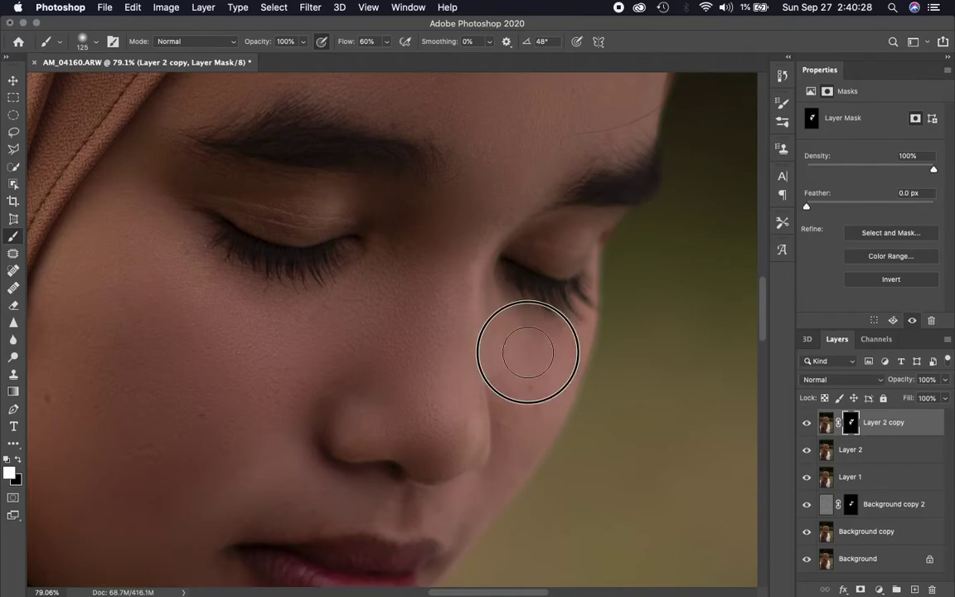
{"action": "scroll", "coordinate": [507, 497], "scroll_direction": "down", "scroll_amount": 3}
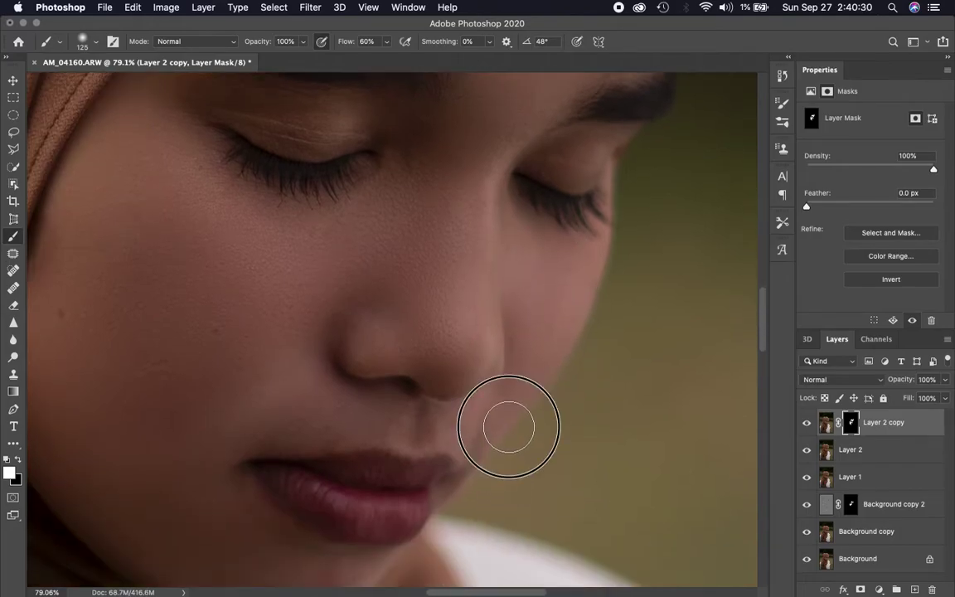
{"action": "scroll", "coordinate": [509, 426], "scroll_direction": "down", "scroll_amount": 2}
{"action": "scroll", "coordinate": [508, 426], "scroll_direction": "up", "scroll_amount": 2}
{"action": "scroll", "coordinate": [497, 348], "scroll_direction": "up", "scroll_amount": 1}
{"action": "left_click_drag", "start_coordinate": [482, 237], "coordinate": [256, 235]}
{"action": "mouse_move", "coordinate": [386, 147]}
{"action": "left_mouse_down"}
{"action": "mouse_move", "coordinate": [393, 154]}
{"action": "mouse_move", "coordinate": [352, 149]}
{"action": "left_mouse_up"}
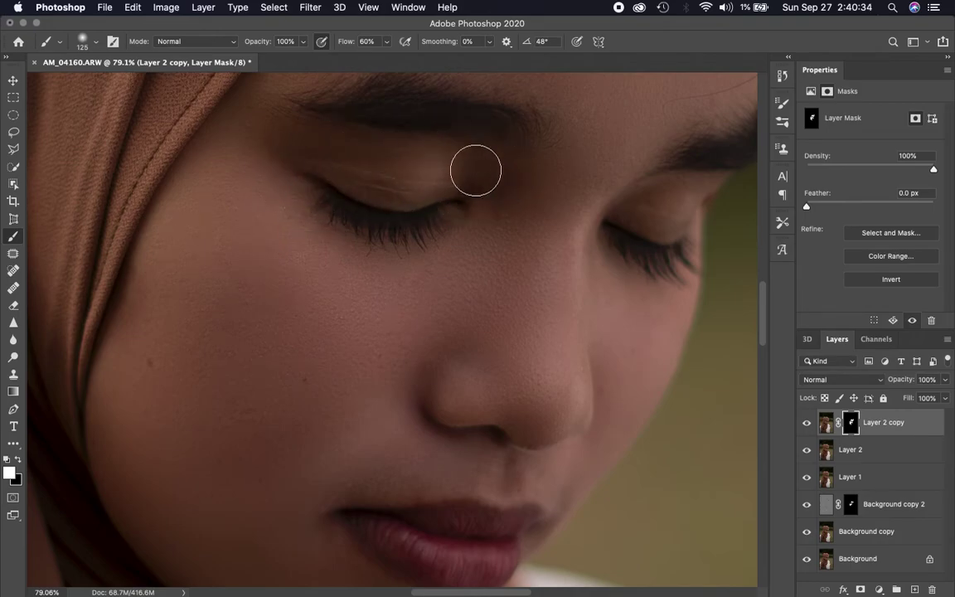
{"action": "scroll", "coordinate": [634, 232], "scroll_direction": "left", "scroll_amount": 1}
{"action": "scroll", "coordinate": [624, 269], "scroll_direction": "left", "scroll_amount": 3}
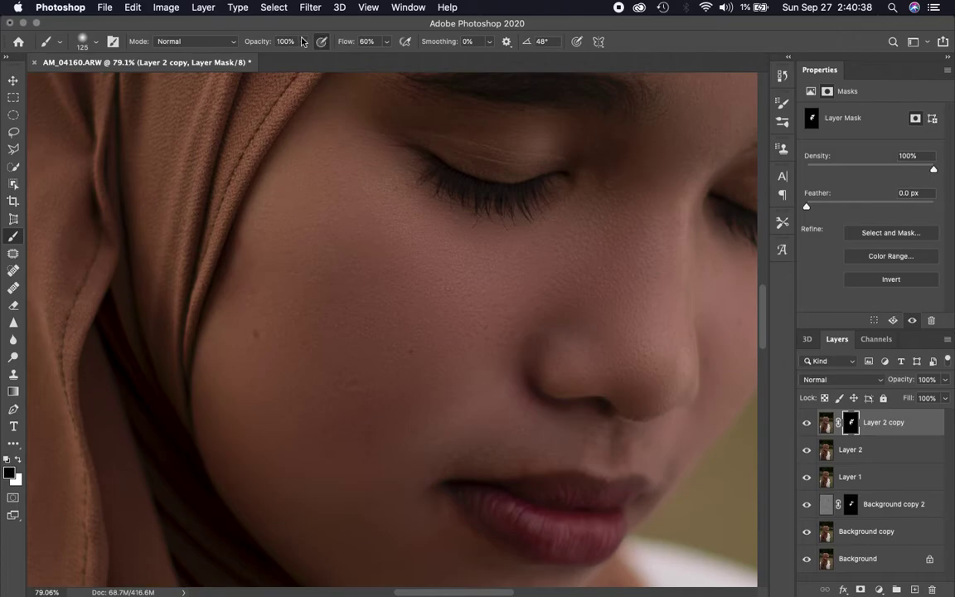
Step: Paint Layer 2 copy's mask over the lips and the bright eyelid patch
{"action": "scroll", "coordinate": [358, 281], "scroll_direction": "down", "scroll_amount": 3}
{"action": "scroll", "coordinate": [358, 284], "scroll_direction": "up", "scroll_amount": 1}
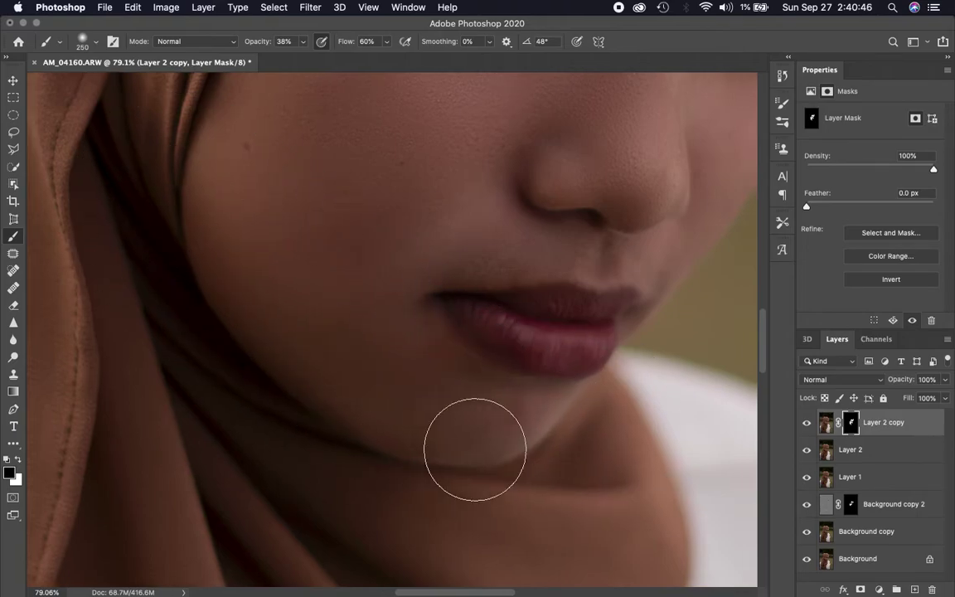
{"action": "scroll", "coordinate": [473, 448], "scroll_direction": "right", "scroll_amount": 3}
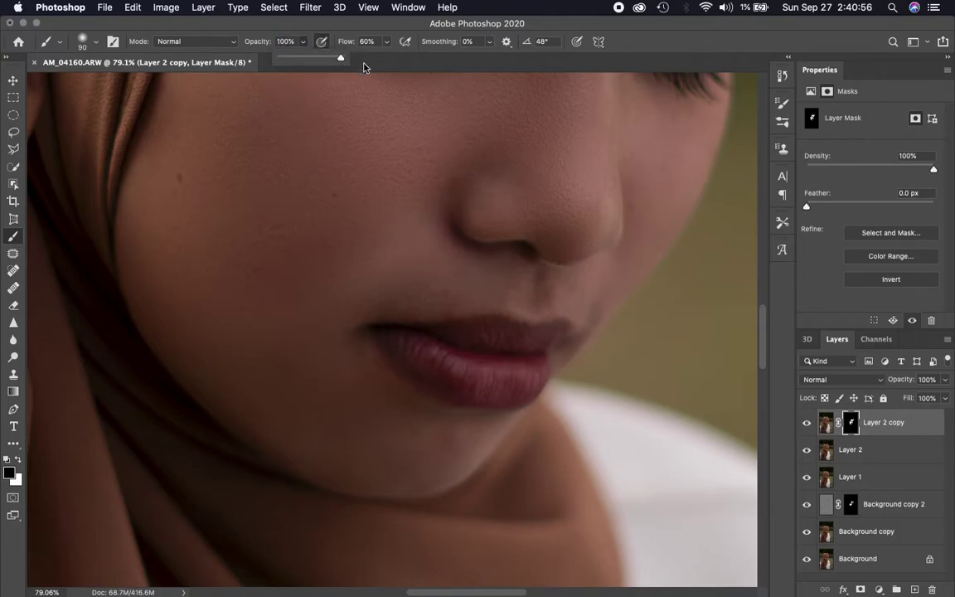
{"action": "left_click_drag", "start_coordinate": [434, 366], "coordinate": [505, 342]}
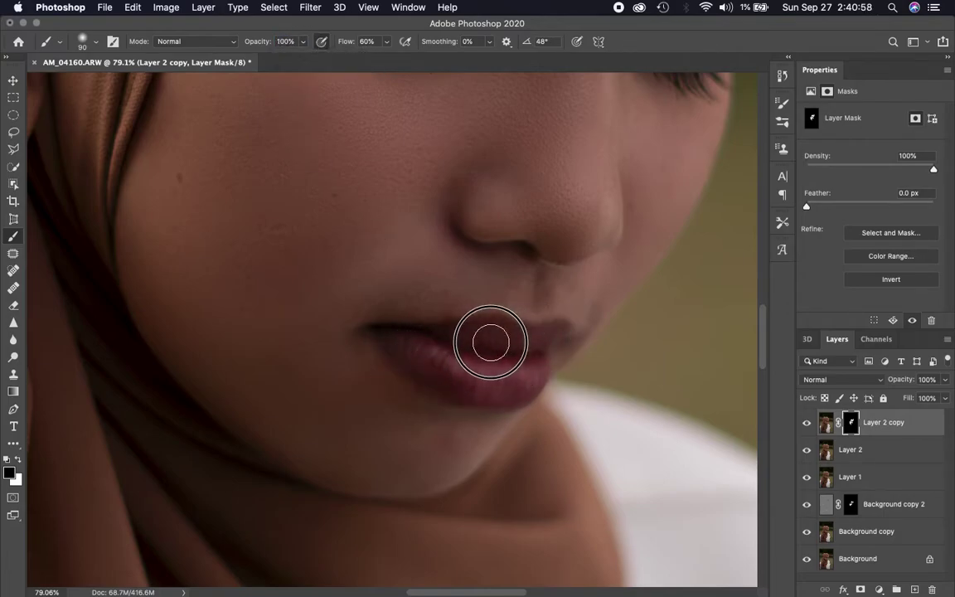
{"action": "scroll", "coordinate": [504, 342], "scroll_direction": "up", "scroll_amount": 5}
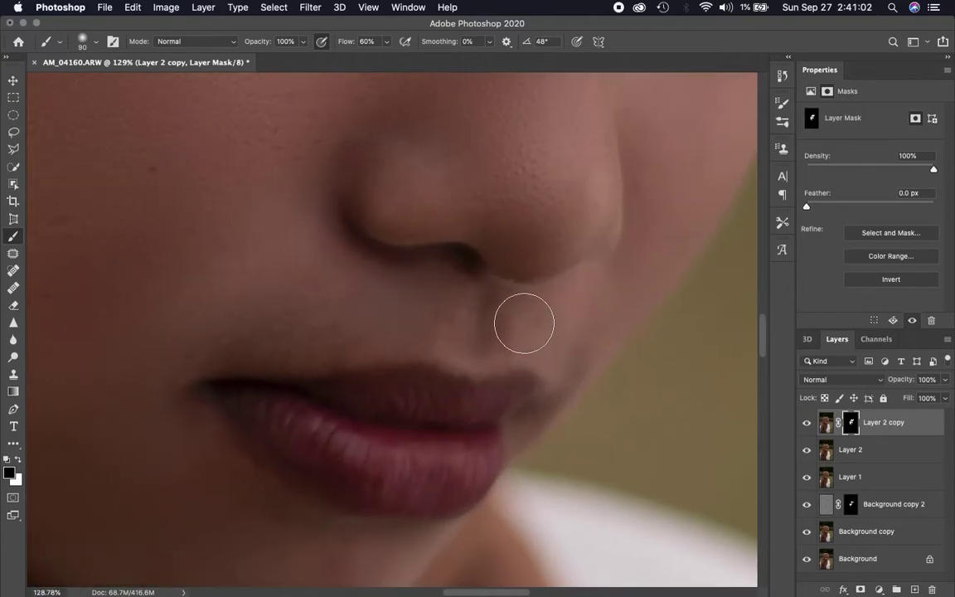
{"action": "scroll", "coordinate": [542, 216], "scroll_direction": "down", "scroll_amount": 3}
{"action": "scroll", "coordinate": [543, 214], "scroll_direction": "up", "scroll_amount": 2}
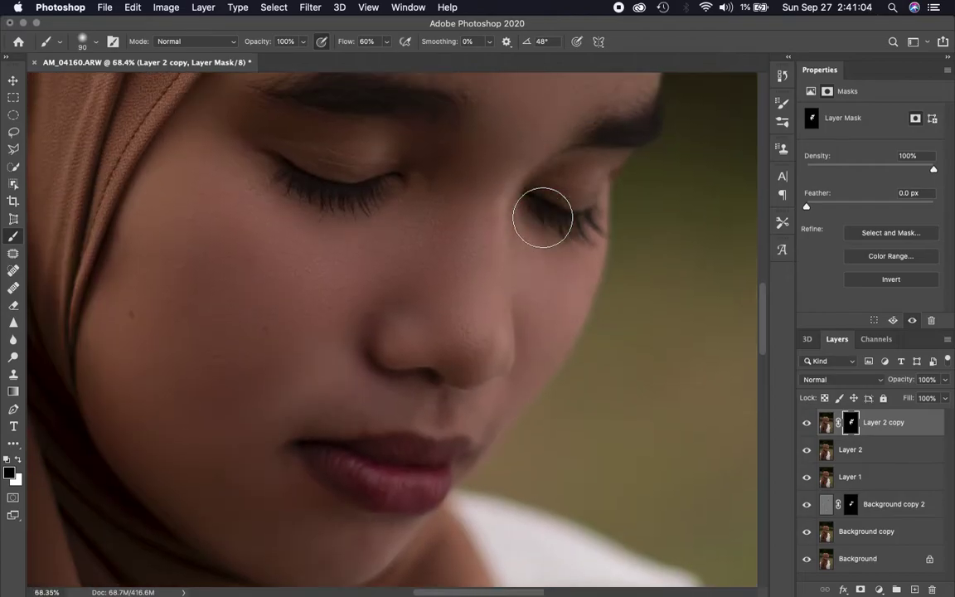
{"action": "scroll", "coordinate": [544, 213], "scroll_direction": "up", "scroll_amount": 2}
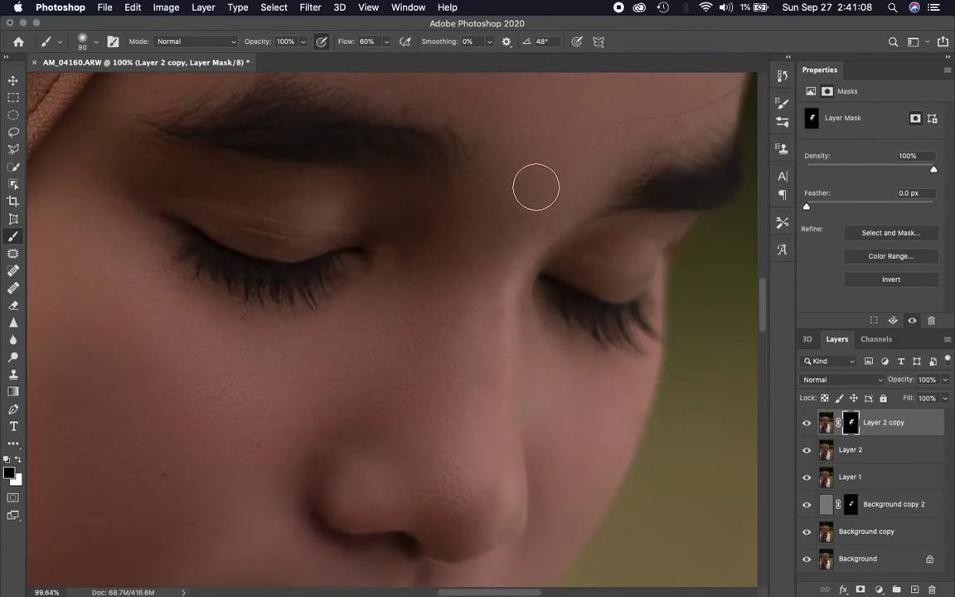
{"action": "left_click_drag", "start_coordinate": [260, 222], "coordinate": [330, 222]}
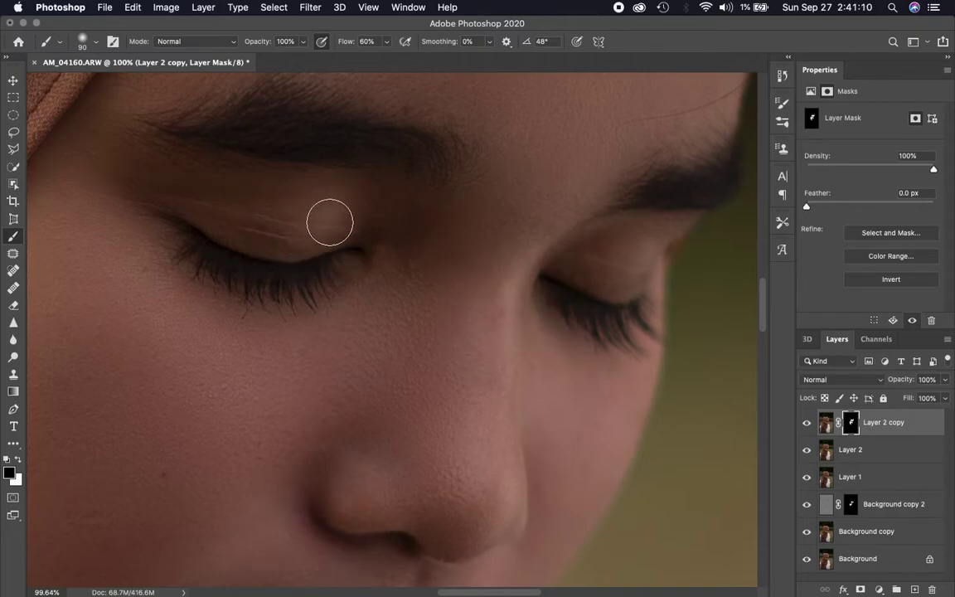
Step: Hide Layer 2 copy to compare the portrait before and after the extra smoothing
{"action": "scroll", "coordinate": [530, 341], "scroll_direction": "down", "scroll_amount": 5}
{"action": "scroll", "coordinate": [531, 340], "scroll_direction": "left", "scroll_amount": 3}
{"action": "scroll", "coordinate": [498, 414], "scroll_direction": "left", "scroll_amount": 1}
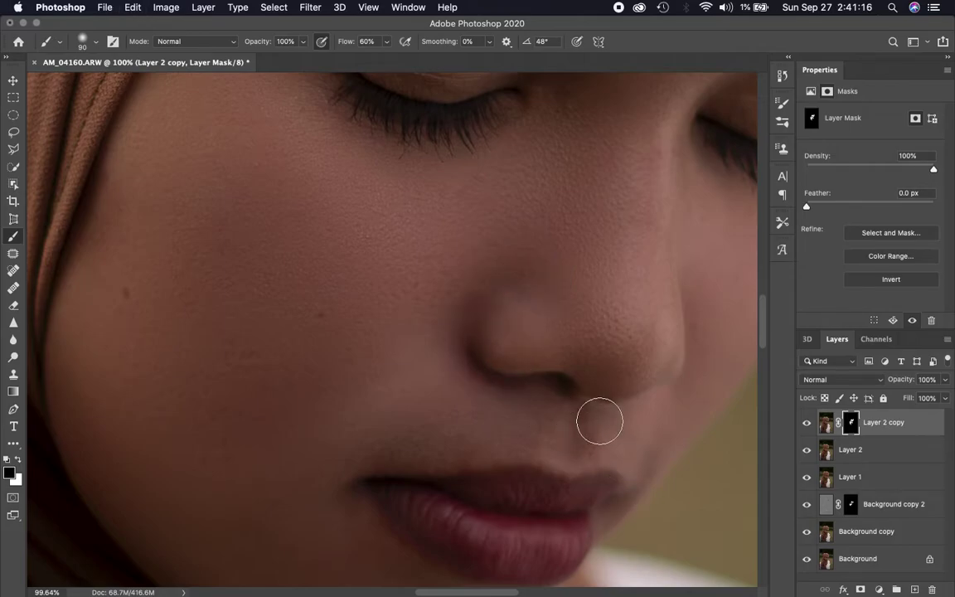
{"action": "scroll", "coordinate": [664, 465], "scroll_direction": "down", "scroll_amount": 5}
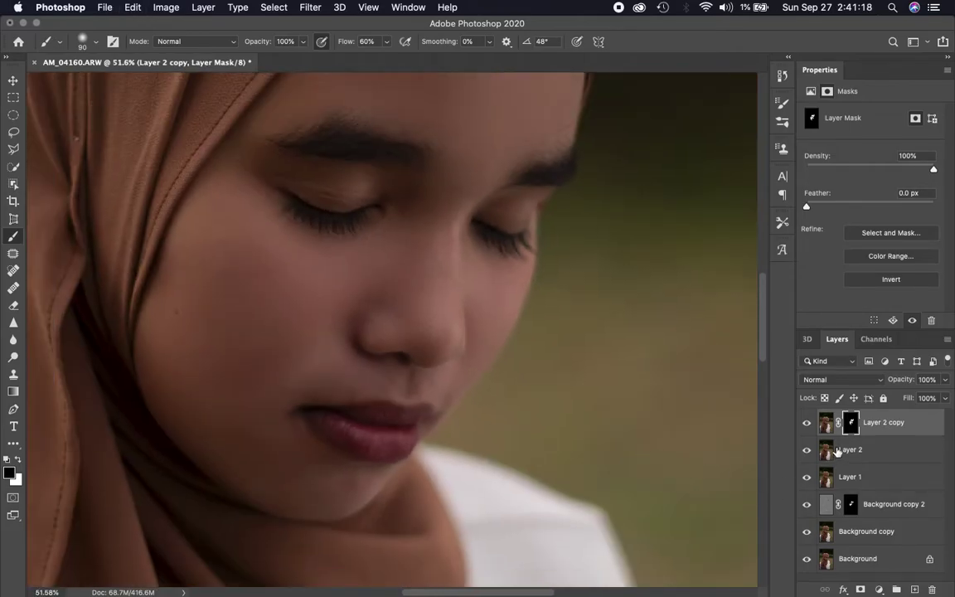
{"action": "left_click", "coordinate": [807, 425]}
{"action": "scroll", "coordinate": [581, 404], "scroll_direction": "down", "scroll_amount": 3}
{"action": "scroll", "coordinate": [581, 404], "scroll_direction": "down", "scroll_amount": 2}
{"action": "scroll", "coordinate": [581, 404], "scroll_direction": "up", "scroll_amount": 1}
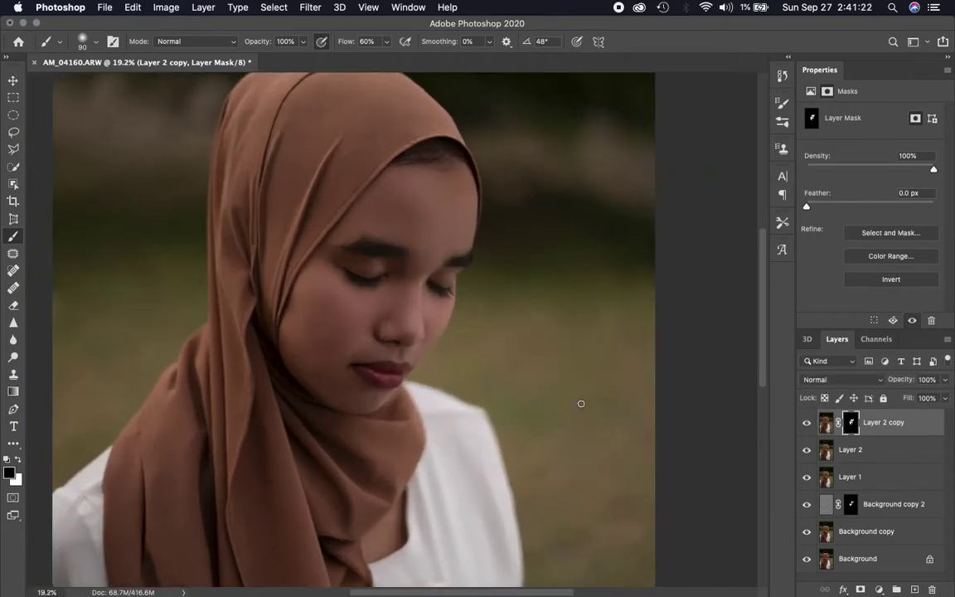
{"action": "scroll", "coordinate": [581, 404], "scroll_direction": "up", "scroll_amount": 2}
{"action": "scroll", "coordinate": [581, 403], "scroll_direction": "up", "scroll_amount": 1}
{"action": "scroll", "coordinate": [581, 404], "scroll_direction": "up", "scroll_amount": 1}
{"action": "scroll", "coordinate": [581, 404], "scroll_direction": "up", "scroll_amount": 1}
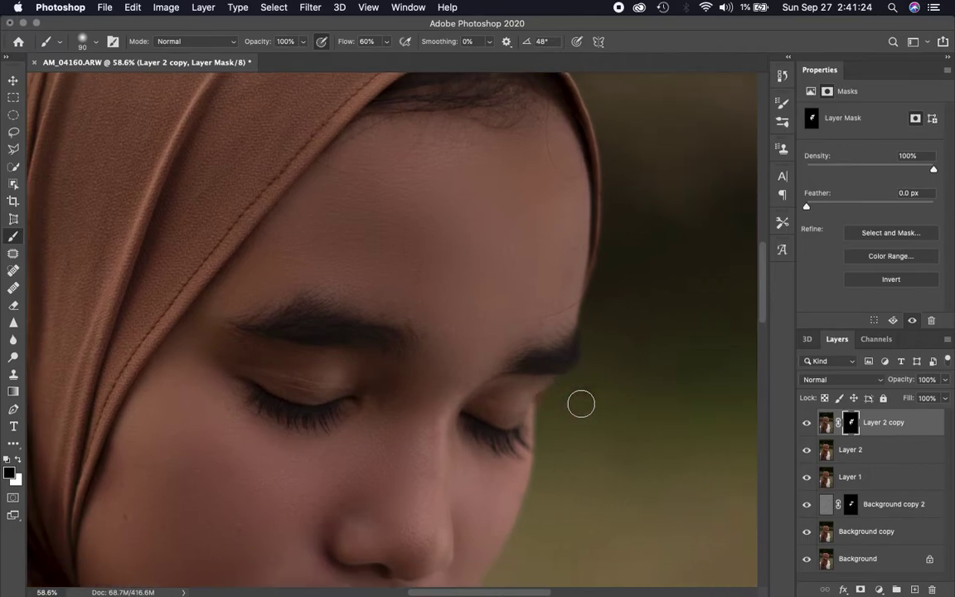
{"action": "scroll", "coordinate": [581, 404], "scroll_direction": "down", "scroll_amount": 1}
{"action": "scroll", "coordinate": [581, 404], "scroll_direction": "down", "scroll_amount": 1}
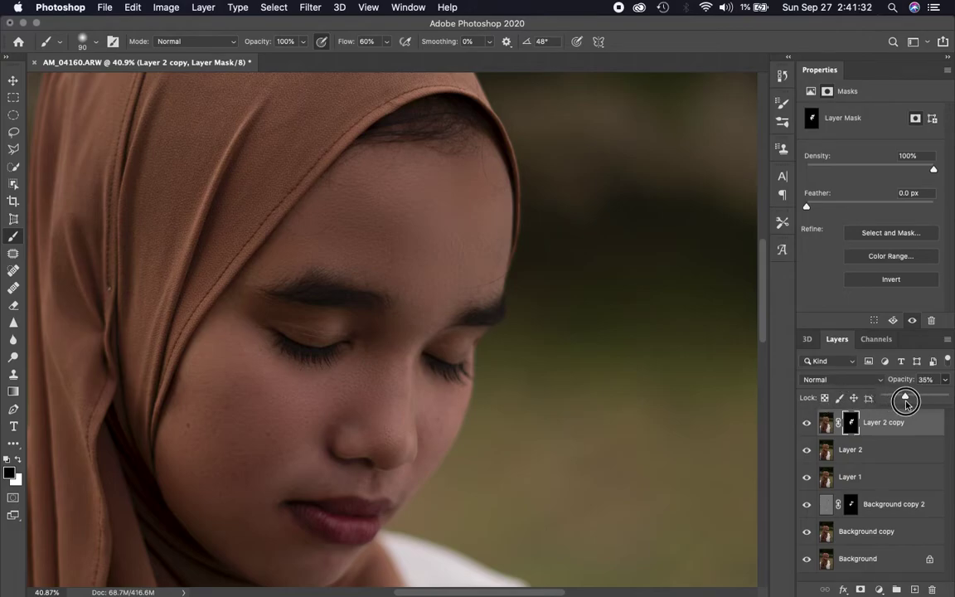
Step: Paint white on Layer 2 copy's mask across the forehead to brighten it
{"action": "scroll", "coordinate": [534, 409], "scroll_direction": "down", "scroll_amount": 1}
{"action": "scroll", "coordinate": [535, 409], "scroll_direction": "down", "scroll_amount": 1}
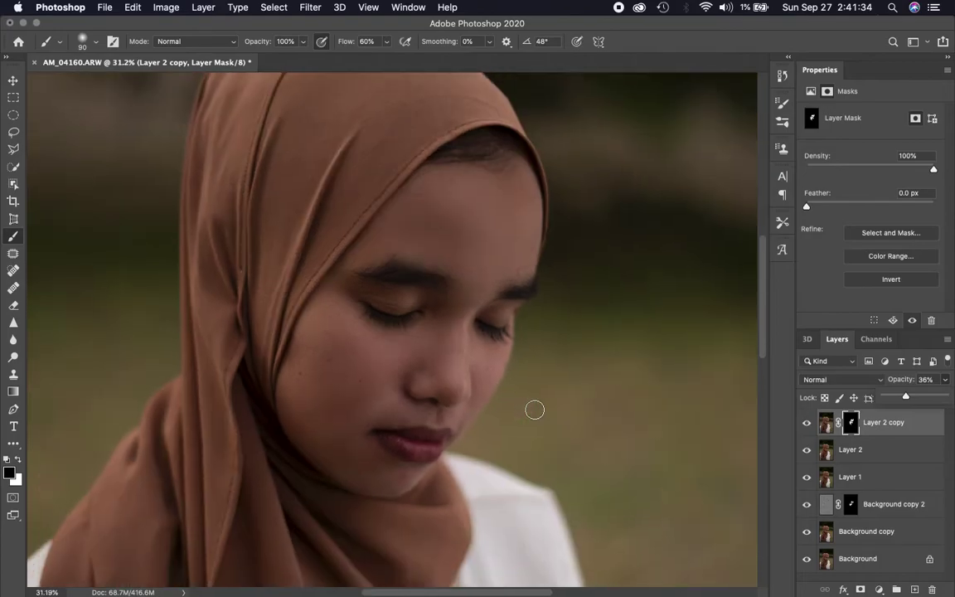
{"action": "scroll", "coordinate": [534, 409], "scroll_direction": "down", "scroll_amount": 1}
{"action": "scroll", "coordinate": [535, 410], "scroll_direction": "up", "scroll_amount": 2}
{"action": "scroll", "coordinate": [535, 409], "scroll_direction": "up", "scroll_amount": 2}
{"action": "scroll", "coordinate": [127, 367], "scroll_direction": "up", "scroll_amount": 1}
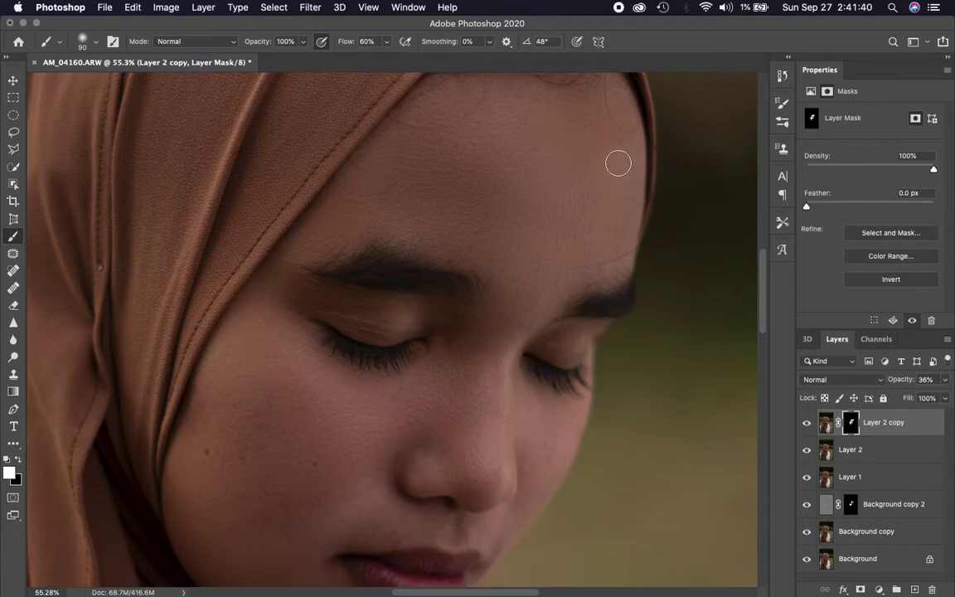
{"action": "mouse_move", "coordinate": [618, 162]}
{"action": "left_mouse_down"}
{"action": "mouse_move", "coordinate": [619, 114]}
{"action": "mouse_move", "coordinate": [555, 181]}
{"action": "mouse_move", "coordinate": [550, 145]}
{"action": "mouse_move", "coordinate": [582, 227]}
{"action": "mouse_move", "coordinate": [516, 217]}
{"action": "mouse_move", "coordinate": [543, 242]}
{"action": "left_mouse_up"}
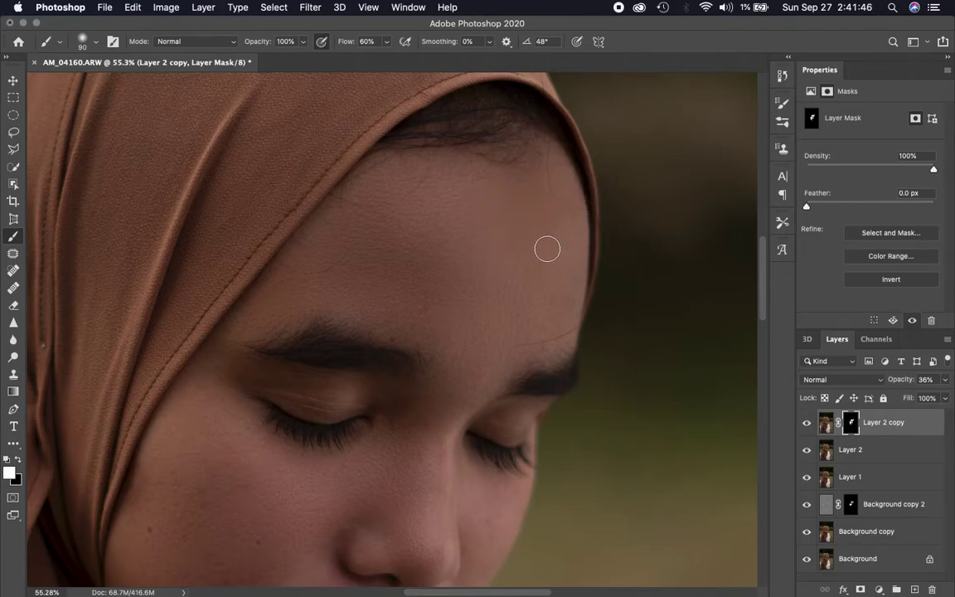
Step: Extend the brightening along the eyebrow and hijab edge
{"action": "scroll", "coordinate": [547, 249], "scroll_direction": "down", "scroll_amount": 4}
{"action": "scroll", "coordinate": [547, 249], "scroll_direction": "left", "scroll_amount": 3}
{"action": "scroll", "coordinate": [547, 249], "scroll_direction": "down", "scroll_amount": 2}
{"action": "mouse_move", "coordinate": [359, 197]}
{"action": "left_mouse_down"}
{"action": "mouse_move", "coordinate": [315, 206]}
{"action": "mouse_move", "coordinate": [267, 256]}
{"action": "left_mouse_up"}
{"action": "scroll", "coordinate": [470, 430], "scroll_direction": "down", "scroll_amount": 3}
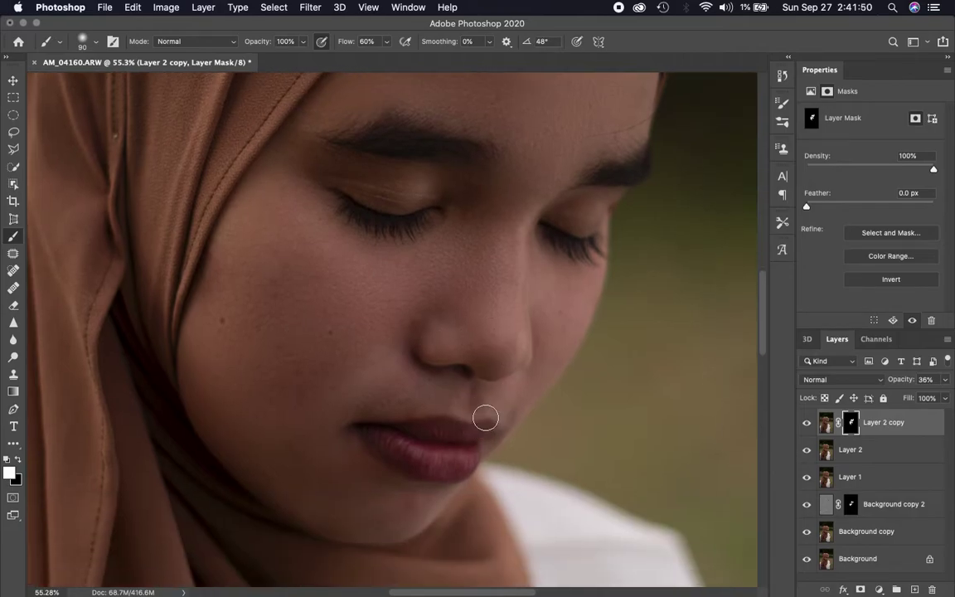
{"action": "scroll", "coordinate": [486, 418], "scroll_direction": "up", "scroll_amount": 2}
{"action": "scroll", "coordinate": [486, 418], "scroll_direction": "up", "scroll_amount": 3}
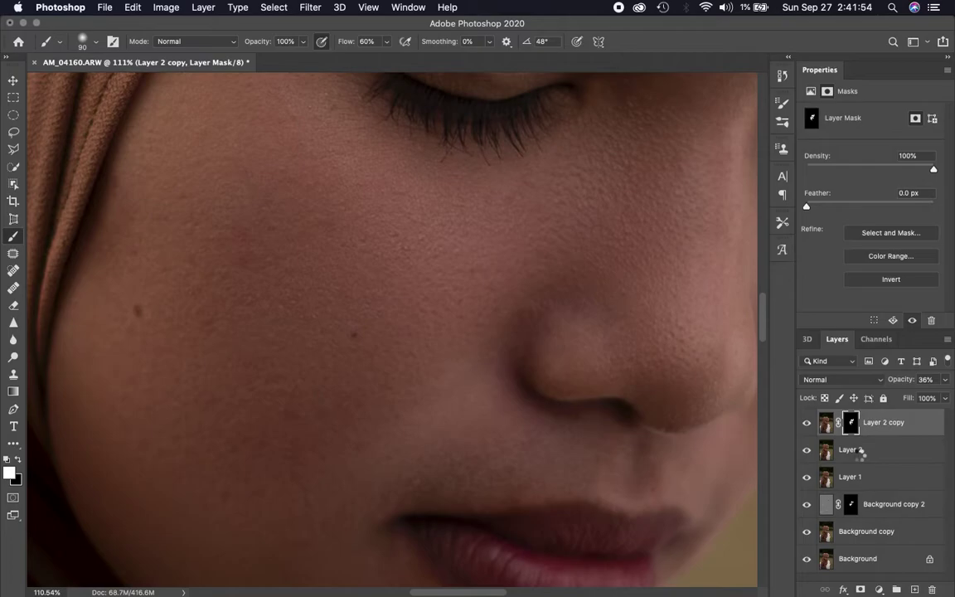
Step: Duplicate Layer 3, invert the copy and set its blend mode to Vivid Light
{"action": "key", "text": "super+j"}
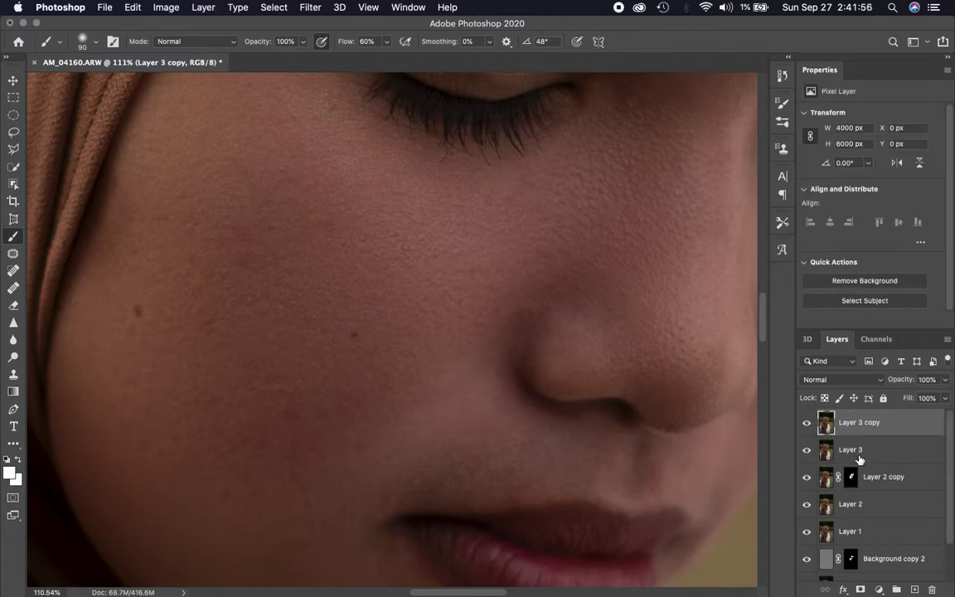
{"action": "key", "text": "super+i"}
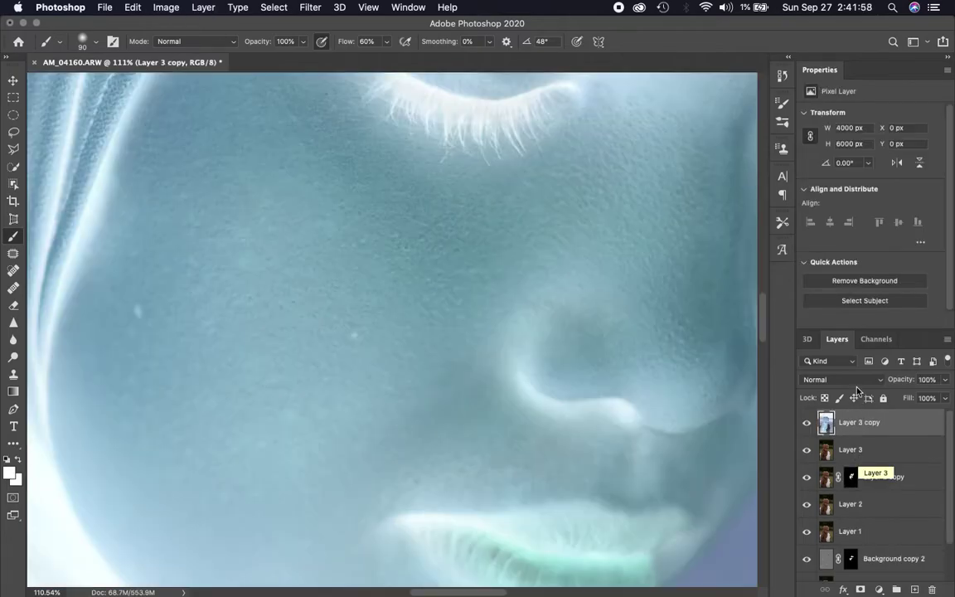
{"action": "left_click", "coordinate": [833, 379]}
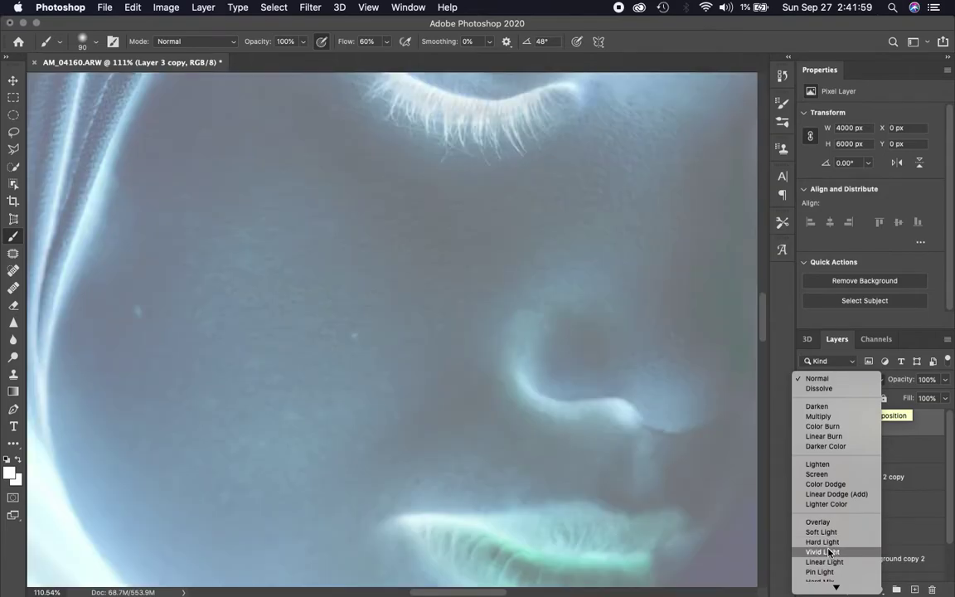
{"action": "left_click", "coordinate": [829, 552]}
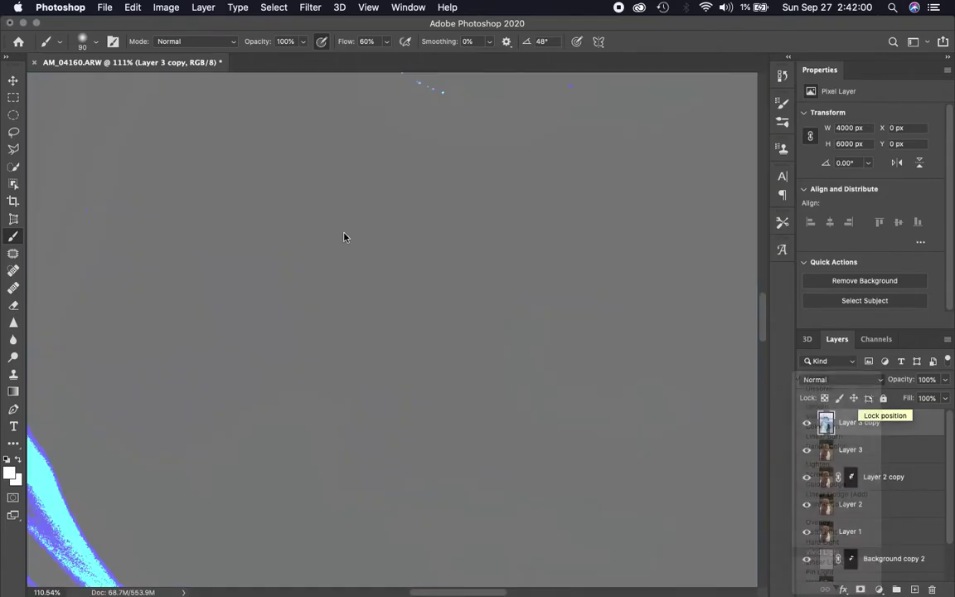
Step: Apply a High Pass filter of 9.1 px to Layer 3 copy
{"action": "left_click", "coordinate": [312, 8]}
{"action": "mouse_move", "coordinate": [320, 279]}
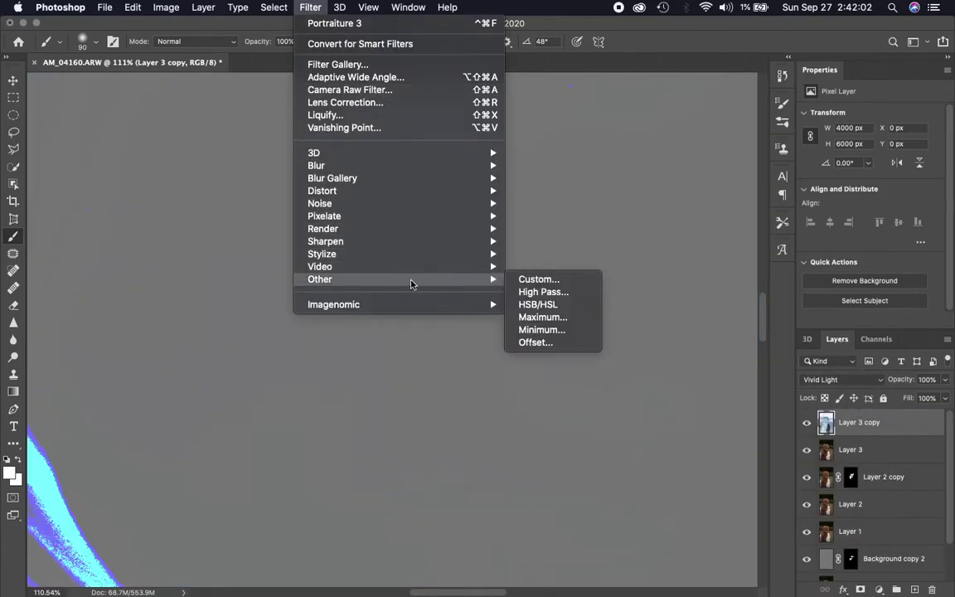
{"action": "left_click", "coordinate": [541, 293]}
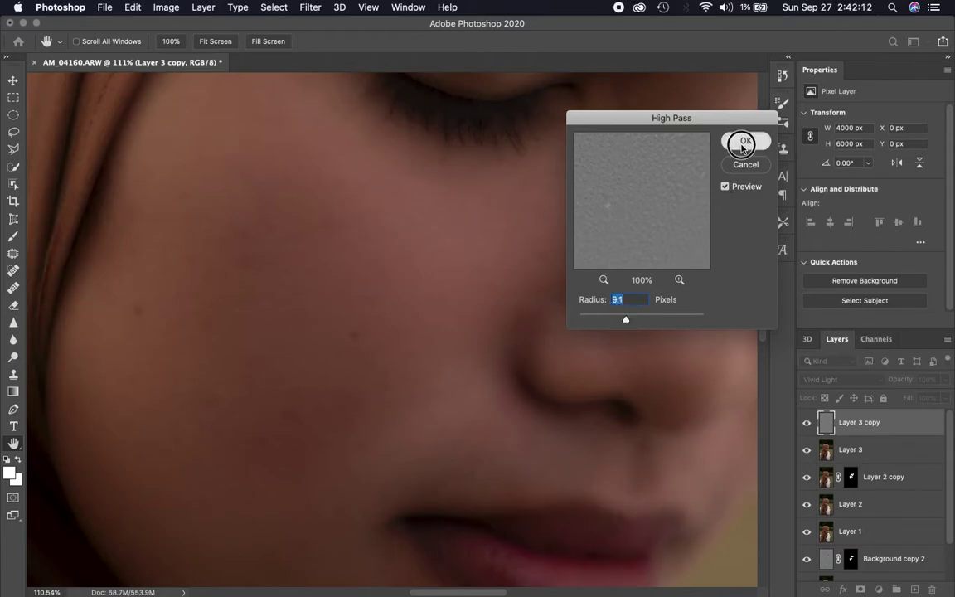
{"action": "key", "text": "Return"}
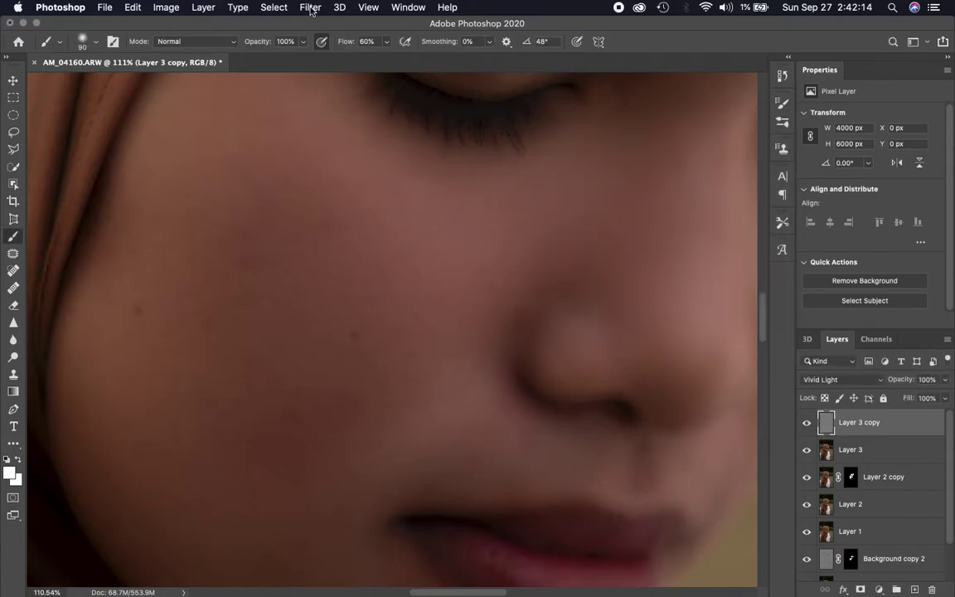
Step: Apply a 3.6 px Gaussian Blur, then hide the effect behind an inverted black mask
{"action": "left_click", "coordinate": [310, 6]}
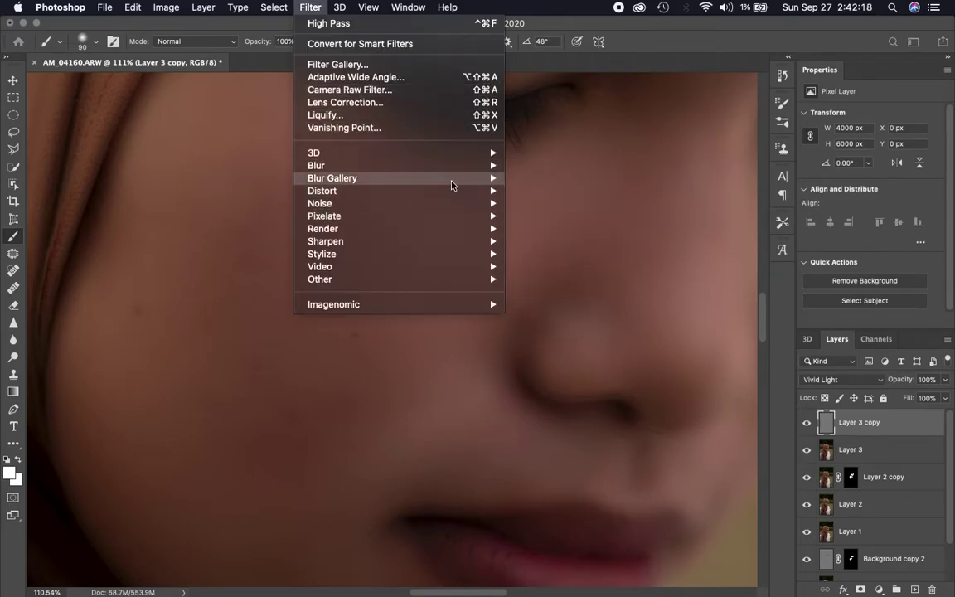
{"action": "left_click", "coordinate": [549, 216]}
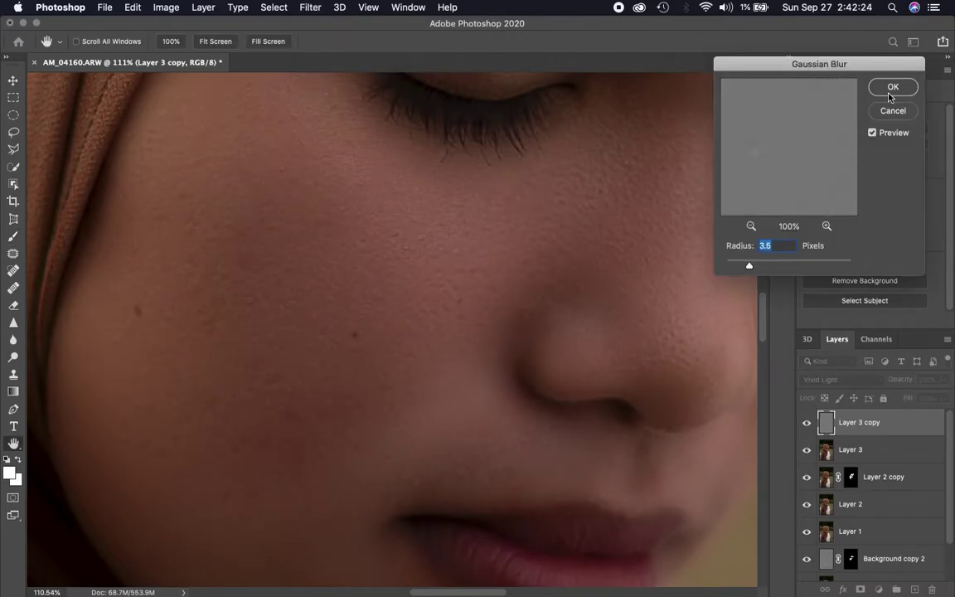
{"action": "key", "text": "Return"}
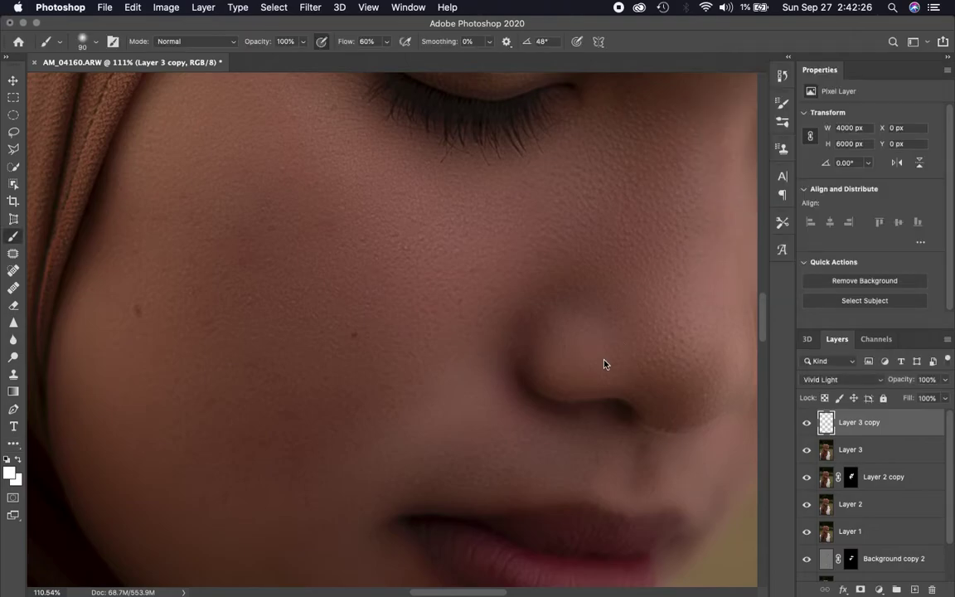
{"action": "left_click", "coordinate": [861, 588]}
{"action": "key", "text": "super+i"}
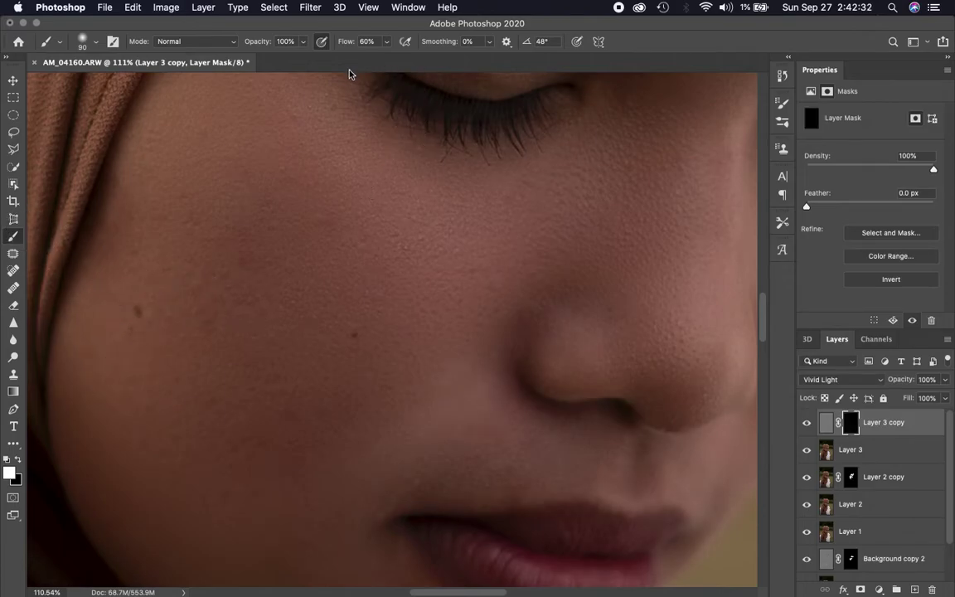
Step: Paint white on Layer 3 copy's mask over the cheek, nose and forehead
{"action": "mouse_move", "coordinate": [331, 287]}
{"action": "left_mouse_down"}
{"action": "mouse_move", "coordinate": [213, 320]}
{"action": "mouse_move", "coordinate": [315, 384]}
{"action": "mouse_move", "coordinate": [455, 261]}
{"action": "mouse_move", "coordinate": [381, 239]}
{"action": "mouse_move", "coordinate": [268, 182]}
{"action": "mouse_move", "coordinate": [268, 132]}
{"action": "mouse_move", "coordinate": [449, 207]}
{"action": "mouse_move", "coordinate": [243, 276]}
{"action": "mouse_move", "coordinate": [146, 247]}
{"action": "mouse_move", "coordinate": [164, 451]}
{"action": "mouse_move", "coordinate": [241, 459]}
{"action": "mouse_move", "coordinate": [224, 416]}
{"action": "mouse_move", "coordinate": [333, 462]}
{"action": "left_mouse_up"}
{"action": "scroll", "coordinate": [333, 463], "scroll_direction": "down", "scroll_amount": 3}
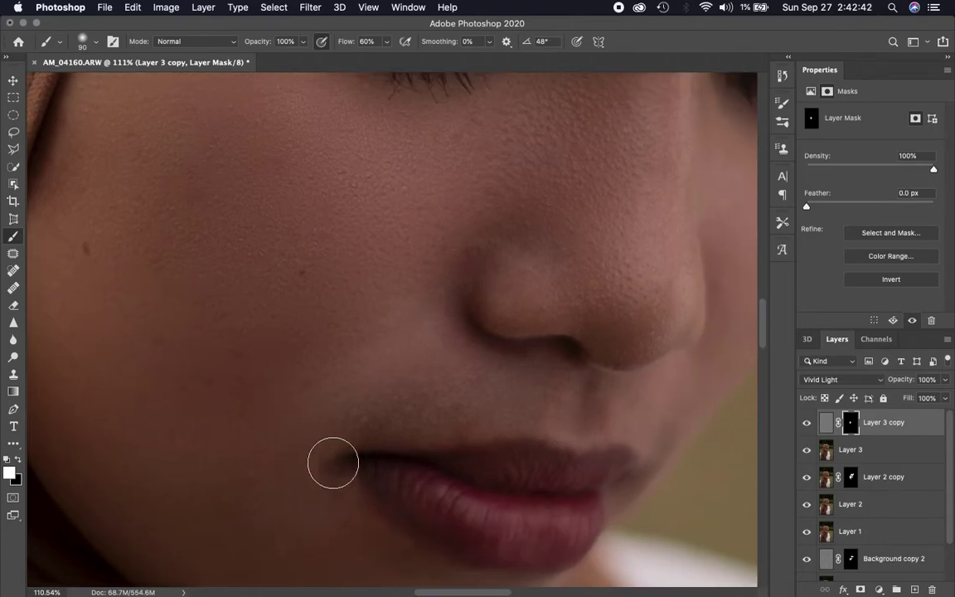
{"action": "scroll", "coordinate": [333, 463], "scroll_direction": "up", "scroll_amount": 5}
{"action": "left_click", "coordinate": [428, 379]}
{"action": "mouse_move", "coordinate": [428, 378]}
{"action": "left_mouse_down"}
{"action": "mouse_move", "coordinate": [516, 238]}
{"action": "mouse_move", "coordinate": [394, 299]}
{"action": "mouse_move", "coordinate": [443, 313]}
{"action": "mouse_move", "coordinate": [542, 375]}
{"action": "mouse_move", "coordinate": [434, 420]}
{"action": "mouse_move", "coordinate": [485, 412]}
{"action": "mouse_move", "coordinate": [563, 437]}
{"action": "mouse_move", "coordinate": [558, 422]}
{"action": "left_mouse_up"}
{"action": "scroll", "coordinate": [559, 422], "scroll_direction": "up", "scroll_amount": 5}
{"action": "scroll", "coordinate": [559, 422], "scroll_direction": "up", "scroll_amount": 1}
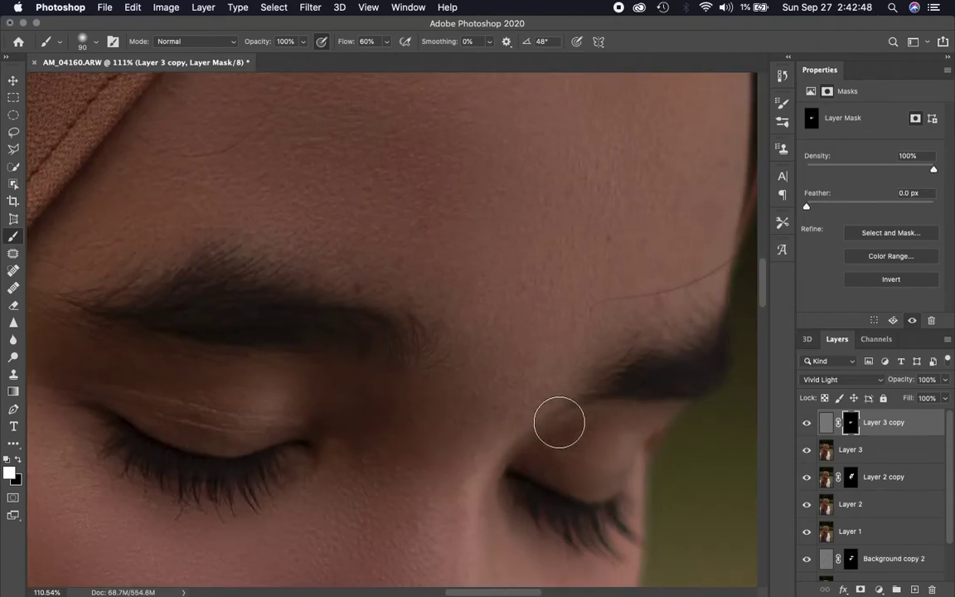
{"action": "scroll", "coordinate": [558, 422], "scroll_direction": "up", "scroll_amount": 4}
{"action": "scroll", "coordinate": [559, 422], "scroll_direction": "left", "scroll_amount": 2}
{"action": "mouse_move", "coordinate": [274, 310]}
{"action": "left_mouse_down"}
{"action": "mouse_move", "coordinate": [373, 272]}
{"action": "mouse_move", "coordinate": [416, 377]}
{"action": "mouse_move", "coordinate": [325, 207]}
{"action": "mouse_move", "coordinate": [356, 132]}
{"action": "mouse_move", "coordinate": [194, 341]}
{"action": "left_mouse_up"}
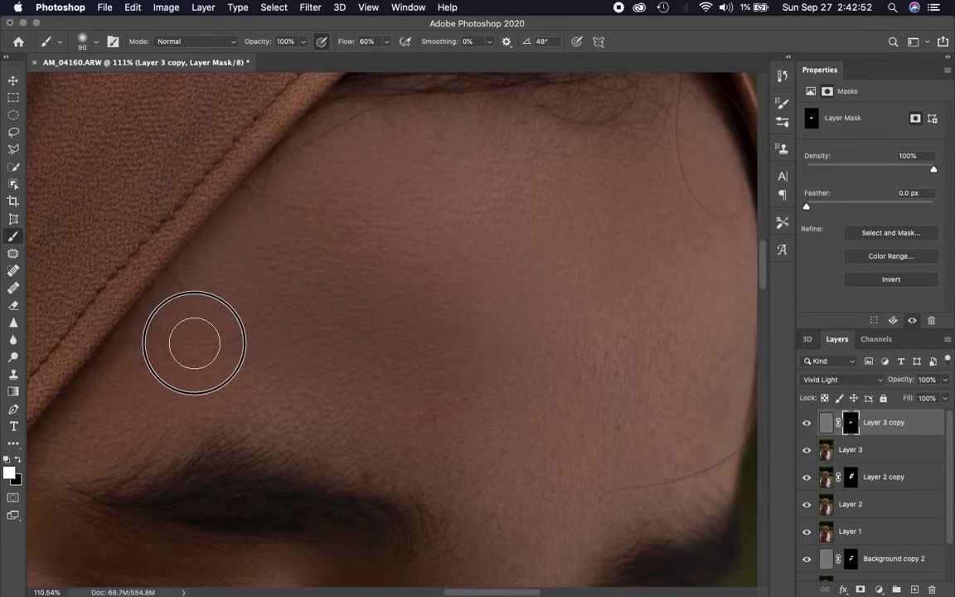
{"action": "scroll", "coordinate": [512, 302], "scroll_direction": "down", "scroll_amount": 5}
{"action": "mouse_move", "coordinate": [512, 302]}
{"action": "left_mouse_down"}
{"action": "mouse_move", "coordinate": [351, 203]}
{"action": "mouse_move", "coordinate": [567, 277]}
{"action": "mouse_move", "coordinate": [515, 400]}
{"action": "mouse_move", "coordinate": [396, 433]}
{"action": "mouse_move", "coordinate": [362, 369]}
{"action": "mouse_move", "coordinate": [386, 441]}
{"action": "left_mouse_up"}
Step: Reveal more smoothing on the nose tip, upper cheek, nose and chin-to-cheek area
{"action": "scroll", "coordinate": [387, 441], "scroll_direction": "down", "scroll_amount": 8}
{"action": "scroll", "coordinate": [385, 441], "scroll_direction": "down", "scroll_amount": 5}
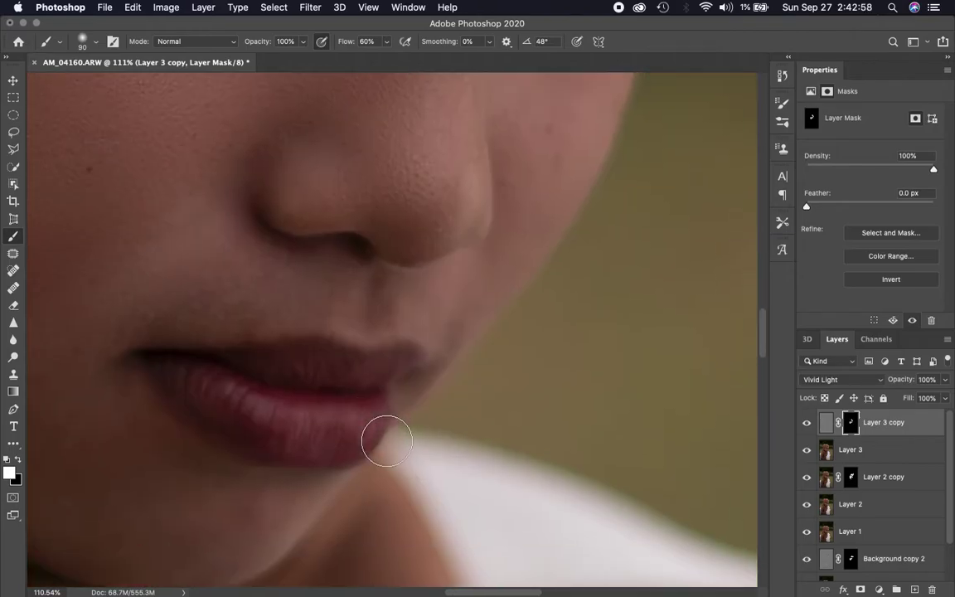
{"action": "scroll", "coordinate": [384, 441], "scroll_direction": "up", "scroll_amount": 2}
{"action": "mouse_move", "coordinate": [447, 204]}
{"action": "left_mouse_down"}
{"action": "mouse_move", "coordinate": [421, 247]}
{"action": "mouse_move", "coordinate": [448, 220]}
{"action": "left_mouse_up"}
{"action": "mouse_move", "coordinate": [573, 260]}
{"action": "left_mouse_down"}
{"action": "mouse_move", "coordinate": [574, 117]}
{"action": "mouse_move", "coordinate": [579, 166]}
{"action": "left_mouse_up"}
{"action": "scroll", "coordinate": [580, 166], "scroll_direction": "up", "scroll_amount": 3}
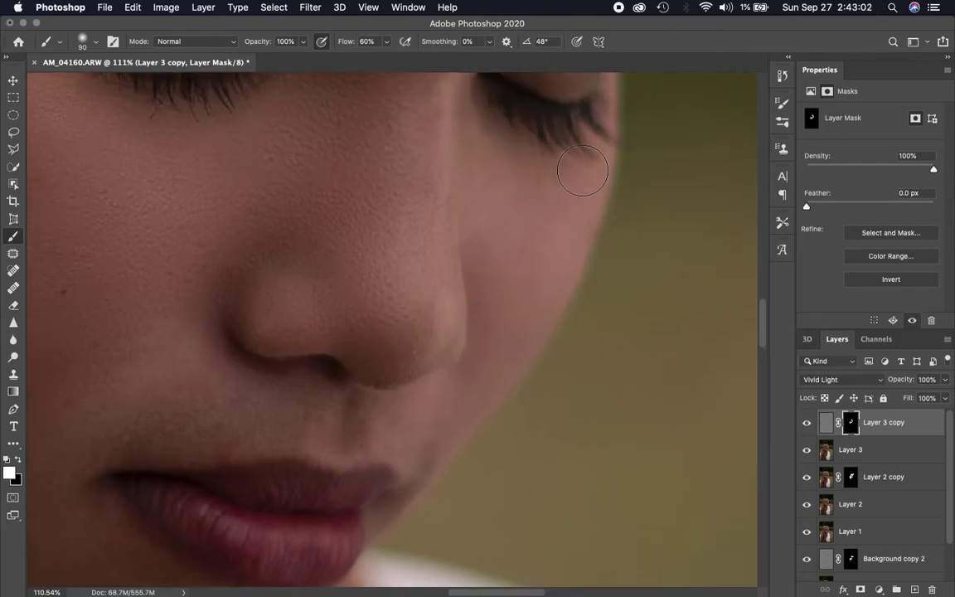
{"action": "scroll", "coordinate": [579, 165], "scroll_direction": "up", "scroll_amount": 2}
{"action": "mouse_move", "coordinate": [465, 295]}
{"action": "left_mouse_down"}
{"action": "mouse_move", "coordinate": [505, 328]}
{"action": "mouse_move", "coordinate": [458, 219]}
{"action": "mouse_move", "coordinate": [508, 289]}
{"action": "left_mouse_up"}
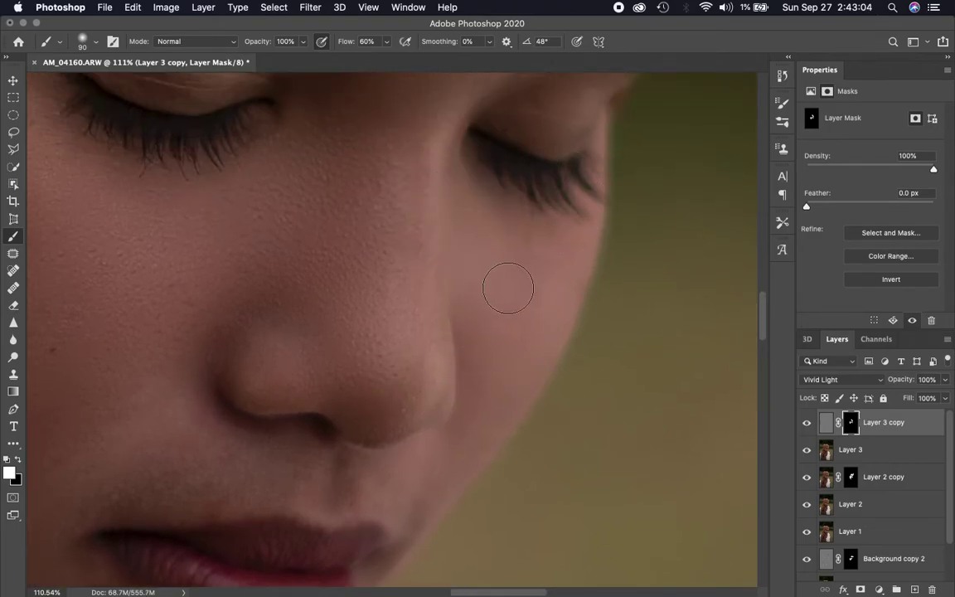
{"action": "scroll", "coordinate": [508, 289], "scroll_direction": "left", "scroll_amount": 5}
{"action": "mouse_move", "coordinate": [470, 365]}
{"action": "left_mouse_down"}
{"action": "mouse_move", "coordinate": [470, 215]}
{"action": "mouse_move", "coordinate": [463, 315]}
{"action": "left_mouse_up"}
{"action": "scroll", "coordinate": [463, 313], "scroll_direction": "down", "scroll_amount": 6}
{"action": "scroll", "coordinate": [400, 400], "scroll_direction": "left", "scroll_amount": 2}
{"action": "mouse_move", "coordinate": [365, 401]}
{"action": "left_mouse_down"}
{"action": "mouse_move", "coordinate": [229, 270]}
{"action": "mouse_move", "coordinate": [334, 358]}
{"action": "mouse_move", "coordinate": [392, 474]}
{"action": "mouse_move", "coordinate": [179, 286]}
{"action": "mouse_move", "coordinate": [164, 386]}
{"action": "mouse_move", "coordinate": [407, 470]}
{"action": "left_mouse_up"}
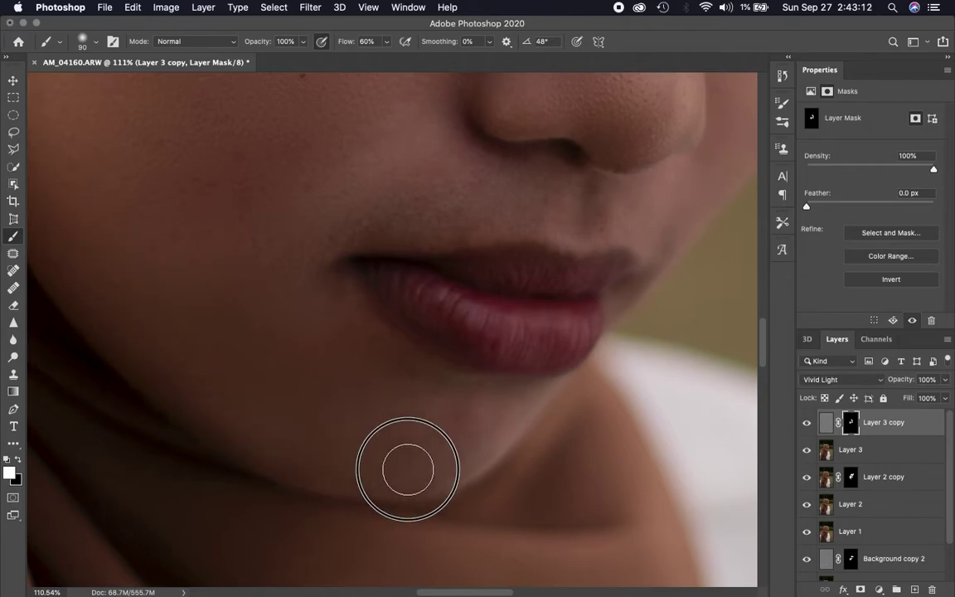
Step: Open the Layers panel's new fill or adjustment layer menu
{"action": "scroll", "coordinate": [407, 469], "scroll_direction": "down", "scroll_amount": 2}
{"action": "scroll", "coordinate": [405, 467], "scroll_direction": "down", "scroll_amount": 1}
{"action": "scroll", "coordinate": [403, 479], "scroll_direction": "down", "scroll_amount": 4}
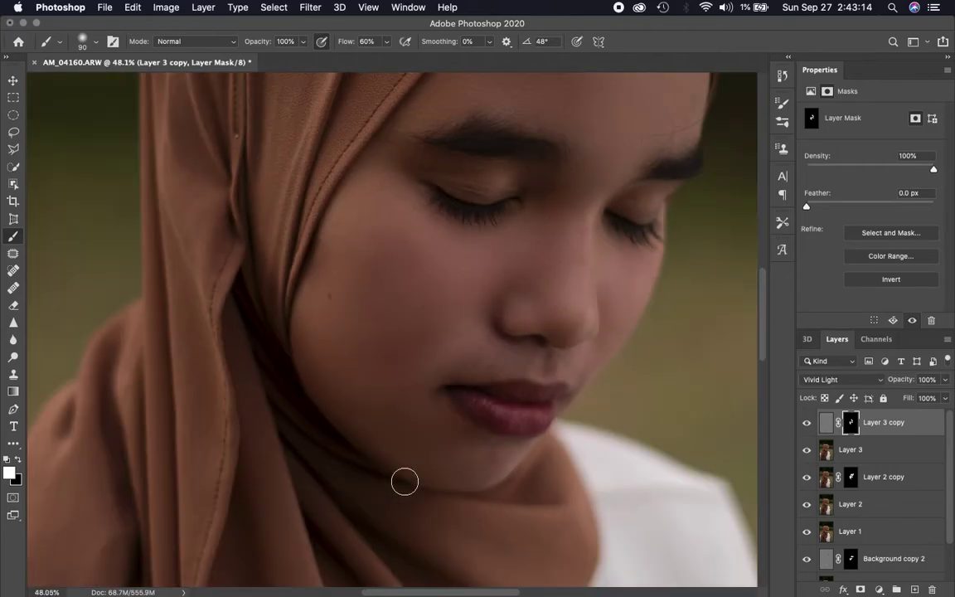
{"action": "scroll", "coordinate": [403, 482], "scroll_direction": "down", "scroll_amount": 1}
{"action": "scroll", "coordinate": [405, 481], "scroll_direction": "up", "scroll_amount": 2}
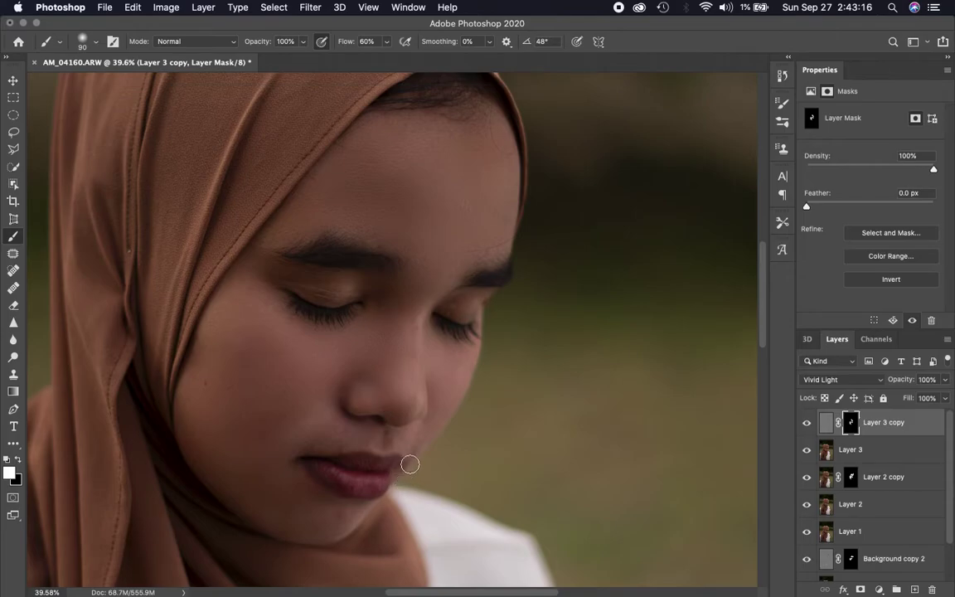
{"action": "scroll", "coordinate": [409, 464], "scroll_direction": "up", "scroll_amount": 2}
{"action": "scroll", "coordinate": [409, 464], "scroll_direction": "up", "scroll_amount": 1}
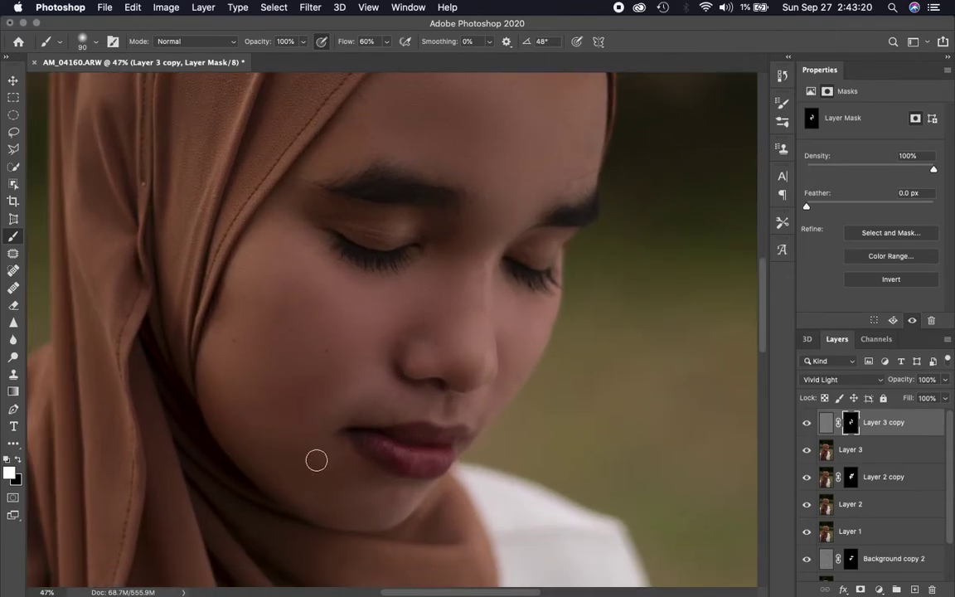
{"action": "scroll", "coordinate": [448, 315], "scroll_direction": "up", "scroll_amount": 3}
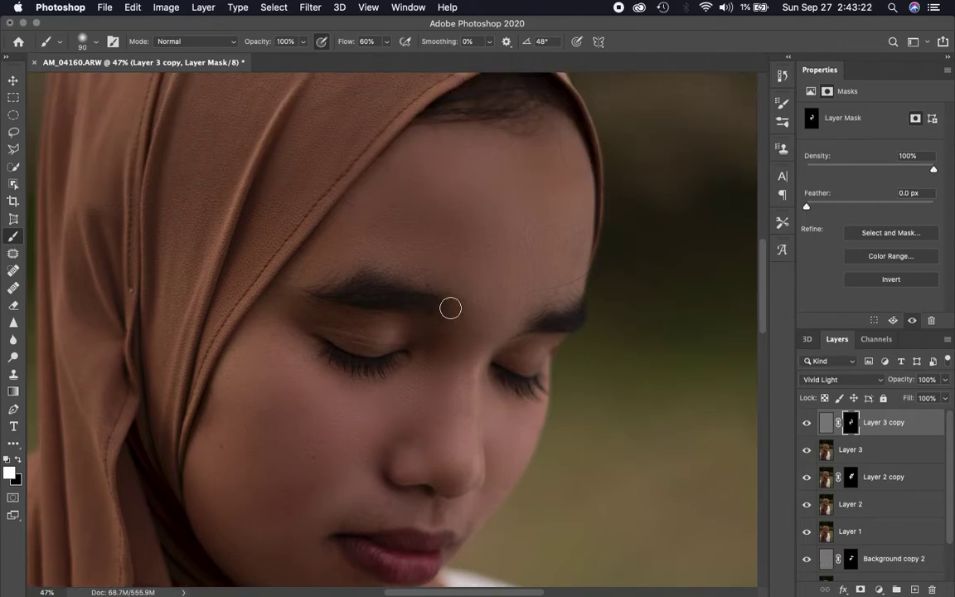
{"action": "scroll", "coordinate": [450, 308], "scroll_direction": "down", "scroll_amount": 4}
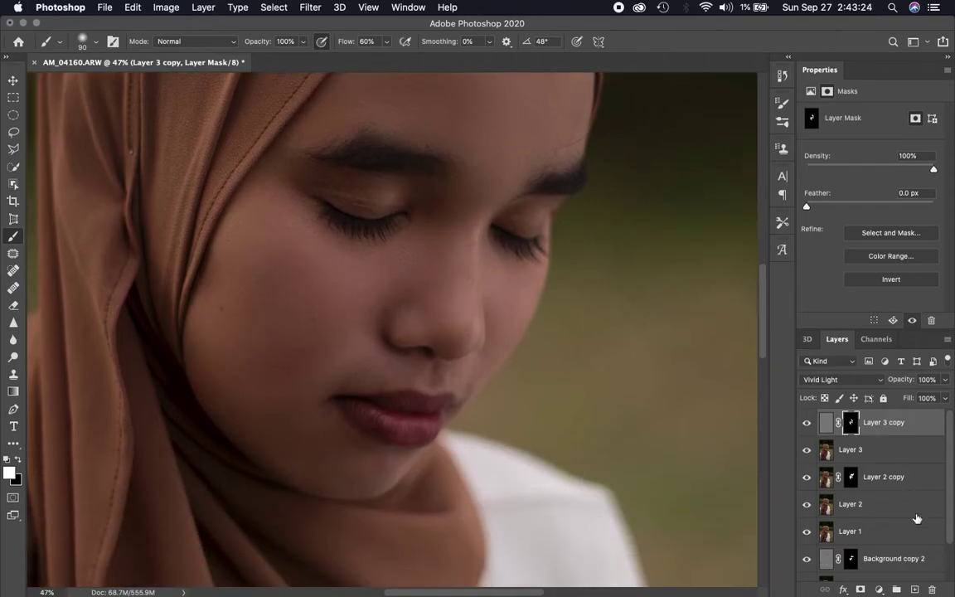
{"action": "left_click", "coordinate": [881, 588]}
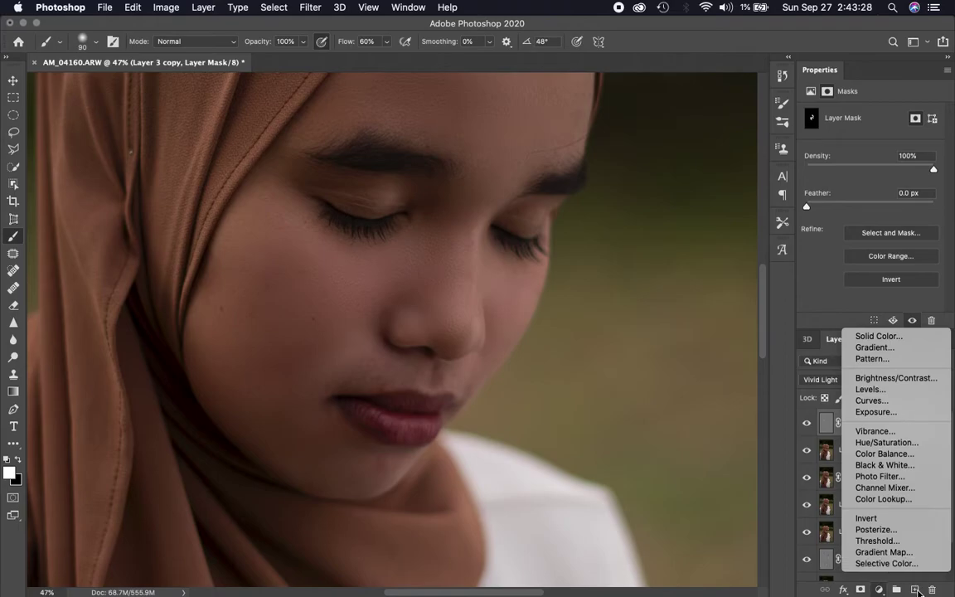
Step: Add a new empty Layer 4 and lower the brush opacity to 1%
{"action": "key", "text": "Escape"}
{"action": "left_click", "coordinate": [914, 588]}
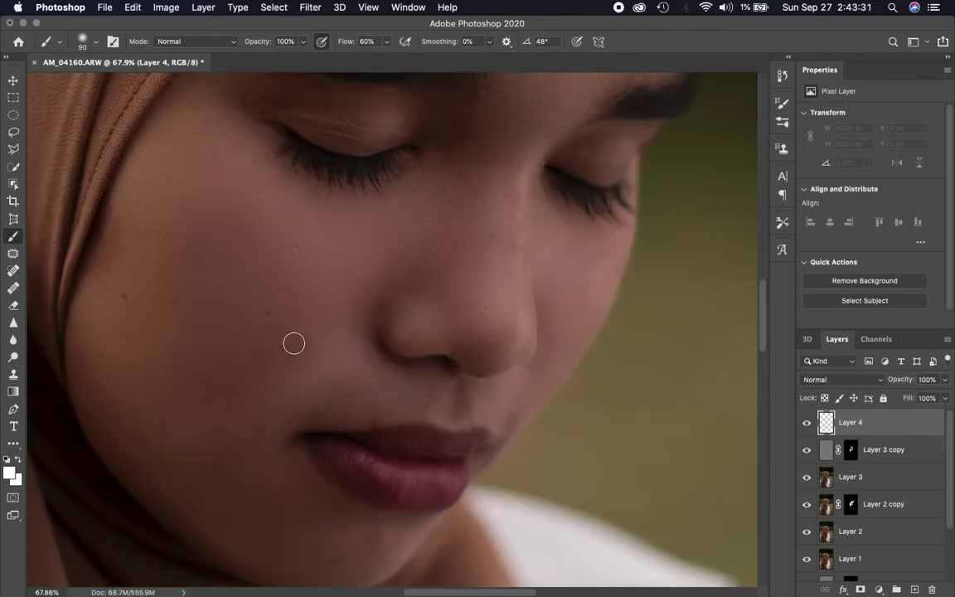
{"action": "scroll", "coordinate": [294, 342], "scroll_direction": "up", "scroll_amount": 5}
{"action": "left_click", "coordinate": [304, 43]}
{"action": "left_click_drag", "start_coordinate": [304, 57], "coordinate": [242, 58]}
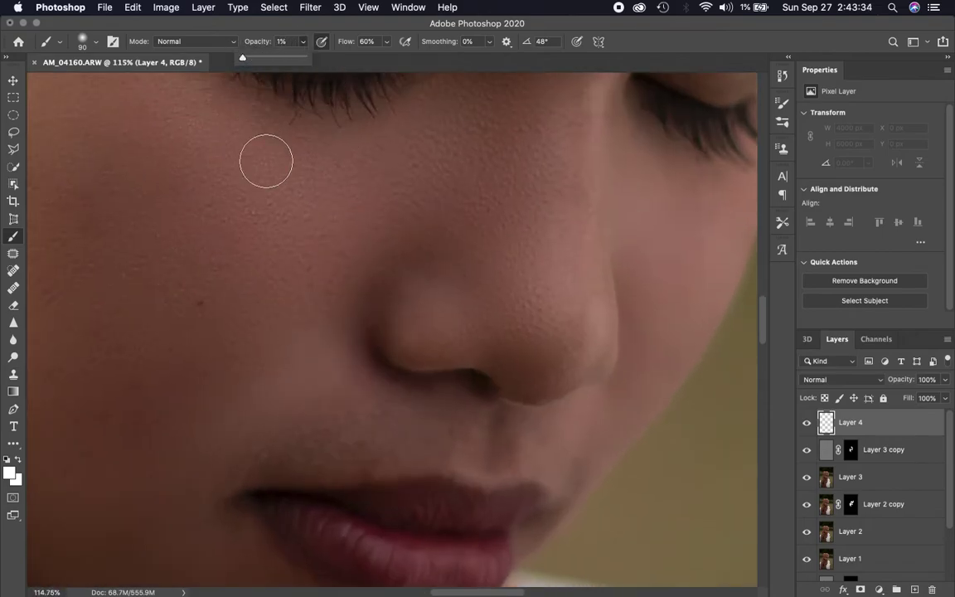
Step: Sample skin tones and paint faint strokes across the cheek
{"action": "scroll", "coordinate": [267, 161], "scroll_direction": "down", "scroll_amount": 3}
{"action": "scroll", "coordinate": [266, 161], "scroll_direction": "left", "scroll_amount": 4}
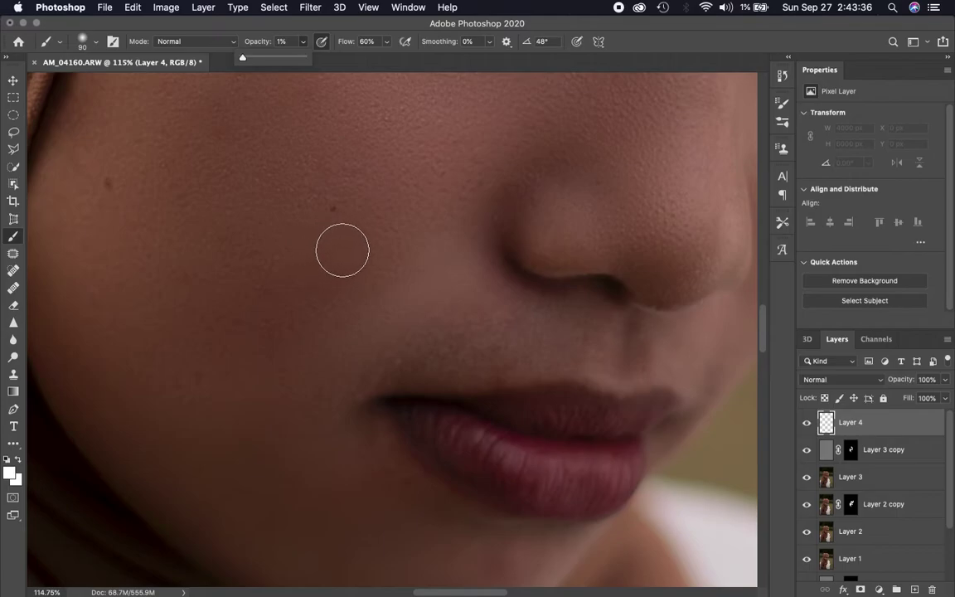
{"action": "left_click", "coordinate": [334, 354], "text": "alt"}
{"action": "mouse_move", "coordinate": [334, 354]}
{"action": "left_mouse_down"}
{"action": "mouse_move", "coordinate": [392, 298]}
{"action": "mouse_move", "coordinate": [299, 392]}
{"action": "left_mouse_up"}
{"action": "mouse_move", "coordinate": [411, 309]}
{"action": "left_mouse_down"}
{"action": "mouse_move", "coordinate": [358, 315]}
{"action": "mouse_move", "coordinate": [315, 348]}
{"action": "mouse_move", "coordinate": [384, 319]}
{"action": "mouse_move", "coordinate": [374, 295]}
{"action": "mouse_move", "coordinate": [341, 344]}
{"action": "mouse_move", "coordinate": [353, 356]}
{"action": "mouse_move", "coordinate": [349, 338]}
{"action": "mouse_move", "coordinate": [383, 290]}
{"action": "mouse_move", "coordinate": [317, 375]}
{"action": "mouse_move", "coordinate": [397, 324]}
{"action": "mouse_move", "coordinate": [411, 298]}
{"action": "mouse_move", "coordinate": [363, 295]}
{"action": "left_mouse_up"}
{"action": "left_click", "coordinate": [347, 274], "text": "alt"}
{"action": "mouse_move", "coordinate": [423, 275]}
{"action": "left_mouse_down"}
{"action": "mouse_move", "coordinate": [458, 232]}
{"action": "mouse_move", "coordinate": [464, 273]}
{"action": "mouse_move", "coordinate": [437, 250]}
{"action": "left_mouse_up"}
{"action": "left_click", "coordinate": [419, 220], "text": "alt"}
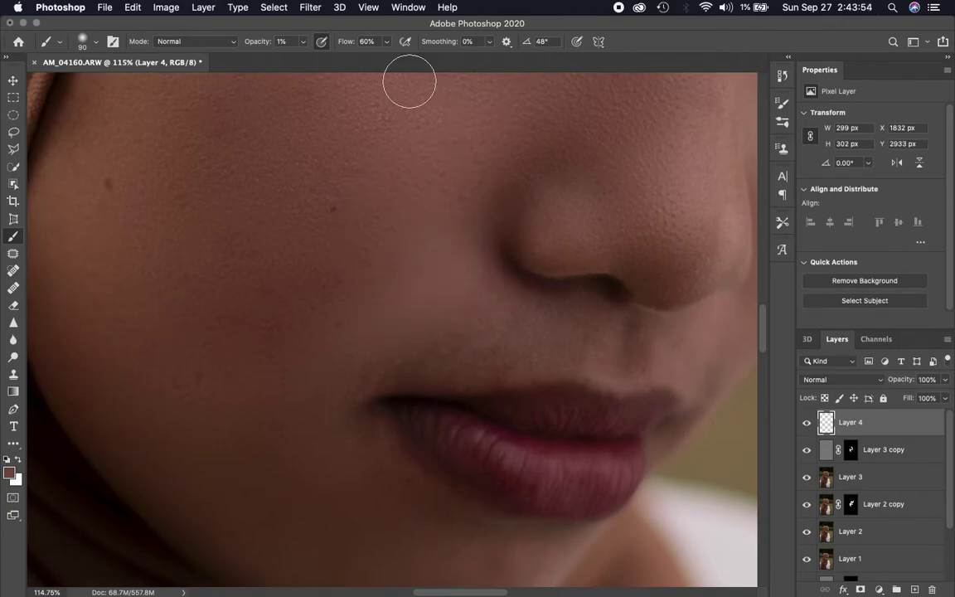
Step: Raise brush flow to 88% and opacity to 8%, then repaint sampled skin over the cheek
{"action": "left_click", "coordinate": [387, 41]}
{"action": "left_click_drag", "start_coordinate": [389, 57], "coordinate": [400, 57]}
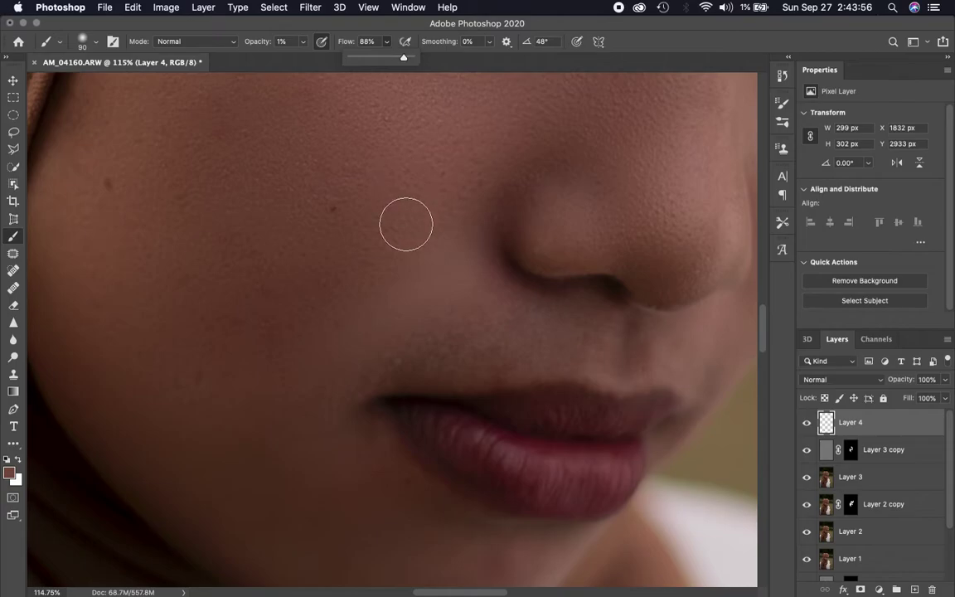
{"action": "left_click", "coordinate": [402, 317], "text": "alt"}
{"action": "mouse_move", "coordinate": [403, 317]}
{"action": "left_mouse_down"}
{"action": "mouse_move", "coordinate": [324, 309]}
{"action": "mouse_move", "coordinate": [356, 347]}
{"action": "mouse_move", "coordinate": [422, 283]}
{"action": "mouse_move", "coordinate": [362, 315]}
{"action": "left_mouse_up"}
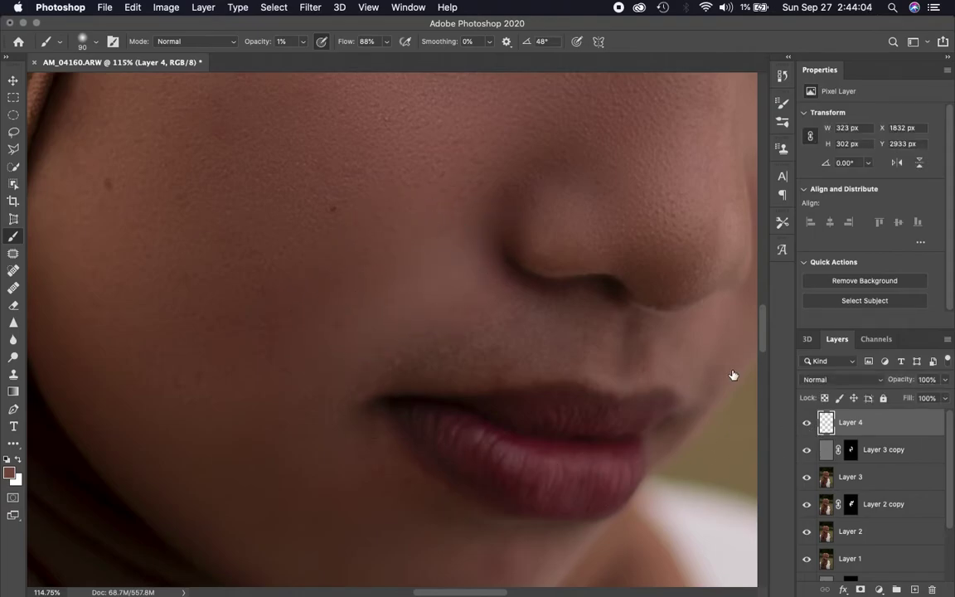
{"action": "left_click_drag", "start_coordinate": [302, 41], "coordinate": [307, 56]}
{"action": "mouse_move", "coordinate": [394, 274]}
{"action": "left_mouse_down"}
{"action": "mouse_move", "coordinate": [386, 309]}
{"action": "mouse_move", "coordinate": [486, 272]}
{"action": "mouse_move", "coordinate": [302, 384]}
{"action": "left_mouse_up"}
Step: Inspect the cheek and hide Layer 4 to compare the result
{"action": "scroll", "coordinate": [373, 345], "scroll_direction": "down", "scroll_amount": 3}
{"action": "scroll", "coordinate": [373, 347], "scroll_direction": "down", "scroll_amount": 2}
{"action": "scroll", "coordinate": [373, 347], "scroll_direction": "down", "scroll_amount": 2}
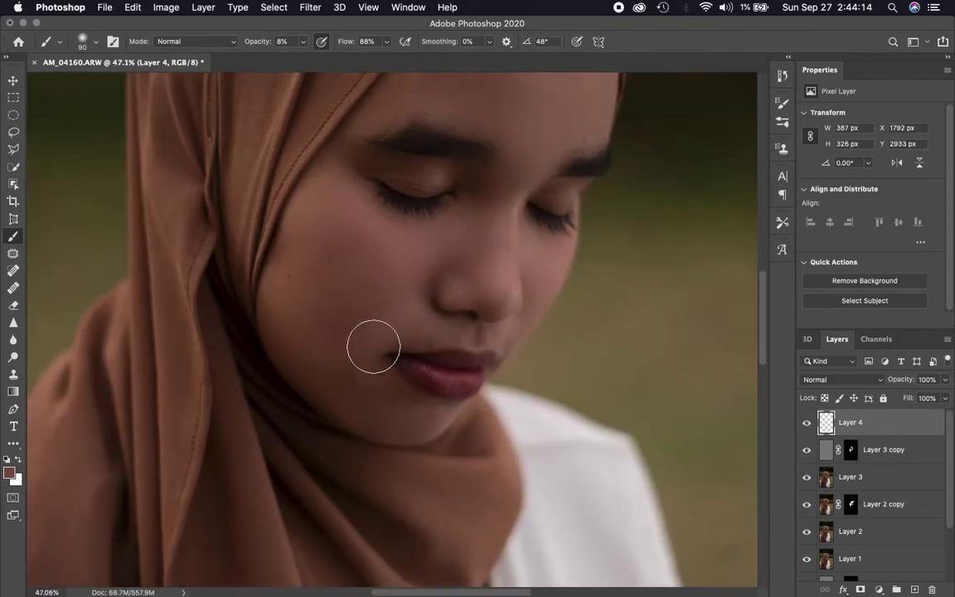
{"action": "scroll", "coordinate": [575, 351], "scroll_direction": "up", "scroll_amount": 2}
{"action": "scroll", "coordinate": [584, 334], "scroll_direction": "down", "scroll_amount": 1}
{"action": "scroll", "coordinate": [585, 335], "scroll_direction": "down", "scroll_amount": 2}
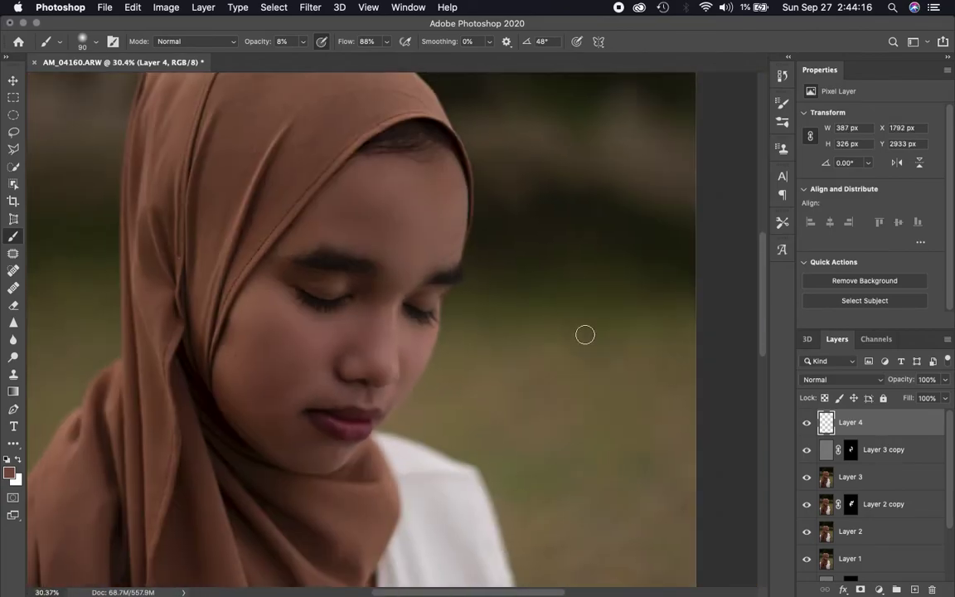
{"action": "scroll", "coordinate": [585, 334], "scroll_direction": "down", "scroll_amount": 2}
{"action": "scroll", "coordinate": [585, 335], "scroll_direction": "up", "scroll_amount": 1}
{"action": "scroll", "coordinate": [585, 335], "scroll_direction": "down", "scroll_amount": 1}
{"action": "scroll", "coordinate": [585, 335], "scroll_direction": "up", "scroll_amount": 1}
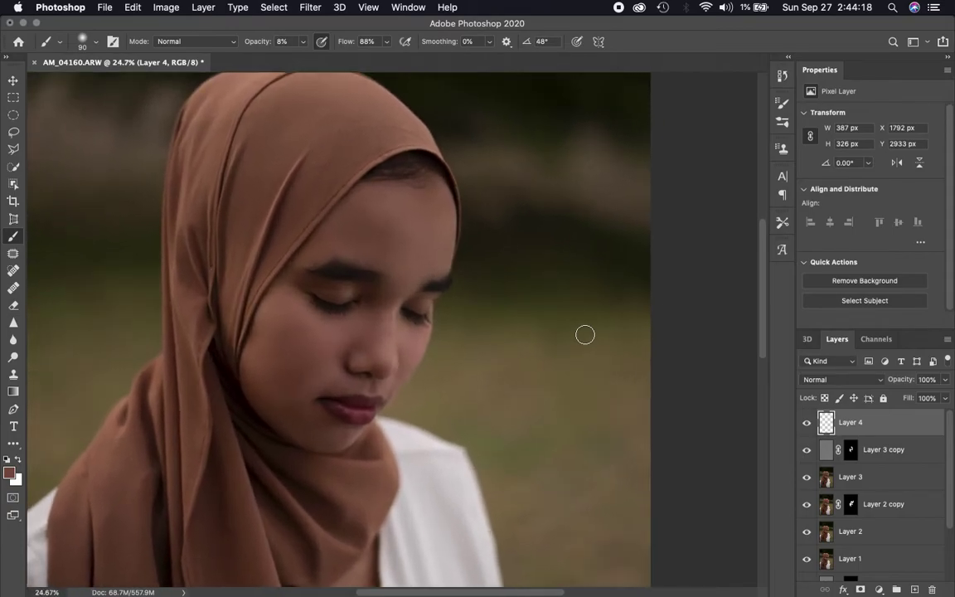
{"action": "scroll", "coordinate": [585, 334], "scroll_direction": "up", "scroll_amount": 2}
{"action": "scroll", "coordinate": [585, 335], "scroll_direction": "up", "scroll_amount": 2}
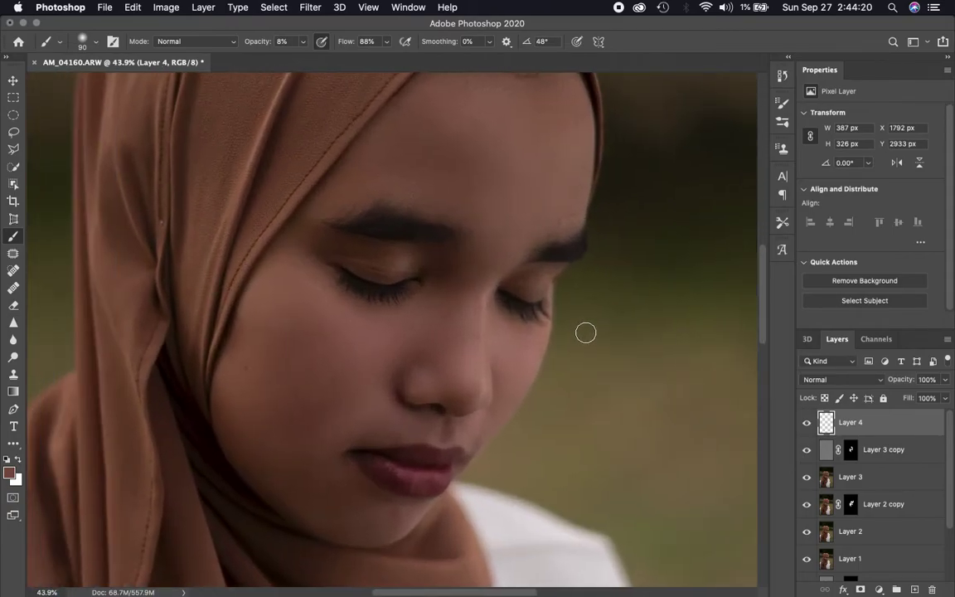
{"action": "scroll", "coordinate": [585, 332], "scroll_direction": "down", "scroll_amount": 1}
{"action": "scroll", "coordinate": [585, 333], "scroll_direction": "down", "scroll_amount": 2}
{"action": "scroll", "coordinate": [585, 333], "scroll_direction": "down", "scroll_amount": 2}
{"action": "scroll", "coordinate": [586, 332], "scroll_direction": "down", "scroll_amount": 2}
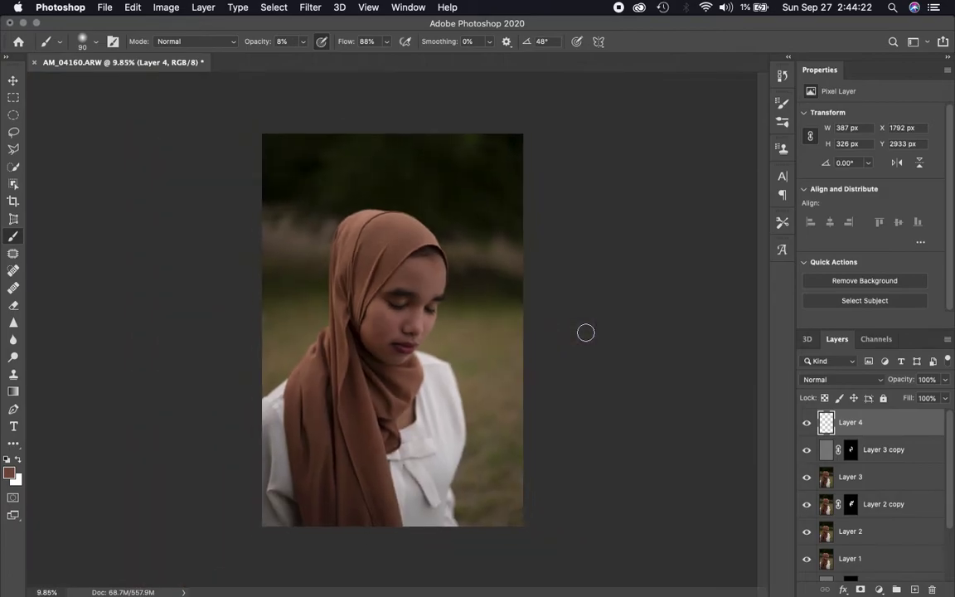
{"action": "scroll", "coordinate": [585, 333], "scroll_direction": "up", "scroll_amount": 2}
{"action": "scroll", "coordinate": [585, 333], "scroll_direction": "up", "scroll_amount": 2}
{"action": "scroll", "coordinate": [585, 332], "scroll_direction": "up", "scroll_amount": 2}
{"action": "scroll", "coordinate": [586, 332], "scroll_direction": "up", "scroll_amount": 1}
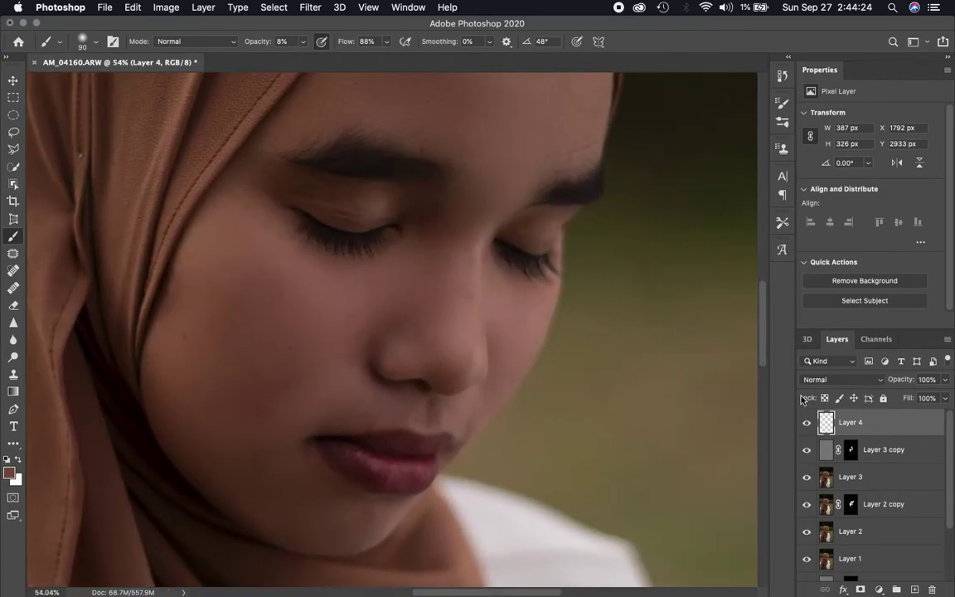
{"action": "left_click", "coordinate": [807, 423]}
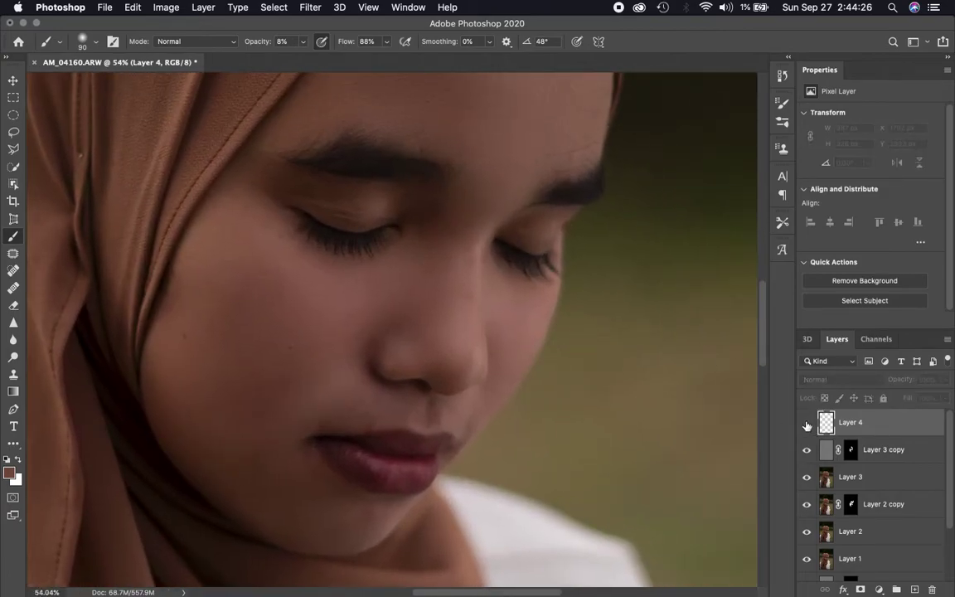
Step: Hide and delete Layer 4 and the old Layer 3 copy
{"action": "left_click", "coordinate": [806, 424]}
{"action": "key", "text": "Delete"}
{"action": "scroll", "coordinate": [430, 404], "scroll_direction": "up", "scroll_amount": 2}
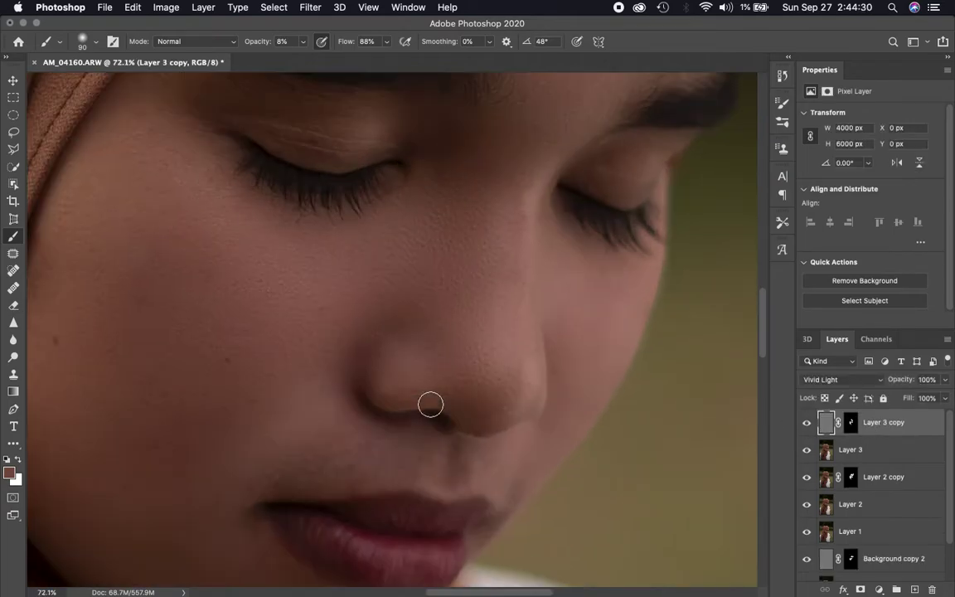
{"action": "scroll", "coordinate": [430, 404], "scroll_direction": "down", "scroll_amount": 3}
{"action": "left_click", "coordinate": [807, 423]}
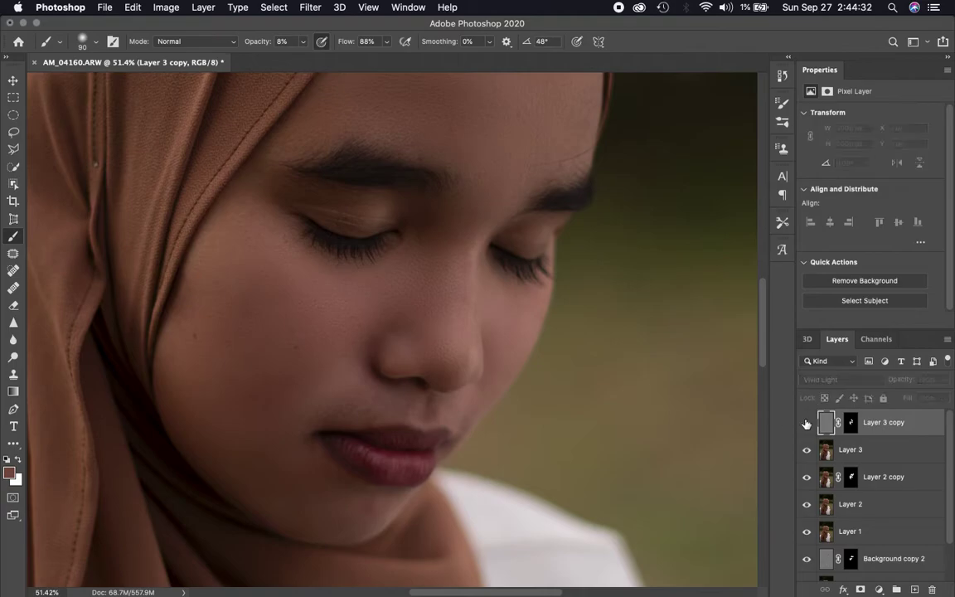
{"action": "key", "text": "Delete"}
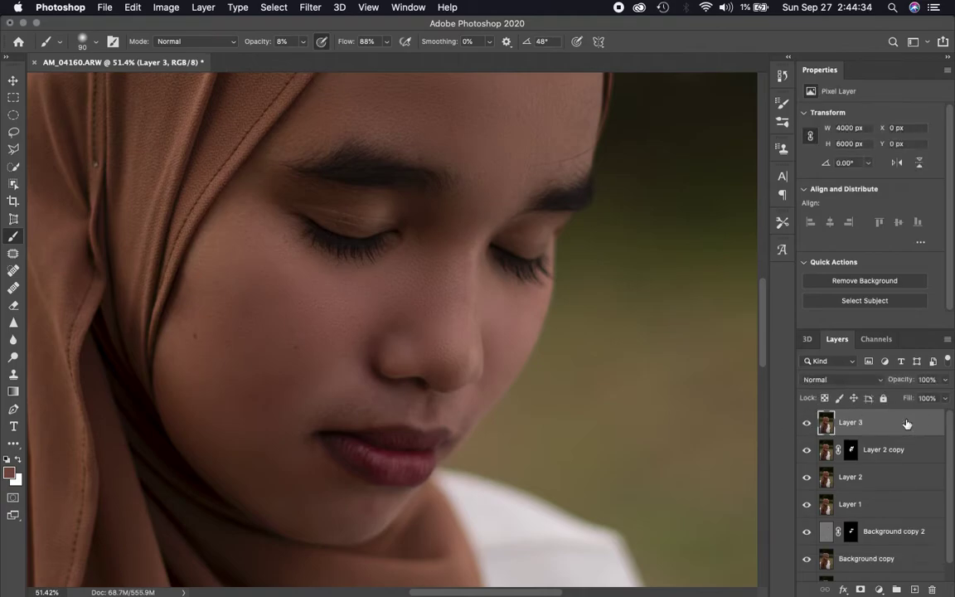
Step: Toggle Background-only view repeatedly to compare the original with the edited portrait
{"action": "scroll", "coordinate": [346, 383], "scroll_direction": "down", "scroll_amount": 3}
{"action": "scroll", "coordinate": [346, 379], "scroll_direction": "down", "scroll_amount": 1}
{"action": "scroll", "coordinate": [345, 378], "scroll_direction": "up", "scroll_amount": 2}
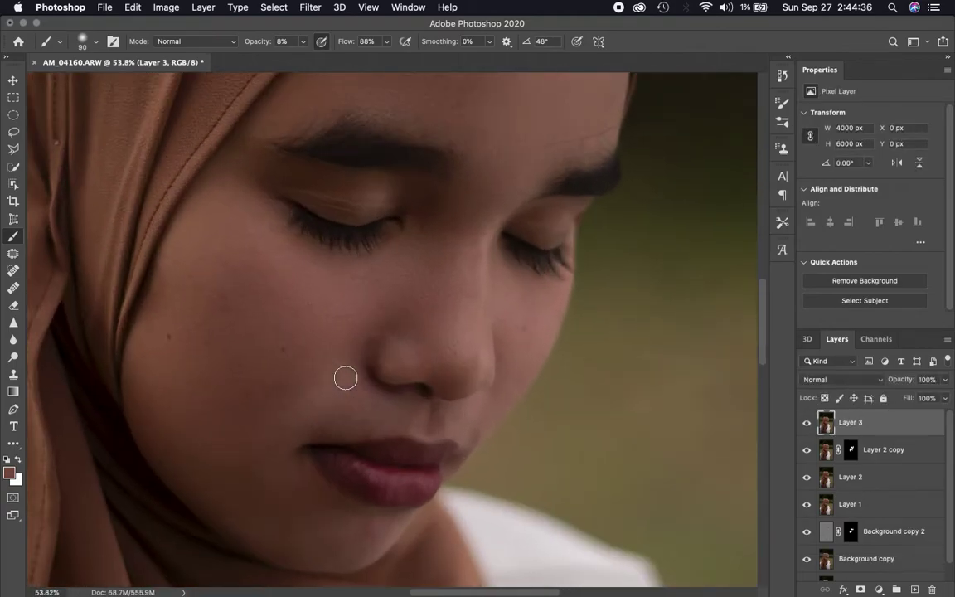
{"action": "scroll", "coordinate": [346, 378], "scroll_direction": "up", "scroll_amount": 2}
{"action": "scroll", "coordinate": [346, 378], "scroll_direction": "down", "scroll_amount": 2}
{"action": "scroll", "coordinate": [344, 377], "scroll_direction": "down", "scroll_amount": 2}
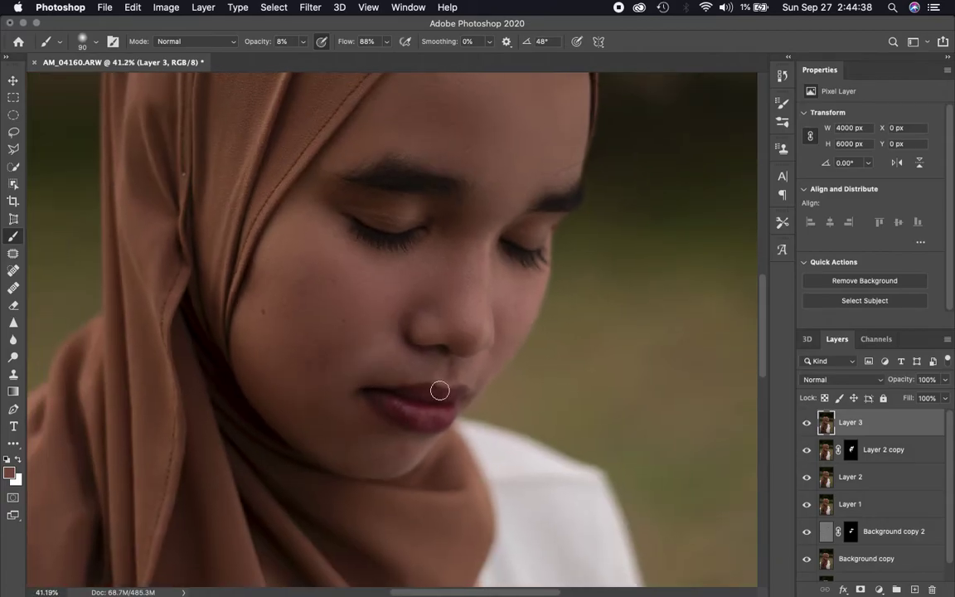
{"action": "scroll", "coordinate": [847, 520], "scroll_direction": "down", "scroll_amount": 1}
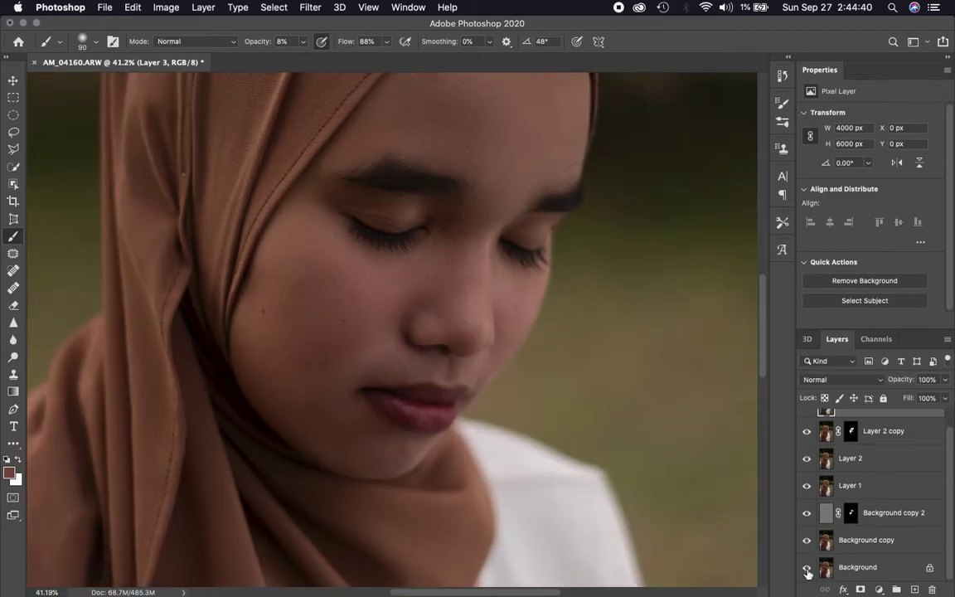
{"action": "left_click", "coordinate": [807, 569], "text": "alt"}
{"action": "left_click", "coordinate": [807, 568], "text": "alt"}
{"action": "left_click", "coordinate": [807, 570], "text": "alt"}
{"action": "left_click", "coordinate": [808, 571], "text": "alt"}
{"action": "left_click", "coordinate": [808, 571], "text": "alt"}
{"action": "left_click", "coordinate": [807, 571], "text": "alt"}
{"action": "left_click", "coordinate": [807, 572], "text": "alt"}
{"action": "left_click", "coordinate": [808, 571], "text": "alt"}
Step: Make a fresh duplicate of Layer 3
{"action": "scroll", "coordinate": [602, 396], "scroll_direction": "up", "scroll_amount": 3}
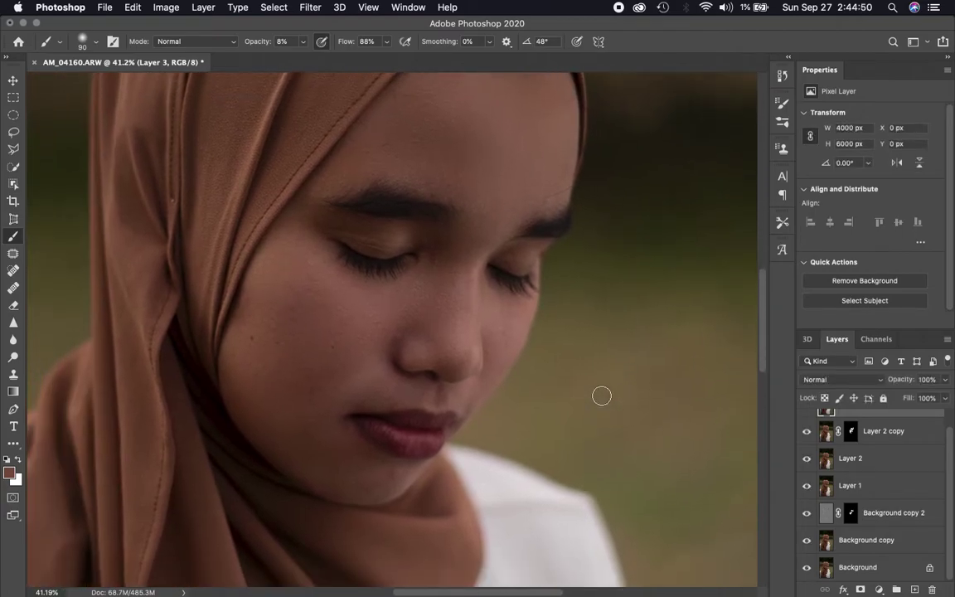
{"action": "scroll", "coordinate": [602, 396], "scroll_direction": "left", "scroll_amount": 2}
{"action": "scroll", "coordinate": [898, 503], "scroll_direction": "up", "scroll_amount": 1}
{"action": "key", "text": "super+j"}
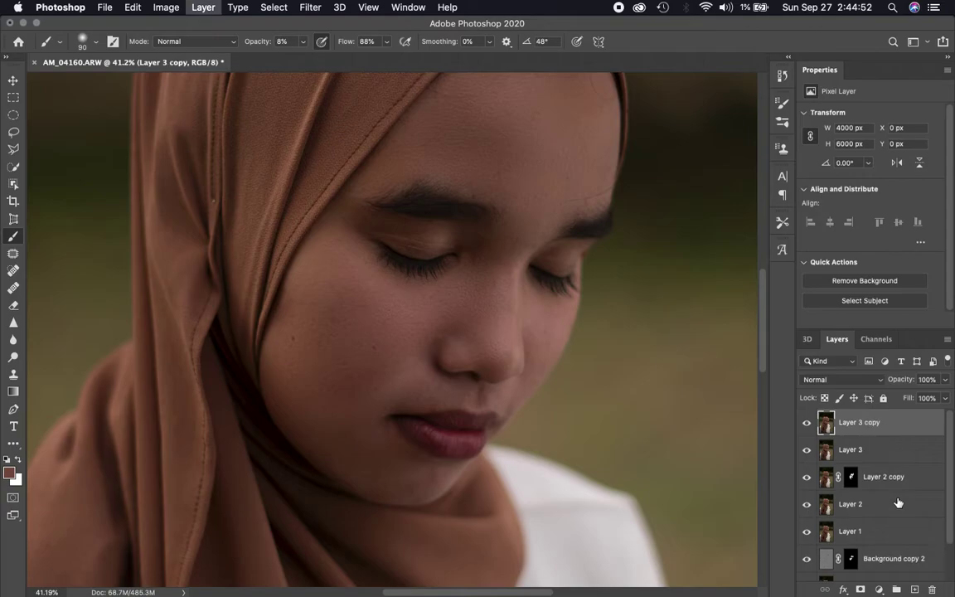
{"action": "left_click", "coordinate": [13, 98]}
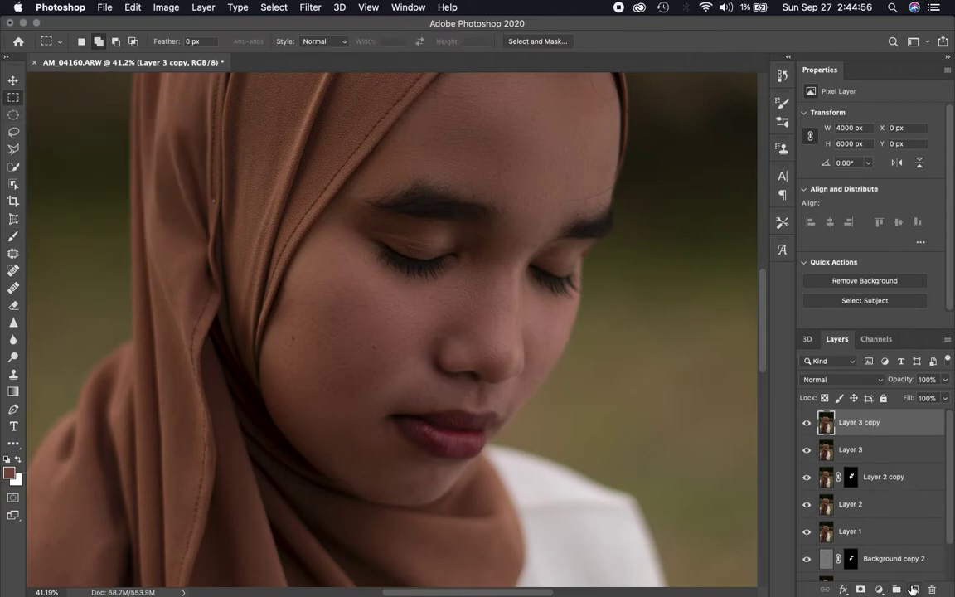
Step: Add a new layer, select a small cheek rectangle and add a Selective Color adjustment
{"action": "left_click", "coordinate": [912, 589]}
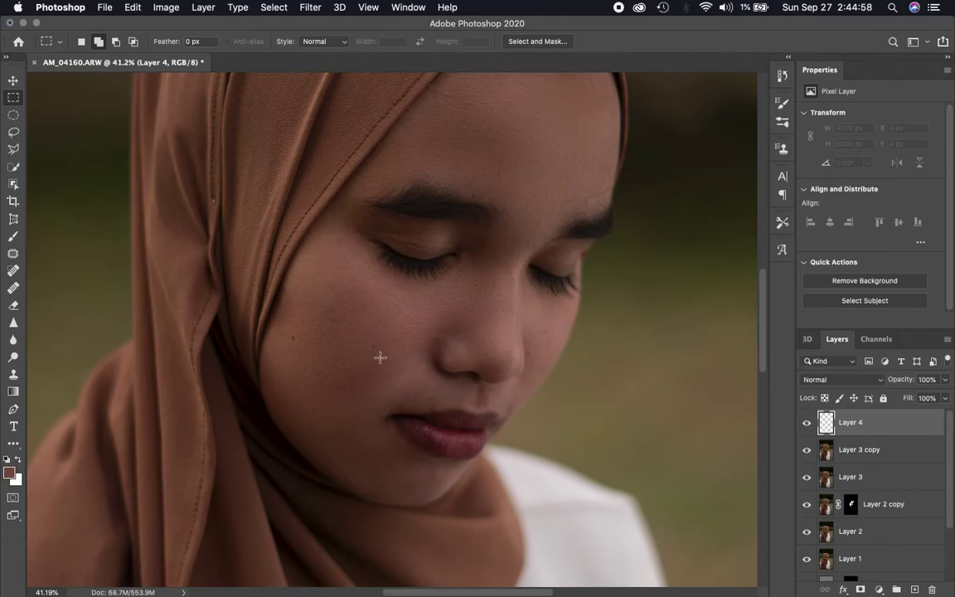
{"action": "left_click_drag", "start_coordinate": [381, 356], "coordinate": [431, 401]}
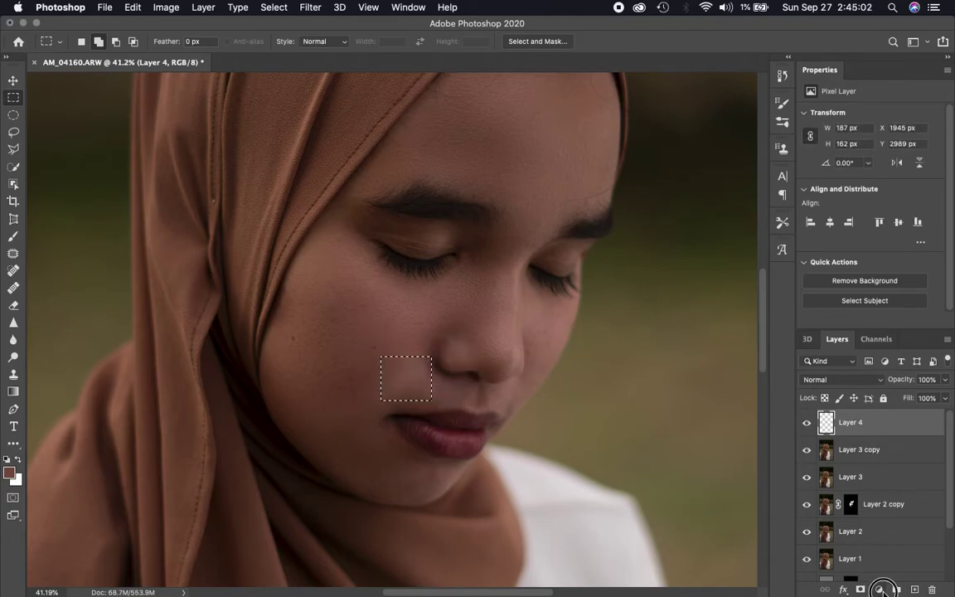
{"action": "left_click", "coordinate": [882, 591]}
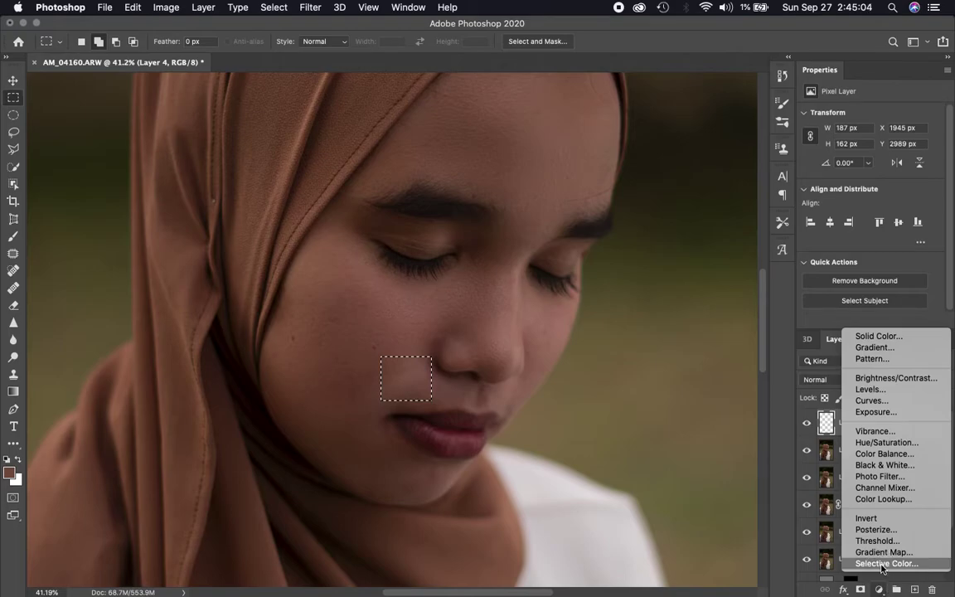
{"action": "left_click", "coordinate": [884, 564]}
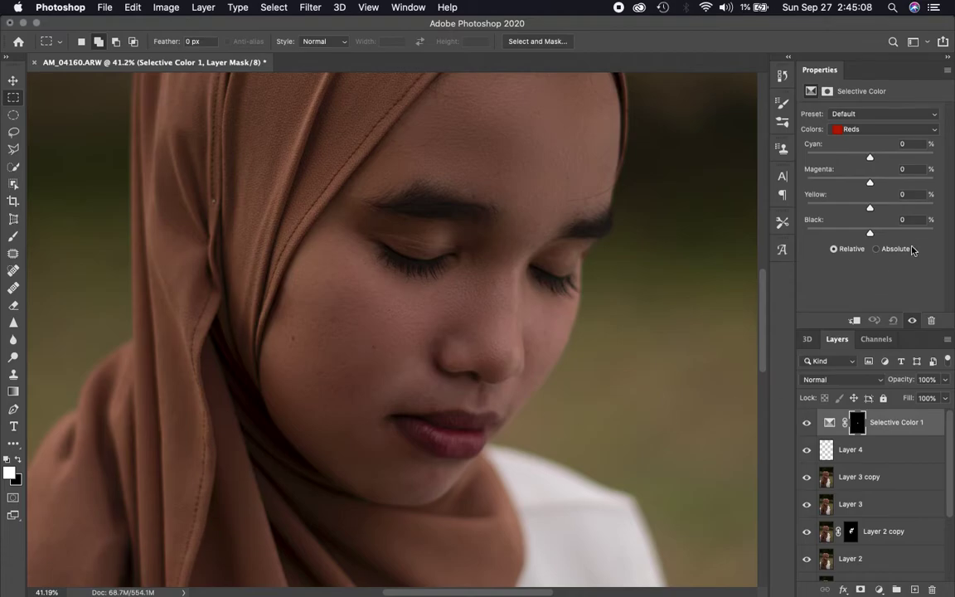
Step: Adjust the Reds' Yellow and Magenta sliders, ending with Yellow at 0
{"action": "left_click_drag", "start_coordinate": [870, 208], "coordinate": [879, 208]}
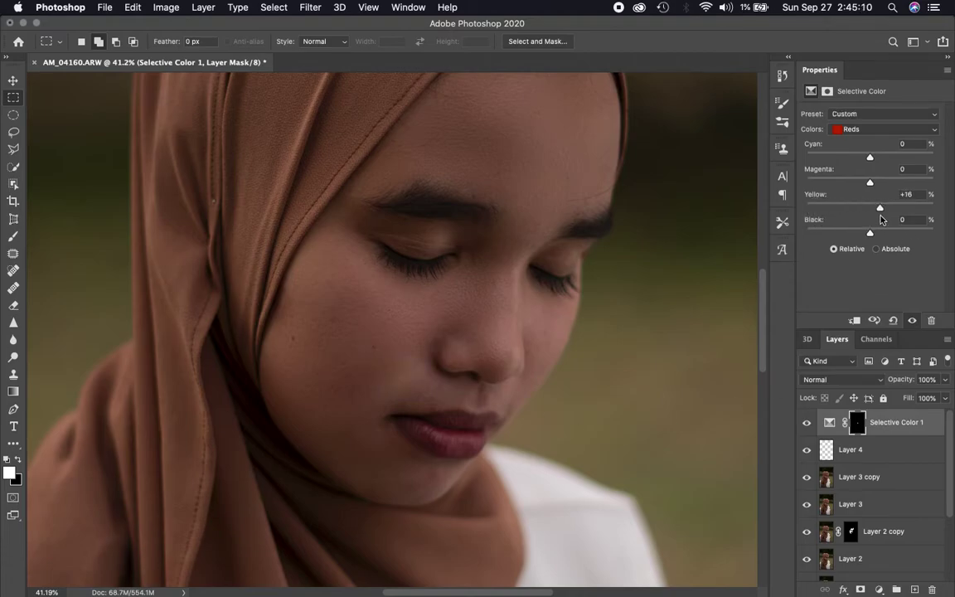
{"action": "scroll", "coordinate": [503, 355], "scroll_direction": "up", "scroll_amount": 3}
{"action": "scroll", "coordinate": [502, 355], "scroll_direction": "up", "scroll_amount": 2}
{"action": "scroll", "coordinate": [503, 355], "scroll_direction": "up", "scroll_amount": 2}
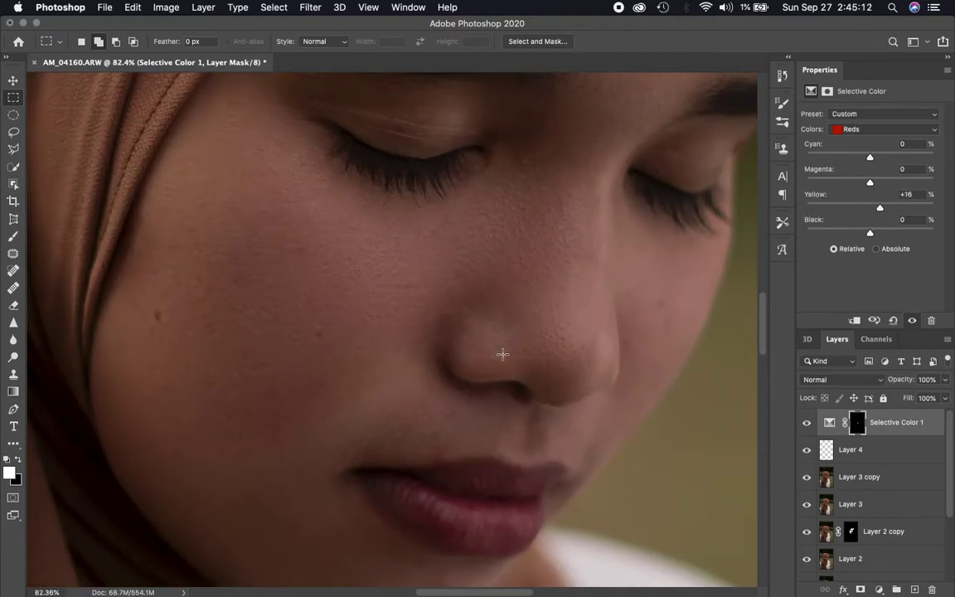
{"action": "mouse_move", "coordinate": [904, 208]}
{"action": "left_mouse_down"}
{"action": "mouse_move", "coordinate": [871, 216]}
{"action": "mouse_move", "coordinate": [867, 235]}
{"action": "mouse_move", "coordinate": [879, 237]}
{"action": "left_mouse_up"}
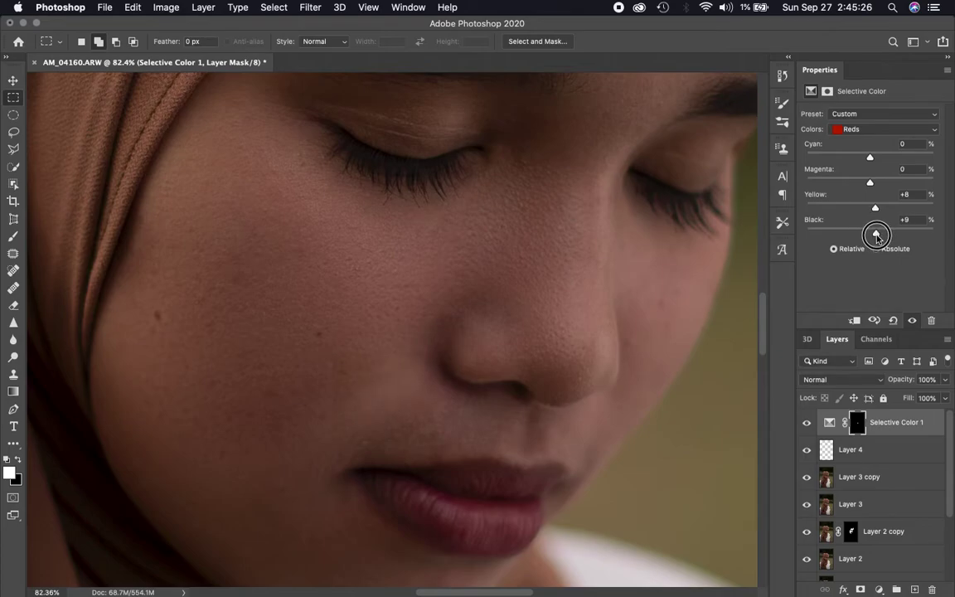
{"action": "left_click_drag", "start_coordinate": [870, 184], "coordinate": [871, 184]}
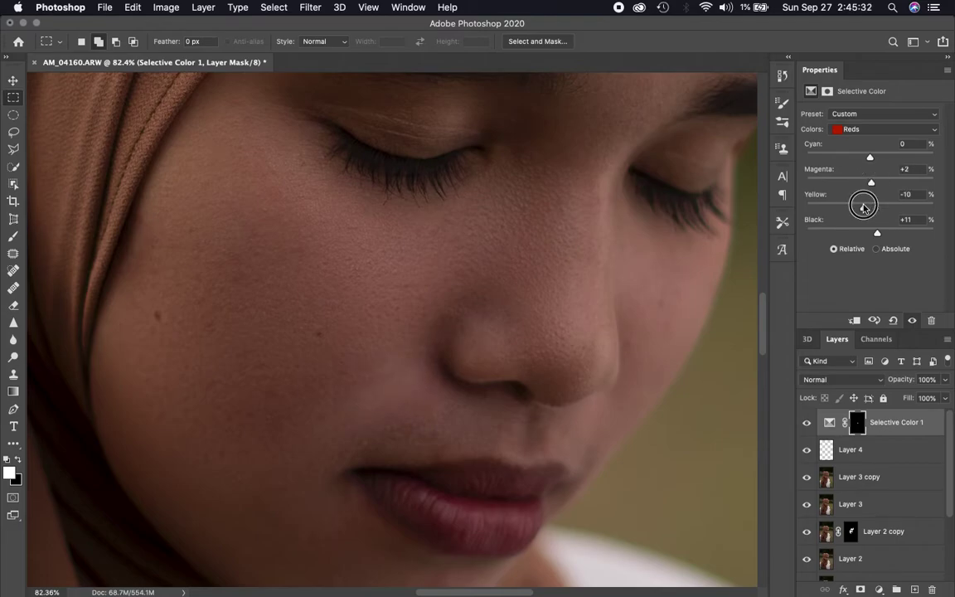
{"action": "left_click_drag", "start_coordinate": [863, 207], "coordinate": [868, 206]}
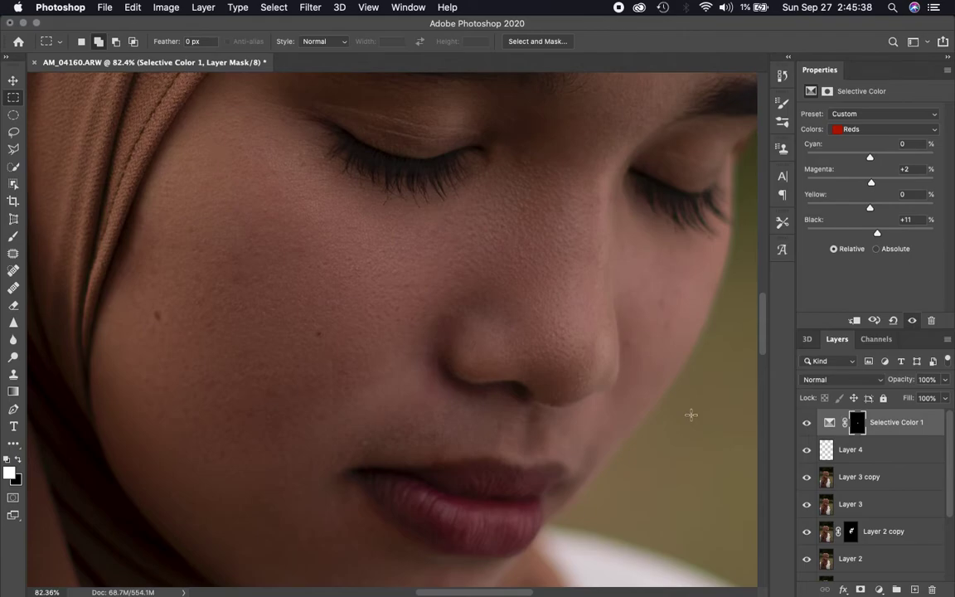
Step: Paint white at 100% opacity on the Selective Color 1 mask across the cheek, then hide the layer
{"action": "left_click", "coordinate": [14, 237]}
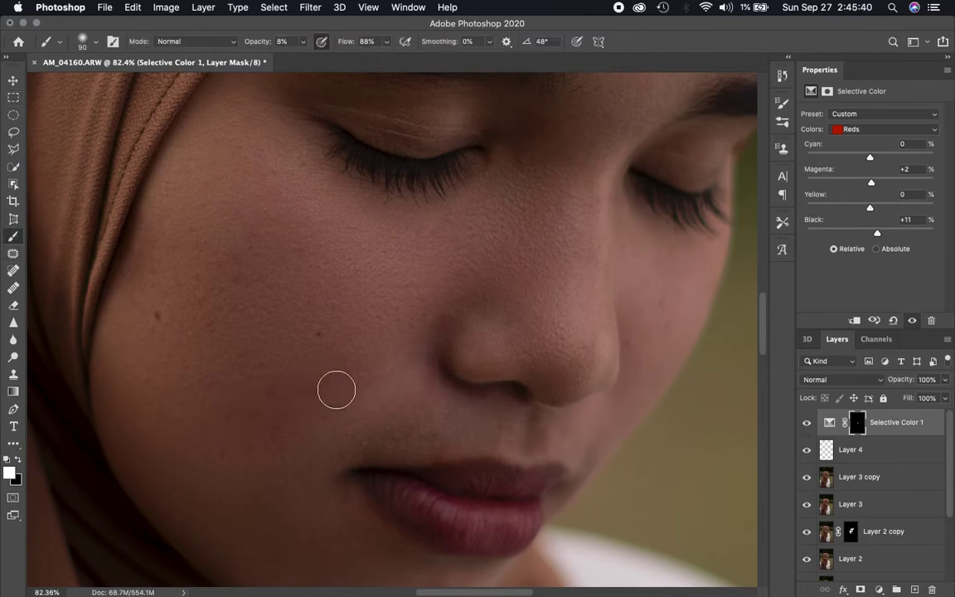
{"action": "mouse_move", "coordinate": [332, 389]}
{"action": "left_mouse_down"}
{"action": "mouse_move", "coordinate": [361, 342]}
{"action": "mouse_move", "coordinate": [322, 373]}
{"action": "left_mouse_up"}
{"action": "left_click", "coordinate": [309, 406]}
{"action": "key", "text": "0"}
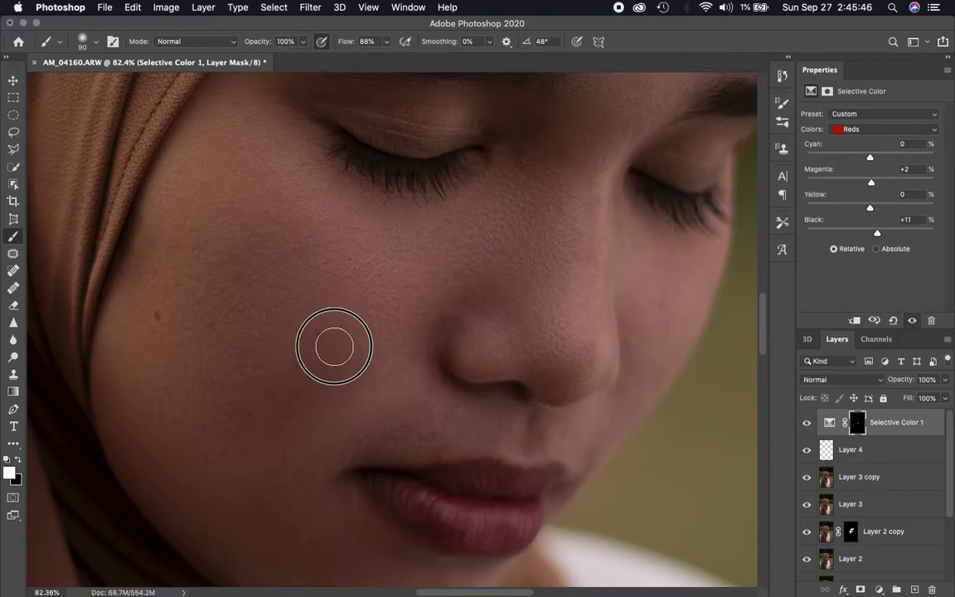
{"action": "mouse_move", "coordinate": [329, 337]}
{"action": "left_mouse_down"}
{"action": "mouse_move", "coordinate": [444, 362]}
{"action": "mouse_move", "coordinate": [436, 356]}
{"action": "left_mouse_up"}
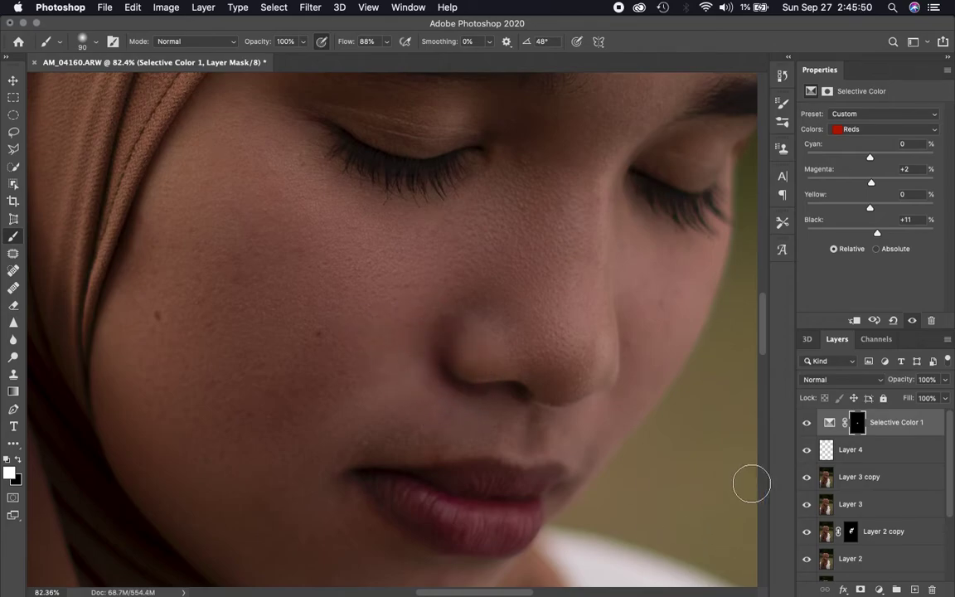
{"action": "left_click", "coordinate": [808, 425]}
Step: Enlarge the brush to about 268 px and paint black on the mask over the cheek
{"action": "right_click", "coordinate": [303, 337]}
{"action": "left_click_drag", "start_coordinate": [440, 373], "coordinate": [497, 370]}
{"action": "key", "text": "Return"}
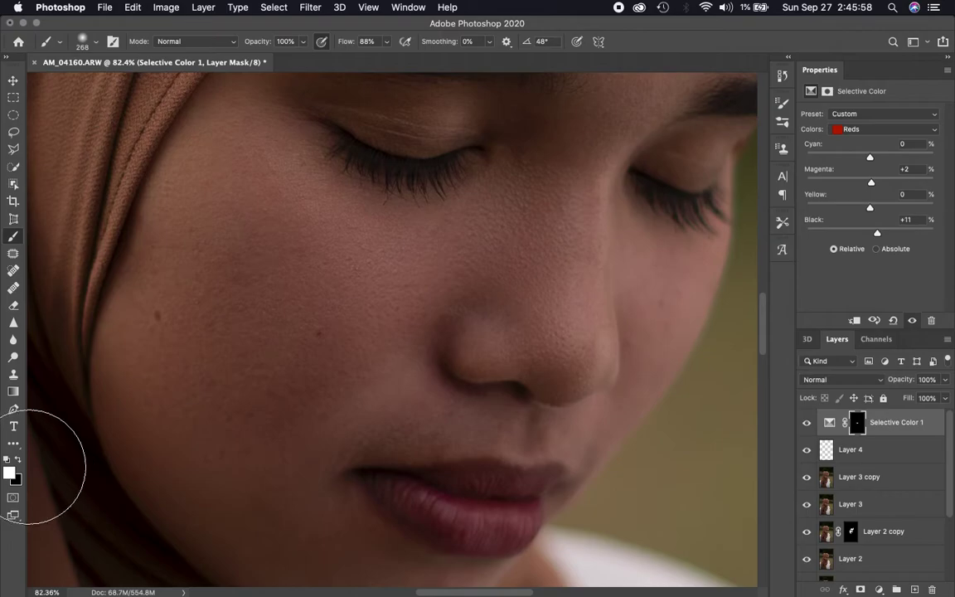
{"action": "key", "text": "x"}
{"action": "mouse_move", "coordinate": [185, 460]}
{"action": "left_mouse_down"}
{"action": "mouse_move", "coordinate": [234, 426]}
{"action": "mouse_move", "coordinate": [283, 344]}
{"action": "mouse_move", "coordinate": [322, 315]}
{"action": "left_mouse_up"}
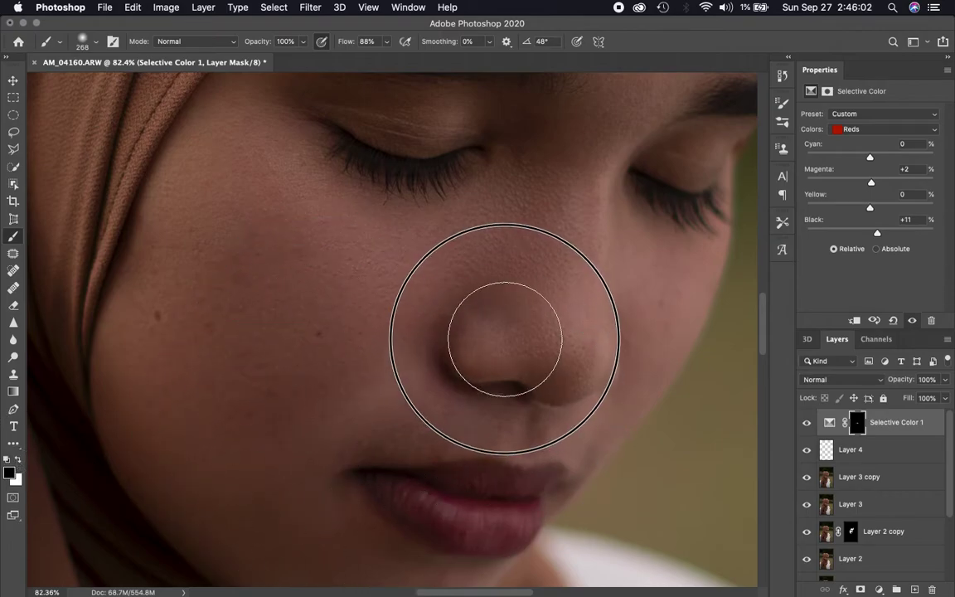
Step: Show Selective Color 1 again, then hide it for a before/after comparison
{"action": "left_click", "coordinate": [806, 424]}
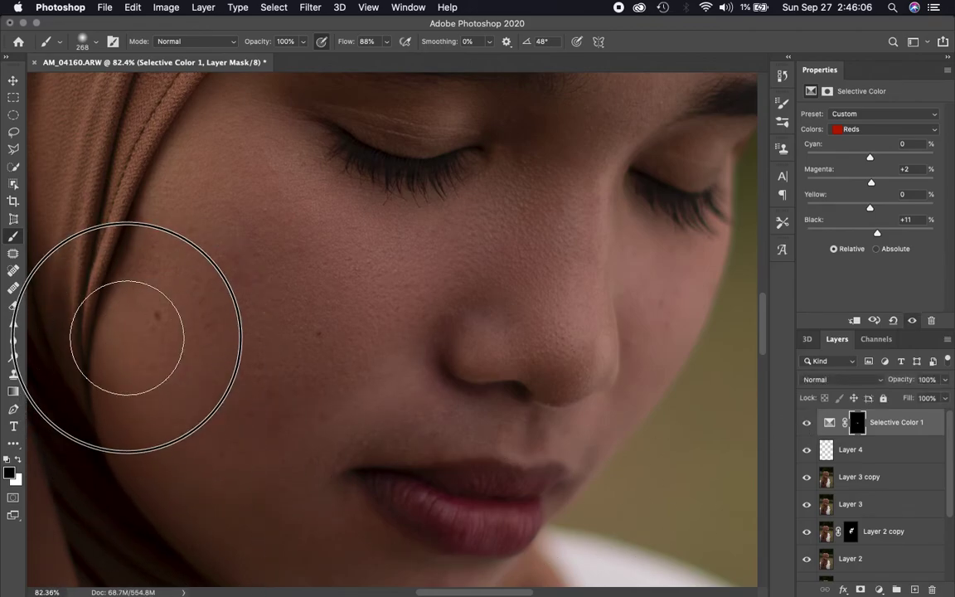
{"action": "scroll", "coordinate": [598, 421], "scroll_direction": "down", "scroll_amount": 3}
{"action": "scroll", "coordinate": [598, 421], "scroll_direction": "down", "scroll_amount": 2}
{"action": "scroll", "coordinate": [598, 421], "scroll_direction": "up", "scroll_amount": 1}
{"action": "scroll", "coordinate": [598, 421], "scroll_direction": "up", "scroll_amount": 2}
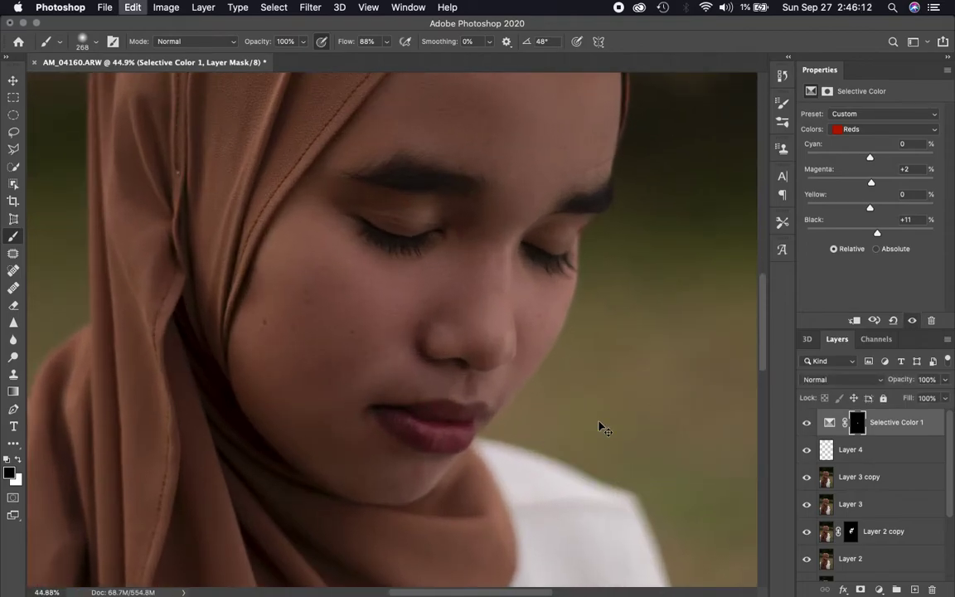
{"action": "key", "text": "ctrl+z"}
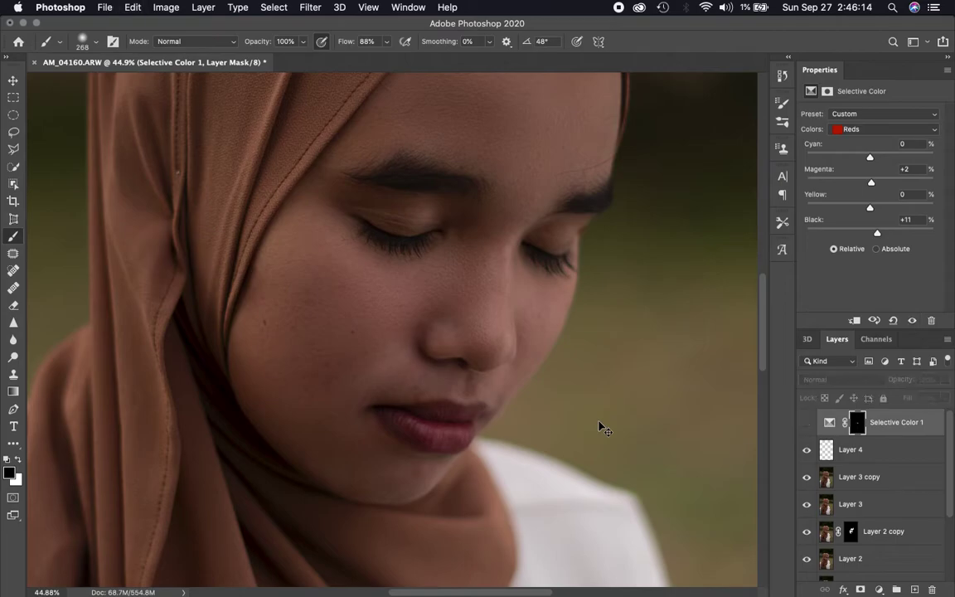
Step: Show Selective Color 1 again and set Reds to Yellow +4, Cyan -8, Magenta +5
{"action": "key", "text": "ctrl+shift+z"}
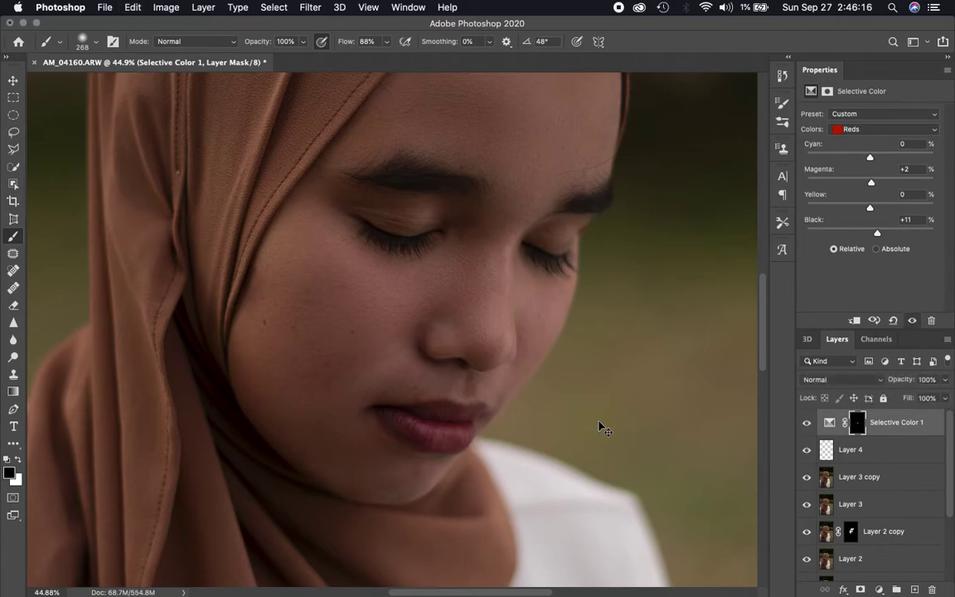
{"action": "scroll", "coordinate": [599, 421], "scroll_direction": "down", "scroll_amount": 3}
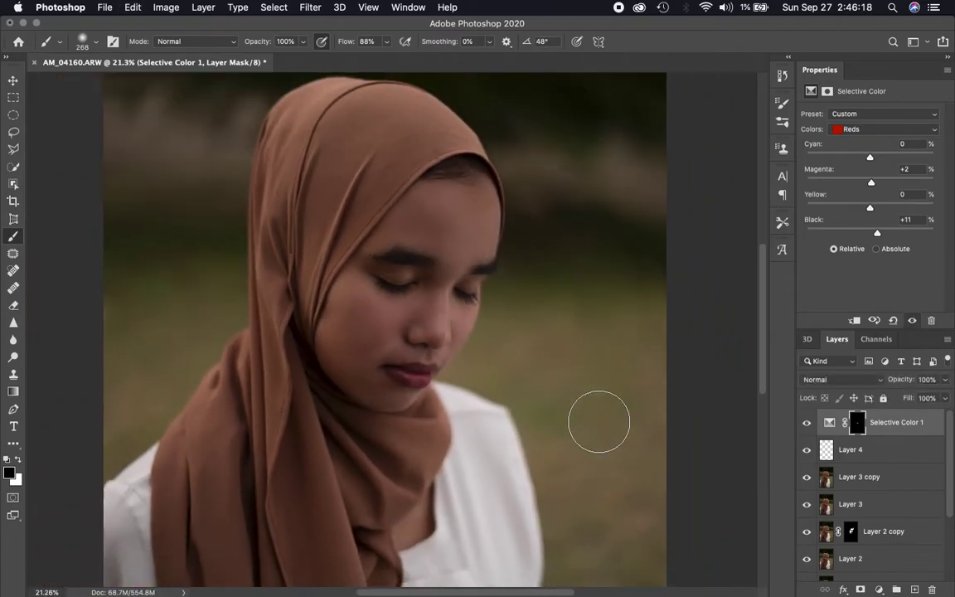
{"action": "scroll", "coordinate": [599, 421], "scroll_direction": "up", "scroll_amount": 2}
{"action": "scroll", "coordinate": [599, 421], "scroll_direction": "up", "scroll_amount": 3}
{"action": "scroll", "coordinate": [598, 422], "scroll_direction": "right", "scroll_amount": 2}
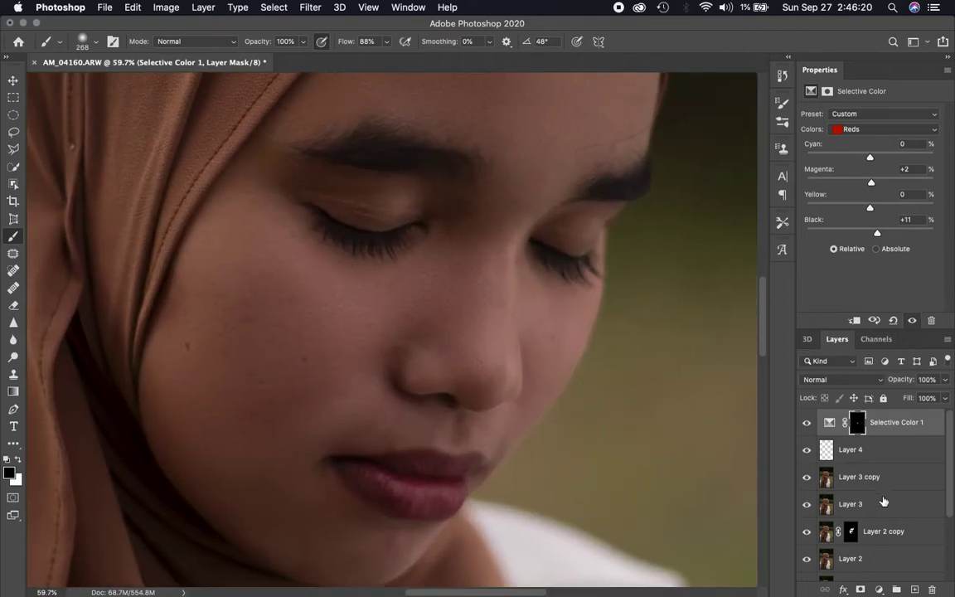
{"action": "mouse_move", "coordinate": [870, 208]}
{"action": "left_mouse_down"}
{"action": "mouse_move", "coordinate": [850, 212]}
{"action": "mouse_move", "coordinate": [872, 209]}
{"action": "left_mouse_up"}
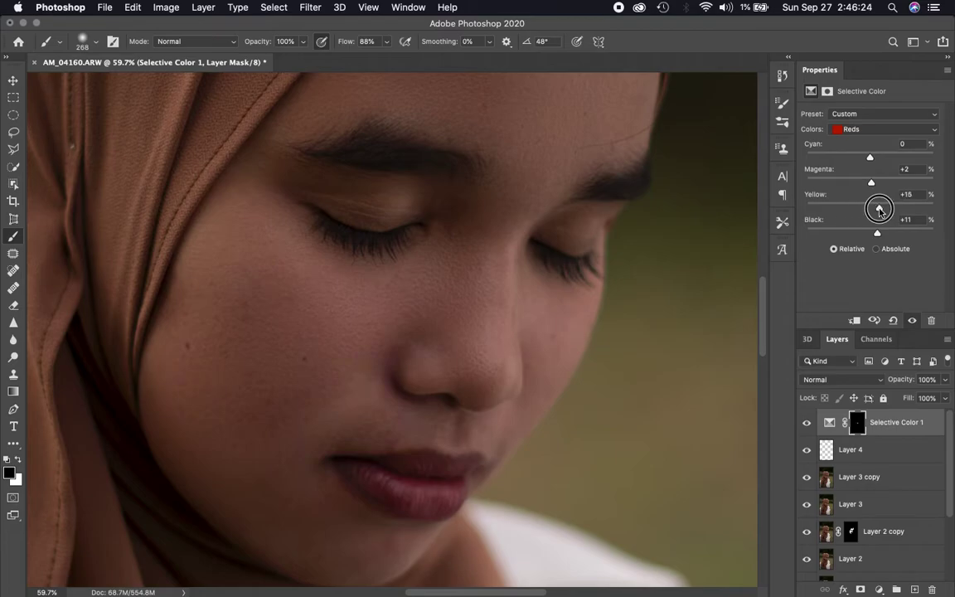
{"action": "mouse_move", "coordinate": [870, 159]}
{"action": "left_mouse_down"}
{"action": "mouse_move", "coordinate": [861, 158]}
{"action": "mouse_move", "coordinate": [878, 184]}
{"action": "left_mouse_up"}
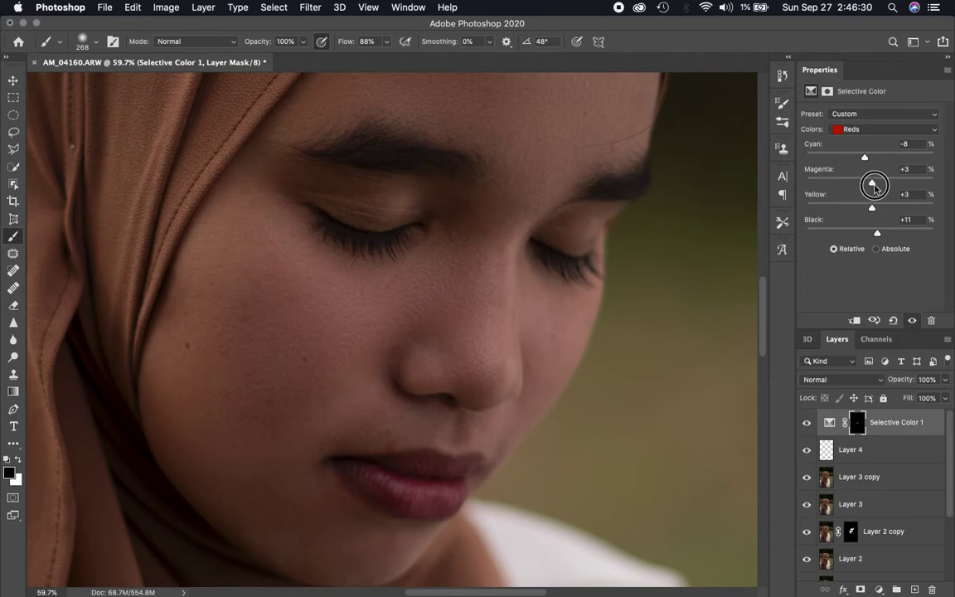
{"action": "left_click_drag", "start_coordinate": [878, 184], "coordinate": [875, 184]}
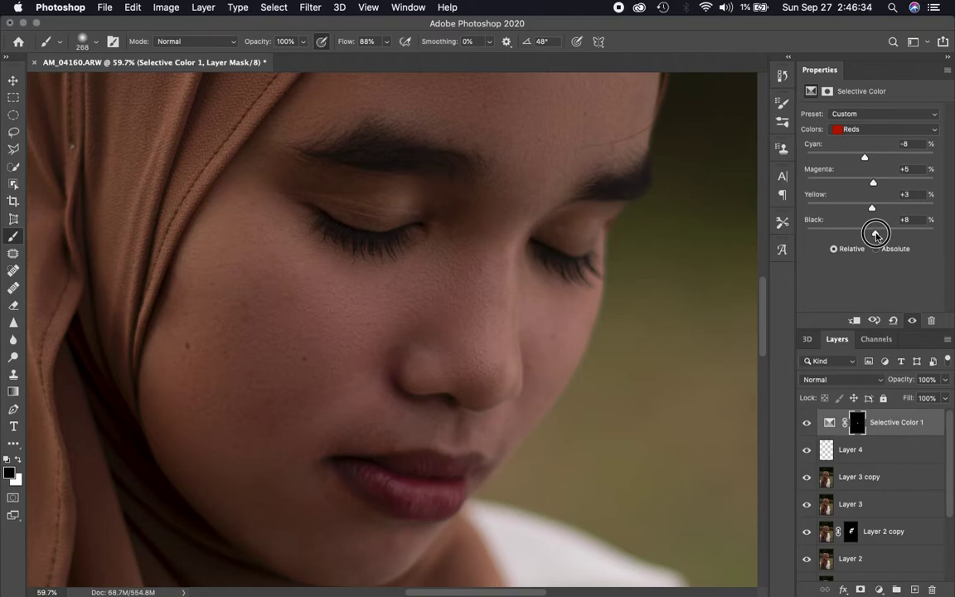
Step: Fine-tune the Reds Black slider to +8
{"action": "left_click_drag", "start_coordinate": [877, 235], "coordinate": [874, 234]}
{"action": "left_click_drag", "start_coordinate": [875, 235], "coordinate": [872, 207]}
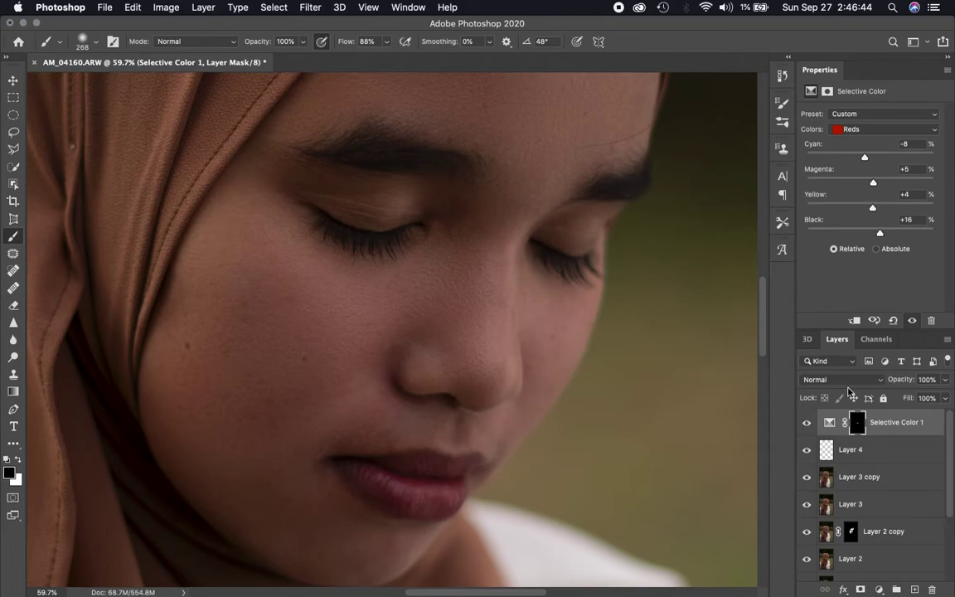
{"action": "left_click_drag", "start_coordinate": [878, 235], "coordinate": [875, 234]}
{"action": "scroll", "coordinate": [571, 399], "scroll_direction": "down", "scroll_amount": 2}
{"action": "scroll", "coordinate": [572, 399], "scroll_direction": "down", "scroll_amount": 5}
{"action": "scroll", "coordinate": [572, 400], "scroll_direction": "down", "scroll_amount": 3}
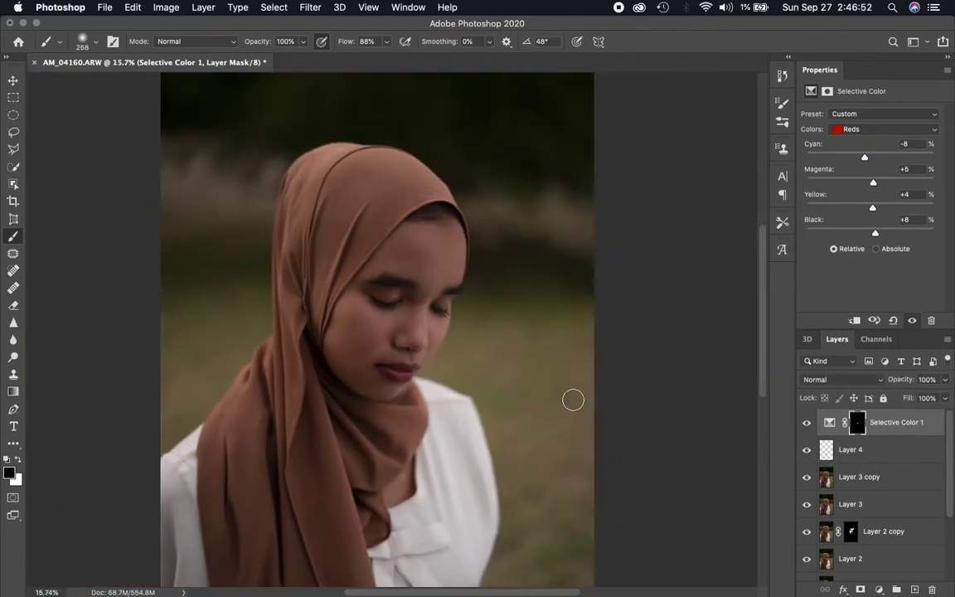
{"action": "scroll", "coordinate": [573, 400], "scroll_direction": "up", "scroll_amount": 2}
{"action": "scroll", "coordinate": [573, 400], "scroll_direction": "up", "scroll_amount": 3}
{"action": "scroll", "coordinate": [572, 400], "scroll_direction": "down", "scroll_amount": 2}
Step: Add a Curves layer lifting input 75 to output 101 and invert its mask to black
{"action": "scroll", "coordinate": [573, 401], "scroll_direction": "down", "scroll_amount": 1}
{"action": "left_click", "coordinate": [879, 589]}
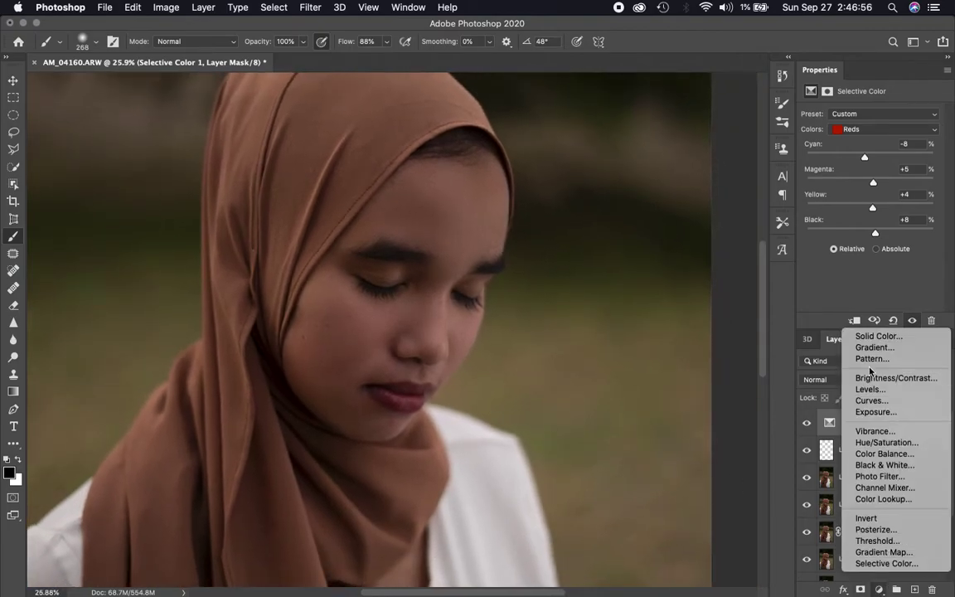
{"action": "left_click", "coordinate": [842, 290]}
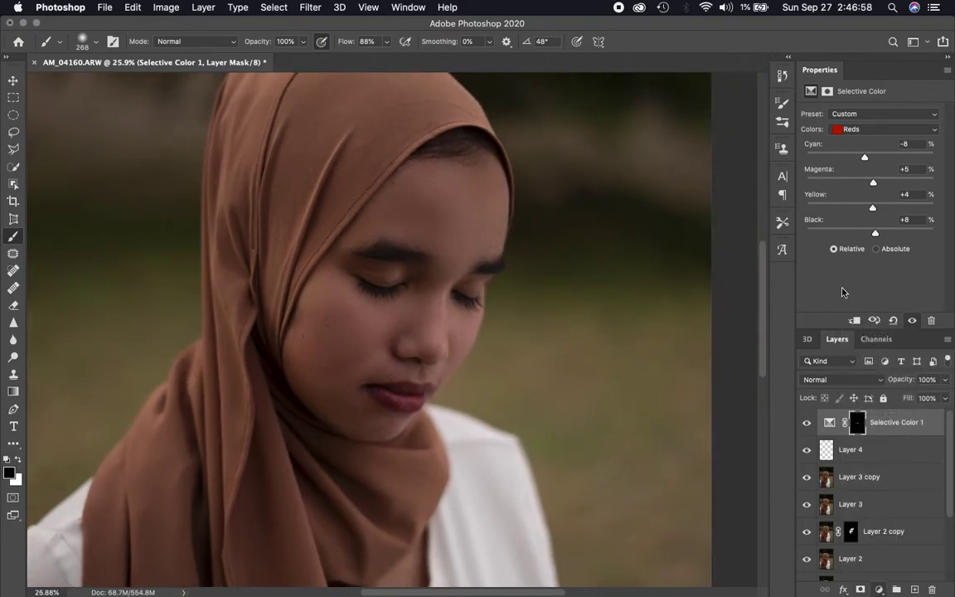
{"action": "left_click", "coordinate": [880, 588]}
{"action": "left_click", "coordinate": [862, 398]}
{"action": "left_click", "coordinate": [811, 131]}
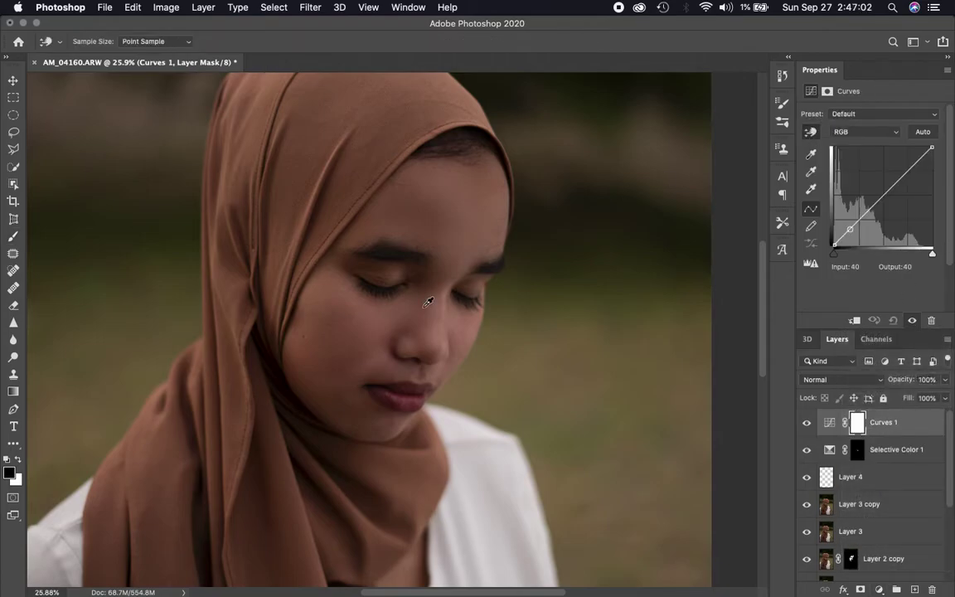
{"action": "mouse_move", "coordinate": [324, 347]}
{"action": "left_mouse_down"}
{"action": "mouse_move", "coordinate": [329, 332]}
{"action": "mouse_move", "coordinate": [356, 354]}
{"action": "left_mouse_up"}
{"action": "key", "text": "super+i"}
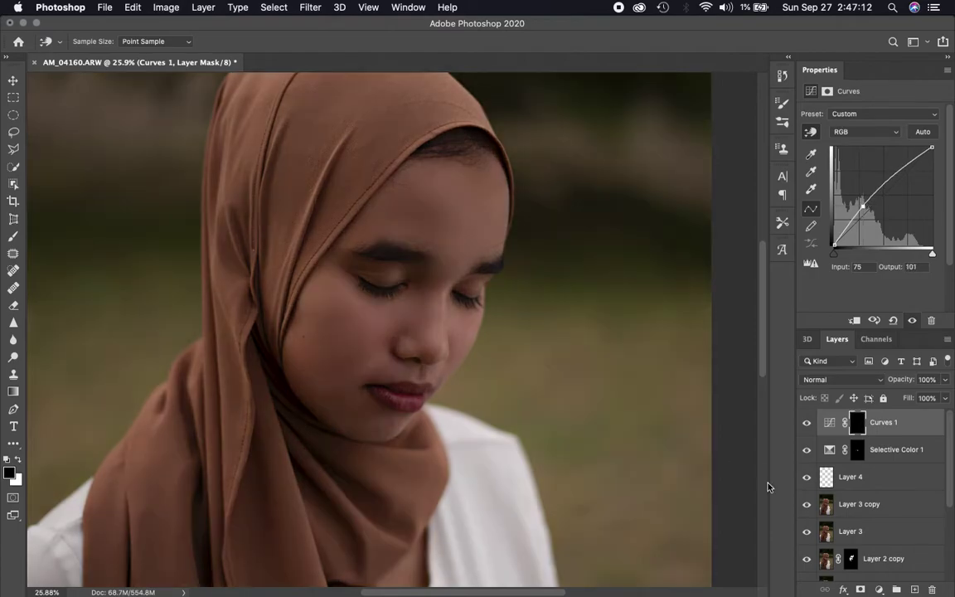
Step: Paint white on the Curves 1 mask over the forehead, redoing the first stroke
{"action": "left_click", "coordinate": [13, 237]}
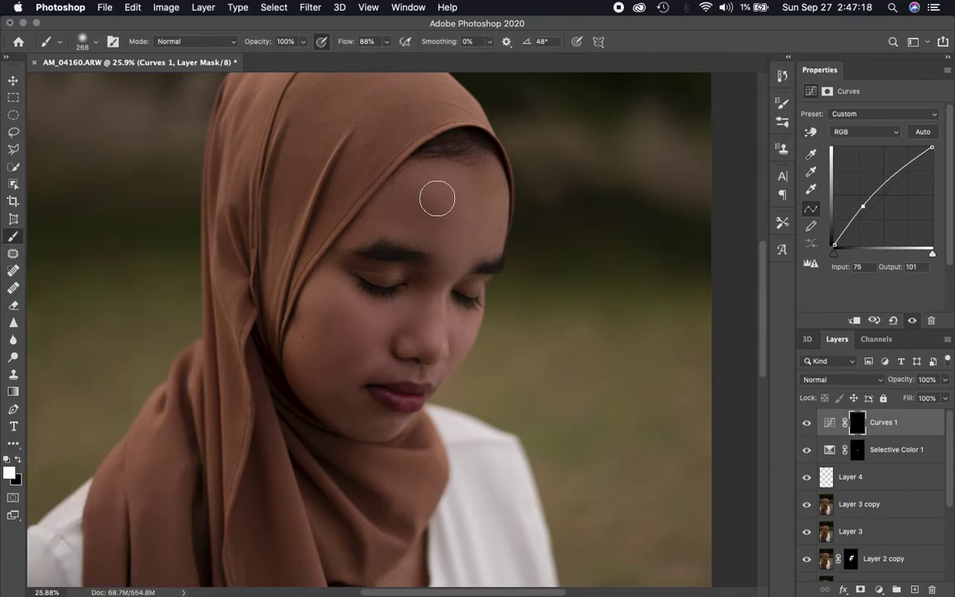
{"action": "scroll", "coordinate": [436, 199], "scroll_direction": "up", "scroll_amount": 1}
{"action": "scroll", "coordinate": [437, 198], "scroll_direction": "up", "scroll_amount": 1}
{"action": "scroll", "coordinate": [437, 191], "scroll_direction": "up", "scroll_amount": 1}
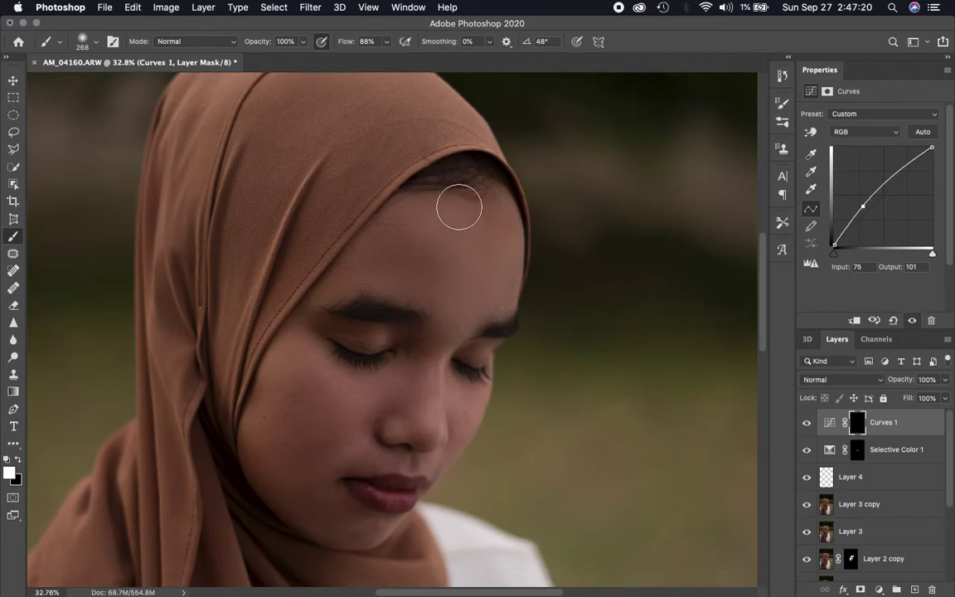
{"action": "left_click_drag", "start_coordinate": [458, 207], "coordinate": [404, 223]}
{"action": "key", "text": "ctrl+z"}
{"action": "right_click", "coordinate": [404, 224]}
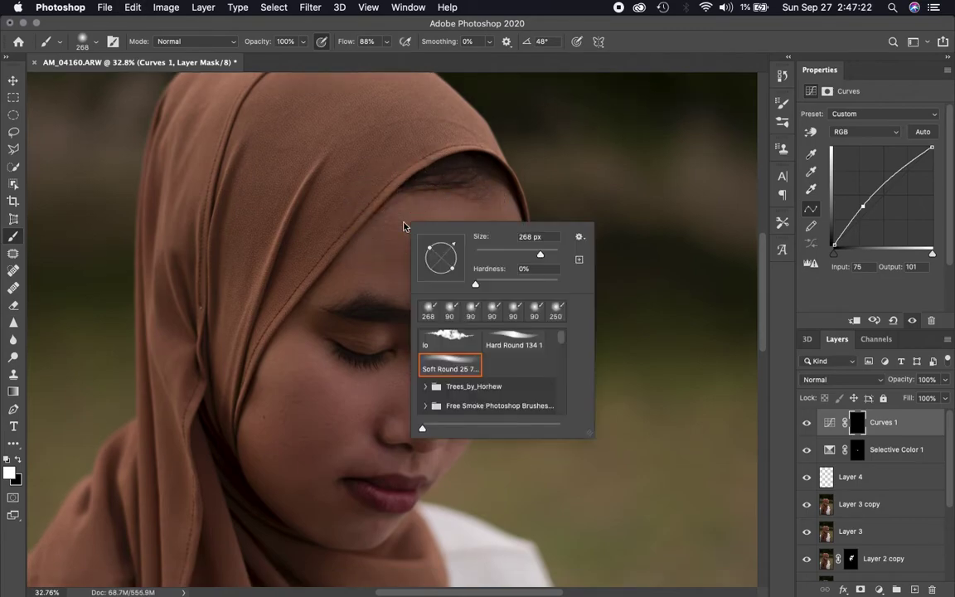
{"action": "mouse_move", "coordinate": [454, 205]}
{"action": "left_mouse_down"}
{"action": "mouse_move", "coordinate": [462, 202]}
{"action": "mouse_move", "coordinate": [379, 249]}
{"action": "mouse_move", "coordinate": [286, 369]}
{"action": "mouse_move", "coordinate": [274, 479]}
{"action": "mouse_move", "coordinate": [397, 488]}
{"action": "mouse_move", "coordinate": [288, 412]}
{"action": "mouse_move", "coordinate": [368, 293]}
{"action": "mouse_move", "coordinate": [486, 231]}
{"action": "mouse_move", "coordinate": [496, 243]}
{"action": "mouse_move", "coordinate": [490, 307]}
{"action": "mouse_move", "coordinate": [460, 351]}
{"action": "mouse_move", "coordinate": [453, 403]}
{"action": "mouse_move", "coordinate": [405, 473]}
{"action": "mouse_move", "coordinate": [461, 271]}
{"action": "mouse_move", "coordinate": [331, 455]}
{"action": "mouse_move", "coordinate": [340, 460]}
{"action": "left_mouse_up"}
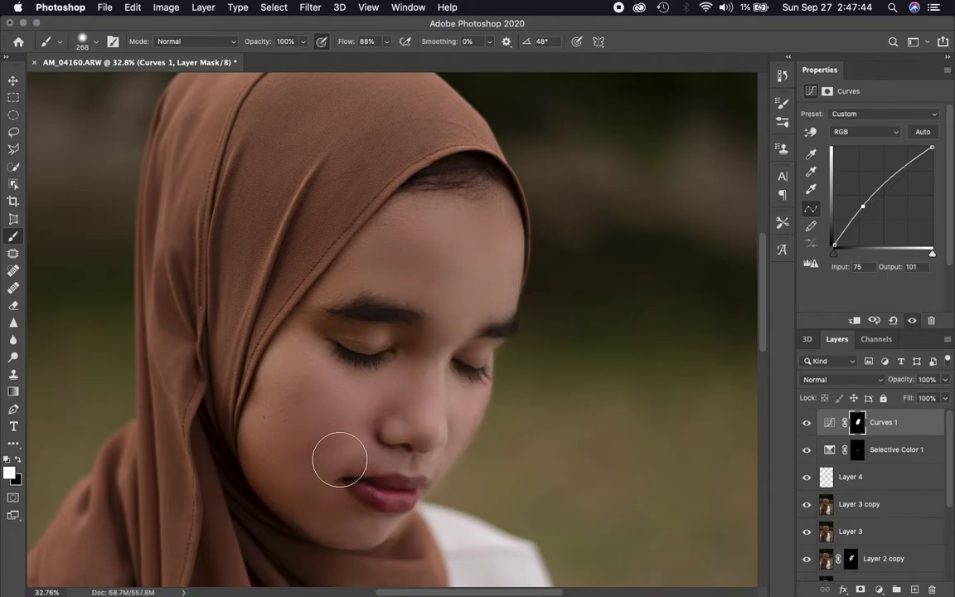
Step: Shrink the brush to 80 px and paint brightening around the lips, chin, eye and cheek
{"action": "scroll", "coordinate": [344, 441], "scroll_direction": "up", "scroll_amount": 2}
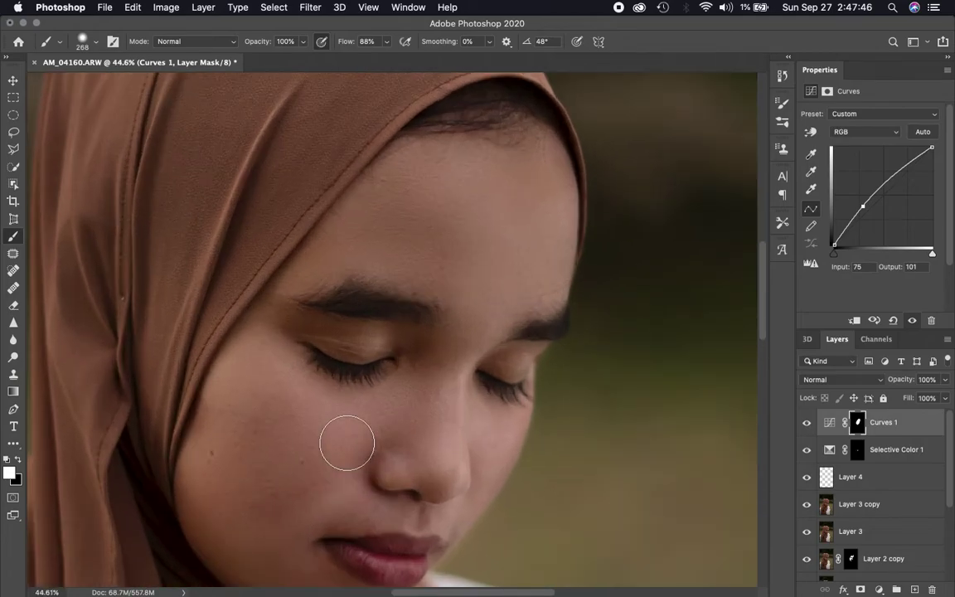
{"action": "scroll", "coordinate": [345, 443], "scroll_direction": "up", "scroll_amount": 2}
{"action": "scroll", "coordinate": [343, 441], "scroll_direction": "up", "scroll_amount": 1}
{"action": "scroll", "coordinate": [349, 417], "scroll_direction": "up", "scroll_amount": 1}
{"action": "key", "text": "bracketleft"}
{"action": "key", "text": "bracketleft"}
{"action": "key", "text": "bracketleft"}
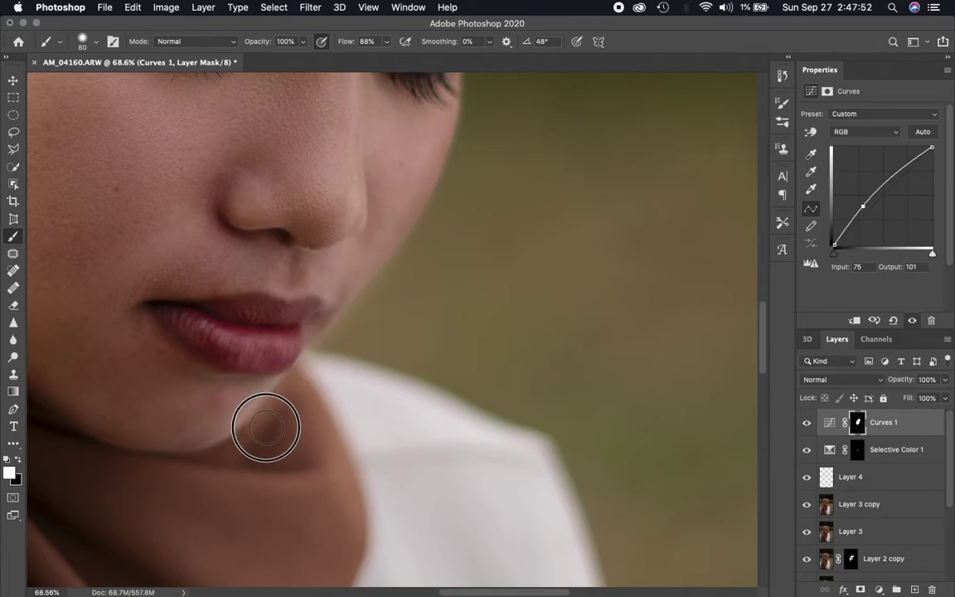
{"action": "scroll", "coordinate": [439, 336], "scroll_direction": "up", "scroll_amount": 2}
{"action": "scroll", "coordinate": [439, 336], "scroll_direction": "right", "scroll_amount": 2}
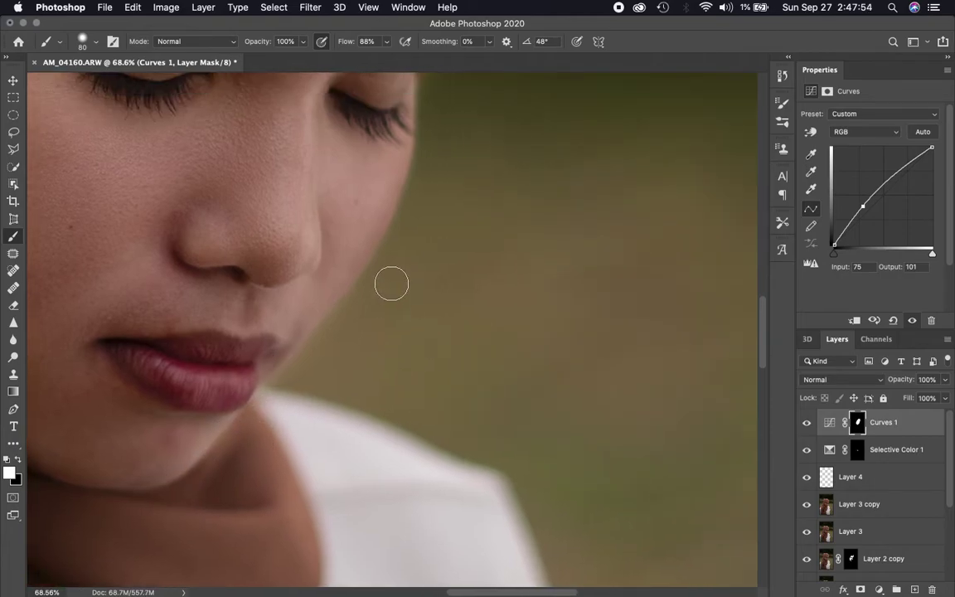
{"action": "left_click_drag", "start_coordinate": [393, 265], "coordinate": [281, 396]}
{"action": "scroll", "coordinate": [281, 396], "scroll_direction": "up", "scroll_amount": 5}
{"action": "scroll", "coordinate": [281, 396], "scroll_direction": "right", "scroll_amount": 4}
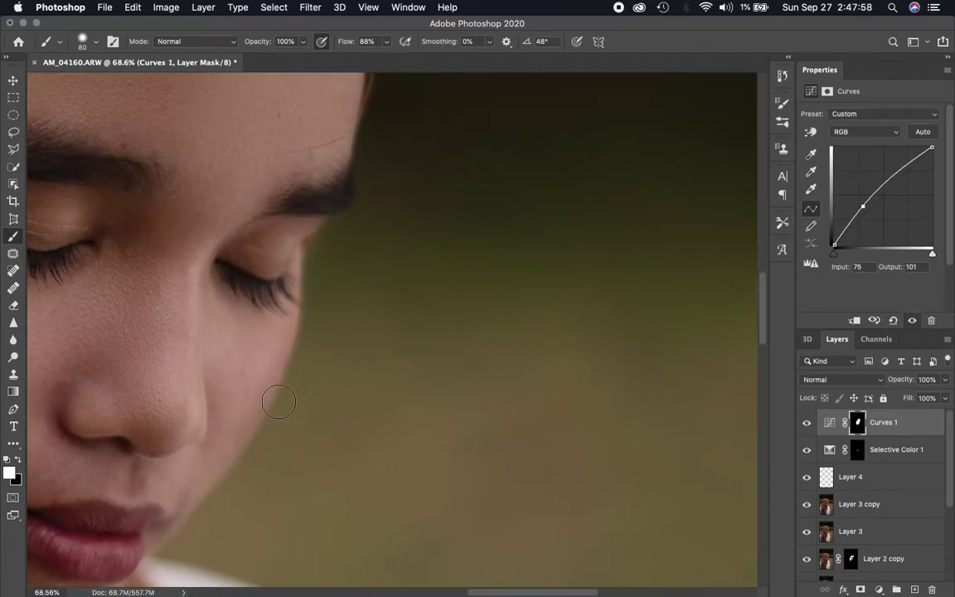
{"action": "mouse_move", "coordinate": [327, 267]}
{"action": "left_mouse_down"}
{"action": "mouse_move", "coordinate": [295, 312]}
{"action": "mouse_move", "coordinate": [299, 384]}
{"action": "left_mouse_up"}
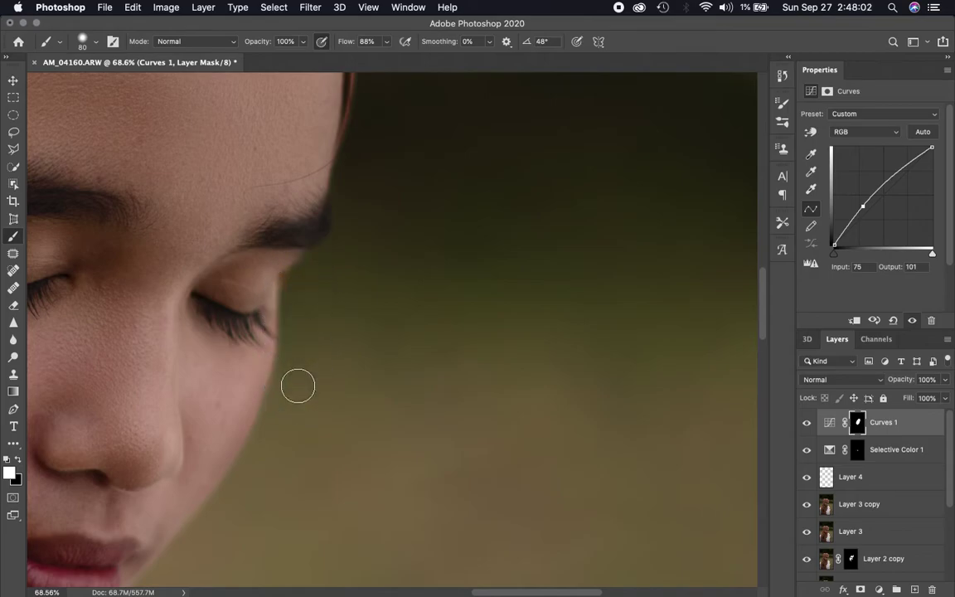
Step: Extend the Curves 1 brightening along the hood edge and down the face
{"action": "scroll", "coordinate": [298, 383], "scroll_direction": "up", "scroll_amount": 8}
{"action": "scroll", "coordinate": [298, 387], "scroll_direction": "down", "scroll_amount": 4}
{"action": "scroll", "coordinate": [297, 386], "scroll_direction": "left", "scroll_amount": 3}
{"action": "scroll", "coordinate": [298, 386], "scroll_direction": "down", "scroll_amount": 4}
{"action": "scroll", "coordinate": [297, 387], "scroll_direction": "left", "scroll_amount": 2}
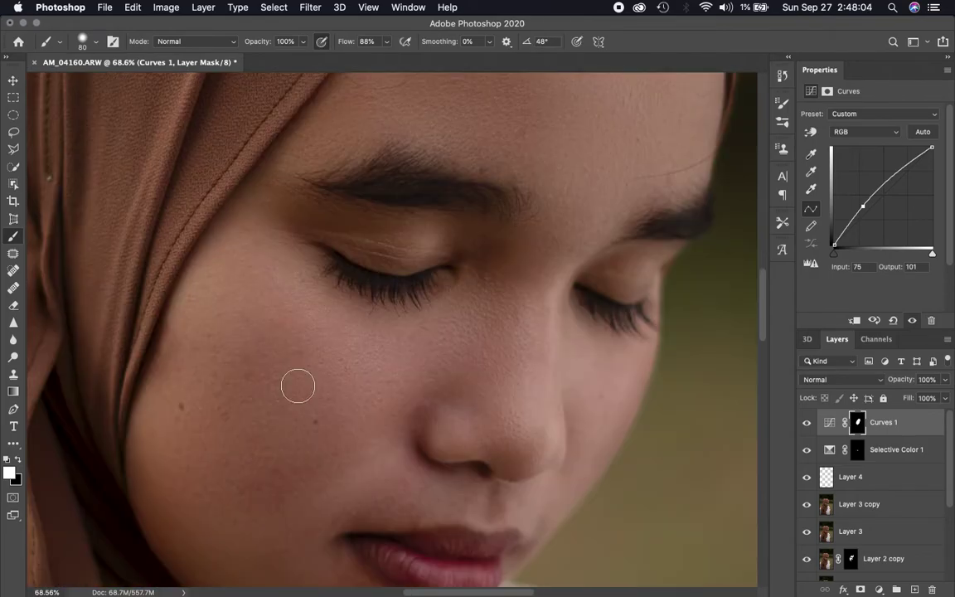
{"action": "scroll", "coordinate": [298, 386], "scroll_direction": "up", "scroll_amount": 2}
{"action": "left_click_drag", "start_coordinate": [375, 148], "coordinate": [167, 464]}
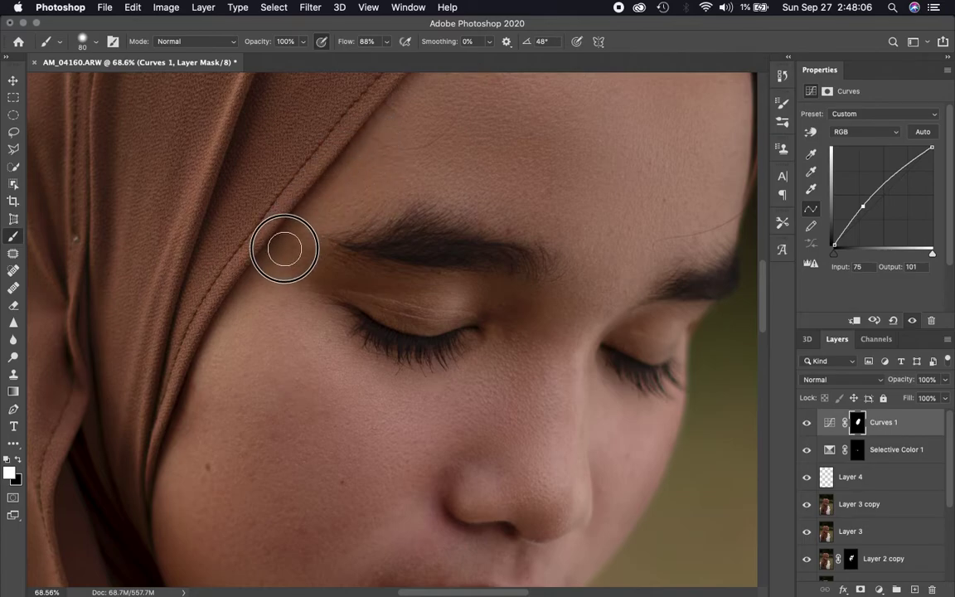
{"action": "scroll", "coordinate": [252, 436], "scroll_direction": "down", "scroll_amount": 2}
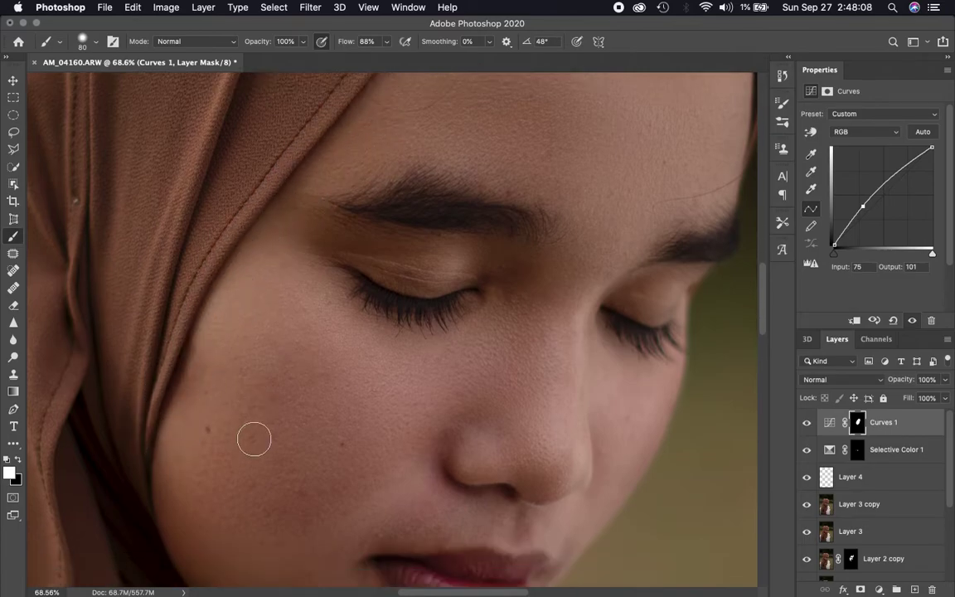
{"action": "scroll", "coordinate": [252, 424], "scroll_direction": "down", "scroll_amount": 5}
{"action": "scroll", "coordinate": [252, 413], "scroll_direction": "left", "scroll_amount": 3}
{"action": "left_click_drag", "start_coordinate": [278, 147], "coordinate": [198, 336]}
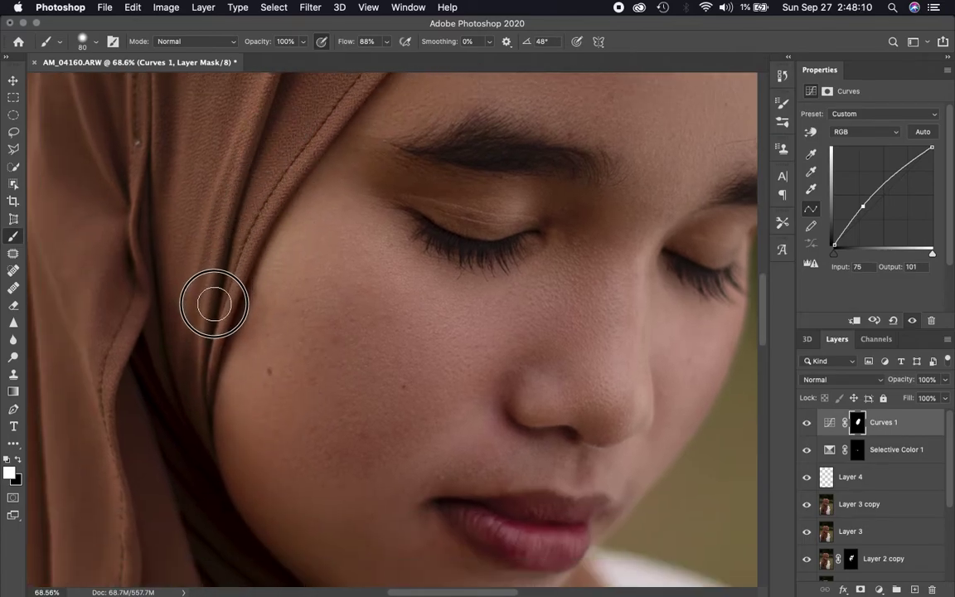
{"action": "scroll", "coordinate": [200, 340], "scroll_direction": "down", "scroll_amount": 5}
{"action": "scroll", "coordinate": [200, 340], "scroll_direction": "down", "scroll_amount": 2}
{"action": "scroll", "coordinate": [199, 339], "scroll_direction": "down", "scroll_amount": 2}
{"action": "scroll", "coordinate": [188, 358], "scroll_direction": "down", "scroll_amount": 4}
{"action": "scroll", "coordinate": [190, 358], "scroll_direction": "down", "scroll_amount": 1}
{"action": "key", "text": "ctrl+plus"}
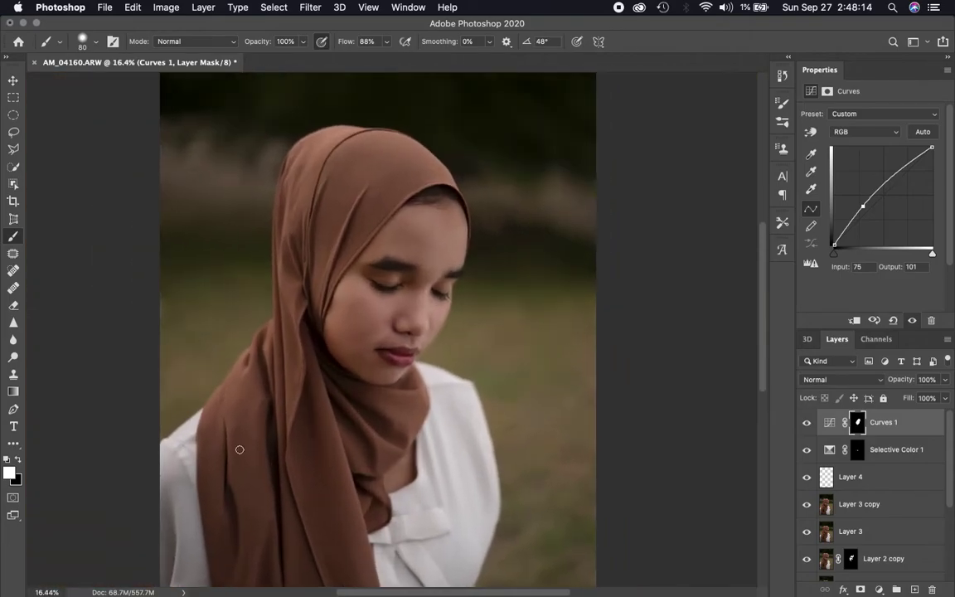
Step: Add a Curves 2 layer lifting input 33 to output 39, with its mask inverted to black
{"action": "left_click", "coordinate": [881, 589]}
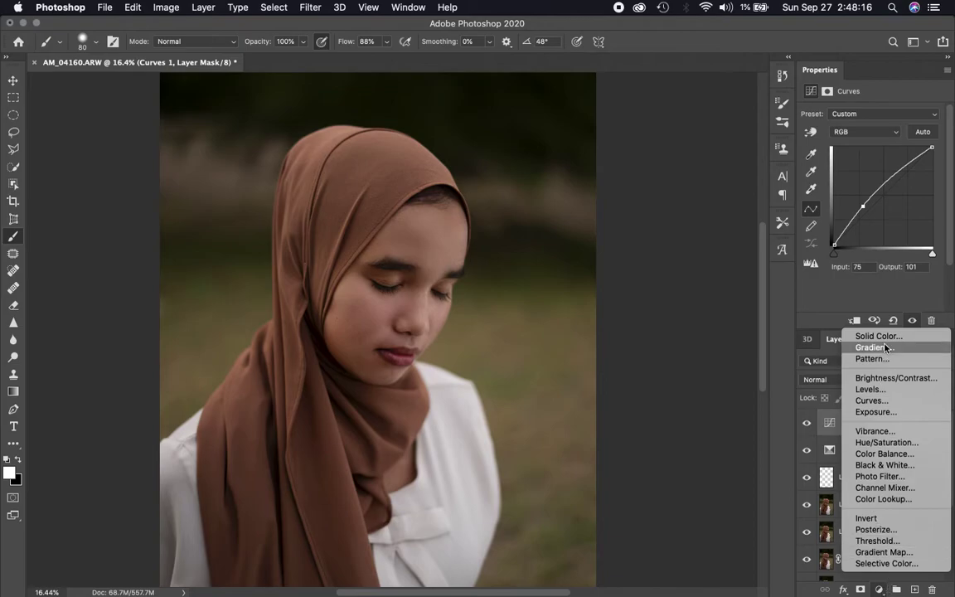
{"action": "key", "text": "Escape"}
{"action": "left_click", "coordinate": [810, 132]}
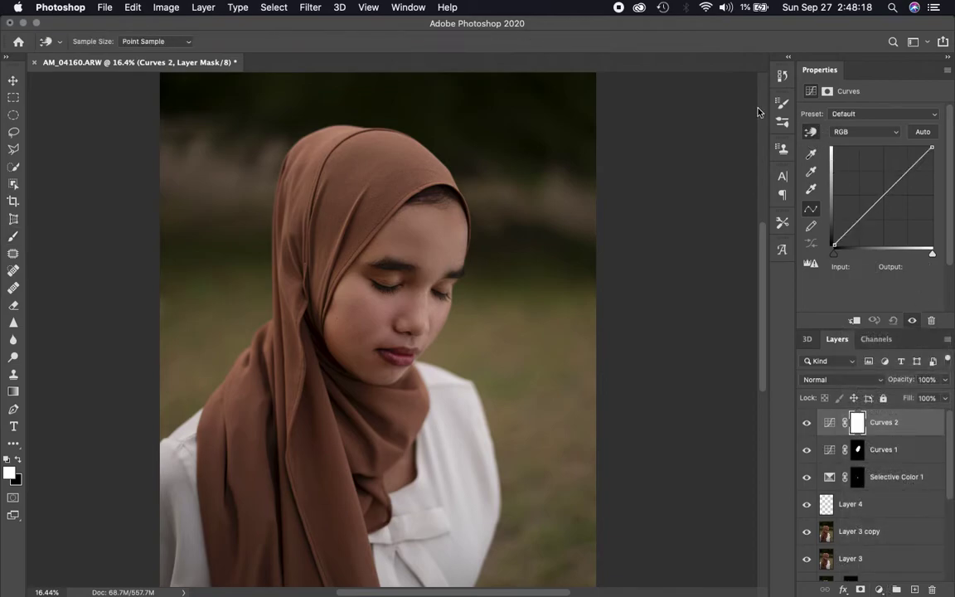
{"action": "left_click", "coordinate": [361, 160]}
{"action": "left_click_drag", "start_coordinate": [355, 160], "coordinate": [357, 173]}
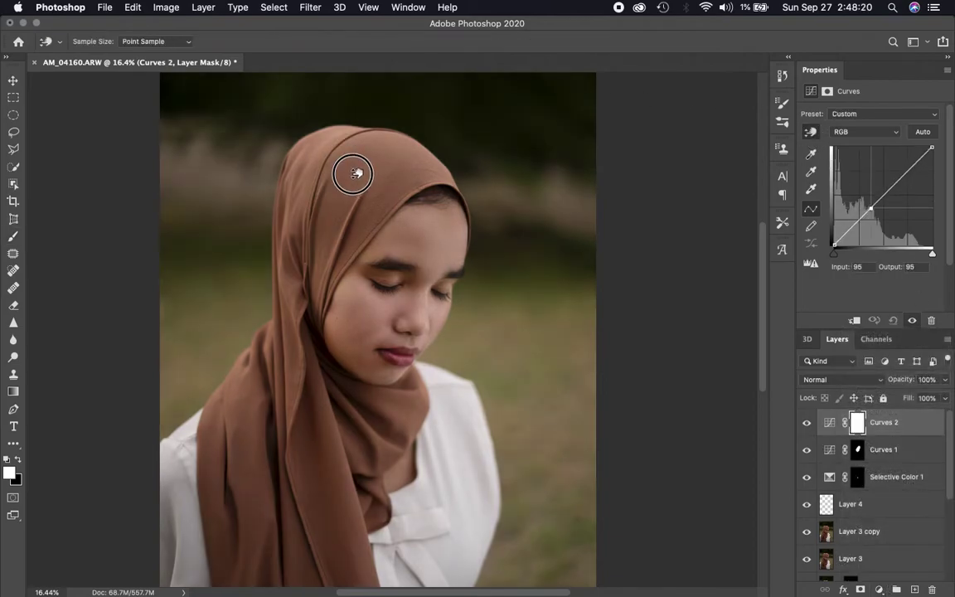
{"action": "key", "text": "super+z"}
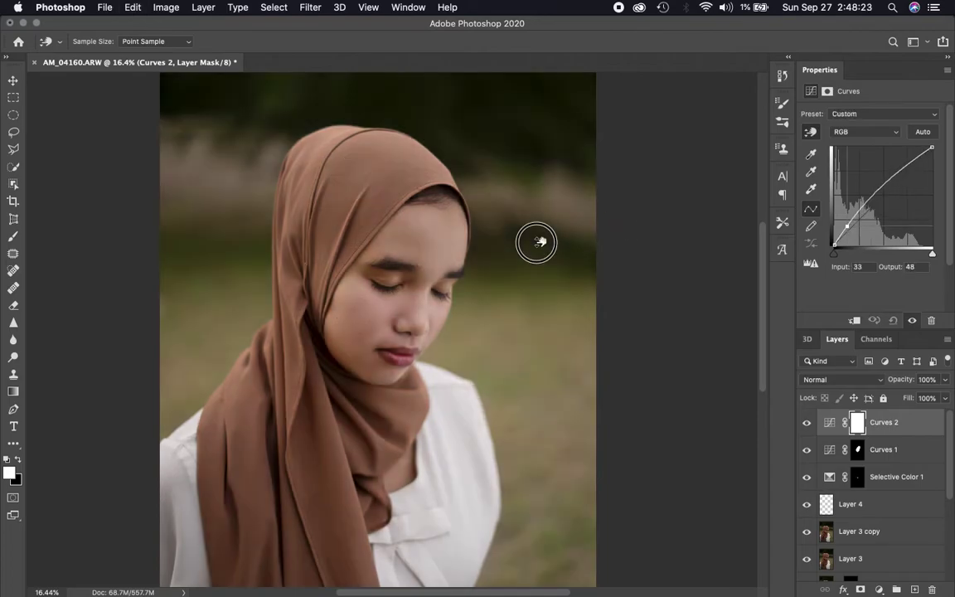
{"action": "left_click_drag", "start_coordinate": [534, 251], "coordinate": [538, 247]}
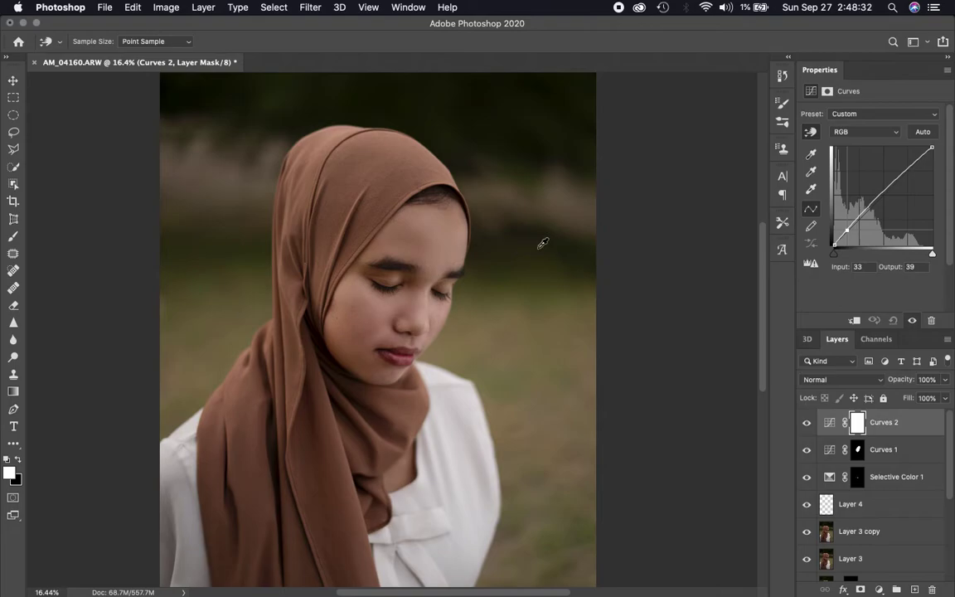
{"action": "key", "text": "ctrl+i"}
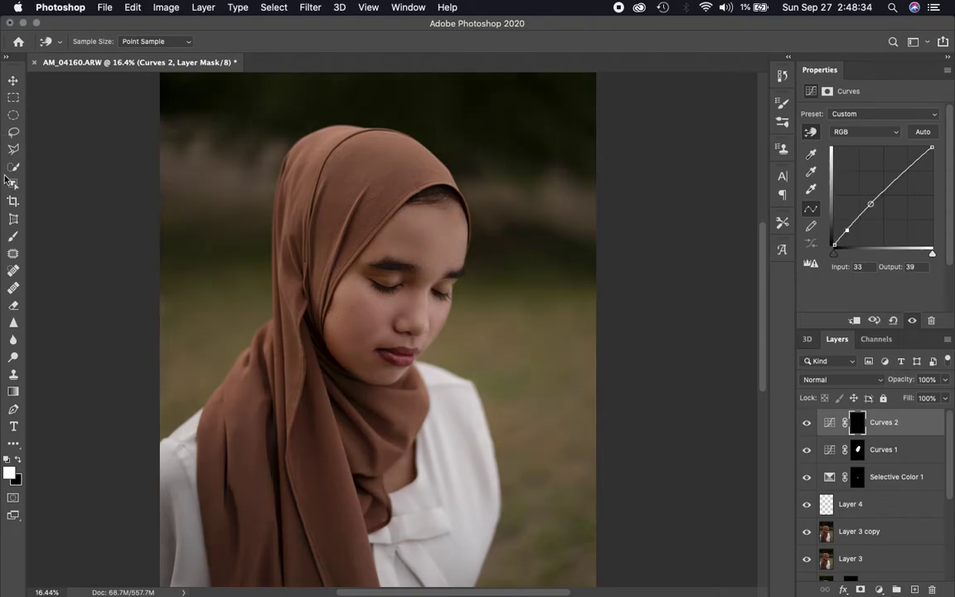
{"action": "left_click", "coordinate": [12, 239]}
Step: Set a soft 20–30 px brush and paint white on the Curves 2 mask over the nose bridge and tip
{"action": "scroll", "coordinate": [539, 426], "scroll_direction": "up", "scroll_amount": 3}
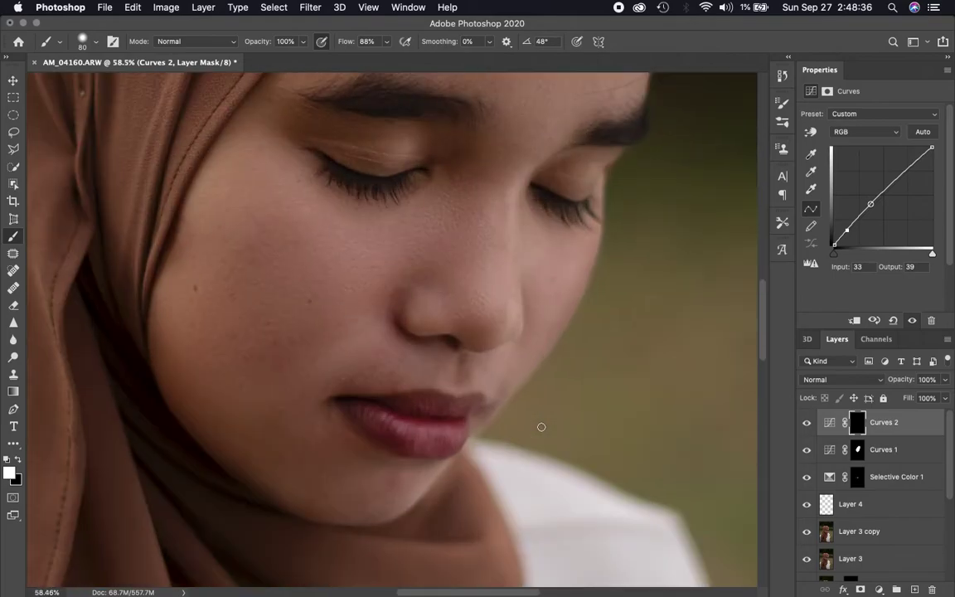
{"action": "scroll", "coordinate": [571, 362], "scroll_direction": "up", "scroll_amount": 2}
{"action": "scroll", "coordinate": [571, 360], "scroll_direction": "up", "scroll_amount": 2}
{"action": "scroll", "coordinate": [575, 353], "scroll_direction": "up", "scroll_amount": 2}
{"action": "scroll", "coordinate": [575, 353], "scroll_direction": "up", "scroll_amount": 1}
{"action": "scroll", "coordinate": [575, 352], "scroll_direction": "up", "scroll_amount": 1}
{"action": "scroll", "coordinate": [575, 352], "scroll_direction": "down", "scroll_amount": 3}
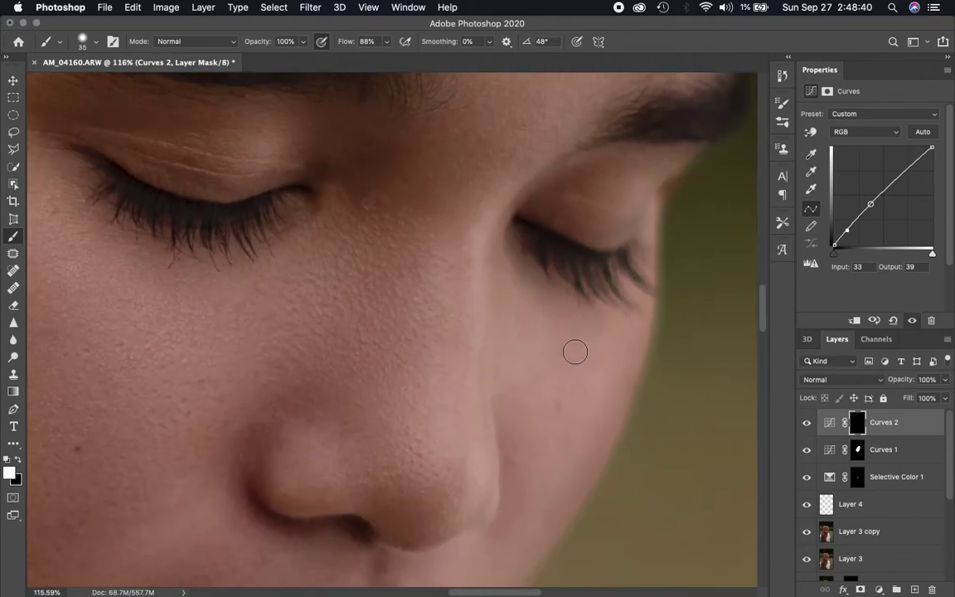
{"action": "scroll", "coordinate": [576, 352], "scroll_direction": "down", "scroll_amount": 1}
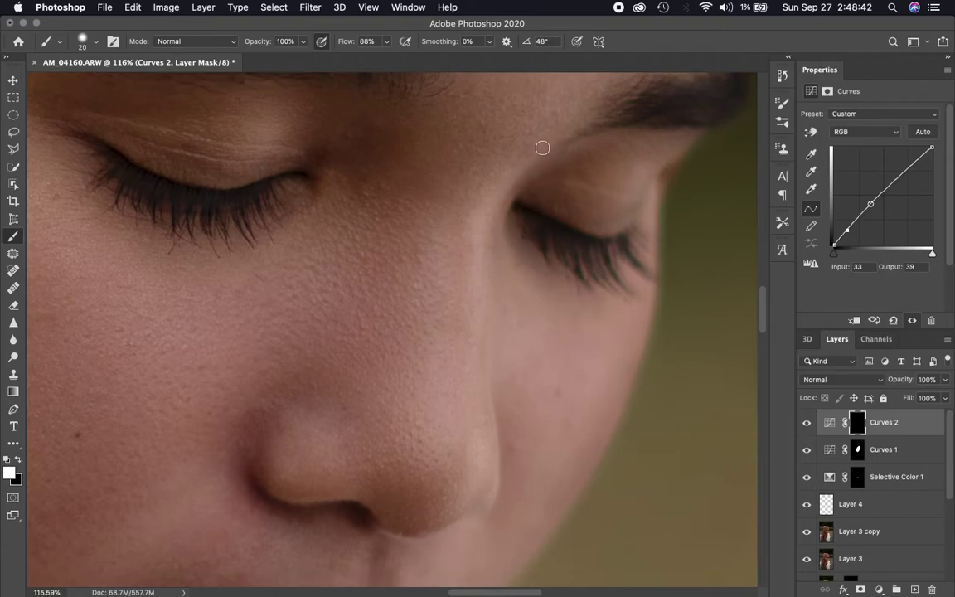
{"action": "right_click", "coordinate": [494, 210]}
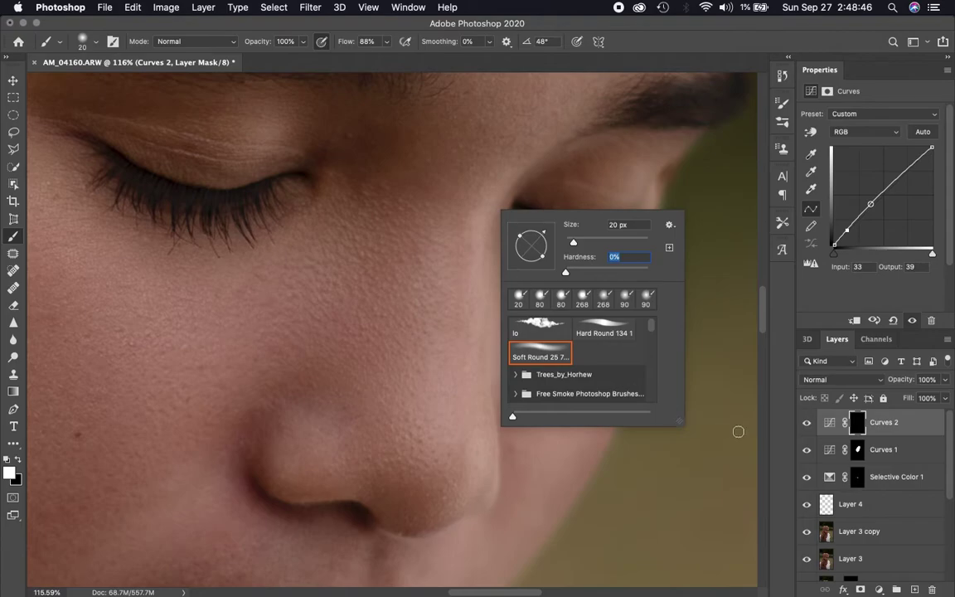
{"action": "key", "text": "Return"}
{"action": "mouse_move", "coordinate": [509, 177]}
{"action": "left_mouse_down"}
{"action": "mouse_move", "coordinate": [472, 304]}
{"action": "mouse_move", "coordinate": [470, 493]}
{"action": "mouse_move", "coordinate": [480, 258]}
{"action": "mouse_move", "coordinate": [497, 206]}
{"action": "left_mouse_up"}
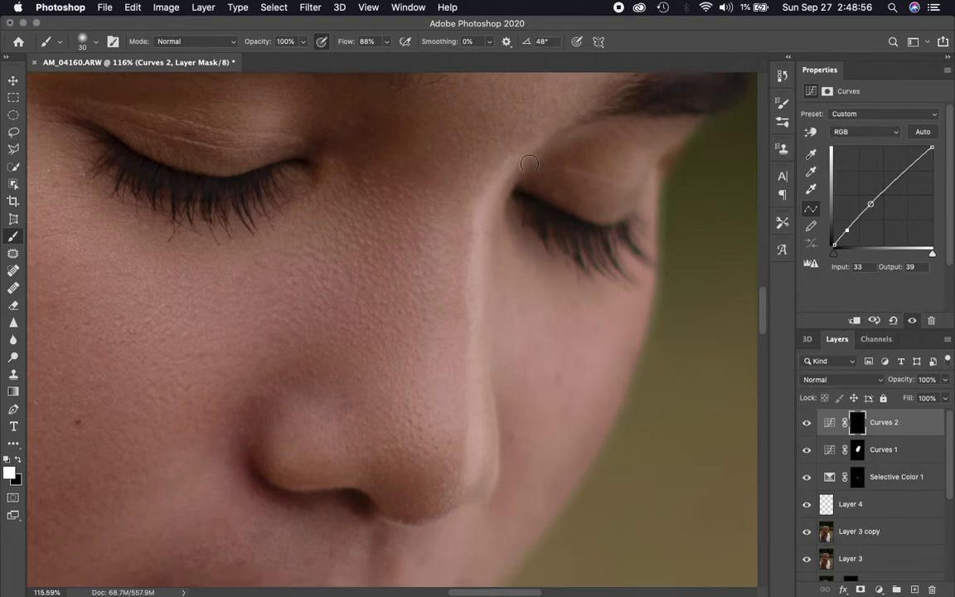
{"action": "scroll", "coordinate": [533, 440], "scroll_direction": "down", "scroll_amount": 5}
{"action": "scroll", "coordinate": [533, 440], "scroll_direction": "left", "scroll_amount": 3}
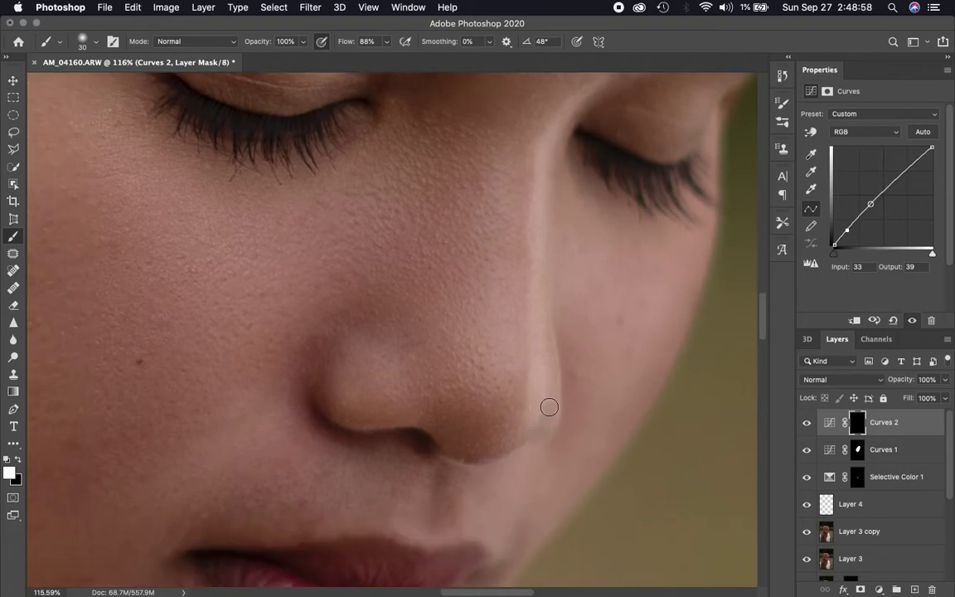
{"action": "mouse_move", "coordinate": [549, 405]}
{"action": "left_mouse_down"}
{"action": "mouse_move", "coordinate": [559, 403]}
{"action": "mouse_move", "coordinate": [524, 438]}
{"action": "mouse_move", "coordinate": [462, 460]}
{"action": "mouse_move", "coordinate": [537, 422]}
{"action": "left_mouse_up"}
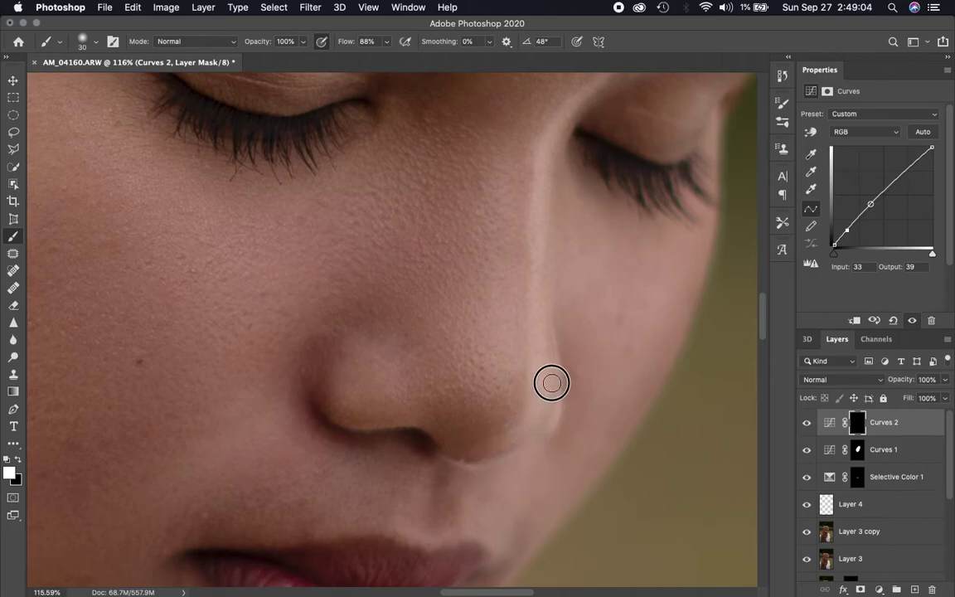
Step: Paint white around the nostril crease and along the upper lip
{"action": "scroll", "coordinate": [546, 291], "scroll_direction": "down", "scroll_amount": 5}
{"action": "scroll", "coordinate": [545, 290], "scroll_direction": "right", "scroll_amount": 3}
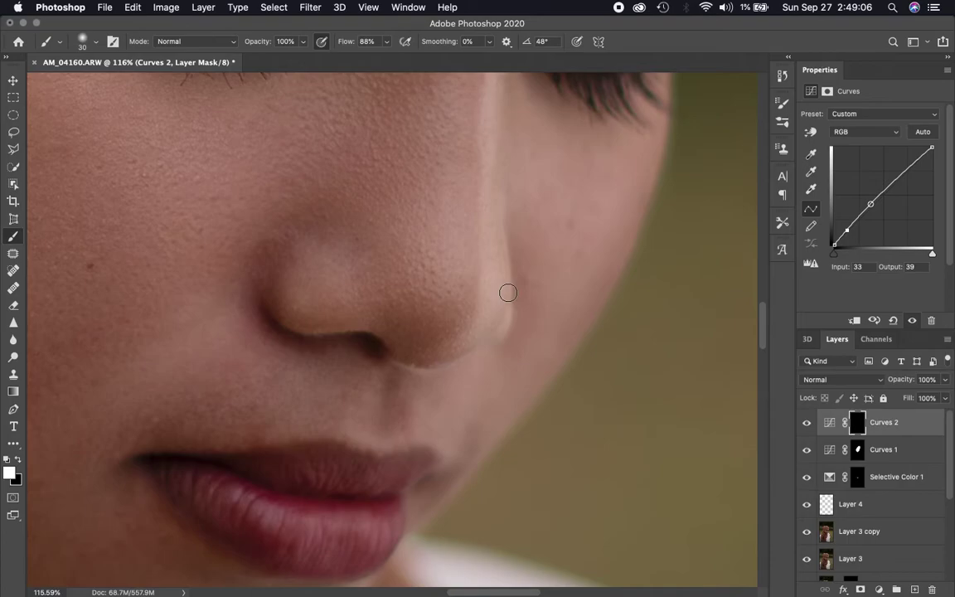
{"action": "scroll", "coordinate": [461, 344], "scroll_direction": "down", "scroll_amount": 2}
{"action": "scroll", "coordinate": [462, 344], "scroll_direction": "left", "scroll_amount": 2}
{"action": "scroll", "coordinate": [462, 344], "scroll_direction": "down", "scroll_amount": 2}
{"action": "scroll", "coordinate": [462, 344], "scroll_direction": "left", "scroll_amount": 2}
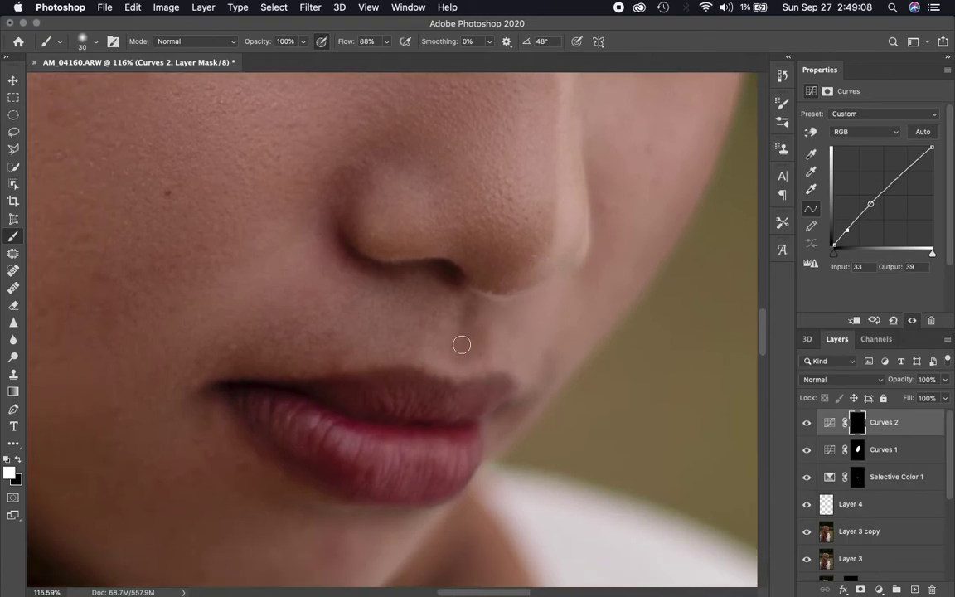
{"action": "mouse_move", "coordinate": [387, 231]}
{"action": "left_mouse_down"}
{"action": "mouse_move", "coordinate": [369, 222]}
{"action": "mouse_move", "coordinate": [401, 221]}
{"action": "mouse_move", "coordinate": [406, 179]}
{"action": "mouse_move", "coordinate": [449, 281]}
{"action": "left_mouse_up"}
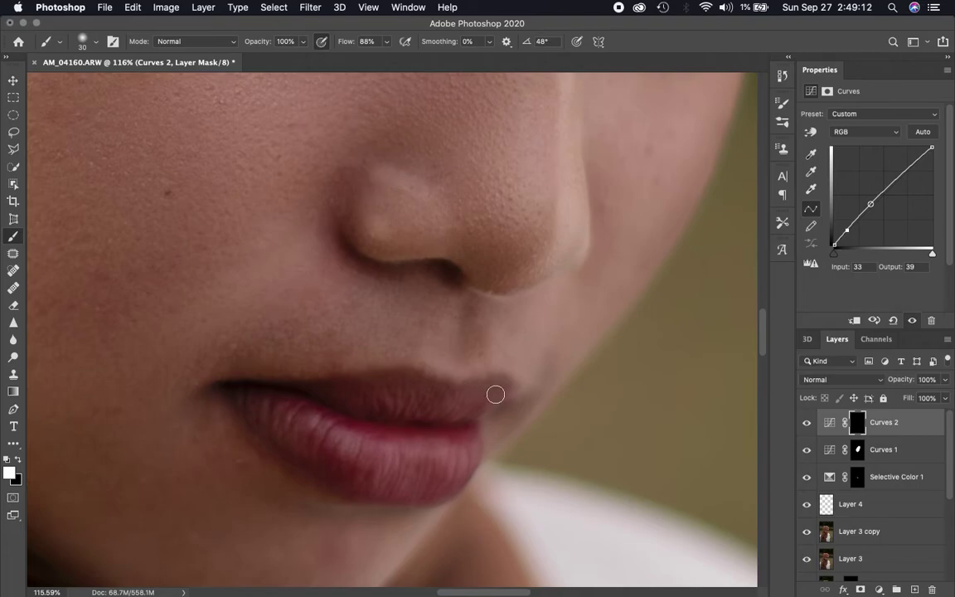
{"action": "scroll", "coordinate": [495, 395], "scroll_direction": "down", "scroll_amount": 2}
{"action": "scroll", "coordinate": [495, 394], "scroll_direction": "left", "scroll_amount": 2}
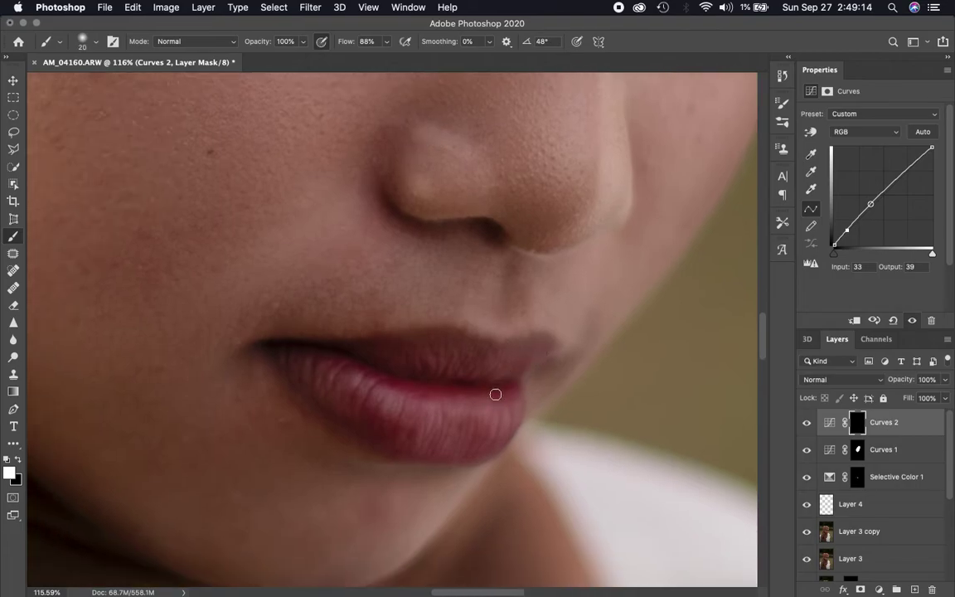
{"action": "left_click_drag", "start_coordinate": [562, 348], "coordinate": [452, 318]}
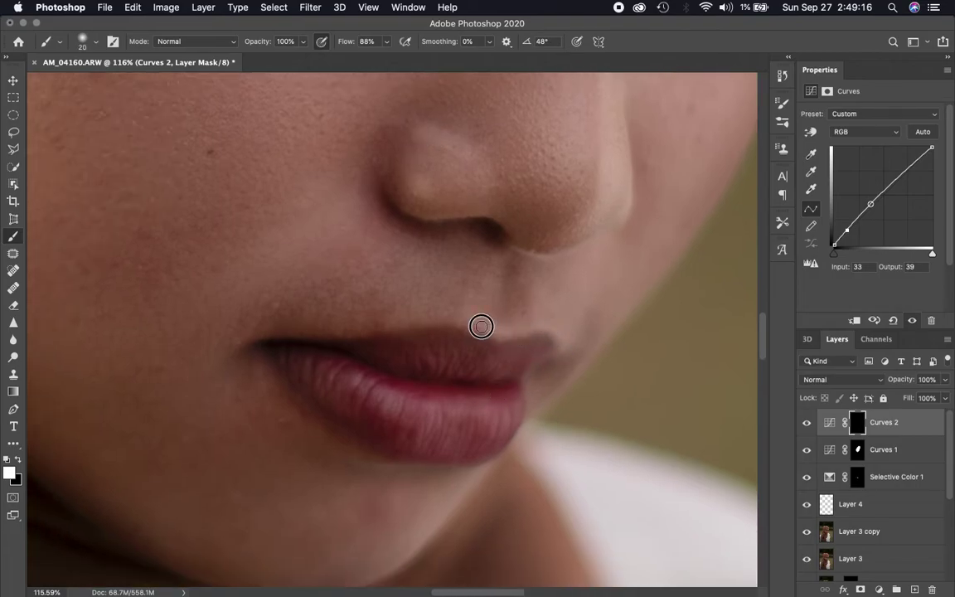
{"action": "left_click_drag", "start_coordinate": [452, 319], "coordinate": [345, 329]}
Step: Brighten the lower lip edge, philtrum and lip corner, then show the Curves 2 mask properties
{"action": "mouse_move", "coordinate": [332, 377]}
{"action": "left_mouse_down"}
{"action": "mouse_move", "coordinate": [405, 402]}
{"action": "mouse_move", "coordinate": [509, 414]}
{"action": "left_mouse_up"}
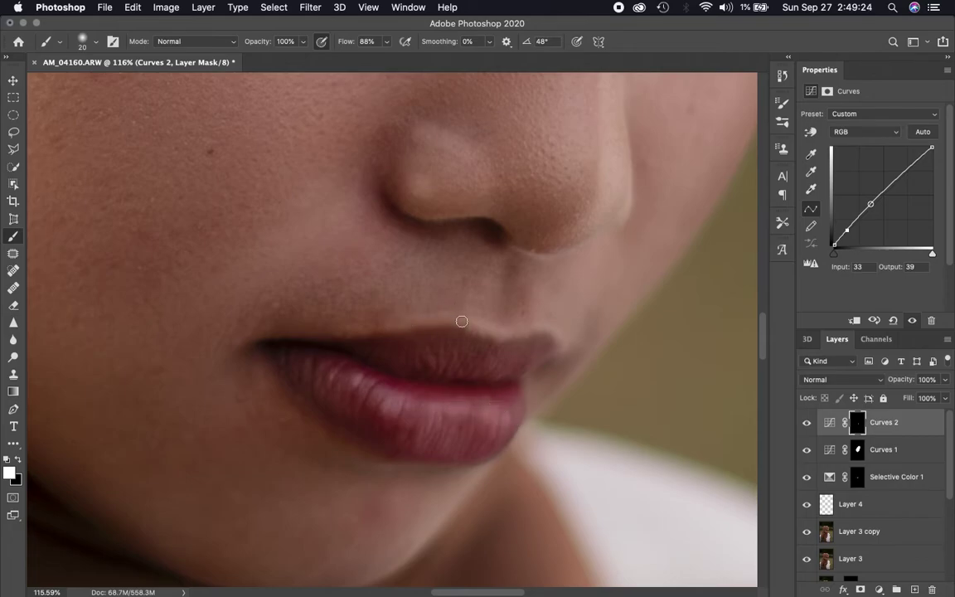
{"action": "left_click_drag", "start_coordinate": [466, 321], "coordinate": [477, 284]}
{"action": "left_click_drag", "start_coordinate": [531, 327], "coordinate": [530, 300]}
{"action": "left_click_drag", "start_coordinate": [565, 347], "coordinate": [535, 300]}
{"action": "key", "text": "ctrl+0"}
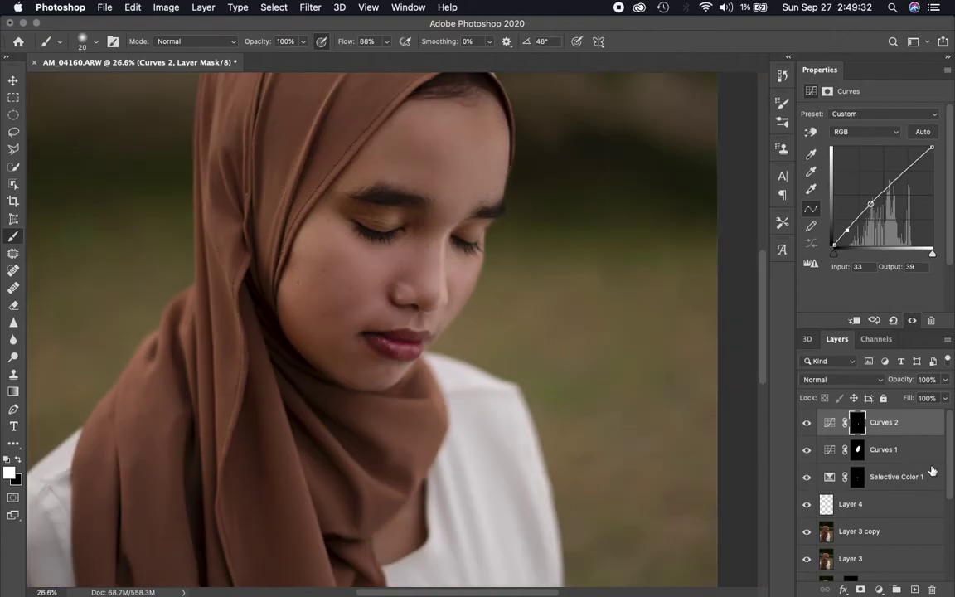
{"action": "left_click", "coordinate": [861, 423]}
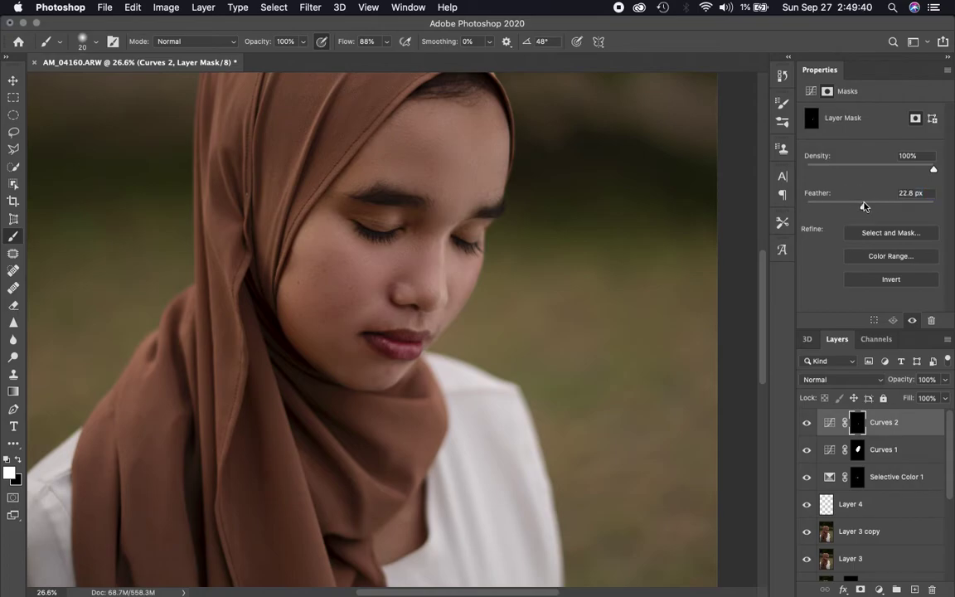
Step: Soften the Curves 2 mask feather to 8.6 px
{"action": "left_click_drag", "start_coordinate": [857, 206], "coordinate": [856, 207]}
{"action": "left_click_drag", "start_coordinate": [855, 206], "coordinate": [852, 206]}
{"action": "scroll", "coordinate": [427, 326], "scroll_direction": "up", "scroll_amount": 3}
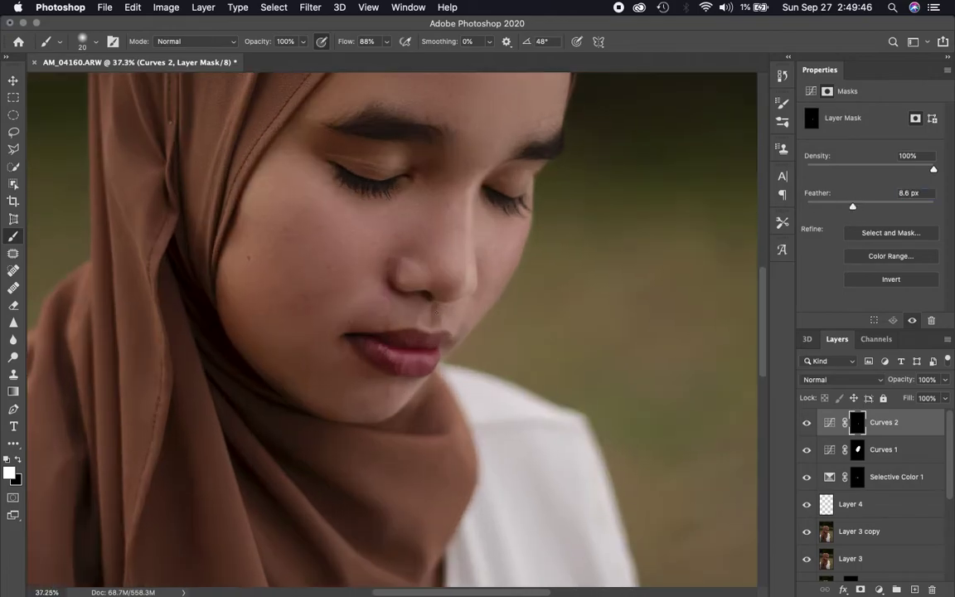
{"action": "scroll", "coordinate": [430, 315], "scroll_direction": "up", "scroll_amount": 3}
{"action": "scroll", "coordinate": [432, 299], "scroll_direction": "up", "scroll_amount": 2}
{"action": "scroll", "coordinate": [434, 285], "scroll_direction": "up", "scroll_amount": 1}
{"action": "scroll", "coordinate": [435, 285], "scroll_direction": "up", "scroll_amount": 2}
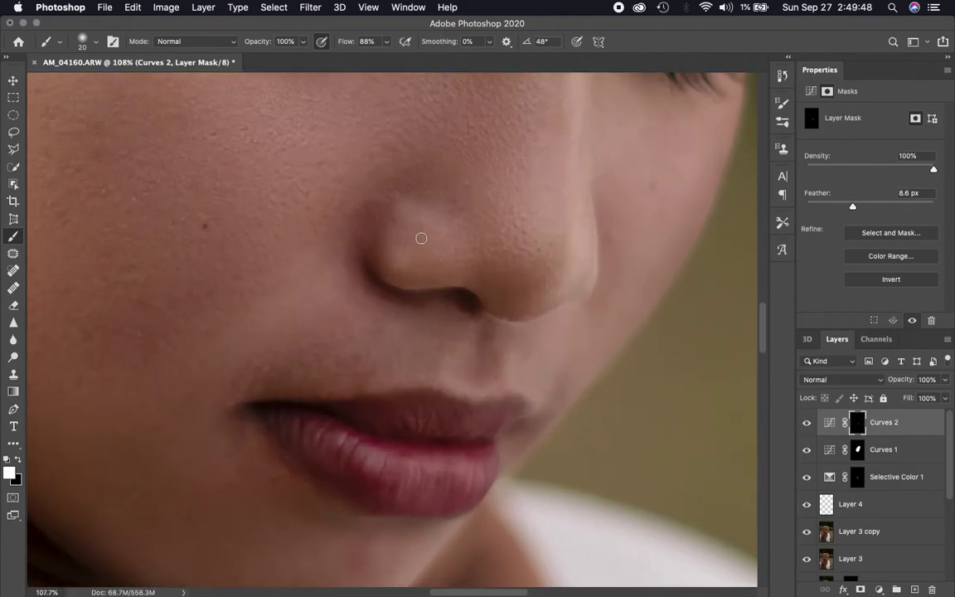
Step: Paint the Curves 2 adjustment around the nostril, the nose, and from the lip toward the nostril
{"action": "left_click_drag", "start_coordinate": [409, 252], "coordinate": [397, 259]}
{"action": "left_click_drag", "start_coordinate": [475, 234], "coordinate": [403, 188]}
{"action": "scroll", "coordinate": [460, 228], "scroll_direction": "left", "scroll_amount": 2}
{"action": "scroll", "coordinate": [459, 229], "scroll_direction": "down", "scroll_amount": 1}
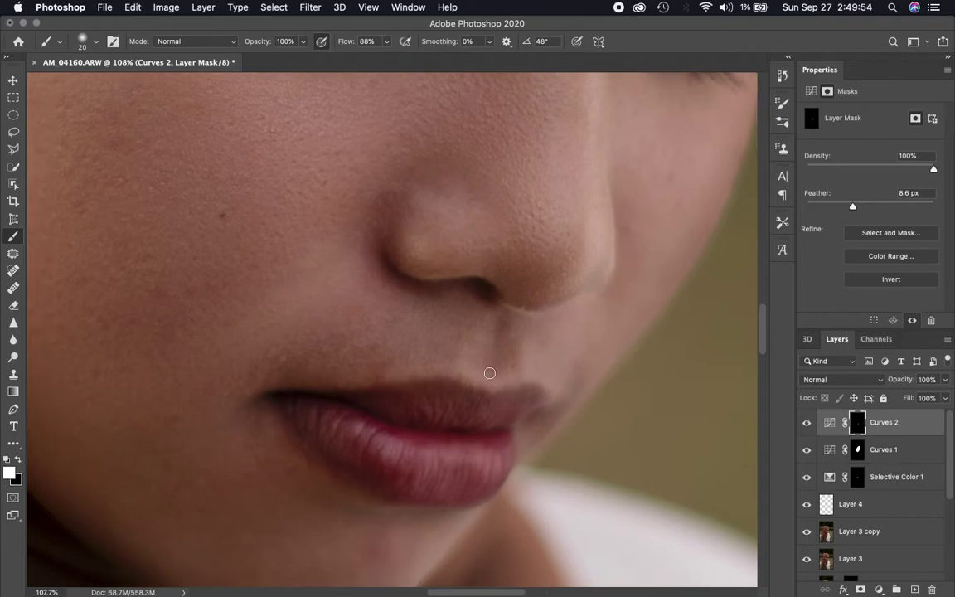
{"action": "left_click_drag", "start_coordinate": [463, 360], "coordinate": [467, 314]}
{"action": "scroll", "coordinate": [395, 327], "scroll_direction": "down", "scroll_amount": 2}
{"action": "scroll", "coordinate": [396, 326], "scroll_direction": "left", "scroll_amount": 2}
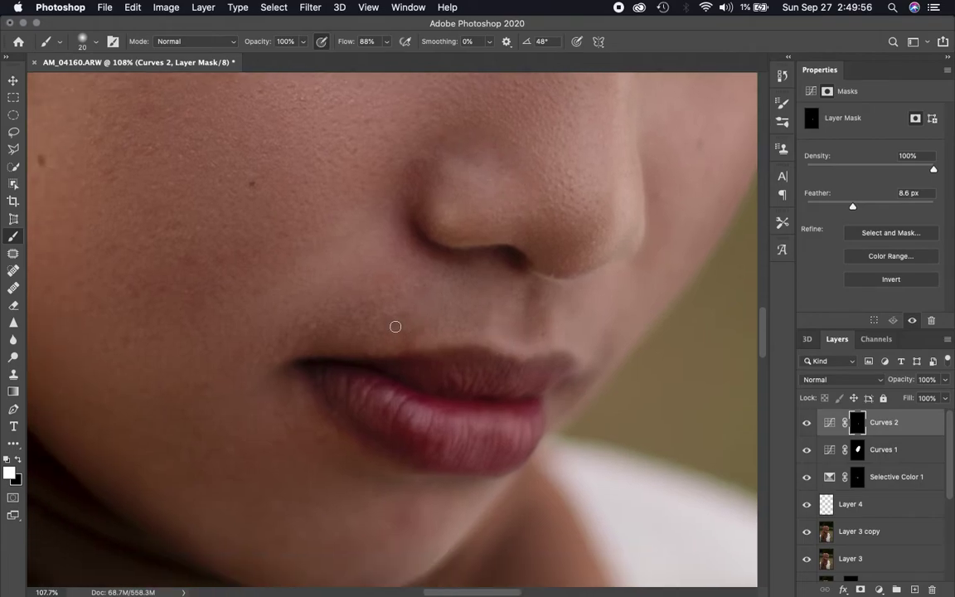
Step: With a roughly 70 px brush, paint the adjustment along the eyelid, then enlarge the brush to 250
{"action": "left_click_drag", "start_coordinate": [375, 330], "coordinate": [379, 321]}
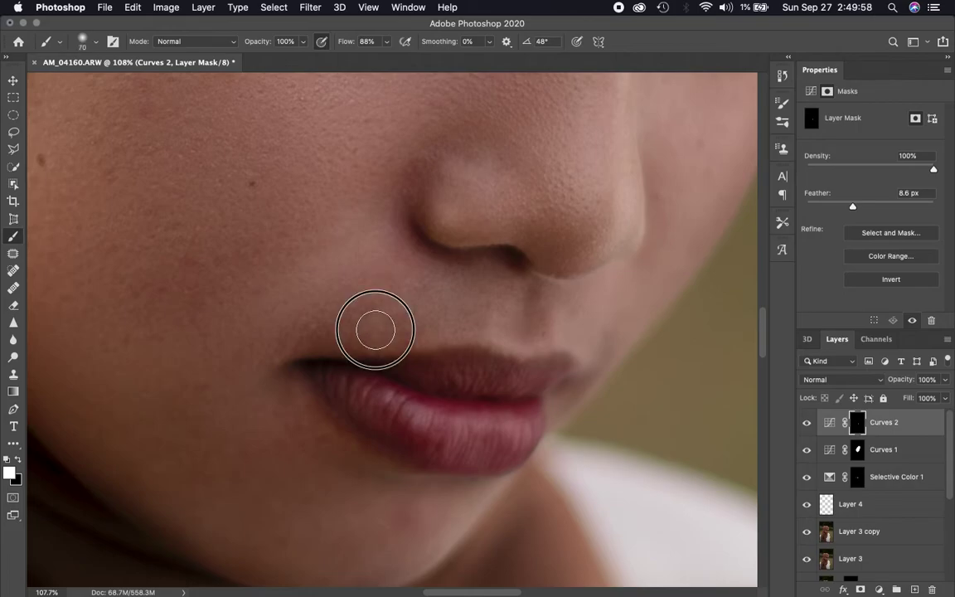
{"action": "scroll", "coordinate": [465, 374], "scroll_direction": "down", "scroll_amount": 5}
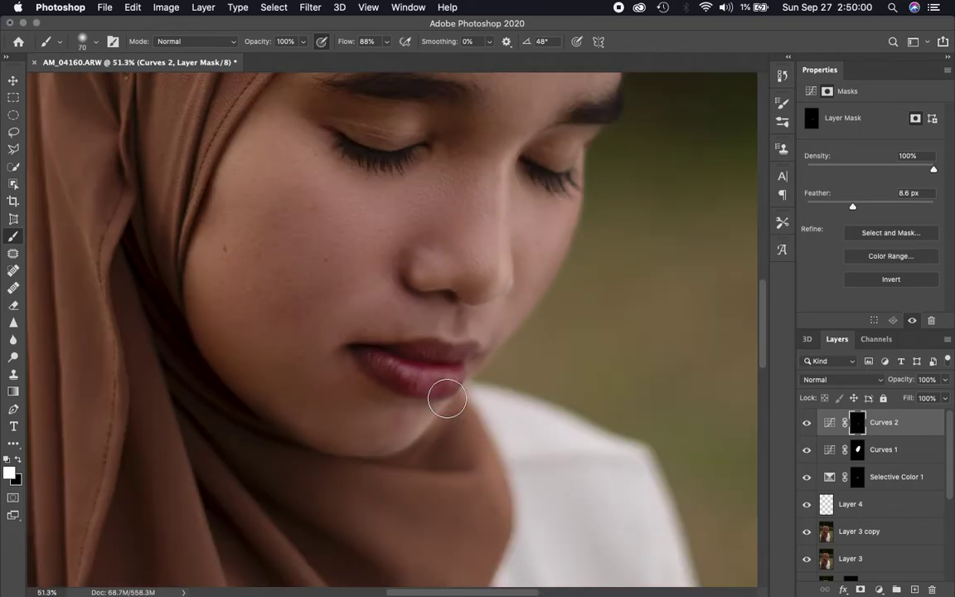
{"action": "scroll", "coordinate": [443, 395], "scroll_direction": "down", "scroll_amount": 3}
{"action": "scroll", "coordinate": [446, 398], "scroll_direction": "down", "scroll_amount": 2}
{"action": "scroll", "coordinate": [447, 399], "scroll_direction": "down", "scroll_amount": 1}
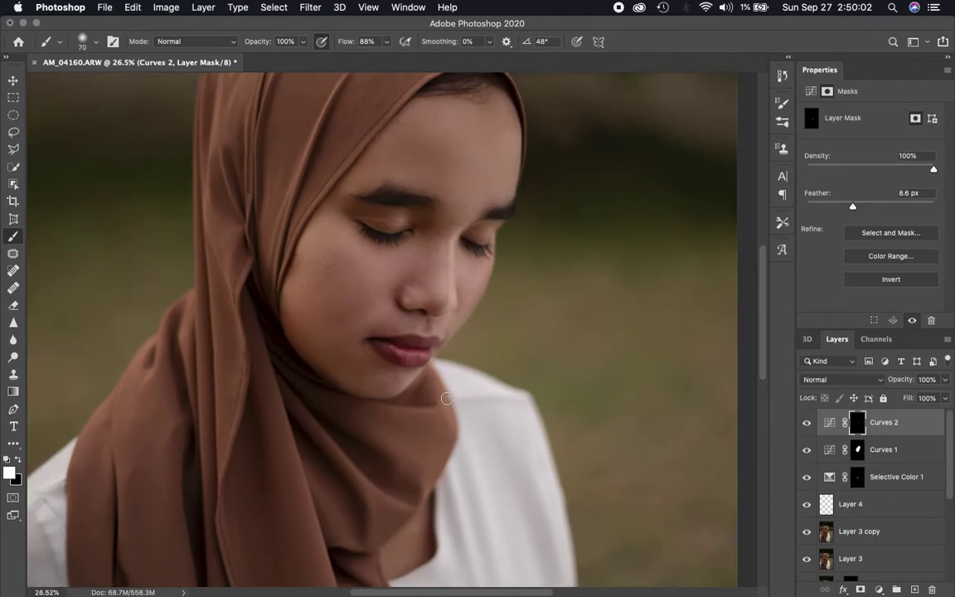
{"action": "scroll", "coordinate": [447, 398], "scroll_direction": "up", "scroll_amount": 1}
{"action": "scroll", "coordinate": [447, 398], "scroll_direction": "up", "scroll_amount": 1}
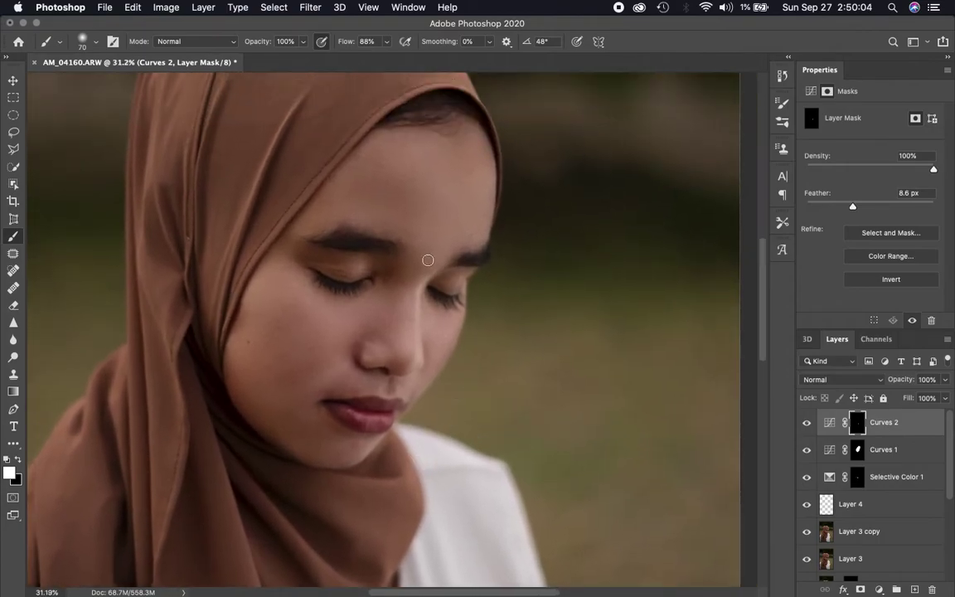
{"action": "left_click_drag", "start_coordinate": [362, 266], "coordinate": [327, 267]}
{"action": "scroll", "coordinate": [462, 396], "scroll_direction": "down", "scroll_amount": 1}
{"action": "scroll", "coordinate": [462, 396], "scroll_direction": "down", "scroll_amount": 1}
{"action": "scroll", "coordinate": [461, 391], "scroll_direction": "up", "scroll_amount": 1}
{"action": "scroll", "coordinate": [460, 388], "scroll_direction": "up", "scroll_amount": 1}
{"action": "scroll", "coordinate": [460, 389], "scroll_direction": "up", "scroll_amount": 2}
{"action": "key", "text": "bracketright"}
{"action": "key", "text": "bracketright"}
{"action": "key", "text": "bracketright"}
{"action": "key", "text": "bracketright"}
{"action": "key", "text": "bracketright"}
{"action": "left_click", "coordinate": [300, 47]}
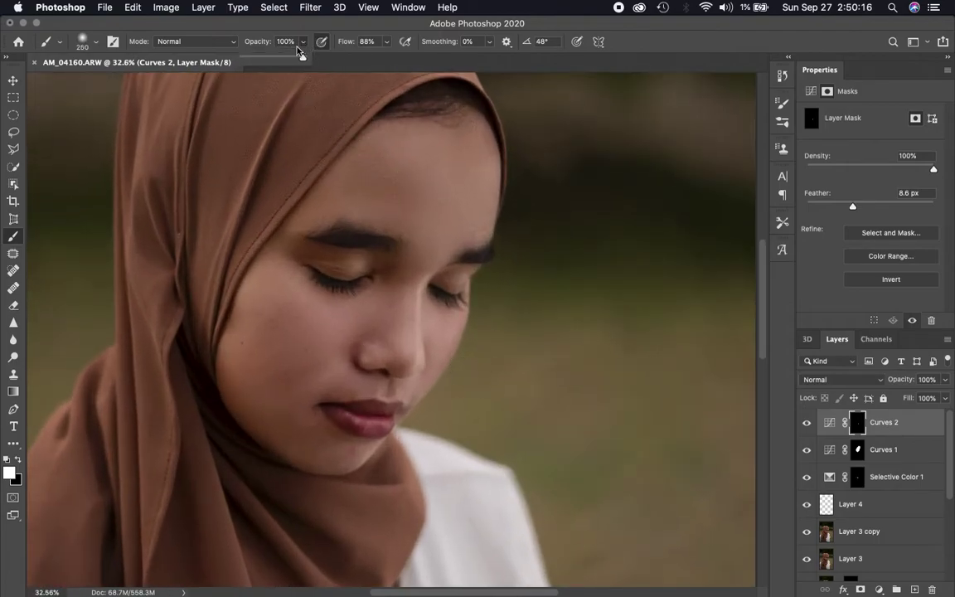
Step: At 37% brush opacity, paint Curves 2 over the cheek, nose, nostril, upper lip and lower lip
{"action": "left_click_drag", "start_coordinate": [313, 238], "coordinate": [296, 278]}
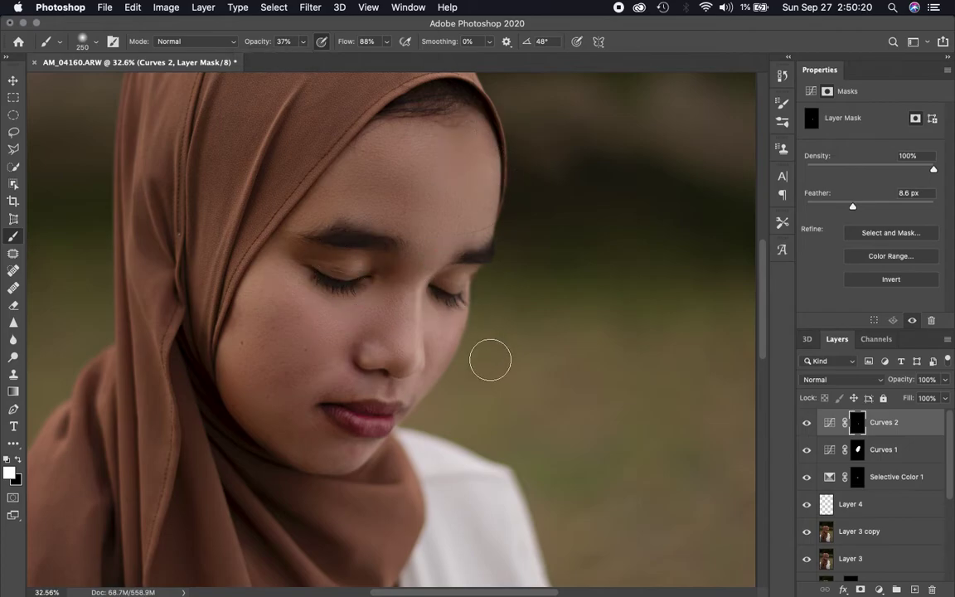
{"action": "scroll", "coordinate": [491, 361], "scroll_direction": "down", "scroll_amount": 2}
{"action": "scroll", "coordinate": [491, 361], "scroll_direction": "left", "scroll_amount": 2}
{"action": "left_click_drag", "start_coordinate": [490, 260], "coordinate": [416, 327]}
{"action": "left_click_drag", "start_coordinate": [477, 383], "coordinate": [399, 343]}
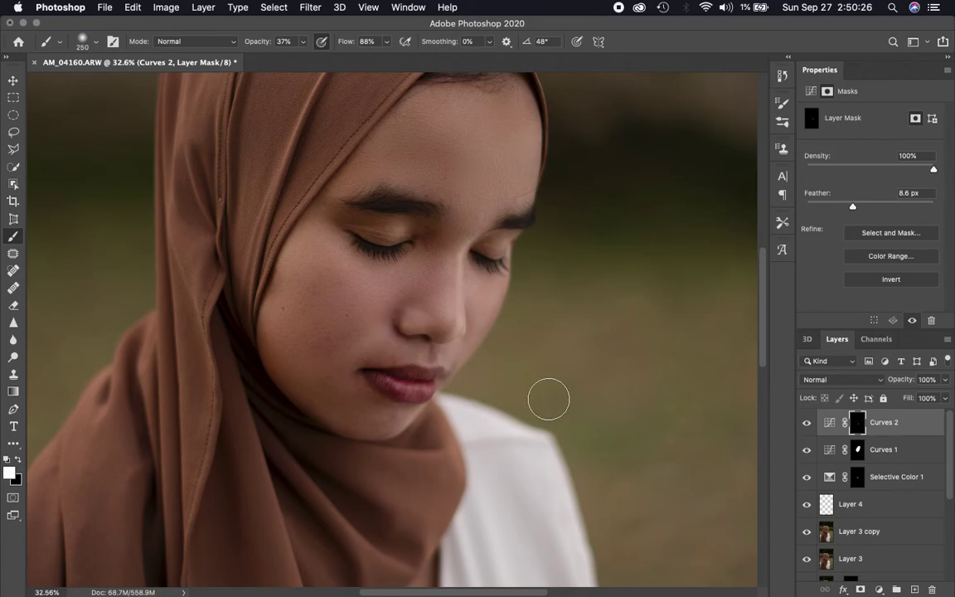
{"action": "left_click_drag", "start_coordinate": [405, 398], "coordinate": [289, 300]}
{"action": "scroll", "coordinate": [469, 367], "scroll_direction": "down", "scroll_amount": 3}
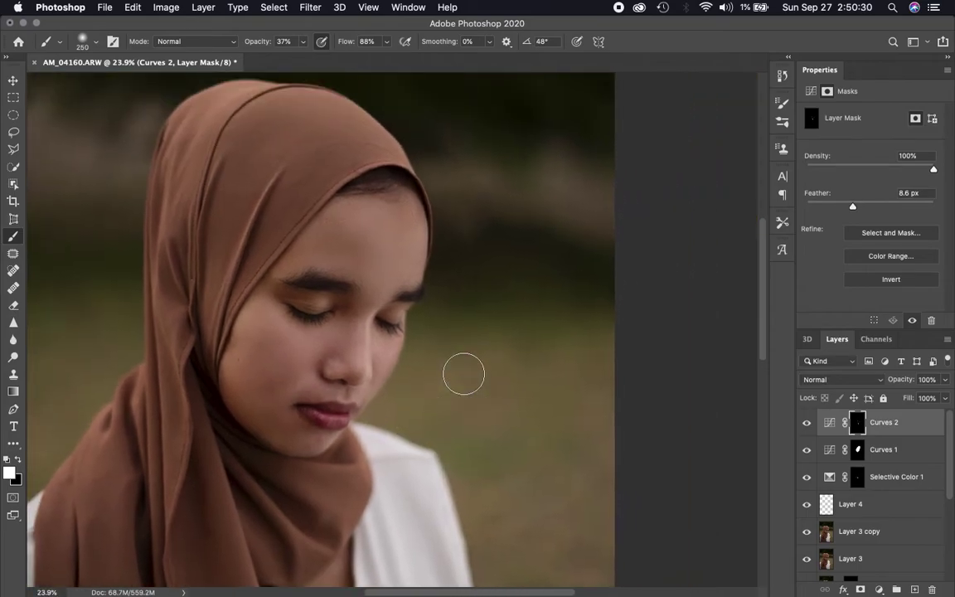
{"action": "scroll", "coordinate": [829, 497], "scroll_direction": "down", "scroll_amount": 1}
{"action": "scroll", "coordinate": [817, 567], "scroll_direction": "down", "scroll_amount": 5}
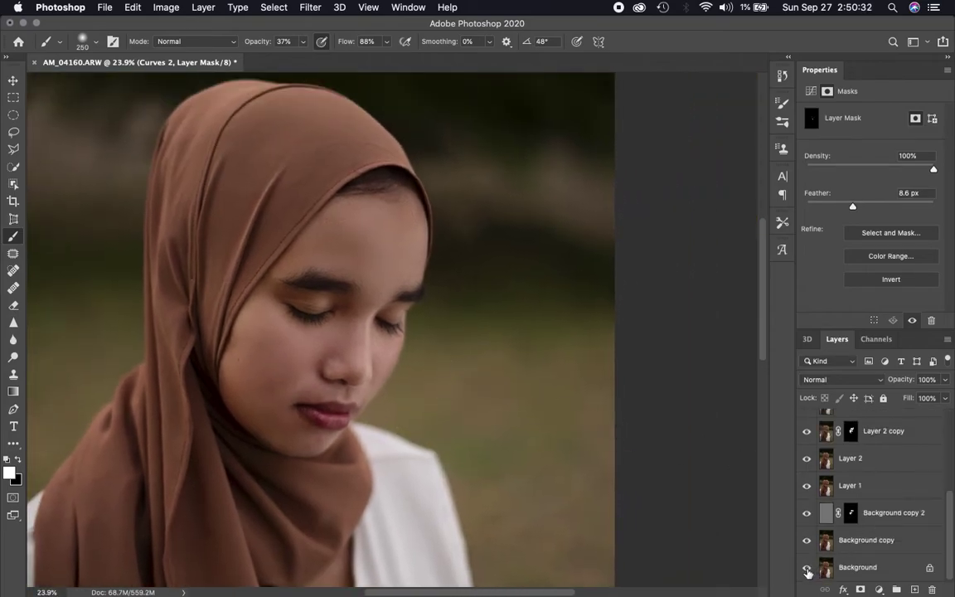
Step: Toggle the Background layer off and on twice to compare against the original
{"action": "left_click", "coordinate": [806, 569]}
{"action": "left_click", "coordinate": [807, 569]}
{"action": "scroll", "coordinate": [487, 459], "scroll_direction": "up", "scroll_amount": 4}
{"action": "scroll", "coordinate": [487, 458], "scroll_direction": "up", "scroll_amount": 1}
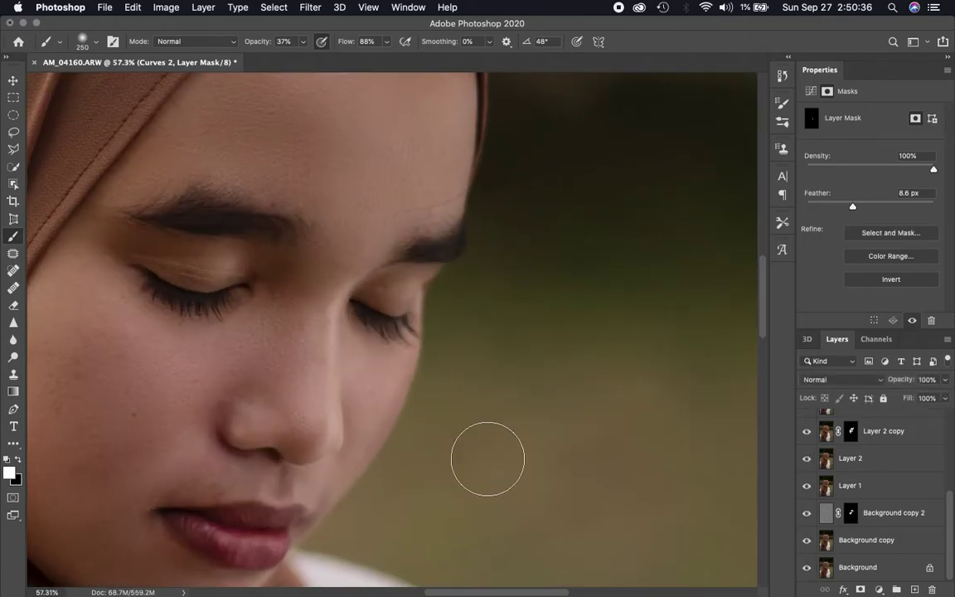
{"action": "scroll", "coordinate": [487, 458], "scroll_direction": "left", "scroll_amount": 2}
{"action": "left_click", "coordinate": [807, 568]}
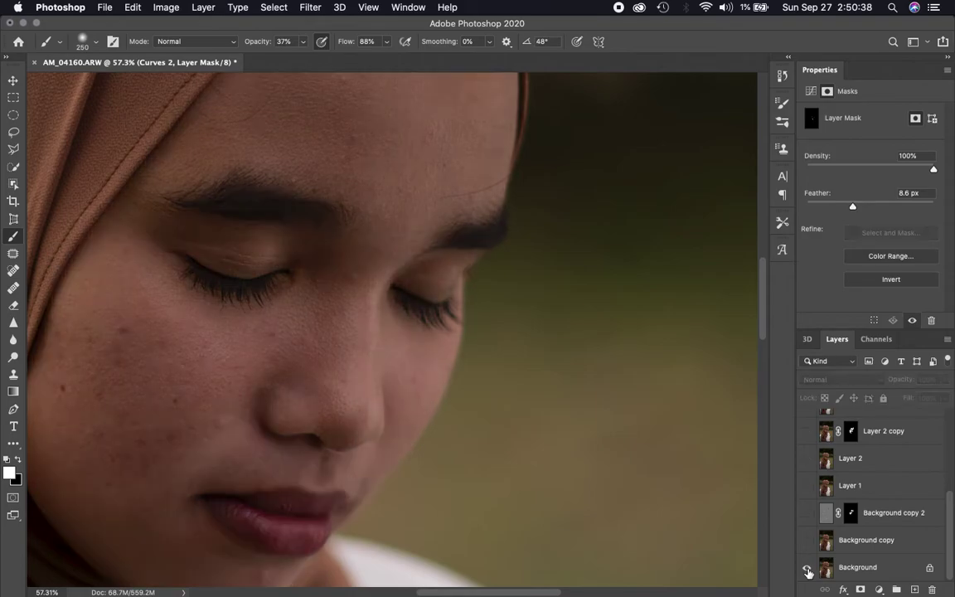
{"action": "left_click", "coordinate": [806, 568]}
{"action": "scroll", "coordinate": [497, 419], "scroll_direction": "down", "scroll_amount": 3}
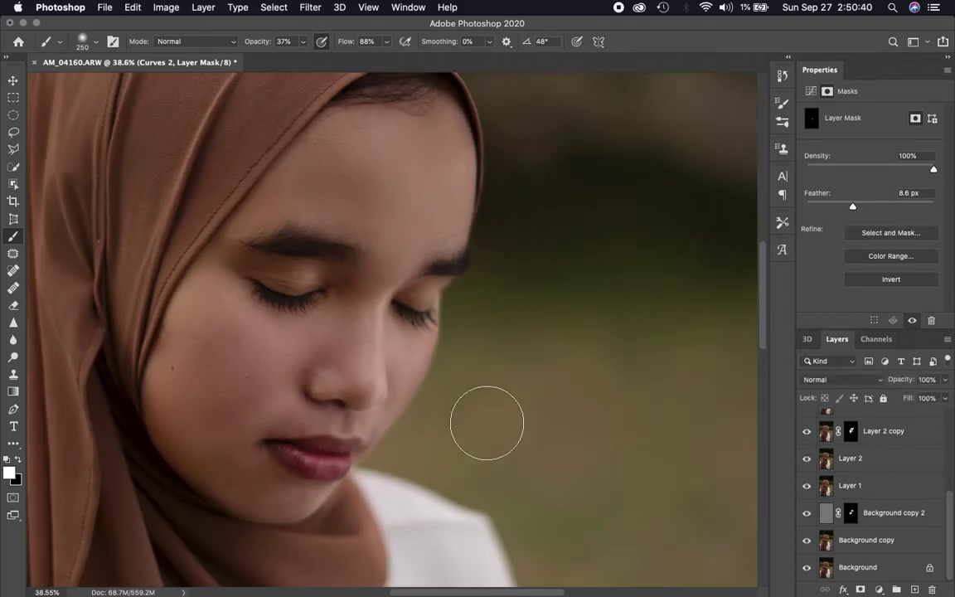
{"action": "scroll", "coordinate": [485, 426], "scroll_direction": "down", "scroll_amount": 2}
{"action": "scroll", "coordinate": [485, 426], "scroll_direction": "down", "scroll_amount": 2}
{"action": "scroll", "coordinate": [839, 501], "scroll_direction": "up", "scroll_amount": 5}
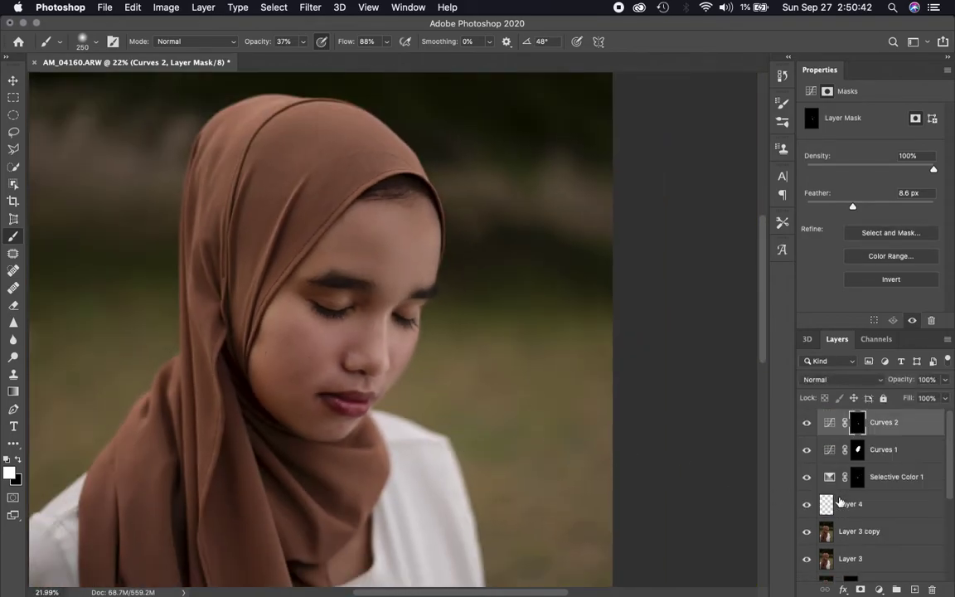
Step: Stamp all visible layers into Layer 5, duplicate it, and open the Camera Raw Filter
{"action": "key", "text": "super+alt+shift+e"}
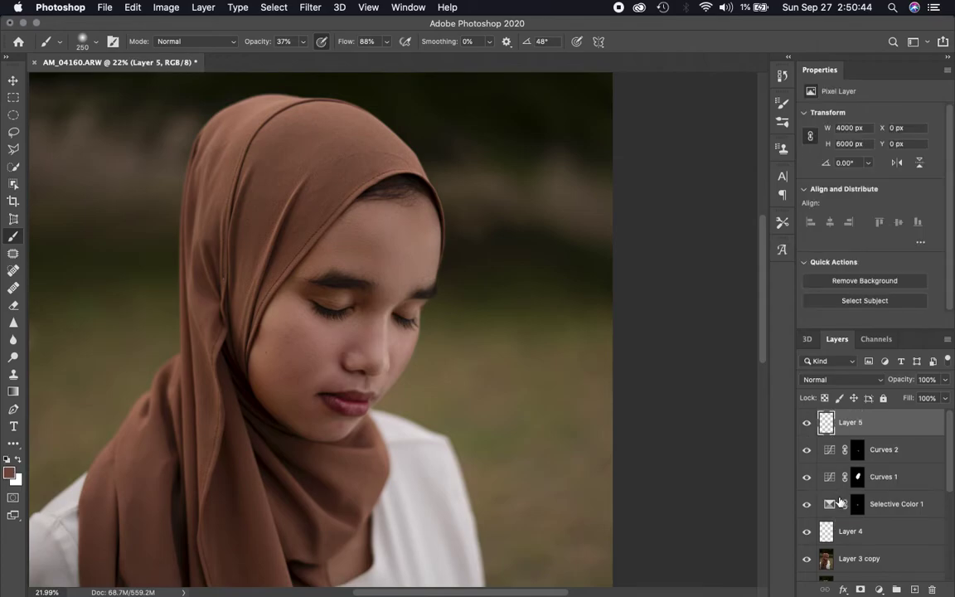
{"action": "key", "text": "super+j"}
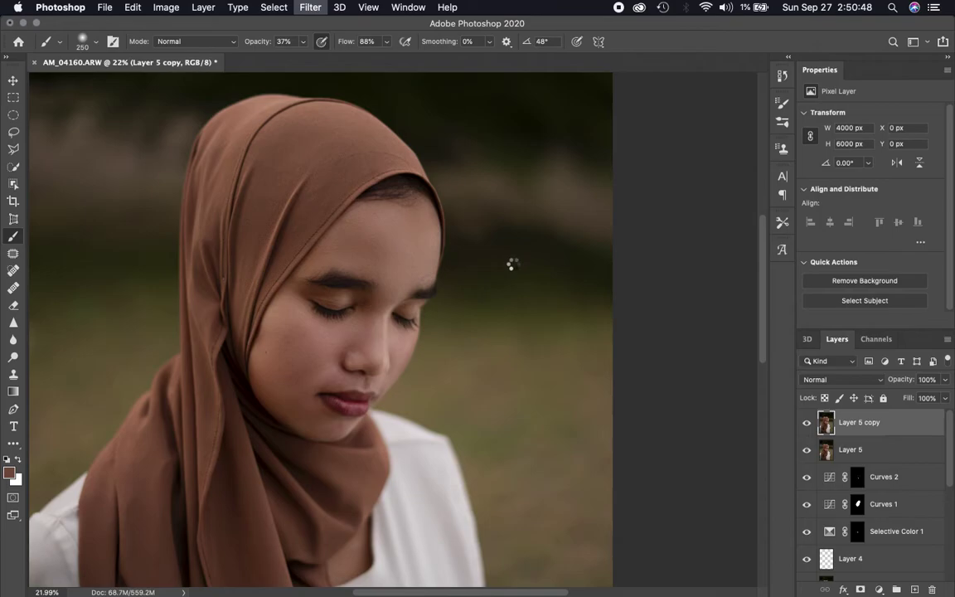
{"action": "key", "text": "f"}
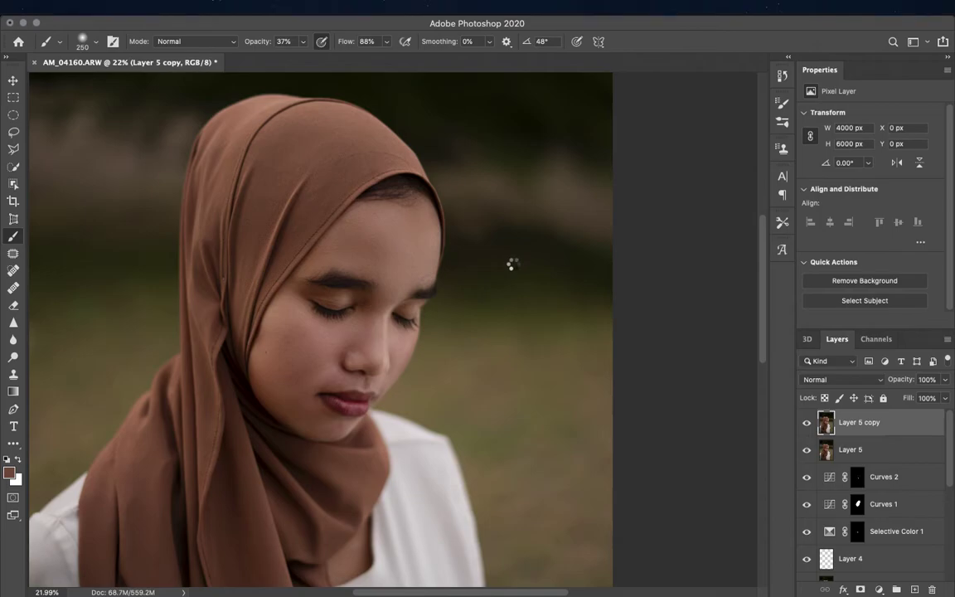
{"action": "key", "text": "shift+super+a"}
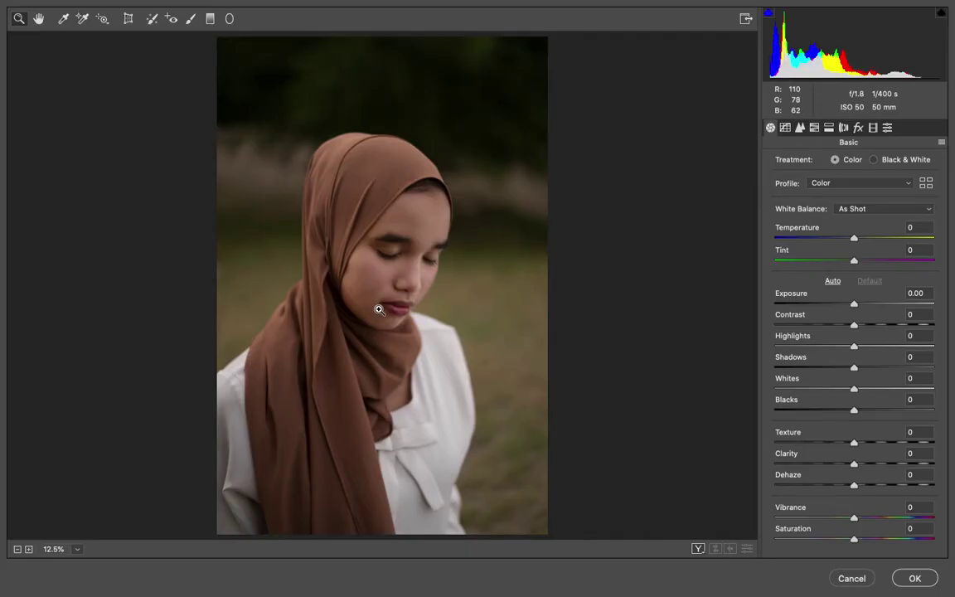
Step: Set the Camera Raw Transform to Scale 150 and Offset X 3.0, and apply it
{"action": "left_click", "coordinate": [128, 18]}
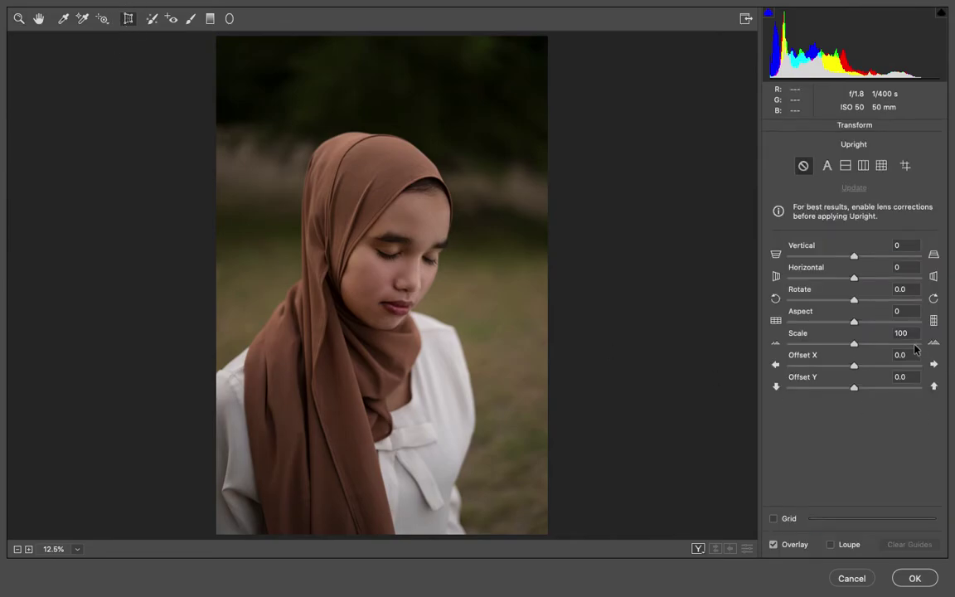
{"action": "left_click_drag", "start_coordinate": [895, 348], "coordinate": [935, 352]}
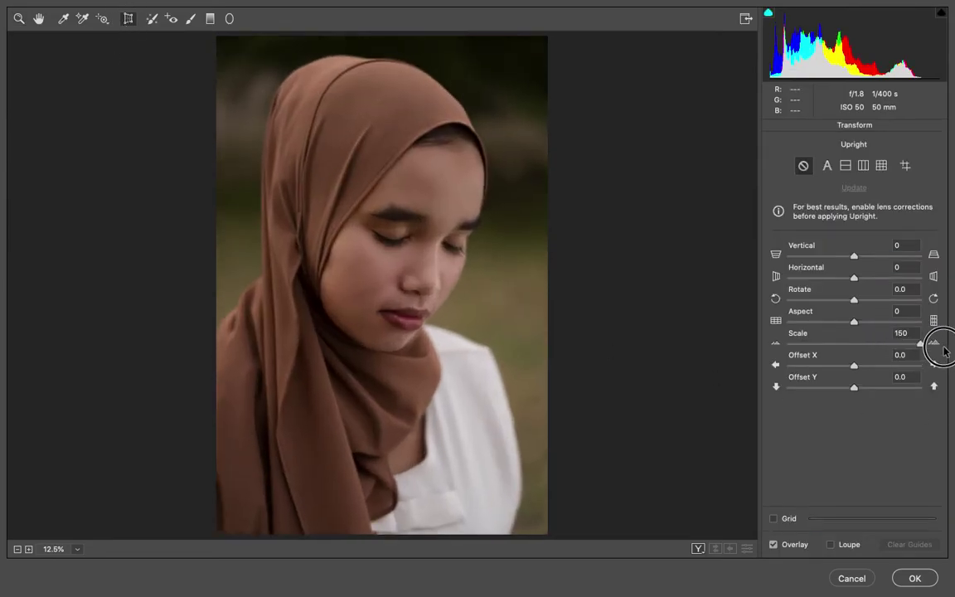
{"action": "left_click_drag", "start_coordinate": [856, 367], "coordinate": [856, 365]}
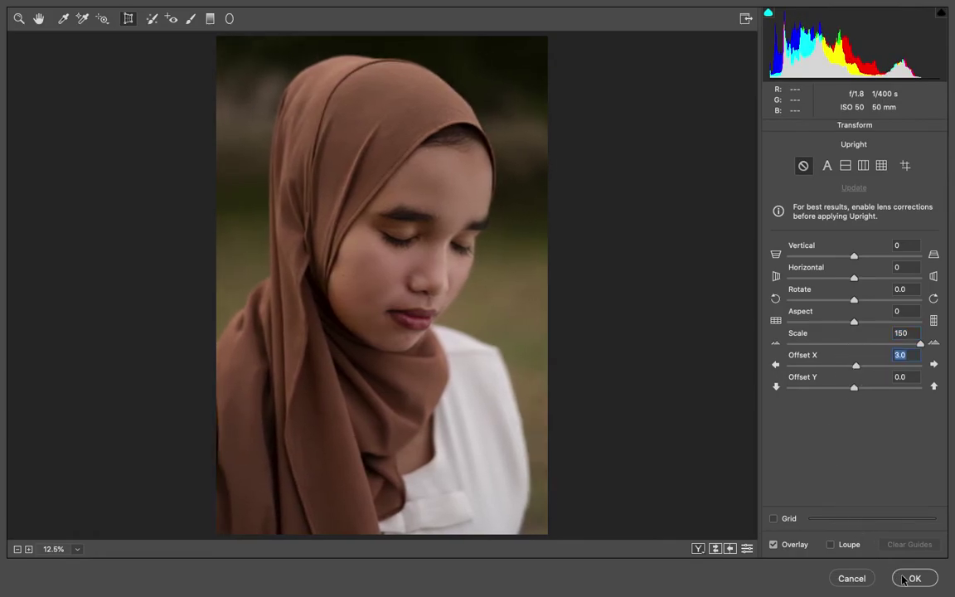
{"action": "left_click", "coordinate": [905, 579]}
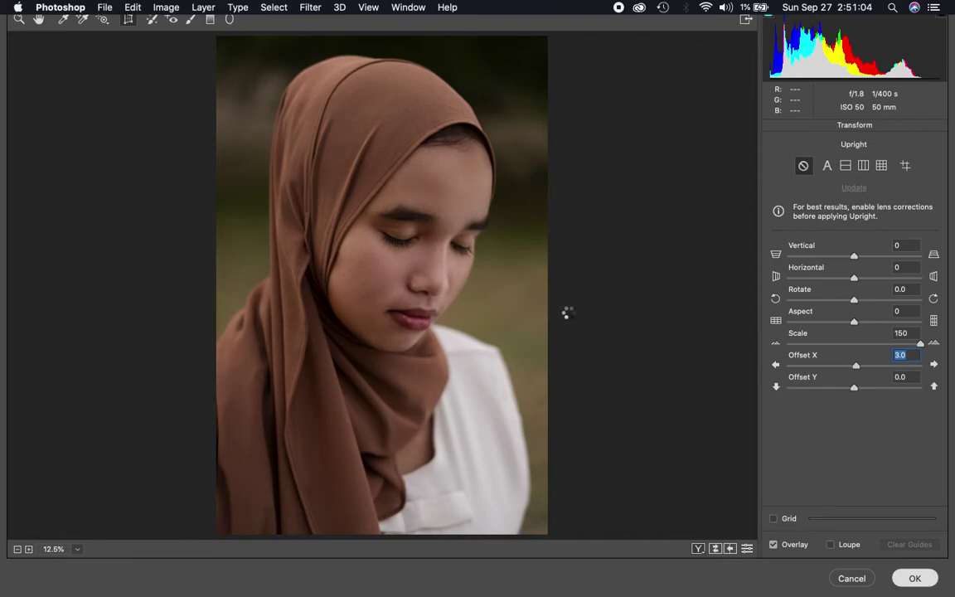
{"action": "scroll", "coordinate": [569, 315], "scroll_direction": "up", "scroll_amount": 2}
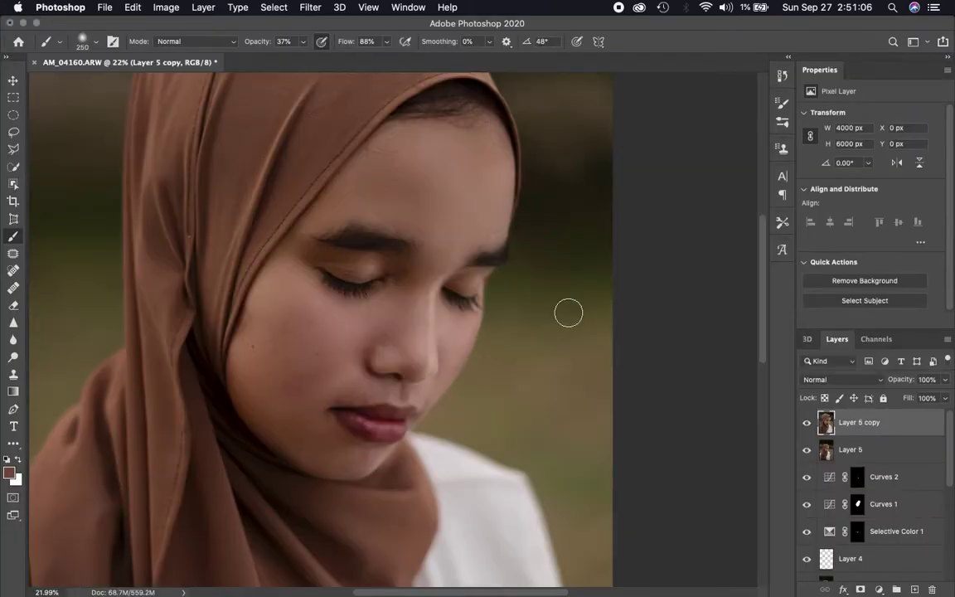
Step: Stamp visible layers into a new layer and scale it to 142 in Camera Raw Transform
{"action": "key", "text": "super+alt+shift+e"}
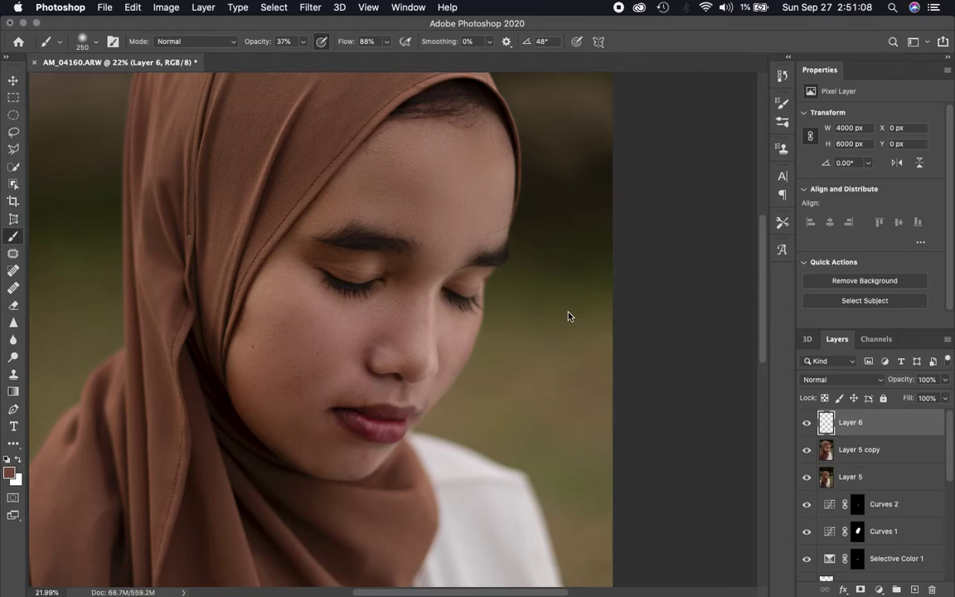
{"action": "key", "text": "super+j"}
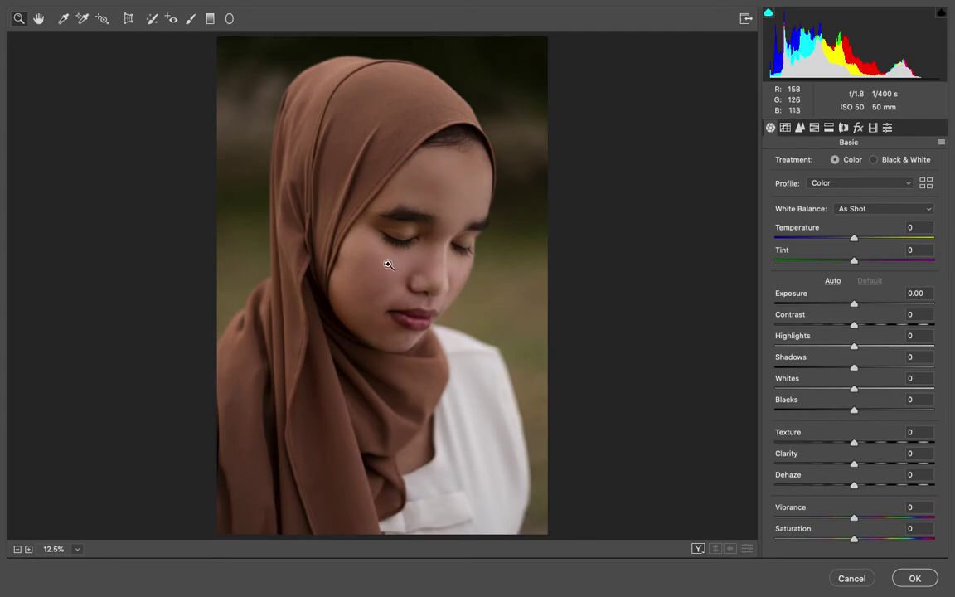
{"action": "left_click", "coordinate": [127, 18]}
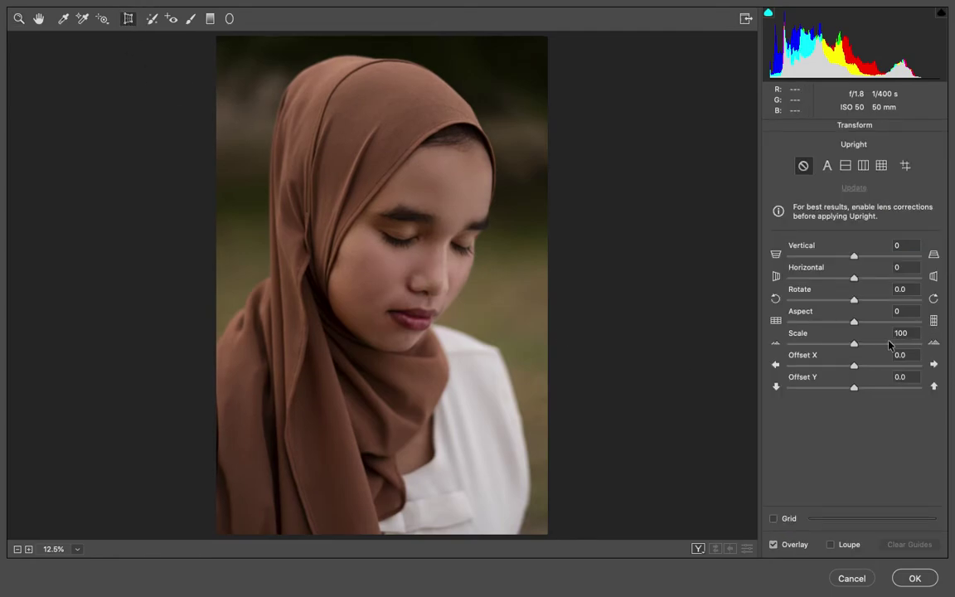
{"action": "left_click_drag", "start_coordinate": [888, 343], "coordinate": [910, 345]}
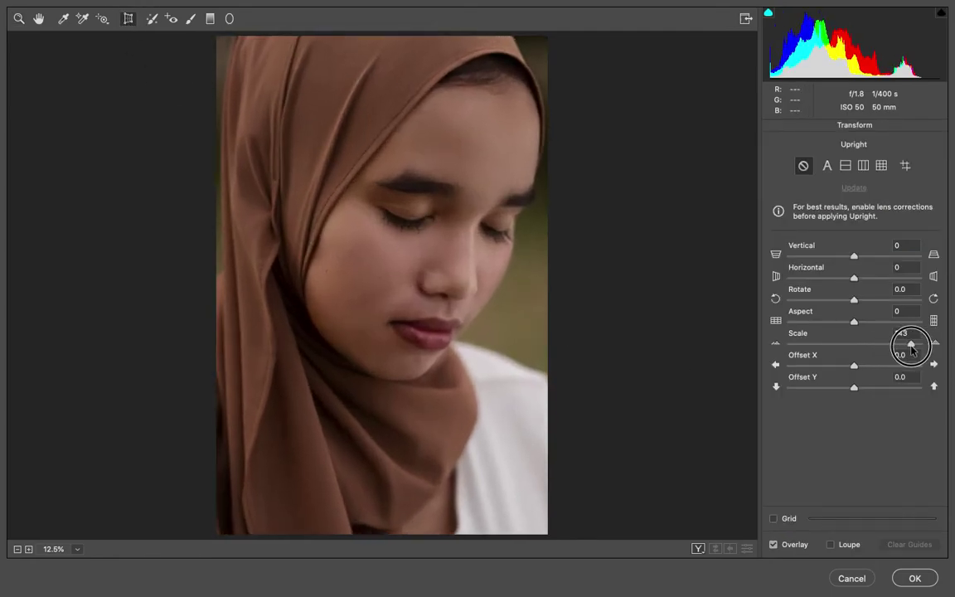
{"action": "left_click_drag", "start_coordinate": [911, 349], "coordinate": [910, 351]}
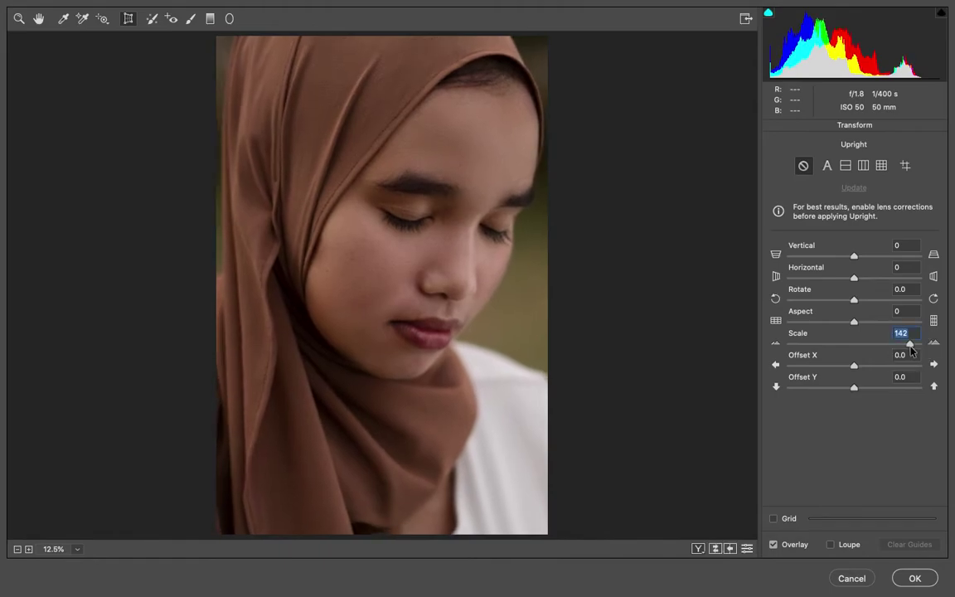
Step: Set the Camera Raw offsets to X 2 and Y 3, and apply the transform
{"action": "left_click_drag", "start_coordinate": [854, 365], "coordinate": [856, 369]}
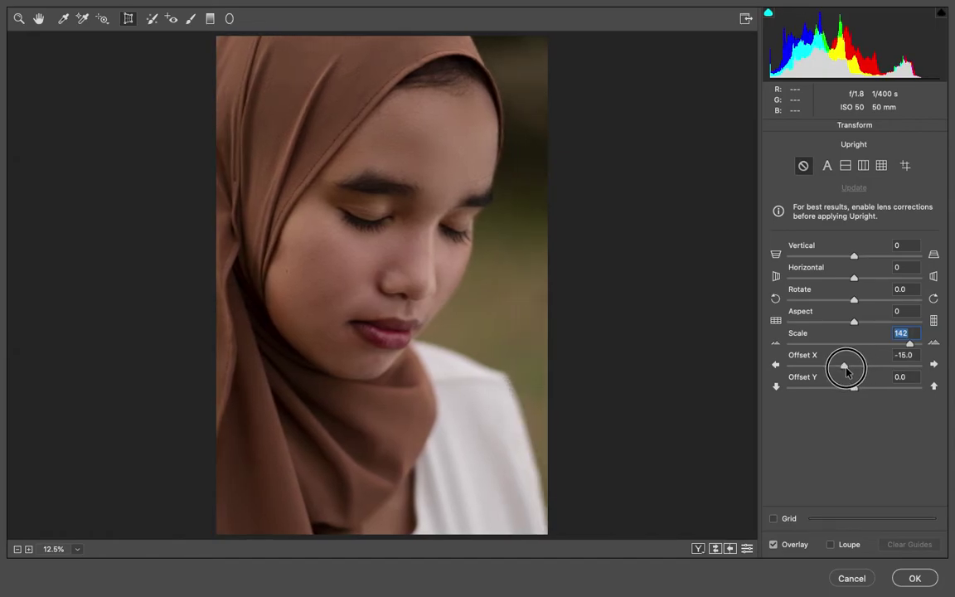
{"action": "left_click_drag", "start_coordinate": [856, 369], "coordinate": [857, 370]}
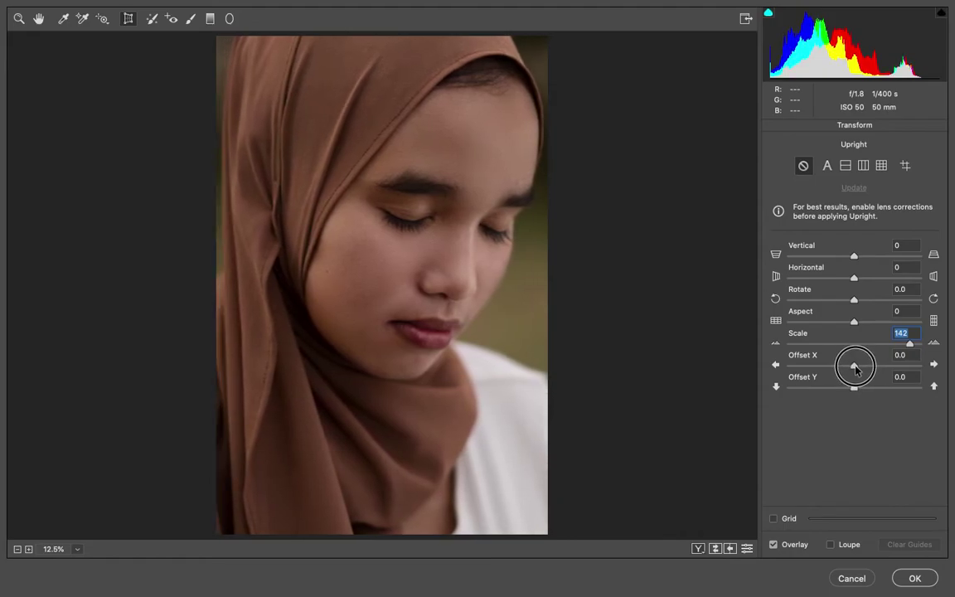
{"action": "left_click_drag", "start_coordinate": [856, 369], "coordinate": [847, 393]}
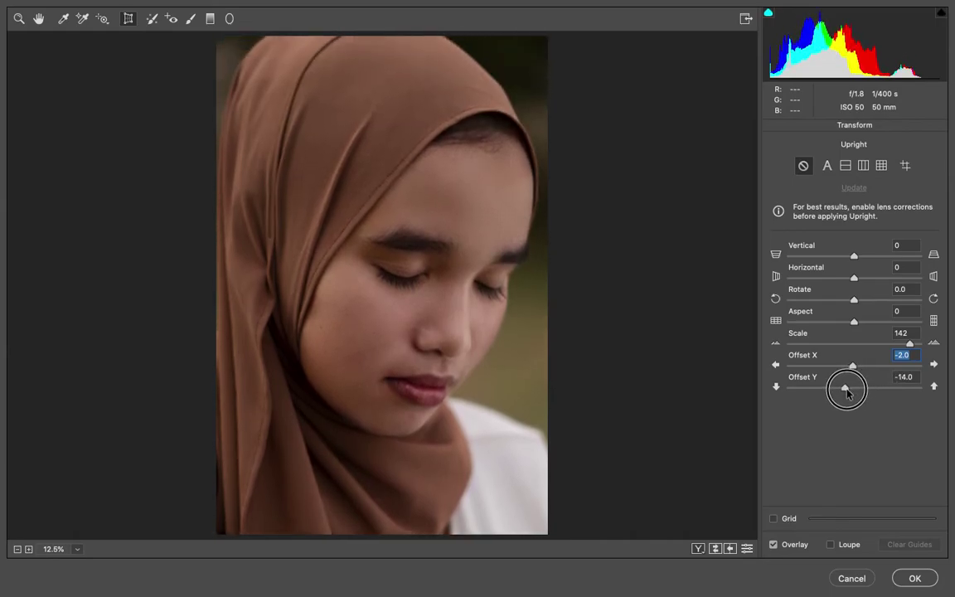
{"action": "left_click_drag", "start_coordinate": [846, 393], "coordinate": [857, 391]}
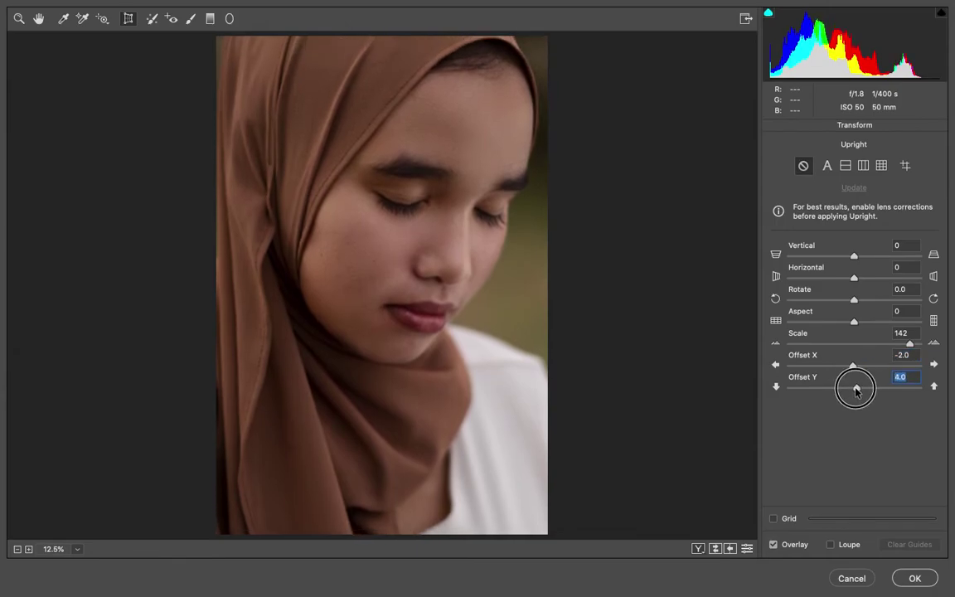
{"action": "left_click_drag", "start_coordinate": [855, 369], "coordinate": [860, 369]}
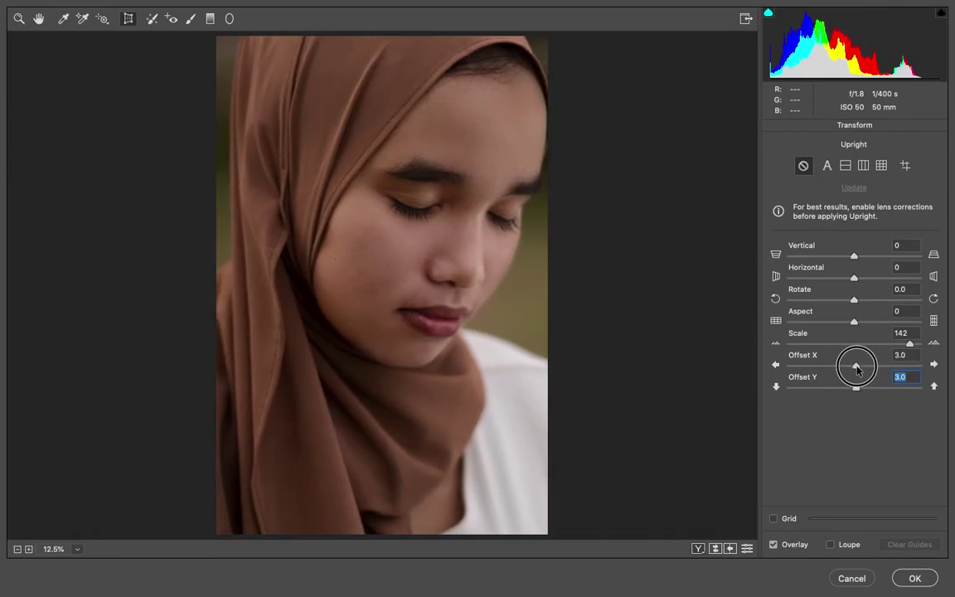
{"action": "left_click", "coordinate": [915, 580]}
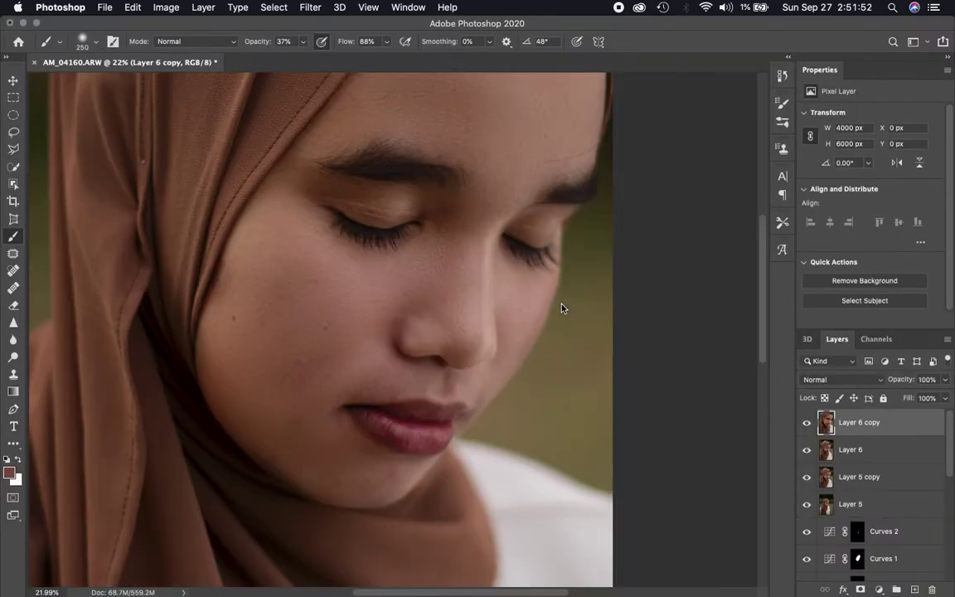
Step: Stamp visible layers again and scale the copy to 119 in Camera Raw Transform
{"action": "key", "text": "ctrl+shift+alt+n"}
{"action": "key", "text": "ctrl+j"}
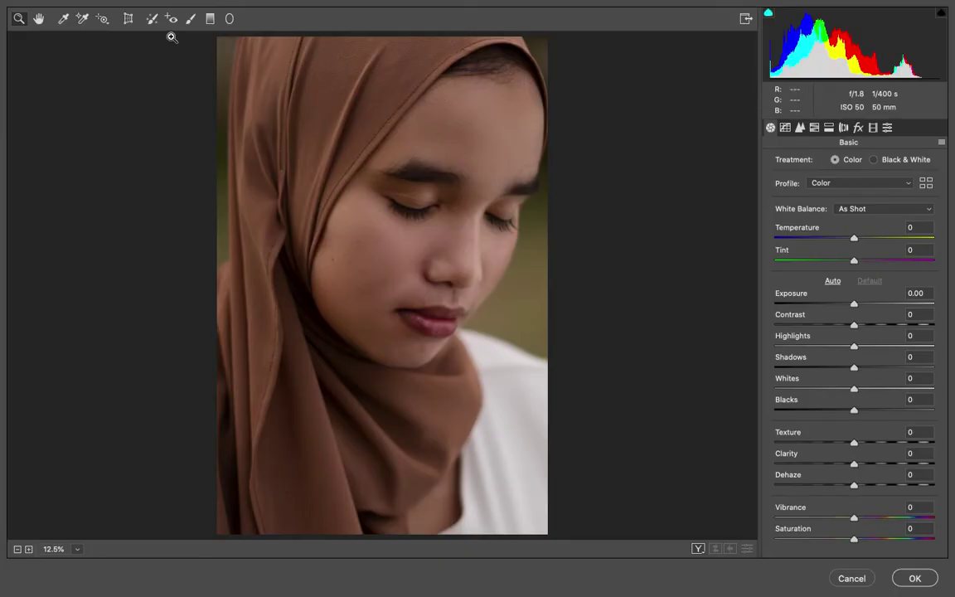
{"action": "left_click", "coordinate": [129, 20]}
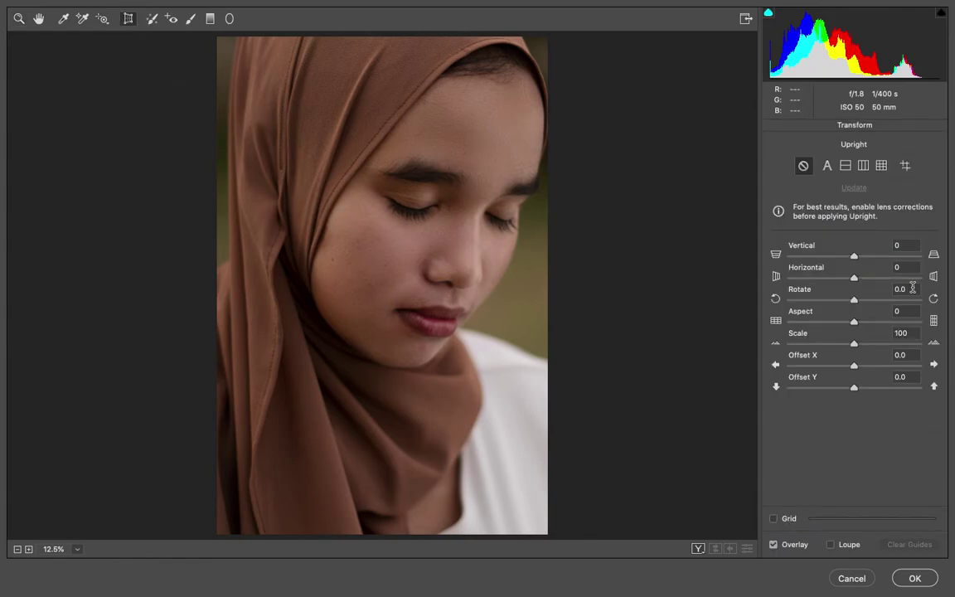
{"action": "left_click_drag", "start_coordinate": [880, 345], "coordinate": [880, 346]}
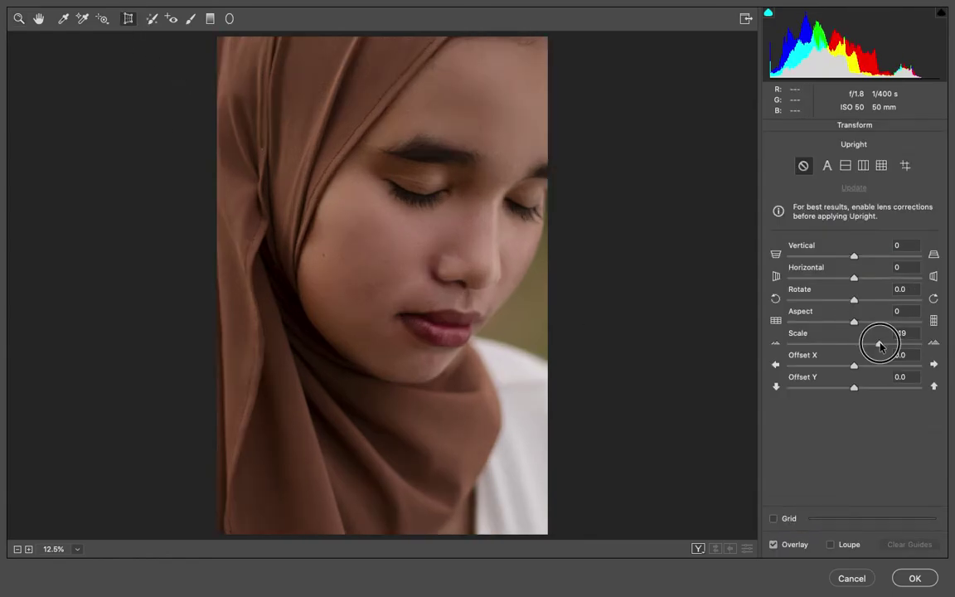
Step: Set Offset X to -11 and Offset Y to 0, and apply the transform
{"action": "left_click", "coordinate": [854, 366]}
{"action": "left_click_drag", "start_coordinate": [853, 368], "coordinate": [845, 372]}
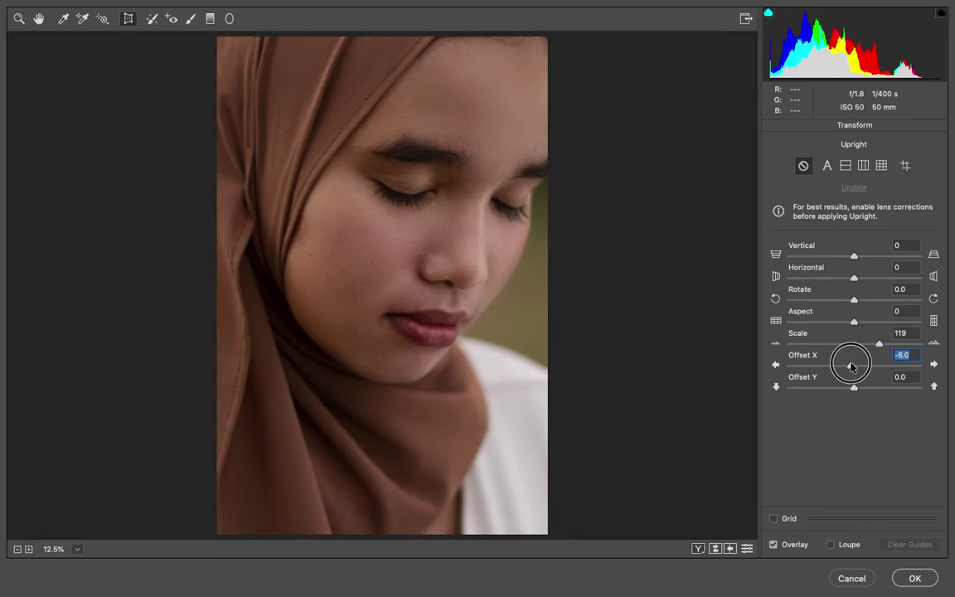
{"action": "left_click_drag", "start_coordinate": [851, 364], "coordinate": [856, 387]}
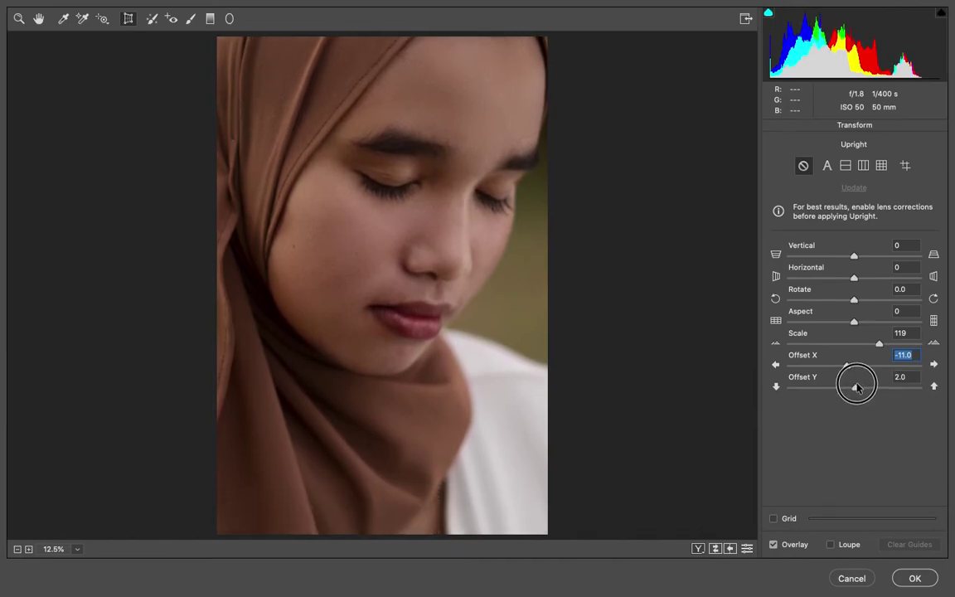
{"action": "left_click_drag", "start_coordinate": [856, 387], "coordinate": [854, 387]}
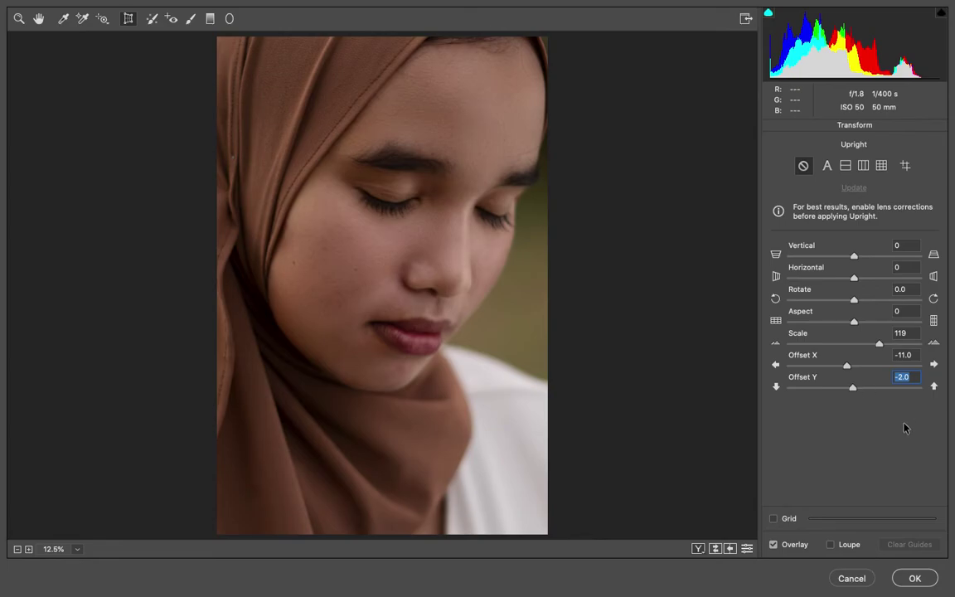
{"action": "type", "text": "0"}
{"action": "key", "text": "Return"}
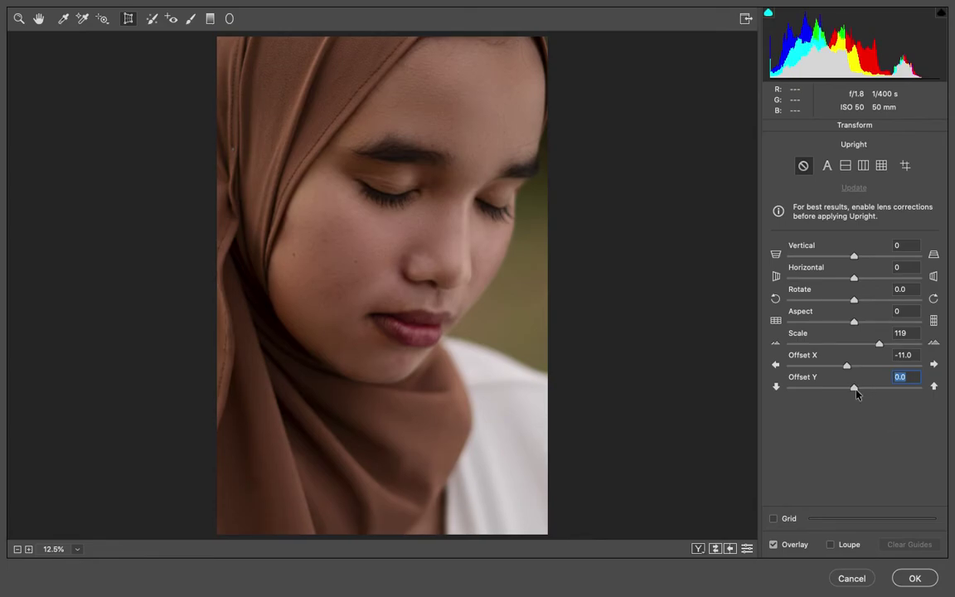
{"action": "left_click_drag", "start_coordinate": [856, 390], "coordinate": [855, 390]}
{"action": "left_click", "coordinate": [912, 578]}
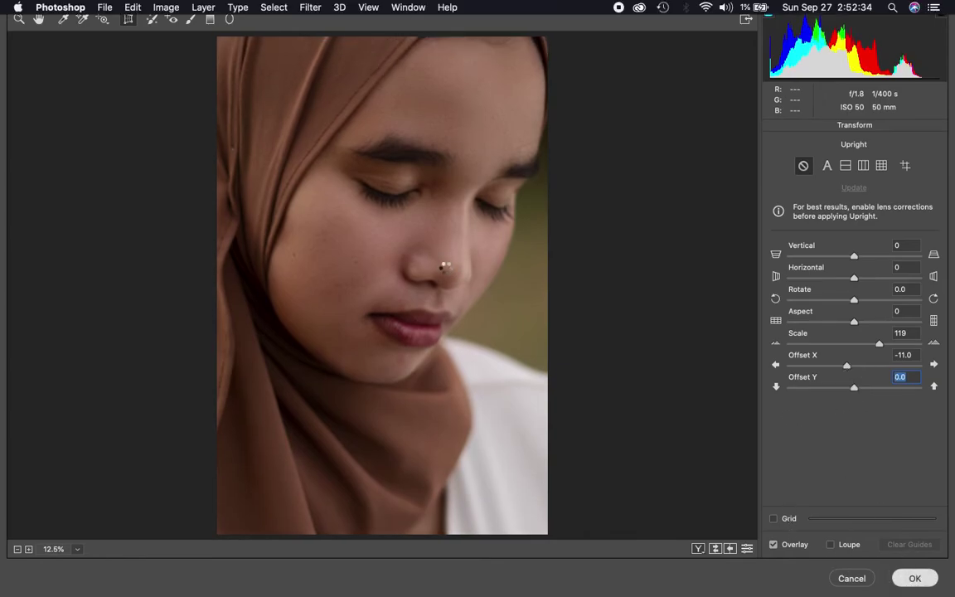
Step: Zoom the view out to see the whole transformed portrait
{"action": "scroll", "coordinate": [401, 215], "scroll_direction": "up", "scroll_amount": 2}
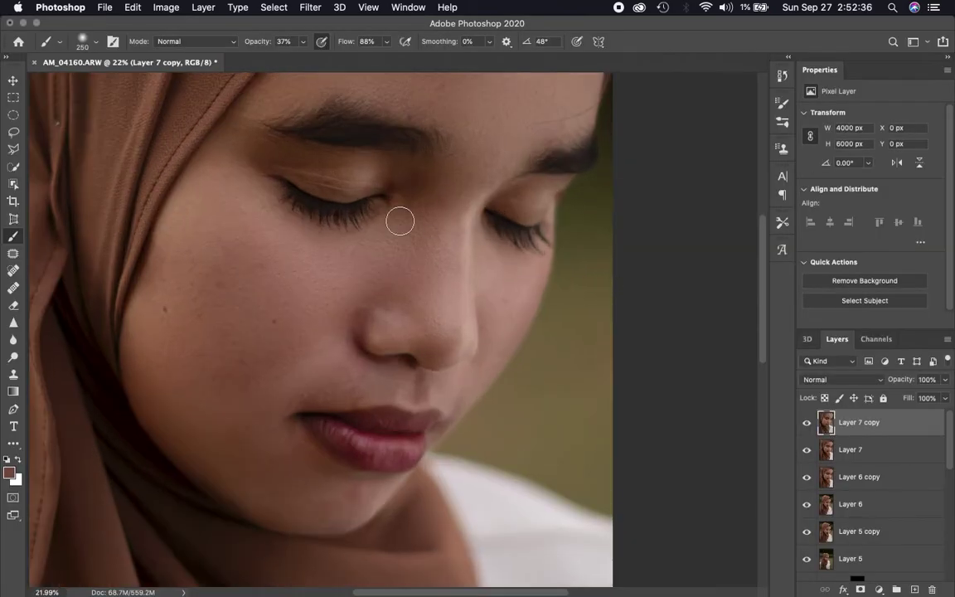
{"action": "scroll", "coordinate": [401, 215], "scroll_direction": "up", "scroll_amount": 2}
{"action": "scroll", "coordinate": [401, 216], "scroll_direction": "up", "scroll_amount": 2}
{"action": "scroll", "coordinate": [401, 216], "scroll_direction": "down", "scroll_amount": 2}
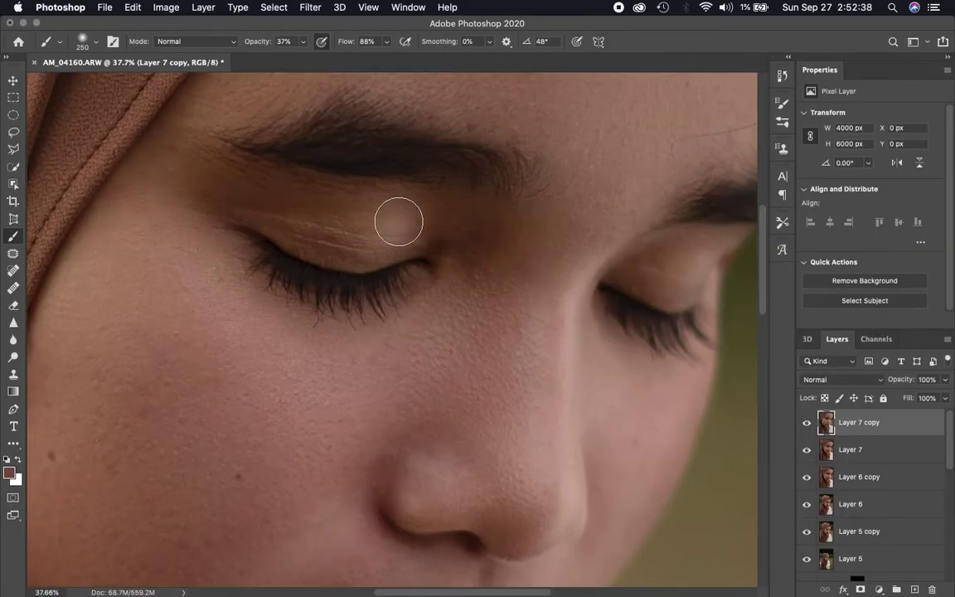
{"action": "scroll", "coordinate": [401, 218], "scroll_direction": "down", "scroll_amount": 2}
{"action": "scroll", "coordinate": [401, 217], "scroll_direction": "down", "scroll_amount": 2}
{"action": "scroll", "coordinate": [400, 217], "scroll_direction": "down", "scroll_amount": 2}
{"action": "scroll", "coordinate": [398, 219], "scroll_direction": "down", "scroll_amount": 2}
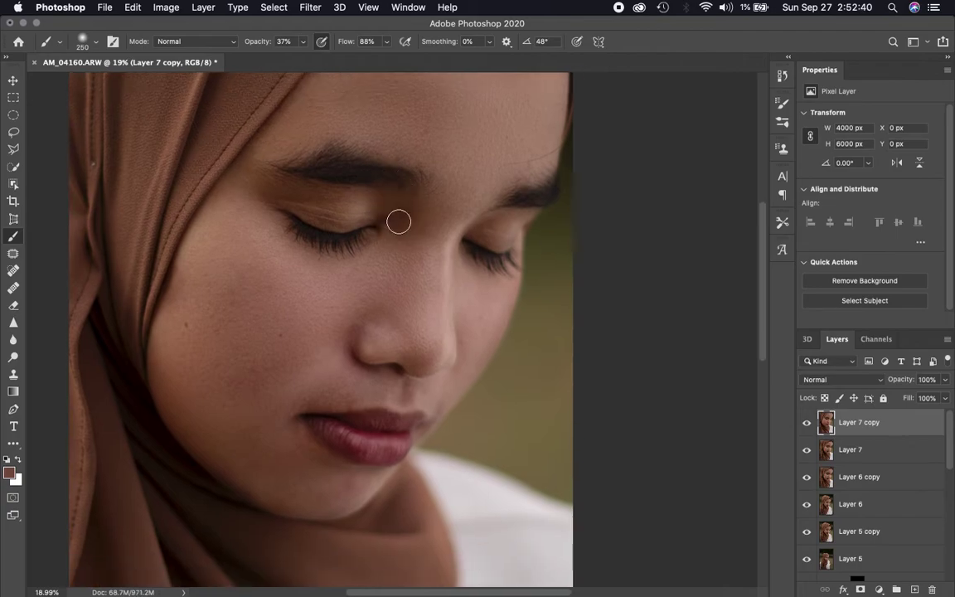
{"action": "scroll", "coordinate": [399, 217], "scroll_direction": "down", "scroll_amount": 2}
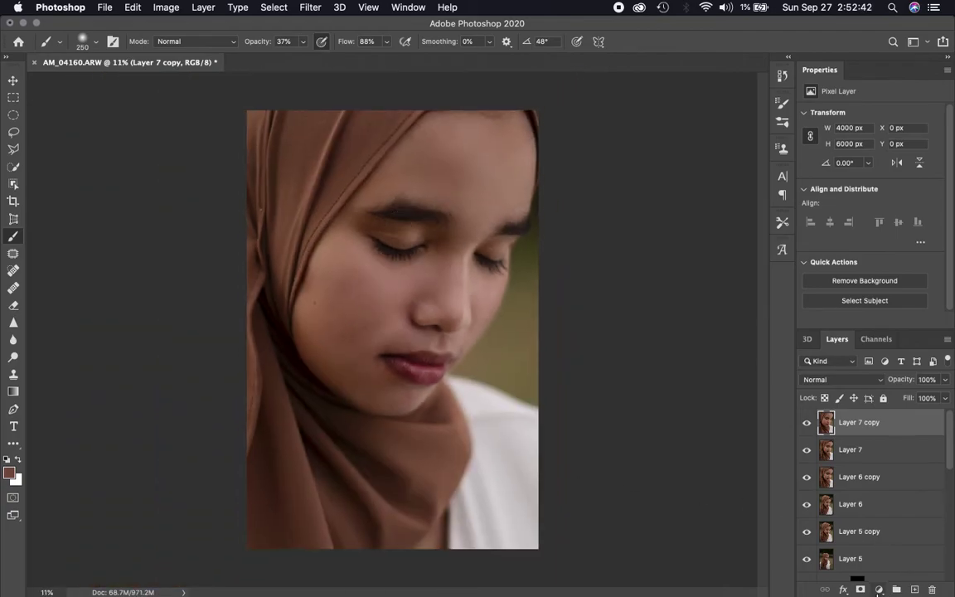
{"action": "left_click", "coordinate": [878, 591]}
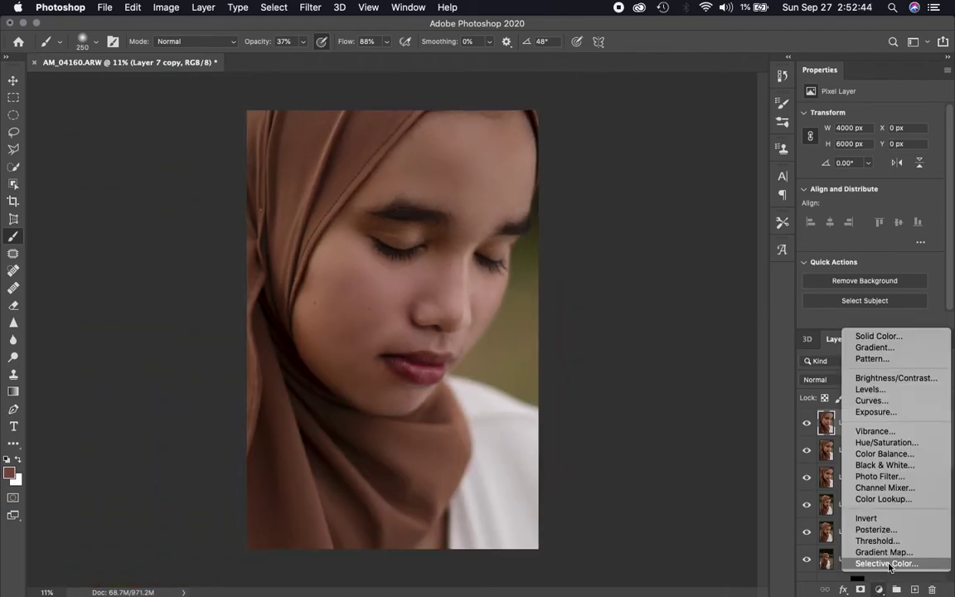
Step: Add Selective Color 2 with Reds at Cyan -26, Magenta -11, Yellow +8, Black +8, and invert its mask
{"action": "left_click", "coordinate": [950, 401]}
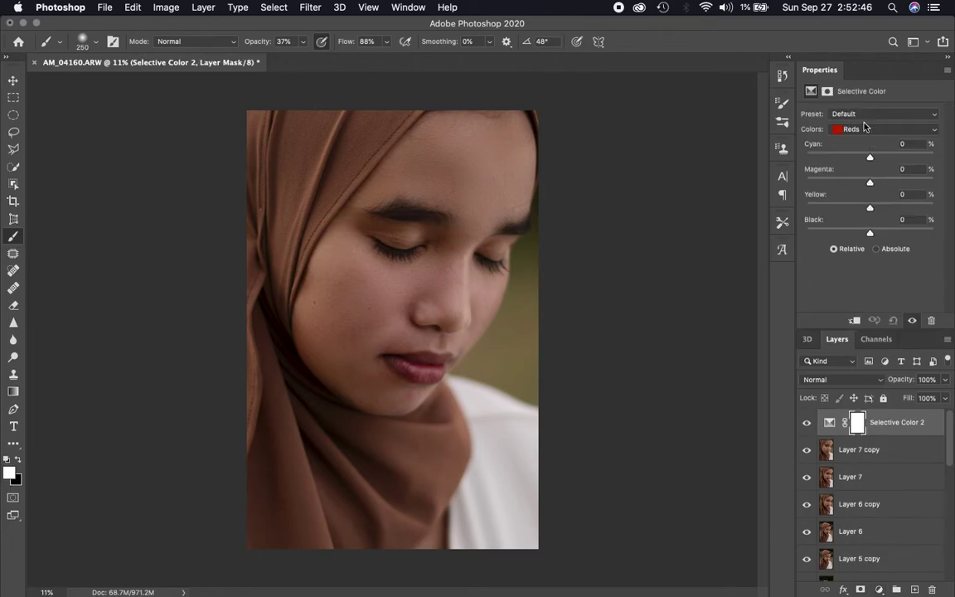
{"action": "mouse_move", "coordinate": [871, 159]}
{"action": "left_mouse_down"}
{"action": "mouse_move", "coordinate": [854, 160]}
{"action": "mouse_move", "coordinate": [874, 182]}
{"action": "mouse_move", "coordinate": [853, 188]}
{"action": "mouse_move", "coordinate": [875, 207]}
{"action": "mouse_move", "coordinate": [875, 233]}
{"action": "left_mouse_up"}
{"action": "key", "text": "super+i"}
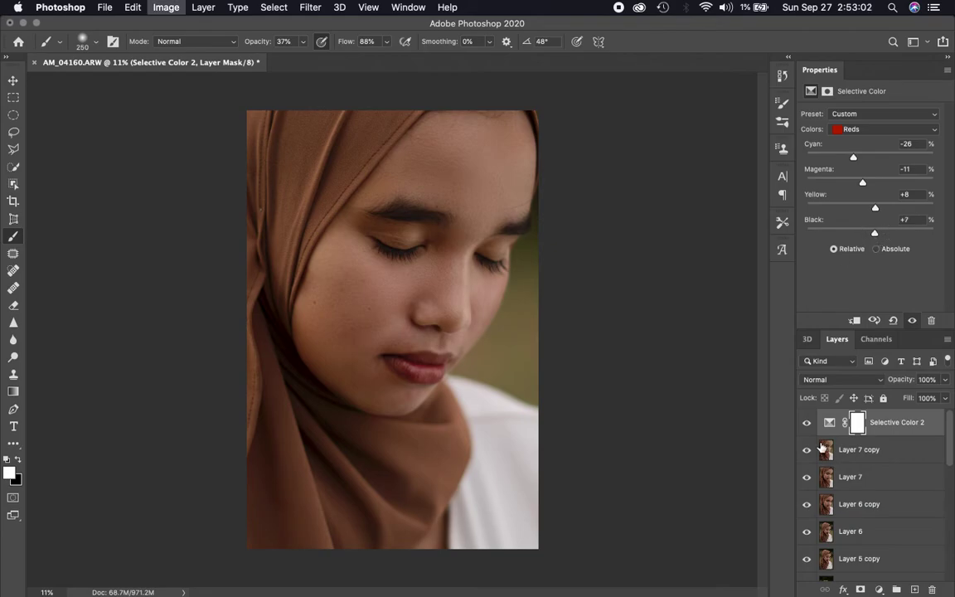
Step: At 100% brush opacity, paint the red correction back onto both eyelids and the nose tip
{"action": "scroll", "coordinate": [473, 247], "scroll_direction": "up", "scroll_amount": 5}
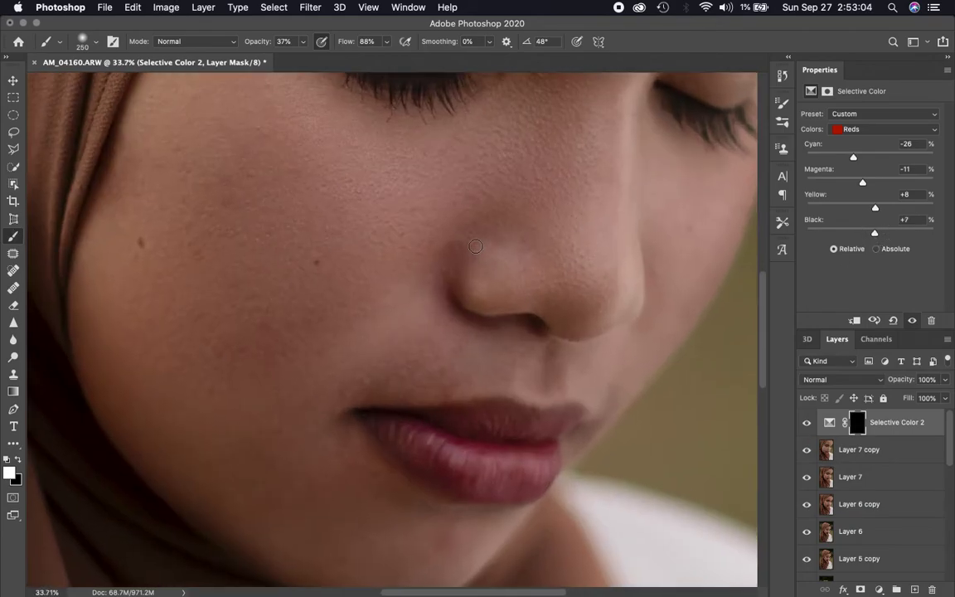
{"action": "scroll", "coordinate": [414, 290], "scroll_direction": "up", "scroll_amount": 5}
{"action": "left_click_drag", "start_coordinate": [305, 55], "coordinate": [371, 53]}
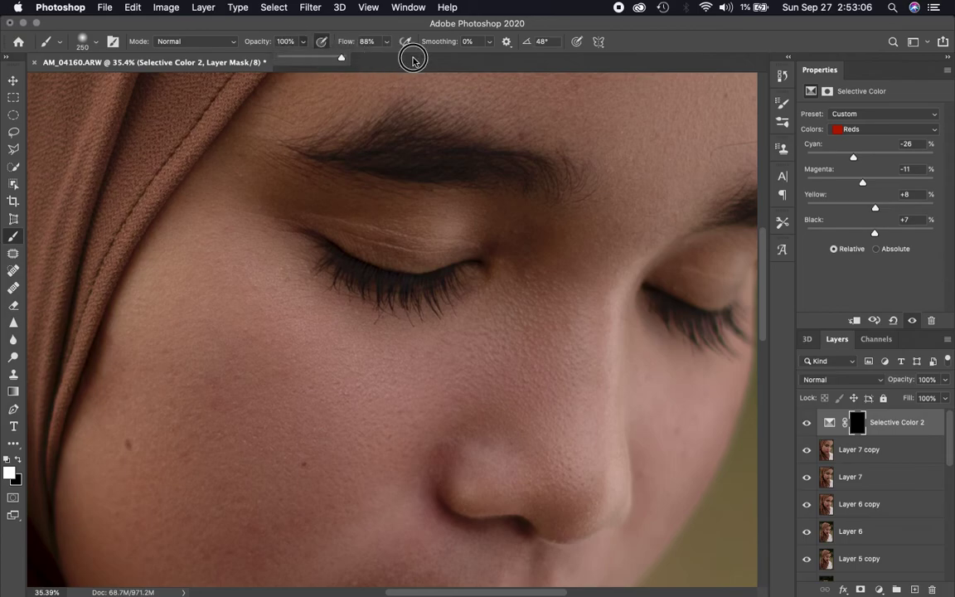
{"action": "mouse_move", "coordinate": [567, 249]}
{"action": "left_mouse_down"}
{"action": "mouse_move", "coordinate": [456, 213]}
{"action": "mouse_move", "coordinate": [445, 198]}
{"action": "mouse_move", "coordinate": [267, 213]}
{"action": "left_mouse_up"}
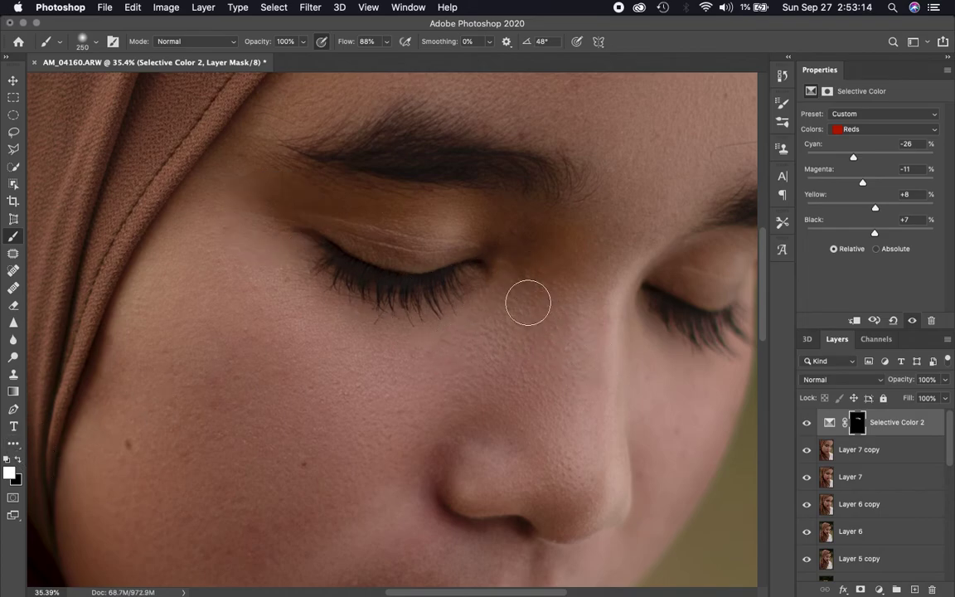
{"action": "left_click_drag", "start_coordinate": [599, 228], "coordinate": [552, 222]}
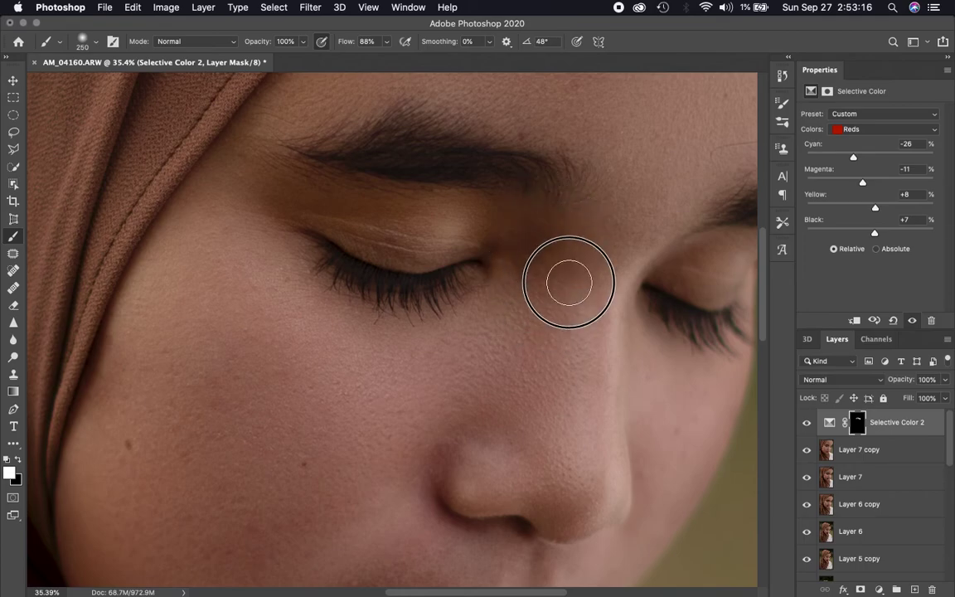
{"action": "scroll", "coordinate": [565, 277], "scroll_direction": "right", "scroll_amount": 3}
{"action": "left_click_drag", "start_coordinate": [598, 277], "coordinate": [601, 261]}
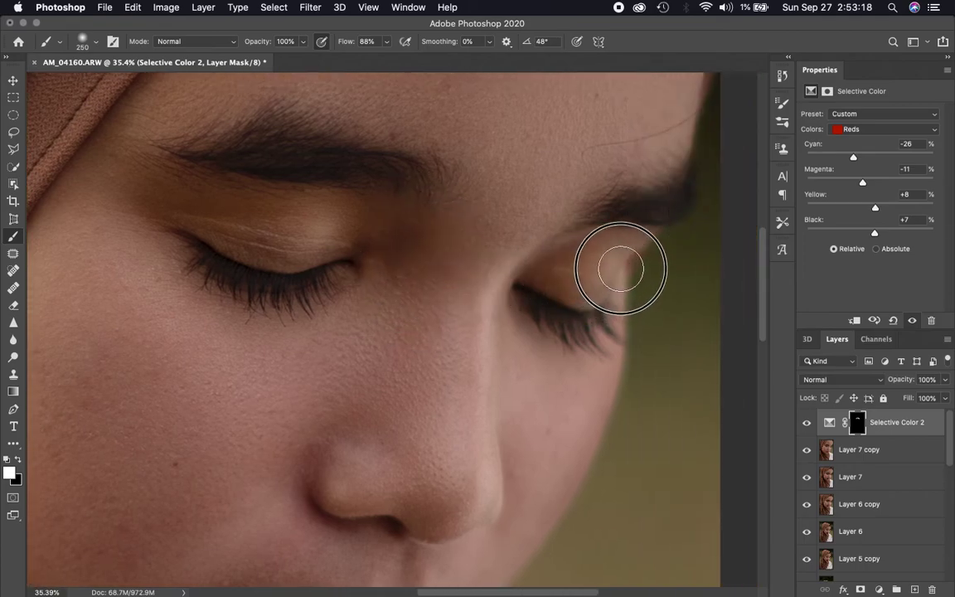
{"action": "left_click_drag", "start_coordinate": [441, 458], "coordinate": [436, 482]}
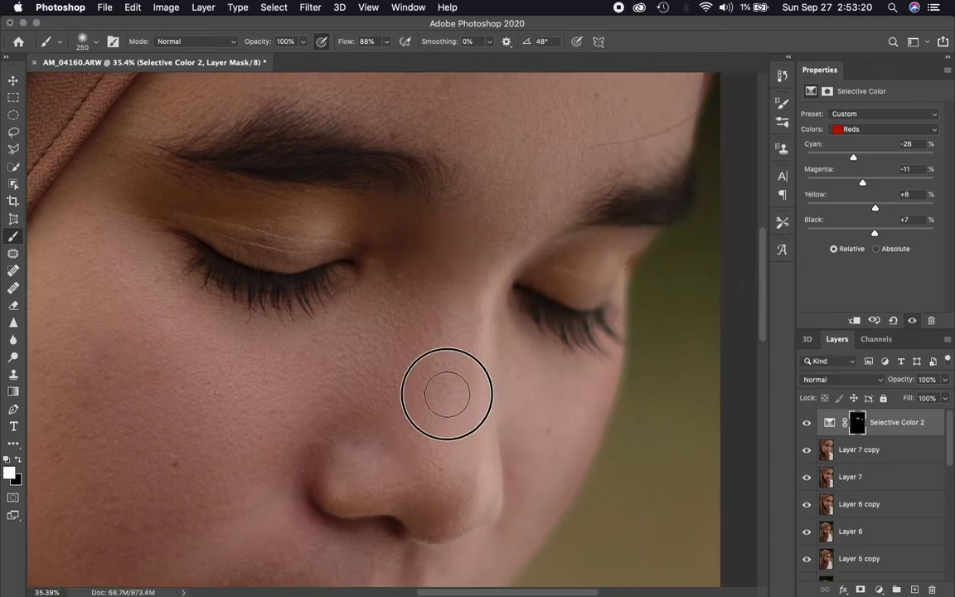
Step: Lower the brush opacity to 47% and reduce the brush size to 175 near the nostril
{"action": "mouse_move", "coordinate": [424, 309]}
{"action": "left_mouse_down"}
{"action": "mouse_move", "coordinate": [406, 366]}
{"action": "mouse_move", "coordinate": [444, 271]}
{"action": "left_mouse_up"}
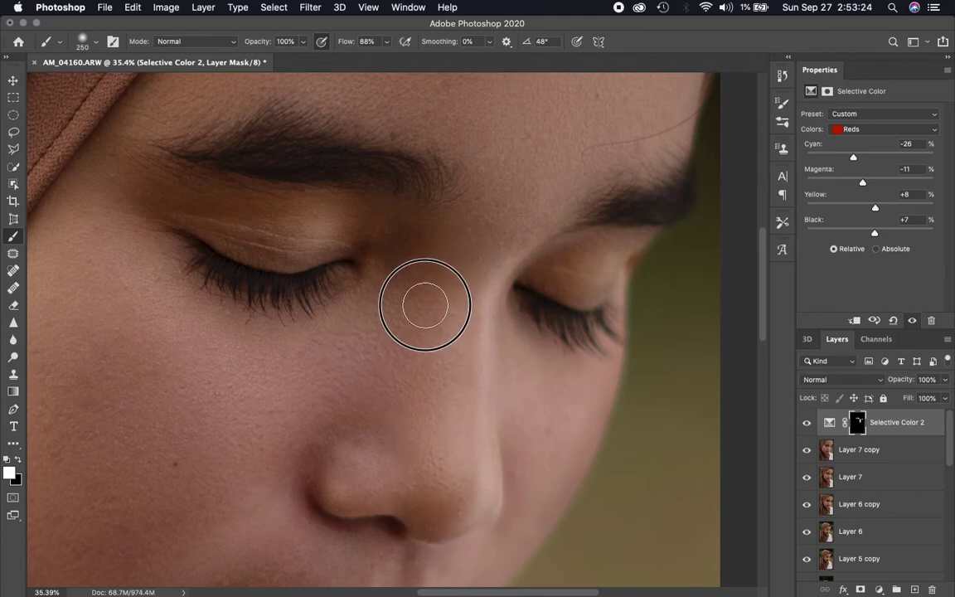
{"action": "scroll", "coordinate": [489, 396], "scroll_direction": "down", "scroll_amount": 5}
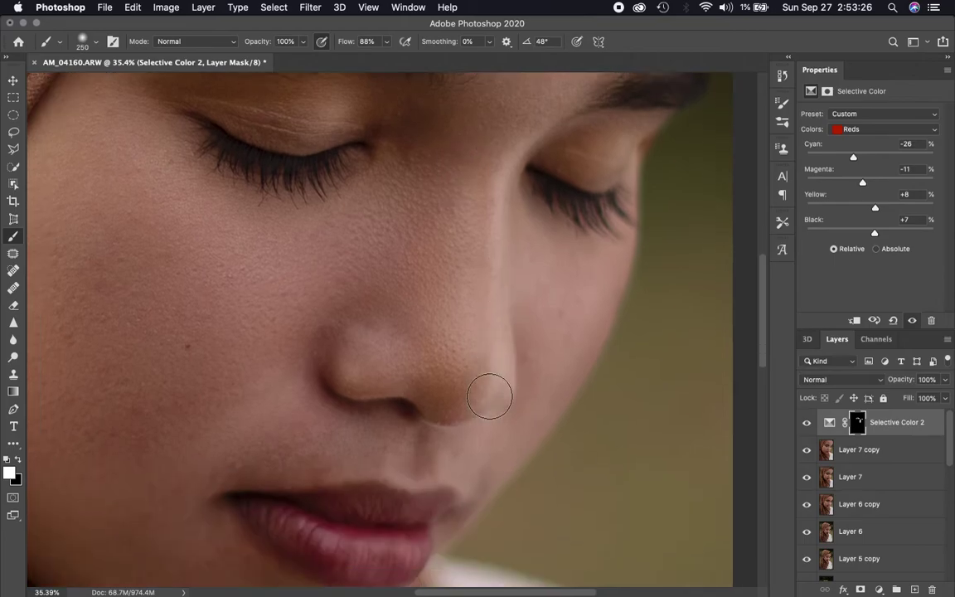
{"action": "left_click_drag", "start_coordinate": [441, 384], "coordinate": [452, 396]}
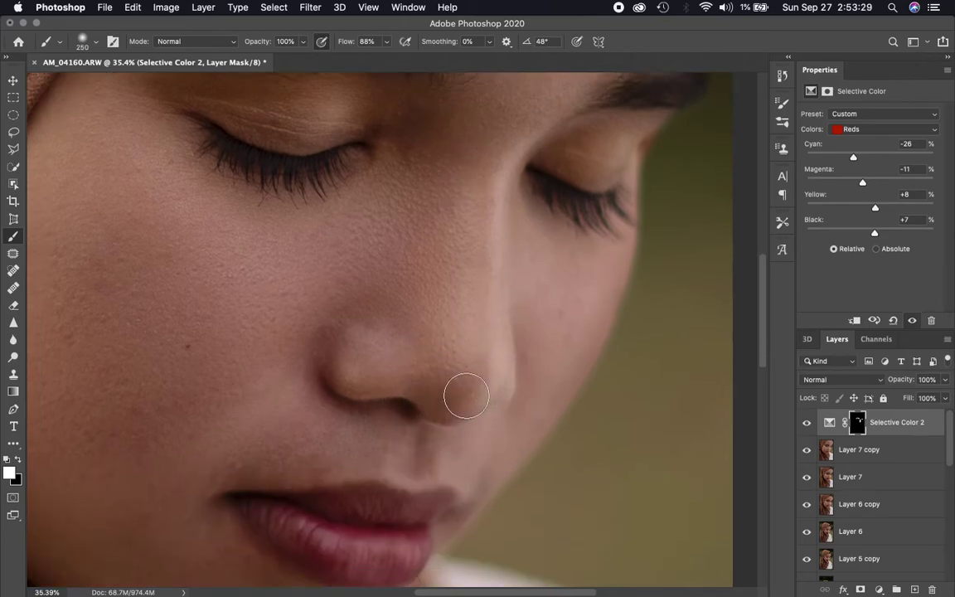
{"action": "left_click", "coordinate": [304, 43]}
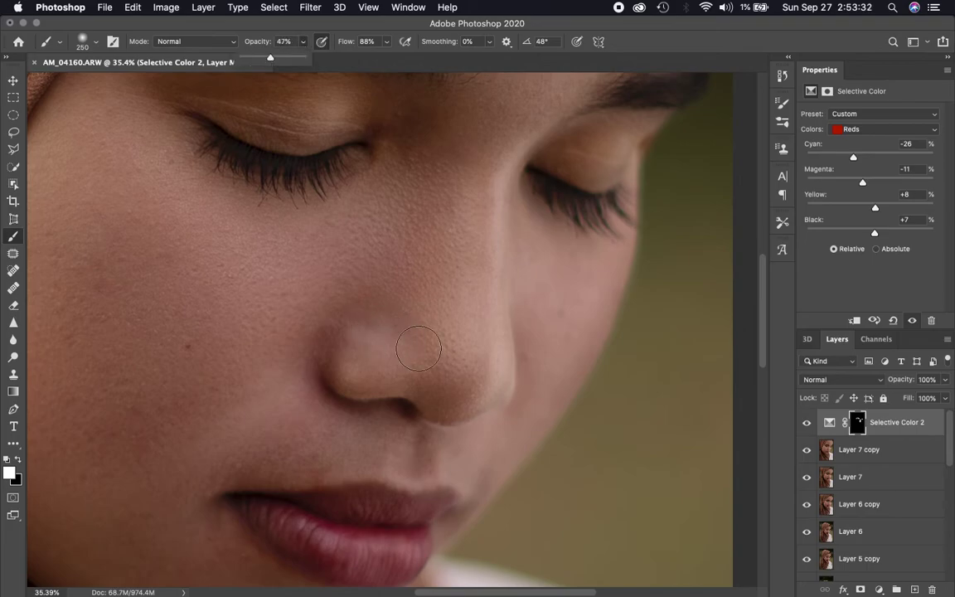
{"action": "left_click_drag", "start_coordinate": [454, 381], "coordinate": [473, 362]}
{"action": "scroll", "coordinate": [473, 362], "scroll_direction": "down", "scroll_amount": 3}
{"action": "scroll", "coordinate": [473, 362], "scroll_direction": "left", "scroll_amount": 3}
{"action": "key", "text": "bracketleft"}
{"action": "key", "text": "bracketleft"}
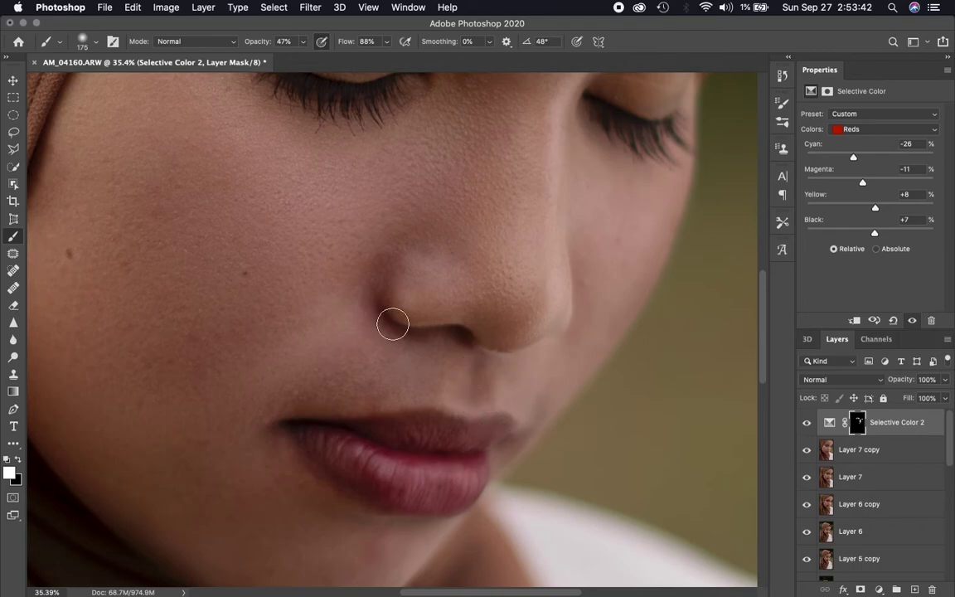
{"action": "mouse_move", "coordinate": [375, 286]}
{"action": "left_mouse_down"}
{"action": "mouse_move", "coordinate": [375, 305]}
{"action": "mouse_move", "coordinate": [401, 299]}
{"action": "left_mouse_up"}
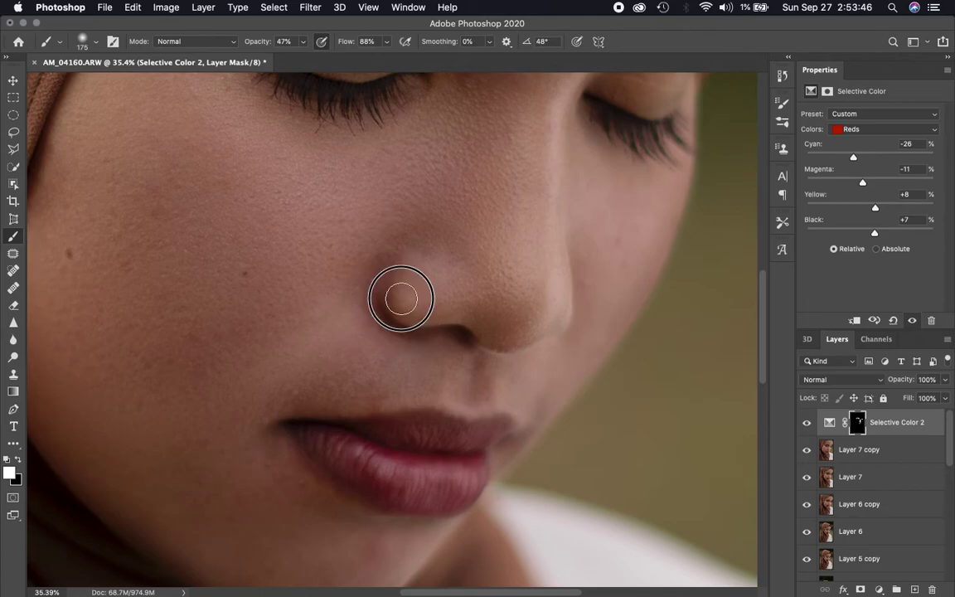
Step: Softly paint the correction across the forehead and face with a 1100 px brush, then hide Selective Color 2 to compare
{"action": "scroll", "coordinate": [407, 411], "scroll_direction": "down", "scroll_amount": 2}
{"action": "scroll", "coordinate": [410, 415], "scroll_direction": "down", "scroll_amount": 5}
{"action": "scroll", "coordinate": [409, 419], "scroll_direction": "down", "scroll_amount": 3}
{"action": "scroll", "coordinate": [409, 420], "scroll_direction": "down", "scroll_amount": 1}
{"action": "scroll", "coordinate": [409, 421], "scroll_direction": "up", "scroll_amount": 1}
{"action": "scroll", "coordinate": [410, 420], "scroll_direction": "up", "scroll_amount": 1}
{"action": "scroll", "coordinate": [409, 420], "scroll_direction": "up", "scroll_amount": 1}
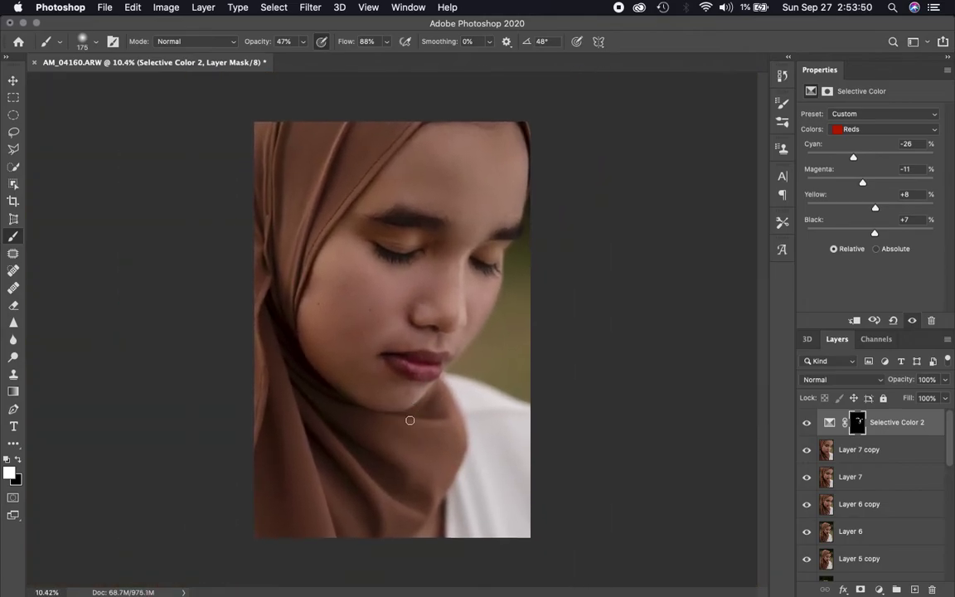
{"action": "scroll", "coordinate": [422, 339], "scroll_direction": "up", "scroll_amount": 1}
{"action": "key", "text": "bracketright"}
{"action": "key", "text": "bracketright"}
{"action": "key", "text": "bracketright"}
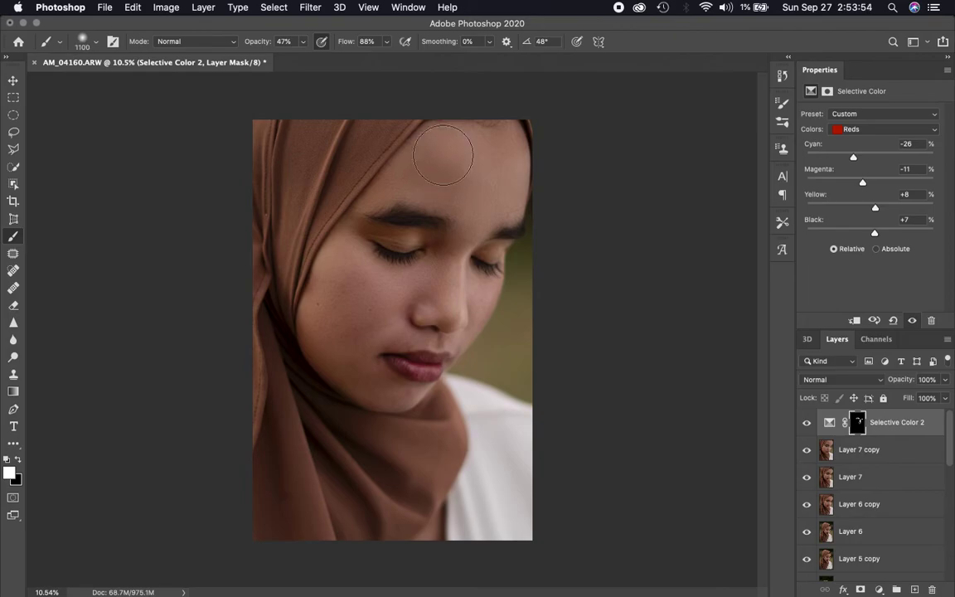
{"action": "left_click_drag", "start_coordinate": [443, 155], "coordinate": [389, 141]}
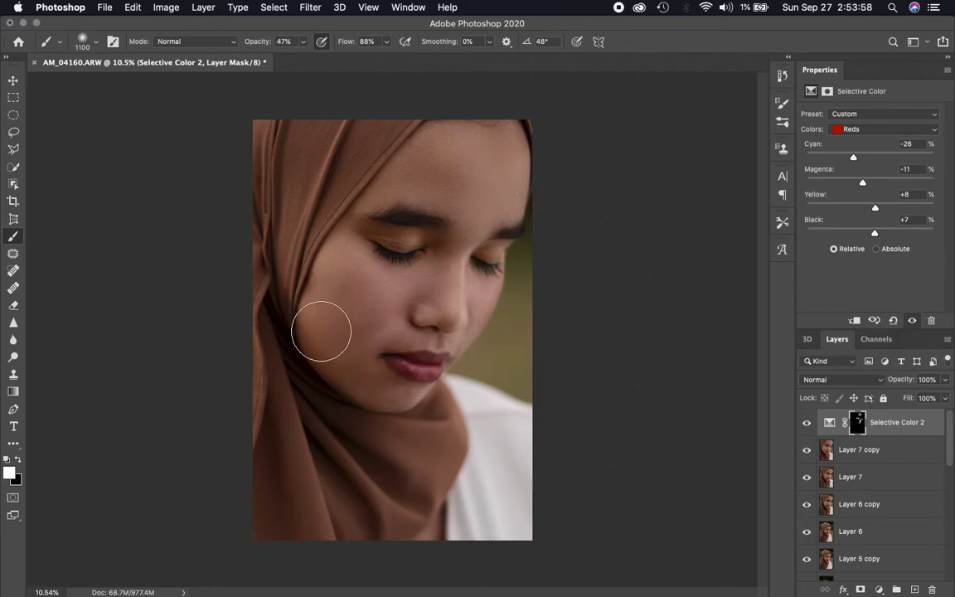
{"action": "scroll", "coordinate": [448, 320], "scroll_direction": "down", "scroll_amount": 2}
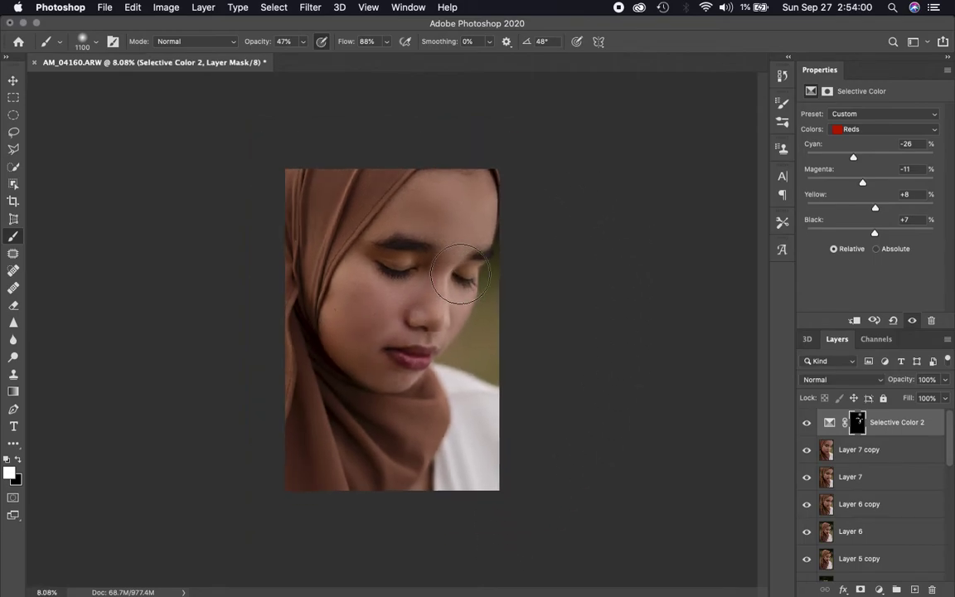
{"action": "scroll", "coordinate": [460, 274], "scroll_direction": "up", "scroll_amount": 3}
{"action": "left_click", "coordinate": [807, 424]}
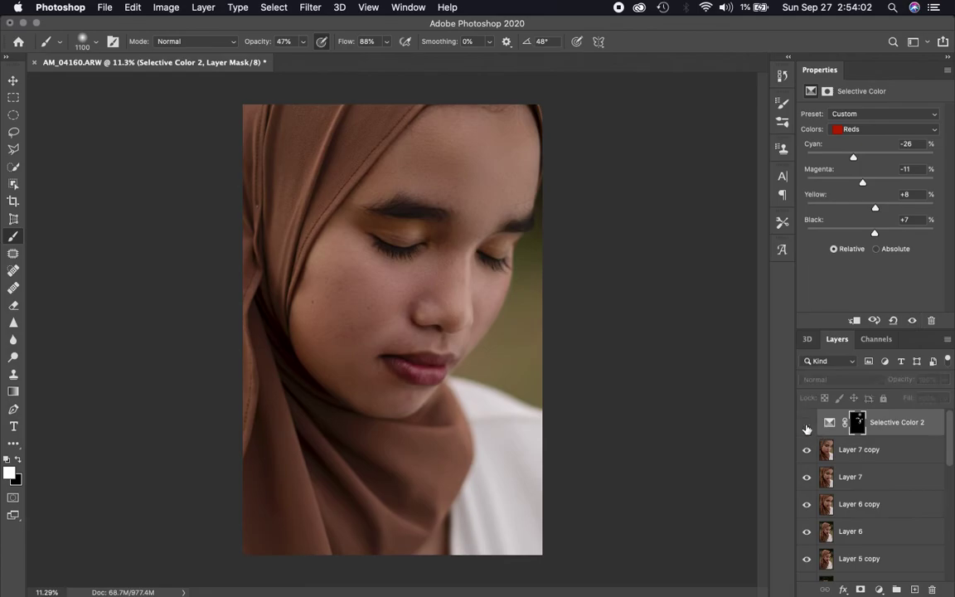
Step: Turn Selective Color 2 back on and add a new Selective Color layer targeting Whites
{"action": "left_click", "coordinate": [806, 425]}
{"action": "left_click", "coordinate": [879, 590]}
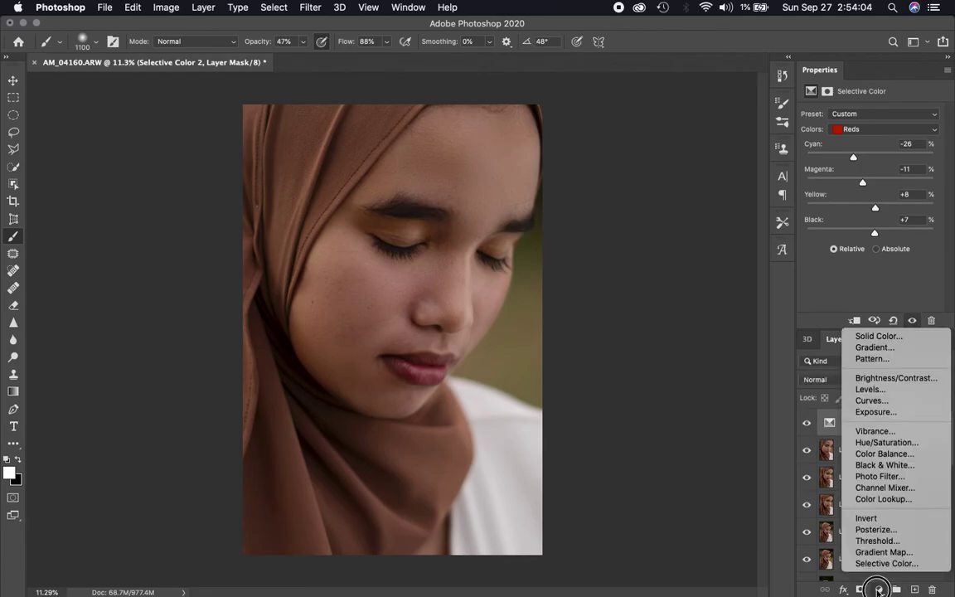
{"action": "left_click", "coordinate": [879, 563]}
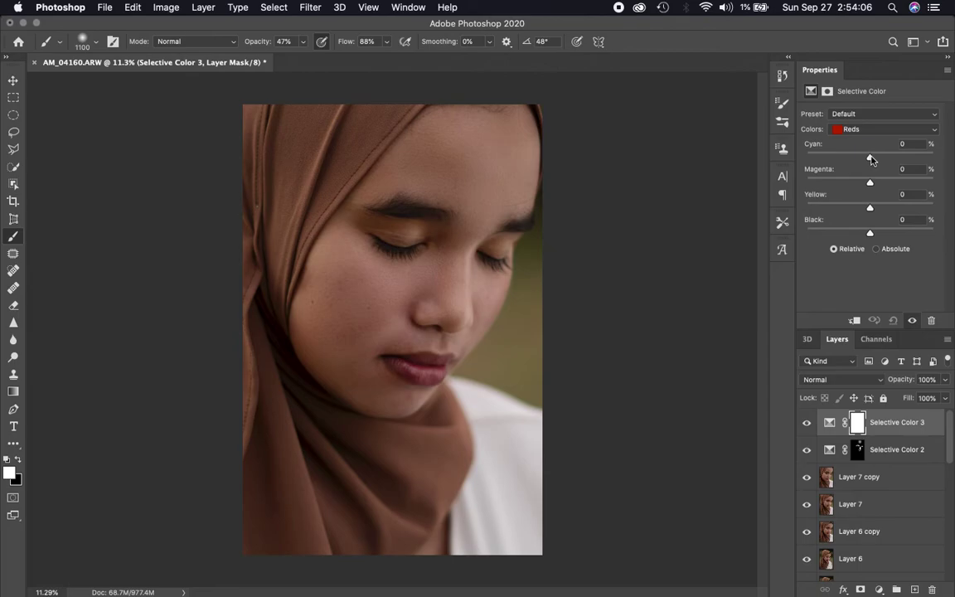
{"action": "left_click", "coordinate": [865, 131]}
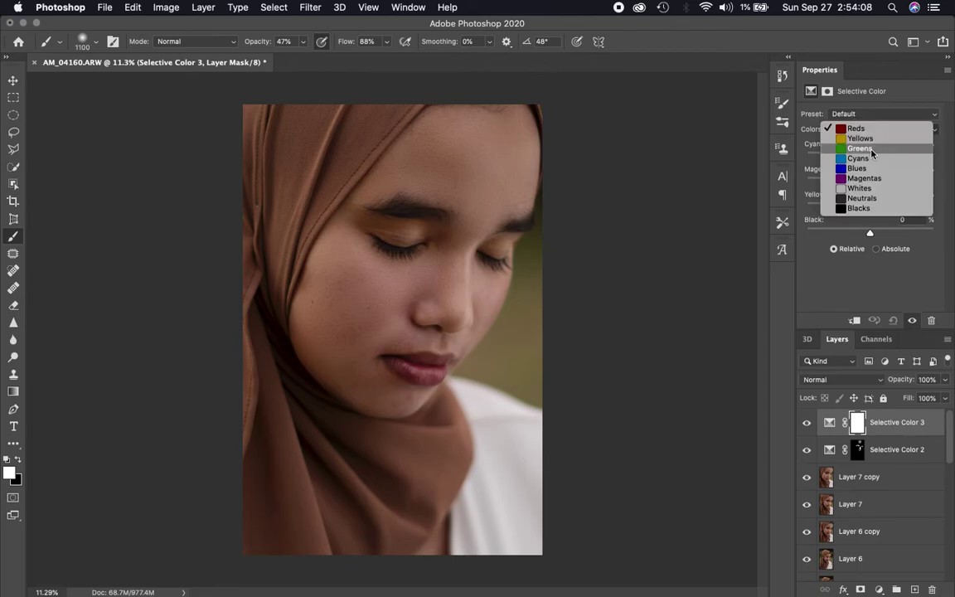
{"action": "left_click", "coordinate": [867, 189]}
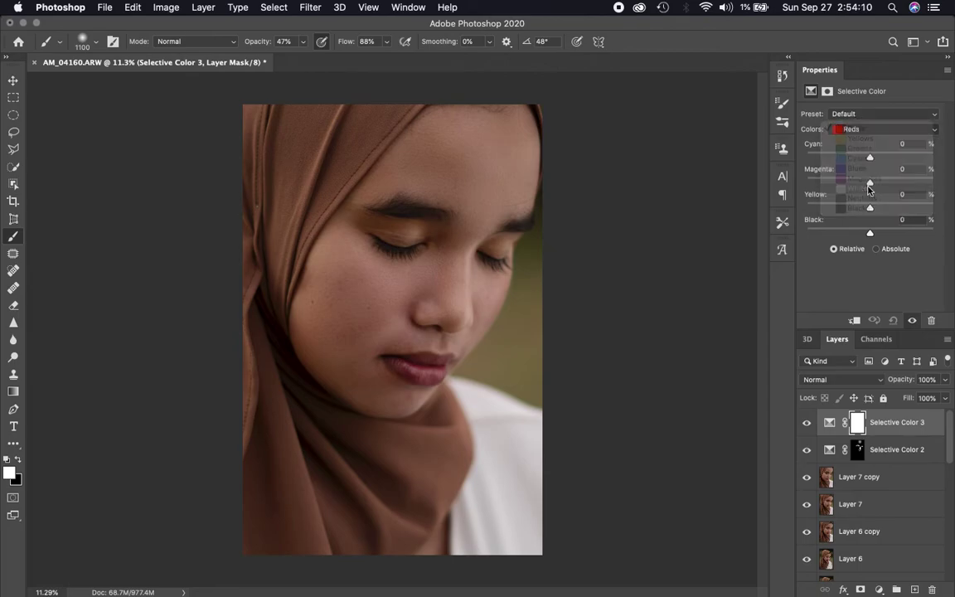
Step: Set the Whites to Cyan -17, Magenta -55, Yellow -37 and Black +8
{"action": "mouse_move", "coordinate": [870, 180]}
{"action": "left_mouse_down"}
{"action": "mouse_move", "coordinate": [877, 182]}
{"action": "mouse_move", "coordinate": [834, 184]}
{"action": "mouse_move", "coordinate": [869, 157]}
{"action": "mouse_move", "coordinate": [837, 157]}
{"action": "mouse_move", "coordinate": [869, 155]}
{"action": "mouse_move", "coordinate": [838, 158]}
{"action": "mouse_move", "coordinate": [860, 159]}
{"action": "left_mouse_up"}
{"action": "mouse_move", "coordinate": [868, 209]}
{"action": "left_mouse_down"}
{"action": "mouse_move", "coordinate": [850, 206]}
{"action": "mouse_move", "coordinate": [899, 213]}
{"action": "mouse_move", "coordinate": [840, 217]}
{"action": "mouse_move", "coordinate": [867, 235]}
{"action": "mouse_move", "coordinate": [852, 235]}
{"action": "mouse_move", "coordinate": [897, 235]}
{"action": "mouse_move", "coordinate": [852, 234]}
{"action": "mouse_move", "coordinate": [880, 236]}
{"action": "left_mouse_up"}
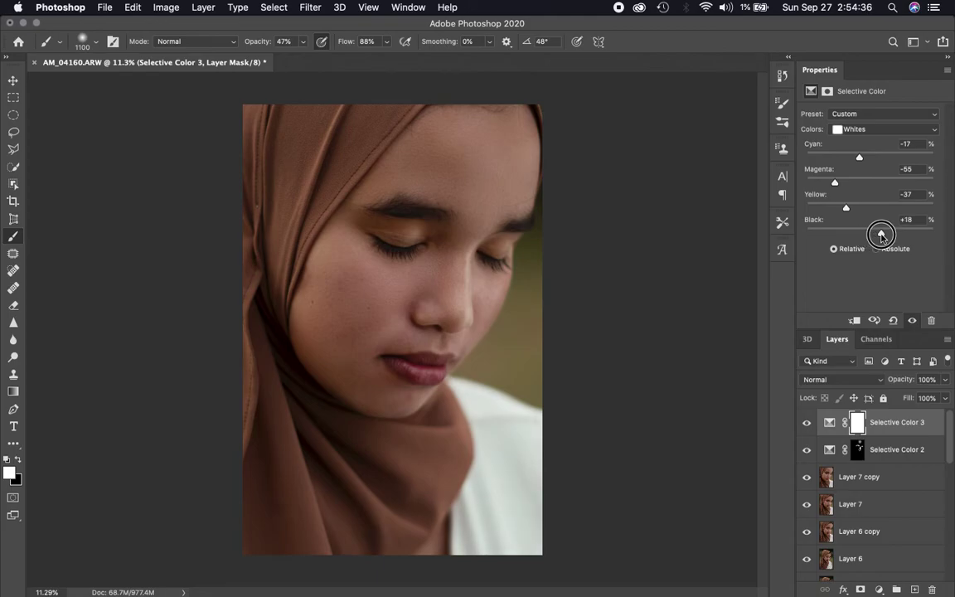
{"action": "left_click_drag", "start_coordinate": [880, 235], "coordinate": [874, 236]}
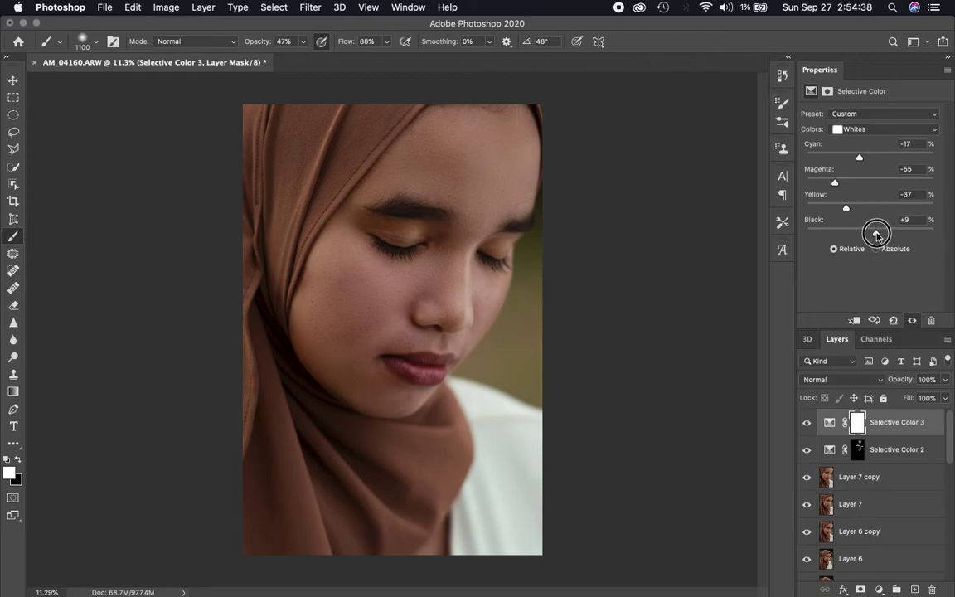
{"action": "left_click", "coordinate": [879, 591]}
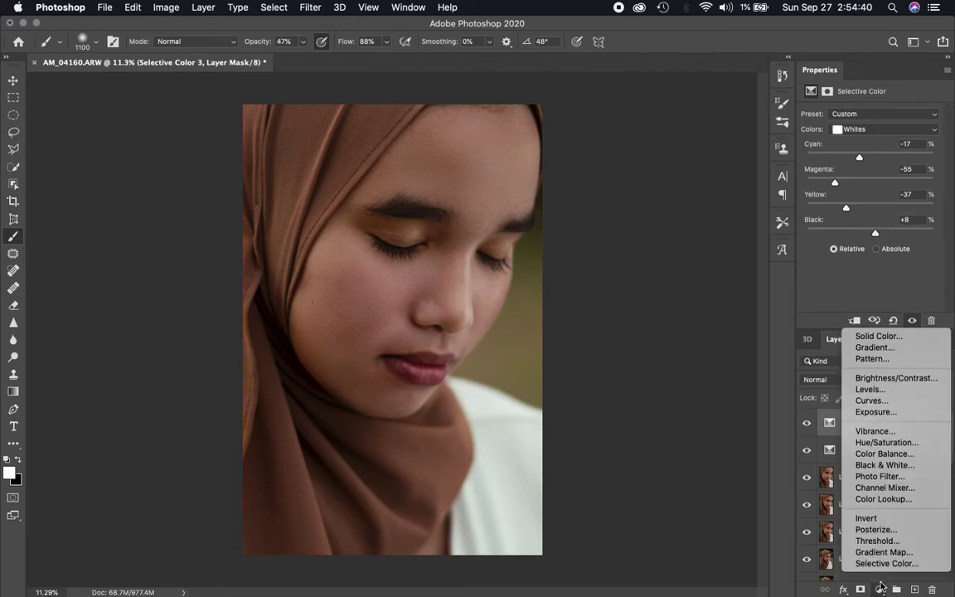
Step: Add Selective Color 4 and set the Blacks' black to +3 to deepen shadows
{"action": "left_click", "coordinate": [880, 564]}
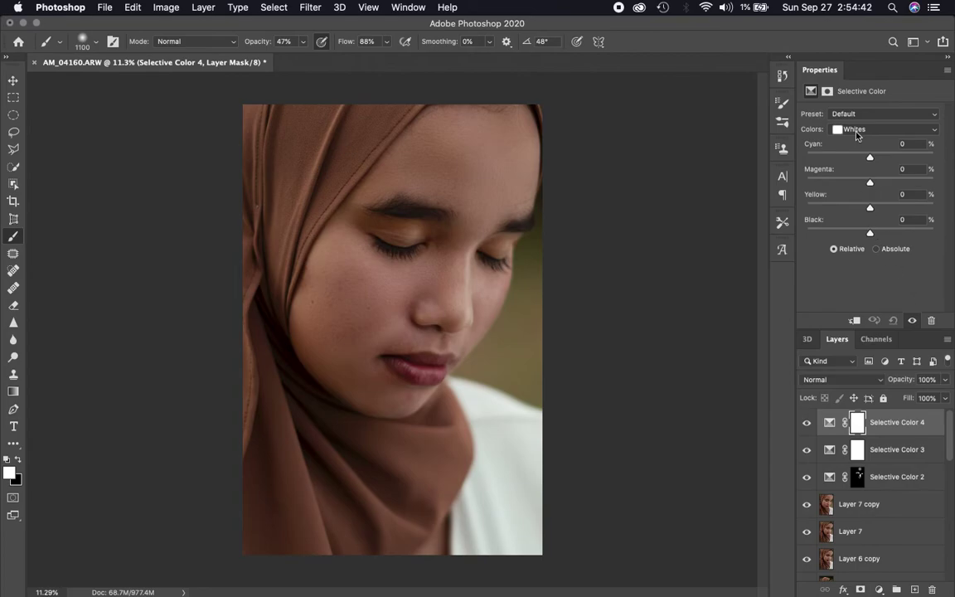
{"action": "left_click", "coordinate": [854, 129]}
{"action": "left_click", "coordinate": [858, 146]}
{"action": "left_click_drag", "start_coordinate": [870, 232], "coordinate": [874, 234]}
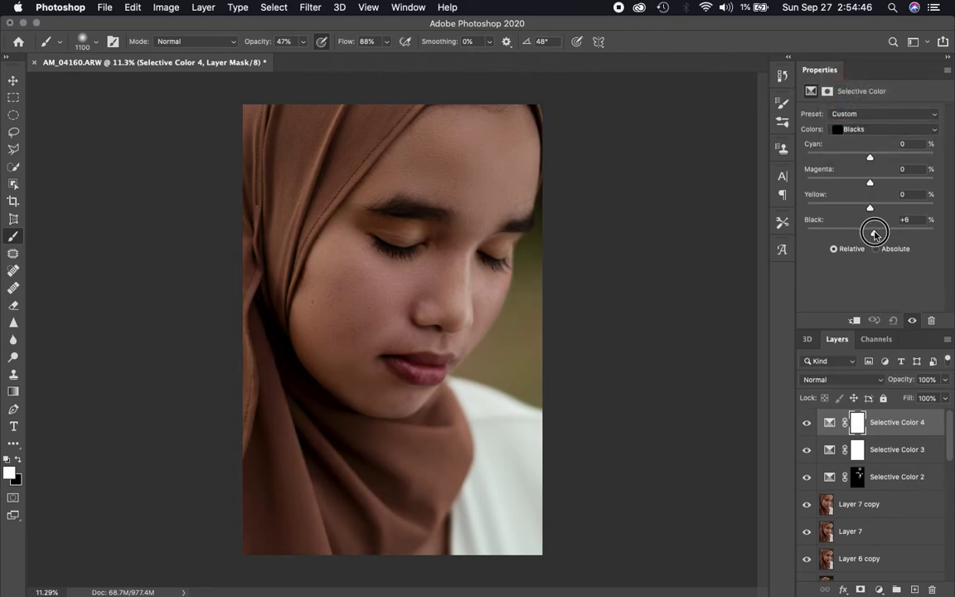
{"action": "mouse_move", "coordinate": [874, 234]}
{"action": "left_mouse_down"}
{"action": "mouse_move", "coordinate": [859, 183]}
{"action": "mouse_move", "coordinate": [870, 184]}
{"action": "left_mouse_up"}
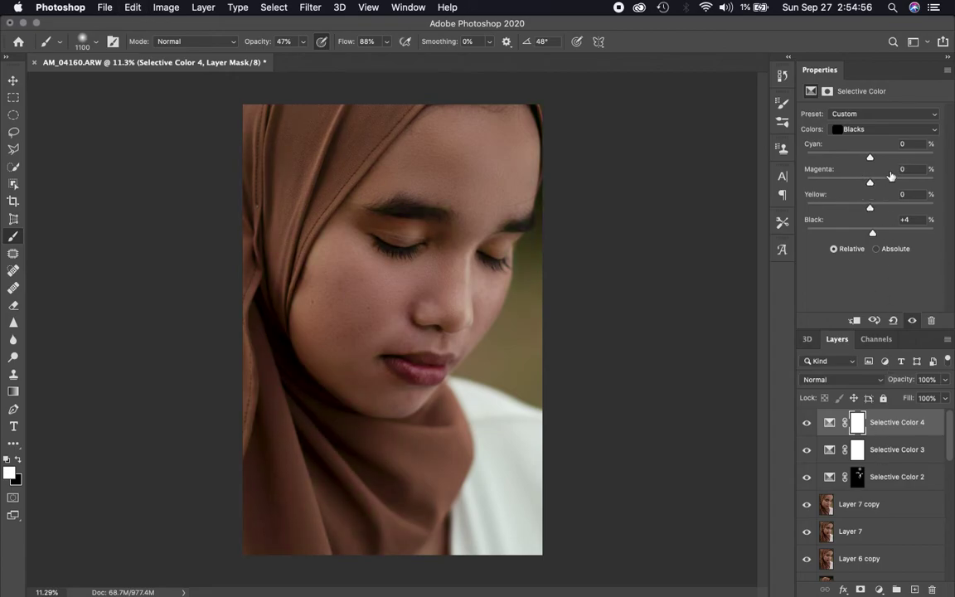
Step: Tone down Yellows (Magenta -14, Yellow -18, Black +10), then hide Selective Color layers 2–4 to compare
{"action": "left_click", "coordinate": [871, 131]}
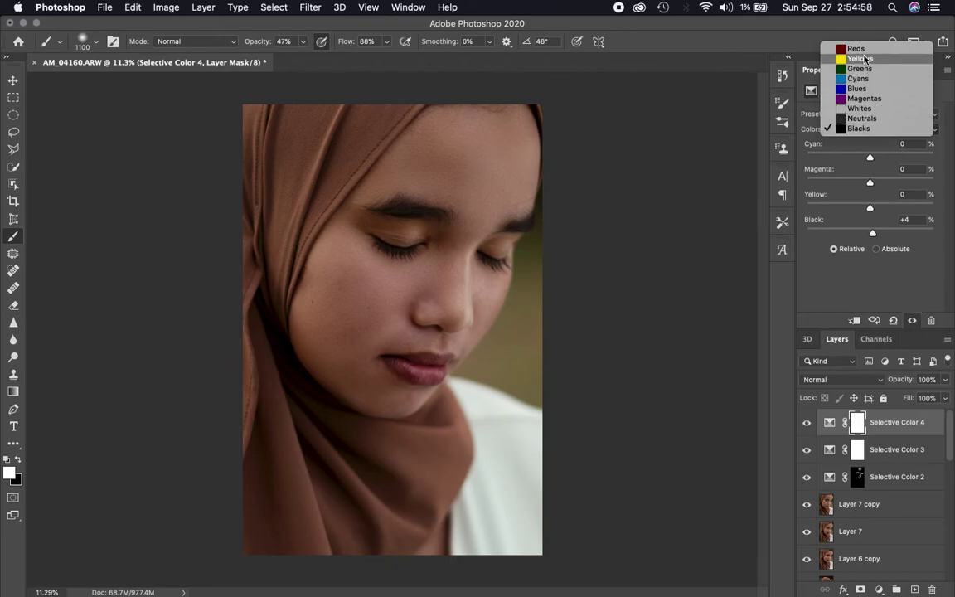
{"action": "left_click", "coordinate": [860, 58]}
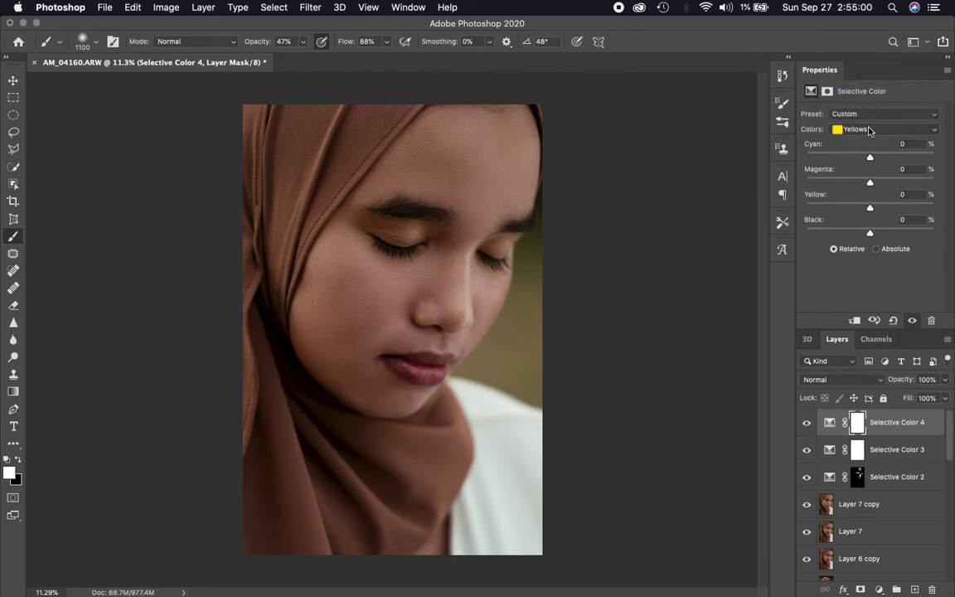
{"action": "left_click_drag", "start_coordinate": [870, 160], "coordinate": [869, 184]}
{"action": "mouse_move", "coordinate": [869, 184]}
{"action": "left_mouse_down"}
{"action": "mouse_move", "coordinate": [861, 183]}
{"action": "mouse_move", "coordinate": [886, 206]}
{"action": "mouse_move", "coordinate": [843, 208]}
{"action": "mouse_move", "coordinate": [861, 213]}
{"action": "mouse_move", "coordinate": [869, 232]}
{"action": "mouse_move", "coordinate": [861, 233]}
{"action": "mouse_move", "coordinate": [872, 233]}
{"action": "mouse_move", "coordinate": [864, 238]}
{"action": "mouse_move", "coordinate": [877, 236]}
{"action": "left_mouse_up"}
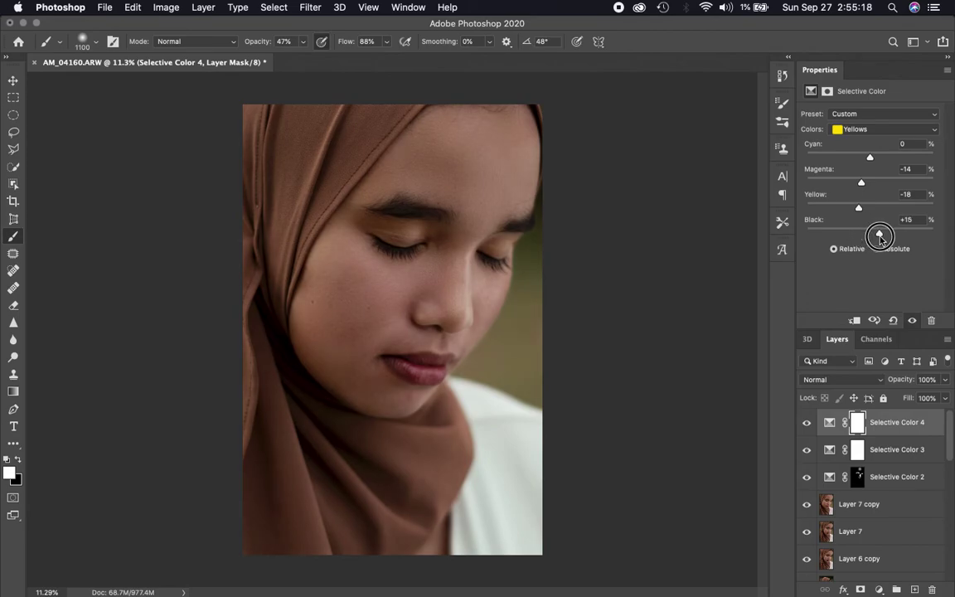
{"action": "left_click", "coordinate": [806, 423]}
{"action": "left_click_drag", "start_coordinate": [806, 431], "coordinate": [807, 482]}
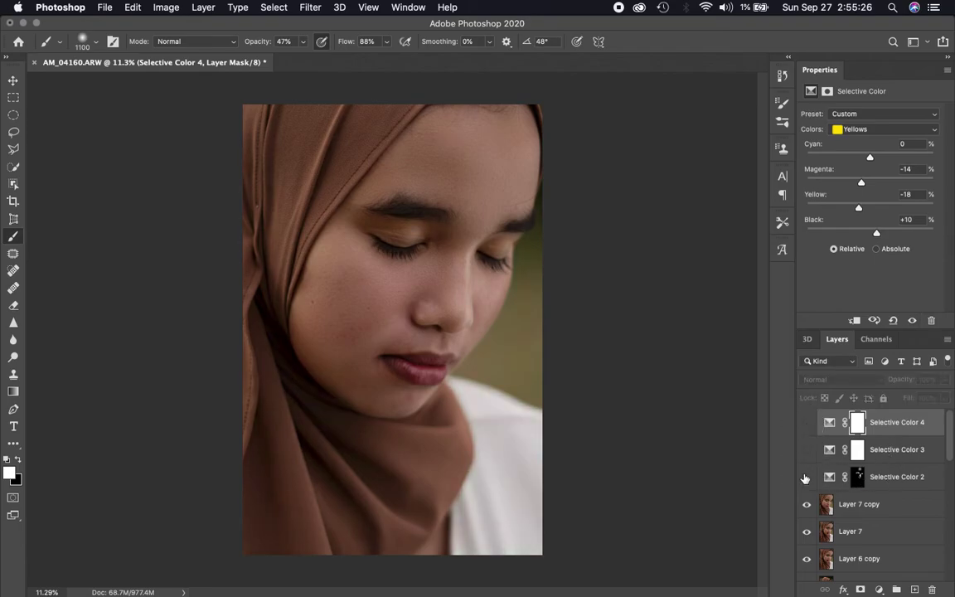
Step: Turn Selective Color 2–4 back on and group them into Group 1
{"action": "left_click_drag", "start_coordinate": [806, 456], "coordinate": [806, 423]}
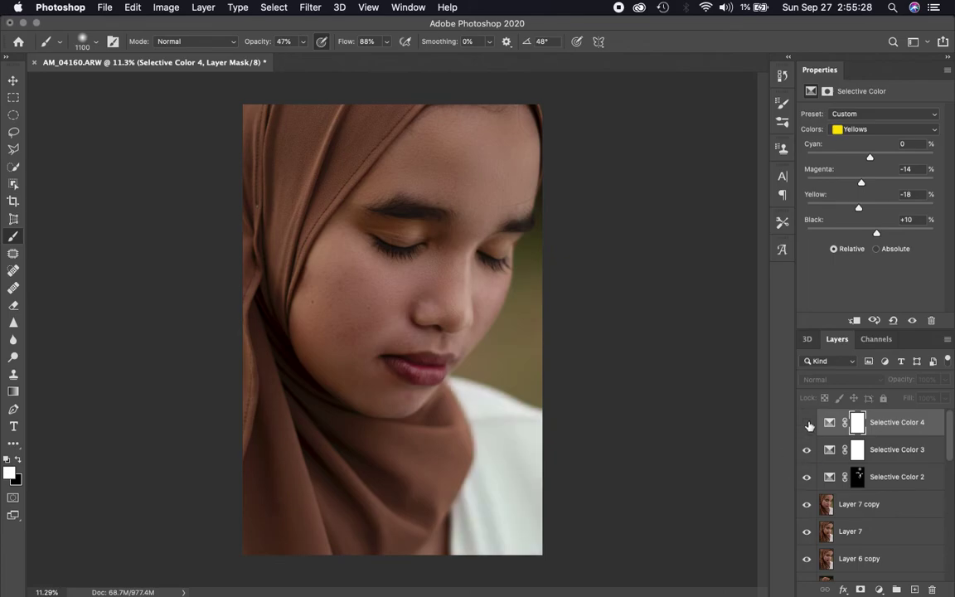
{"action": "left_click", "coordinate": [890, 452], "text": "shift"}
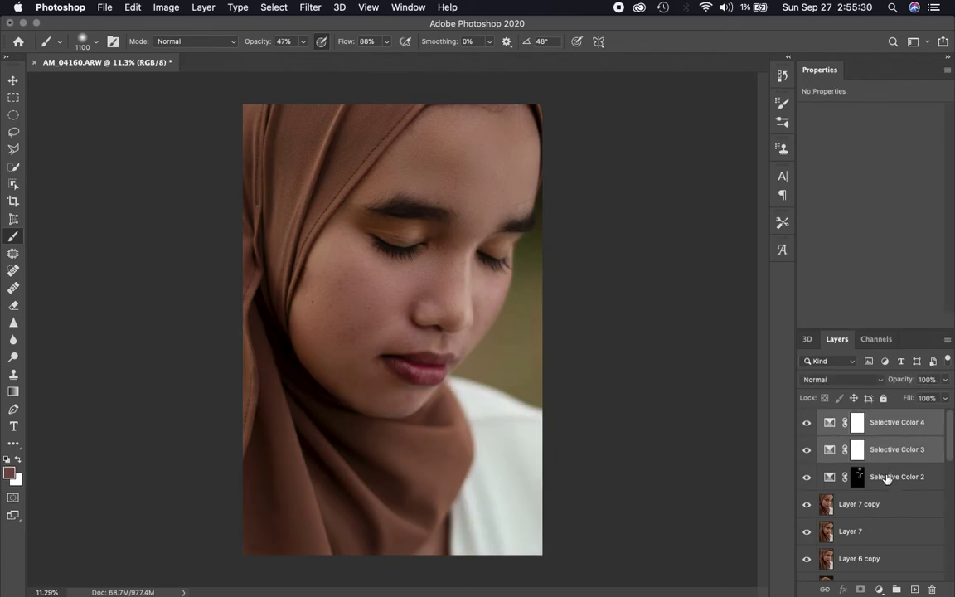
{"action": "left_click", "coordinate": [887, 478], "text": "shift"}
{"action": "key", "text": "super+g"}
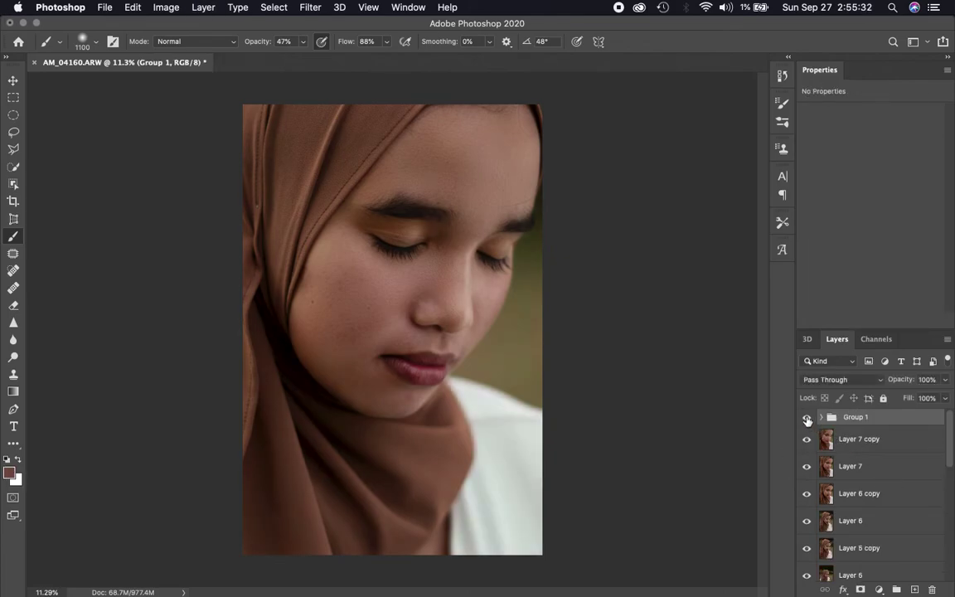
Step: Toggle Group 1's visibility to compare, leaving its colour effect on
{"action": "left_click", "coordinate": [807, 418]}
{"action": "left_click", "coordinate": [807, 419]}
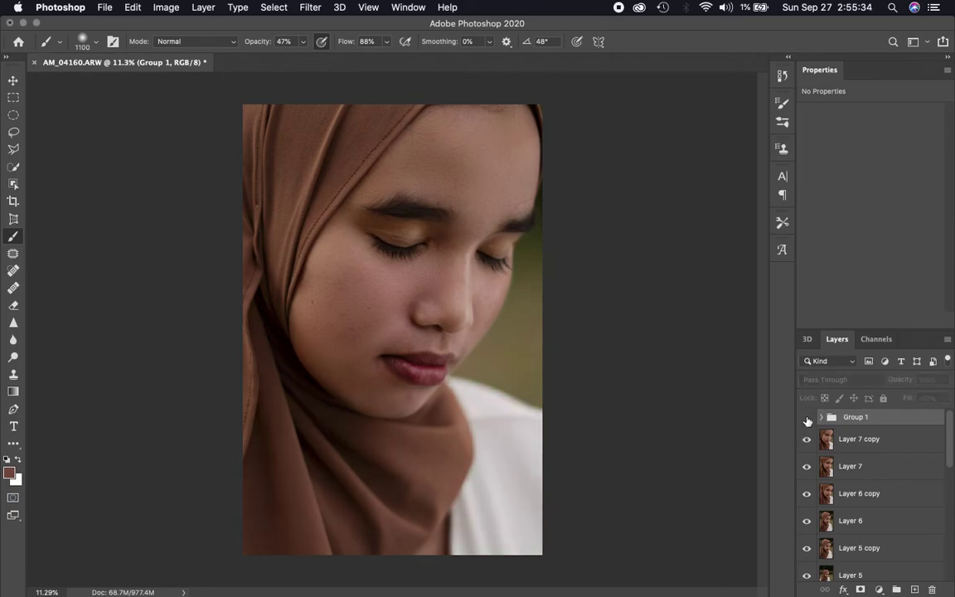
{"action": "left_click", "coordinate": [806, 418]}
{"action": "scroll", "coordinate": [469, 269], "scroll_direction": "up", "scroll_amount": 2}
{"action": "scroll", "coordinate": [469, 268], "scroll_direction": "up", "scroll_amount": 2}
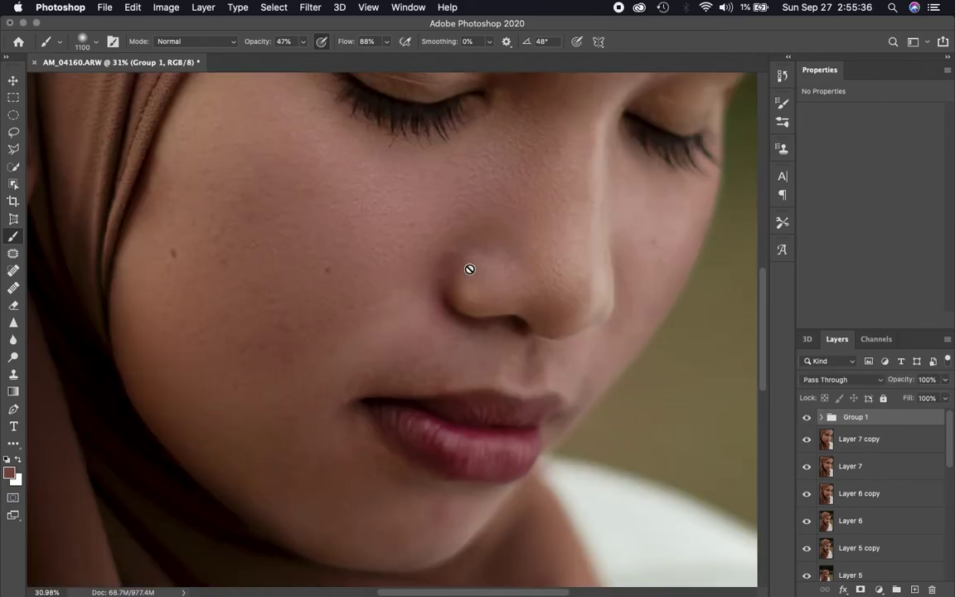
{"action": "scroll", "coordinate": [469, 269], "scroll_direction": "up", "scroll_amount": 1}
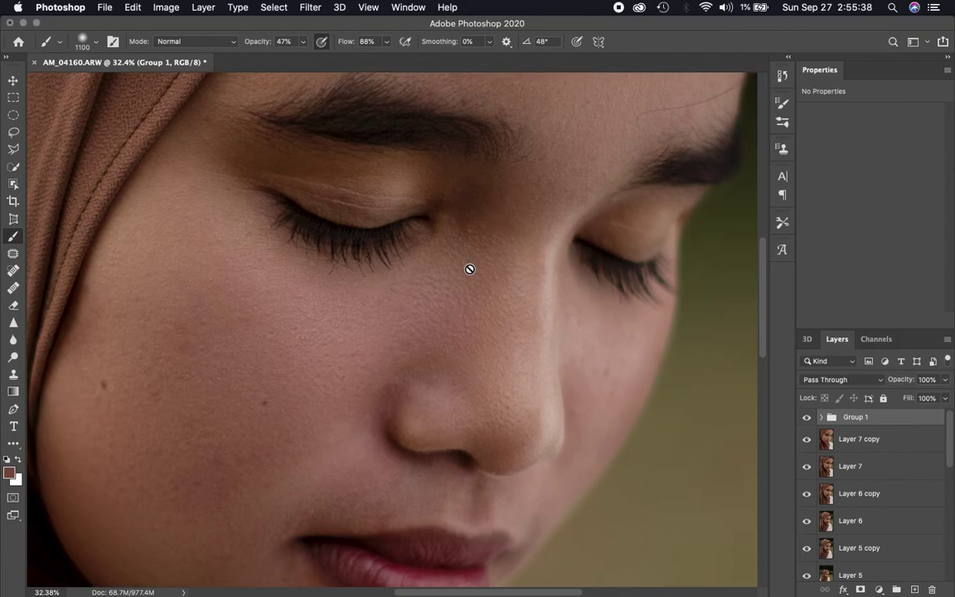
{"action": "scroll", "coordinate": [469, 269], "scroll_direction": "right", "scroll_amount": 1}
{"action": "scroll", "coordinate": [470, 268], "scroll_direction": "right", "scroll_amount": 1}
{"action": "scroll", "coordinate": [469, 269], "scroll_direction": "right", "scroll_amount": 1}
{"action": "scroll", "coordinate": [469, 268], "scroll_direction": "down", "scroll_amount": 2}
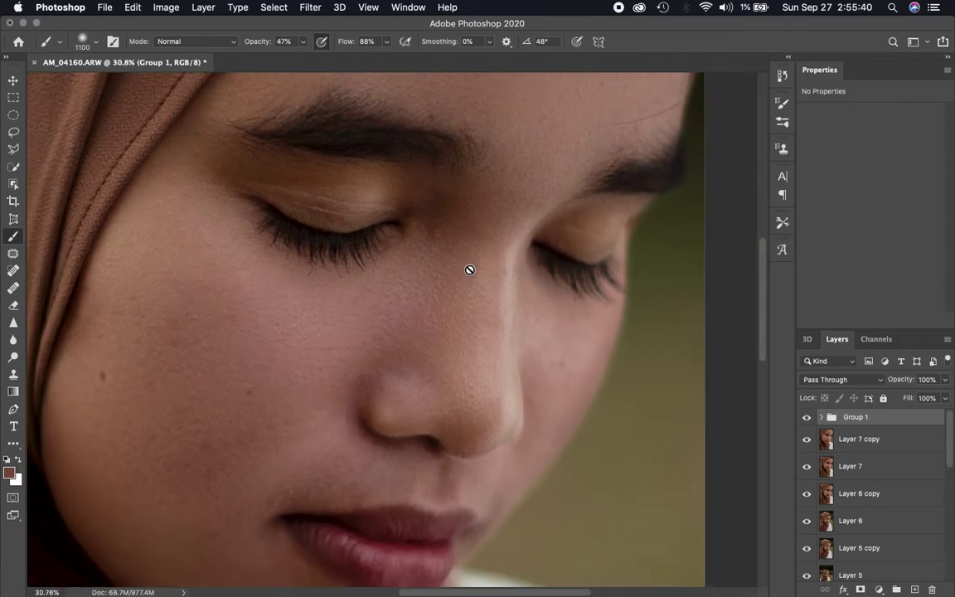
{"action": "scroll", "coordinate": [469, 269], "scroll_direction": "down", "scroll_amount": 2}
{"action": "scroll", "coordinate": [469, 269], "scroll_direction": "down", "scroll_amount": 1}
{"action": "scroll", "coordinate": [469, 269], "scroll_direction": "up", "scroll_amount": 1}
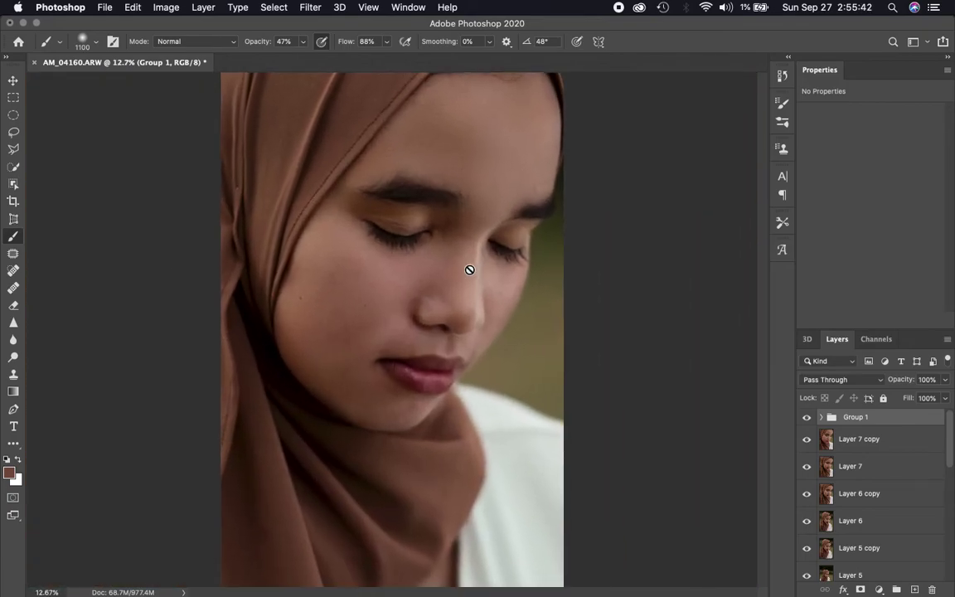
{"action": "scroll", "coordinate": [945, 572], "scroll_direction": "down", "scroll_amount": 5}
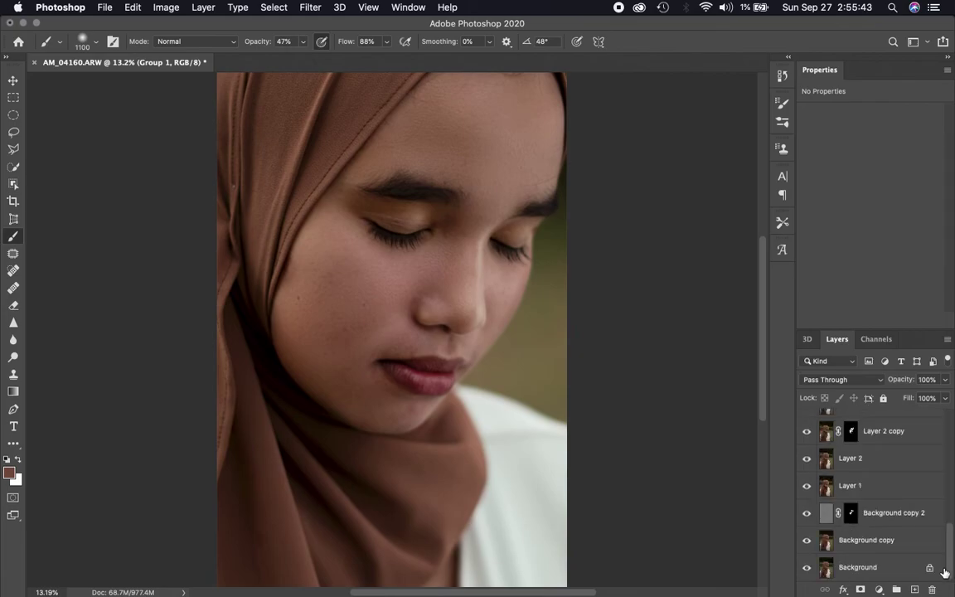
{"action": "left_click", "coordinate": [806, 569], "text": "alt"}
{"action": "left_click", "coordinate": [807, 569], "text": "alt"}
{"action": "scroll", "coordinate": [847, 475], "scroll_direction": "up", "scroll_amount": 5}
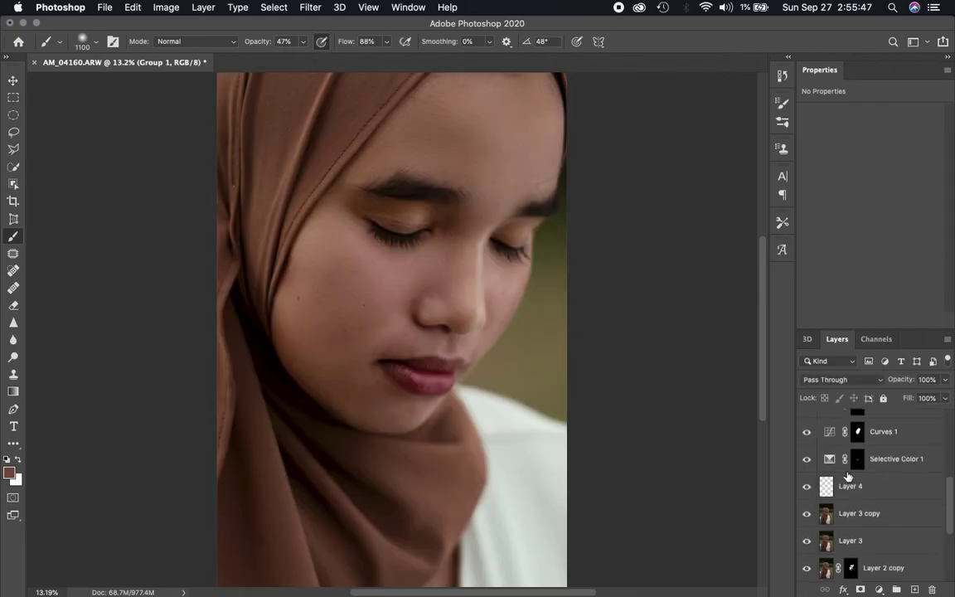
{"action": "left_click", "coordinate": [806, 514], "text": "alt"}
{"action": "left_click", "coordinate": [808, 519], "text": "alt"}
{"action": "left_click", "coordinate": [807, 517], "text": "alt"}
{"action": "left_click", "coordinate": [807, 517], "text": "alt"}
{"action": "scroll", "coordinate": [844, 506], "scroll_direction": "up", "scroll_amount": 5}
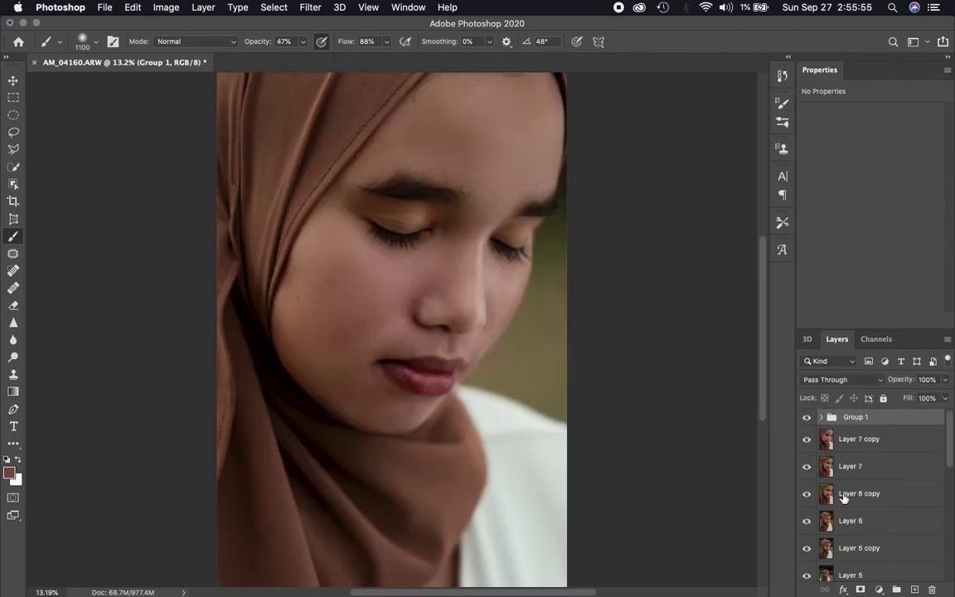
{"action": "left_click", "coordinate": [807, 522], "text": "alt"}
{"action": "left_click", "coordinate": [807, 495], "text": "alt"}
{"action": "left_click", "coordinate": [808, 495], "text": "alt"}
{"action": "left_click", "coordinate": [807, 469], "text": "alt"}
{"action": "scroll", "coordinate": [559, 365], "scroll_direction": "down", "scroll_amount": 2}
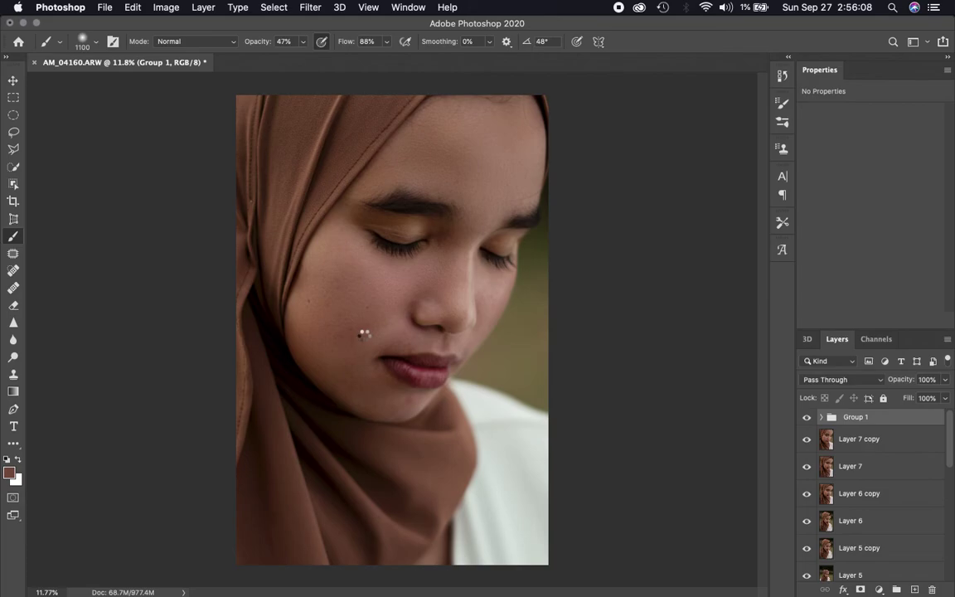
Step: Stamp all visible layers into Layer 8, then discard a first trial selection of the hijab
{"action": "key", "text": "super+alt+shift+e"}
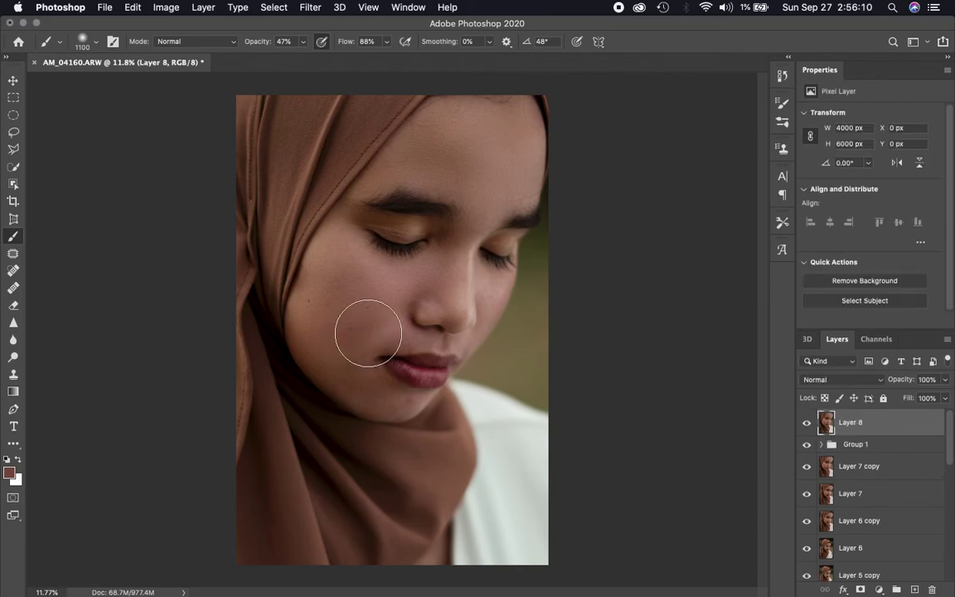
{"action": "left_click", "coordinate": [15, 100]}
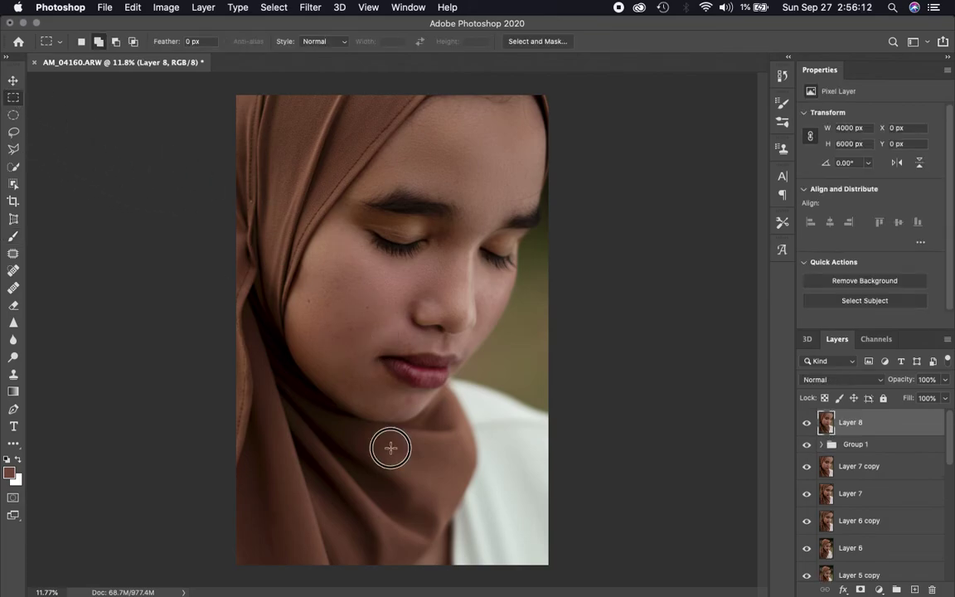
{"action": "left_click_drag", "start_coordinate": [391, 491], "coordinate": [462, 582]}
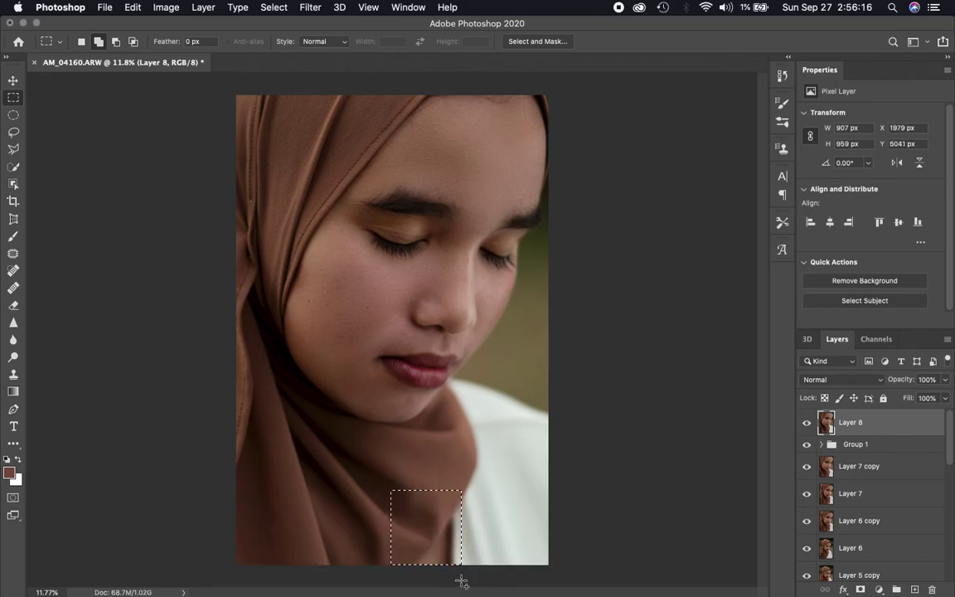
{"action": "key", "text": "super+t"}
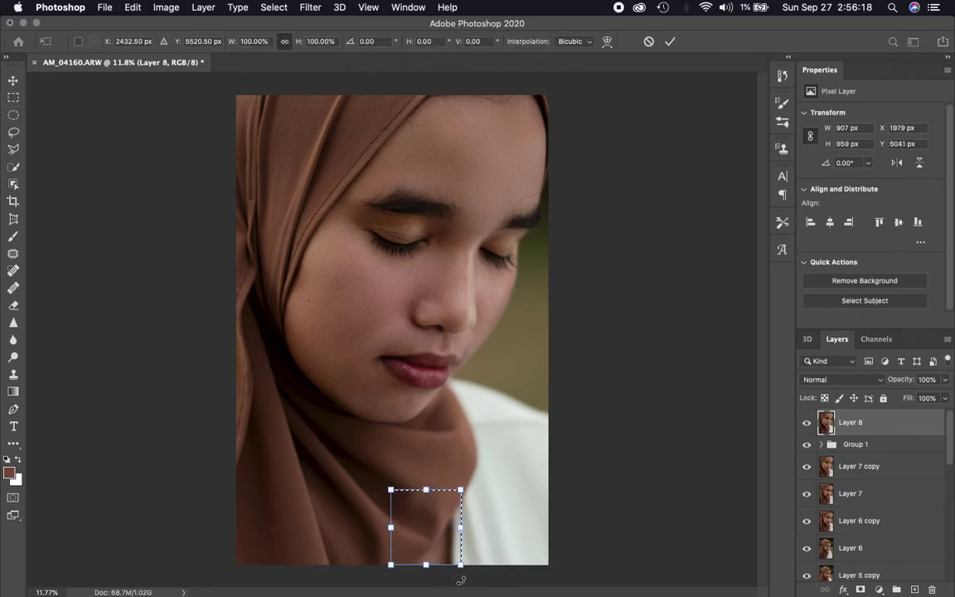
{"action": "key", "text": "Escape"}
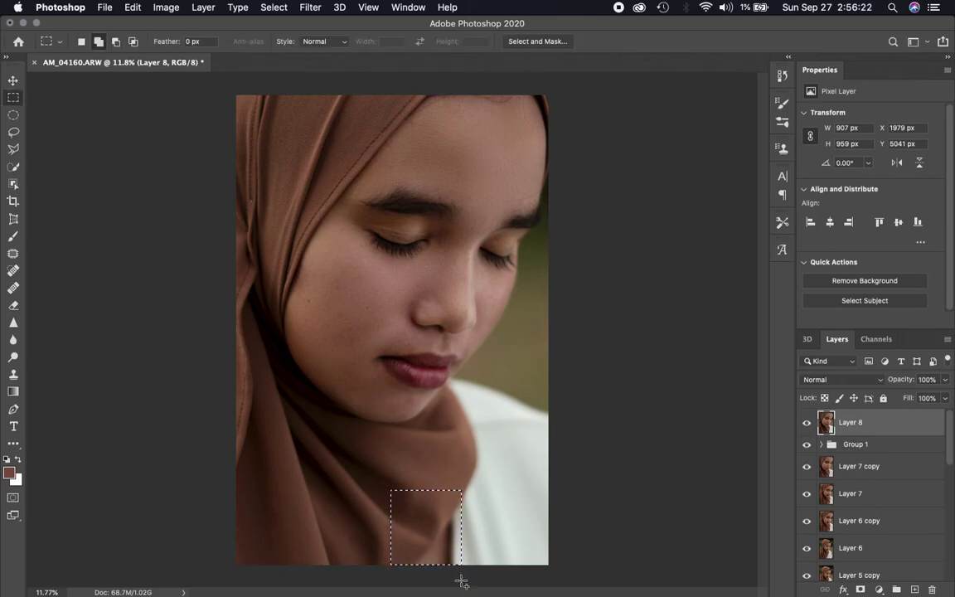
{"action": "left_click", "coordinate": [462, 582]}
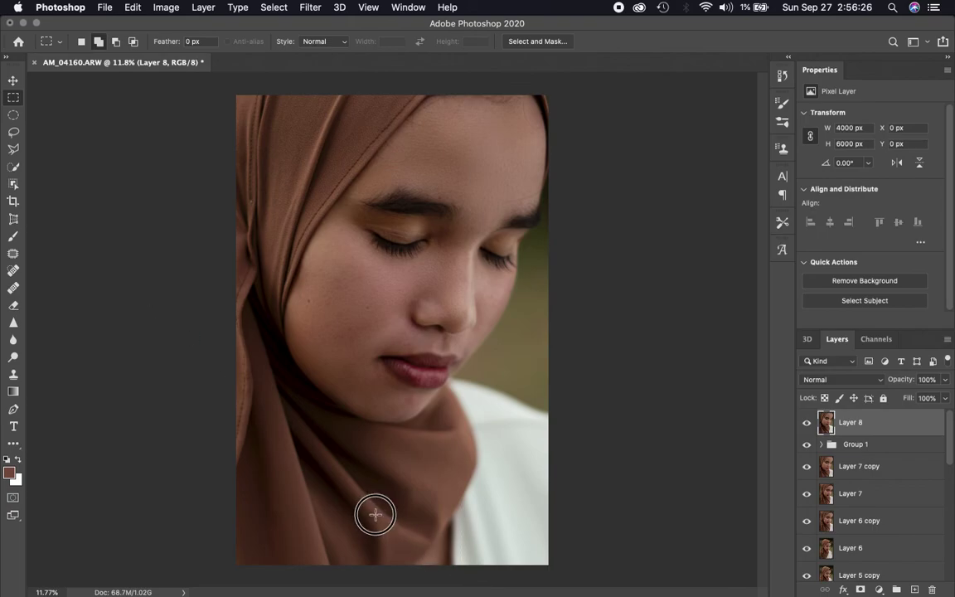
Step: Copy a strip of hijab at the bottom edge to Layer 9 and shift it down-right
{"action": "left_click_drag", "start_coordinate": [372, 514], "coordinate": [462, 574]}
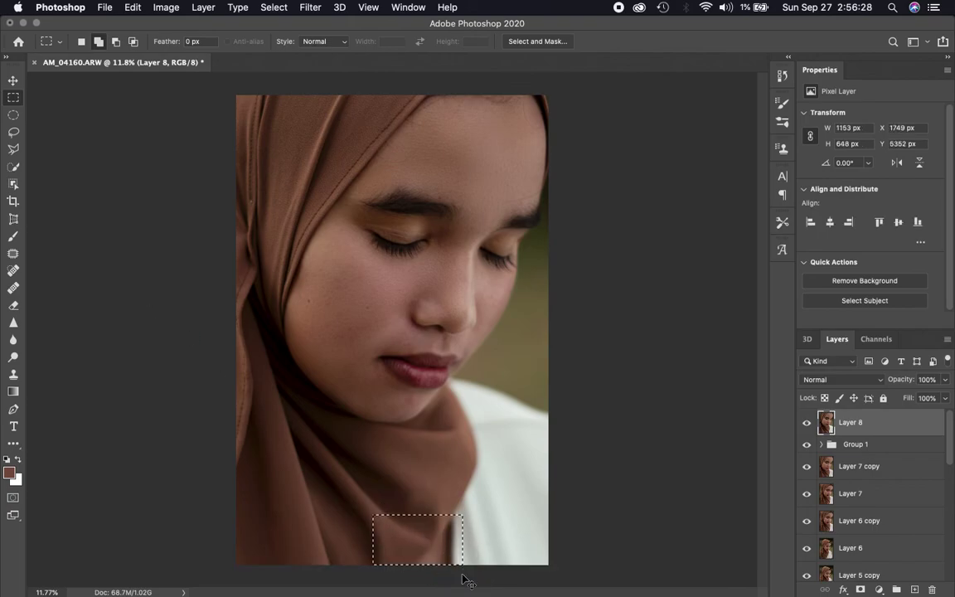
{"action": "key", "text": "ctrl+j"}
{"action": "key", "text": "ctrl+t"}
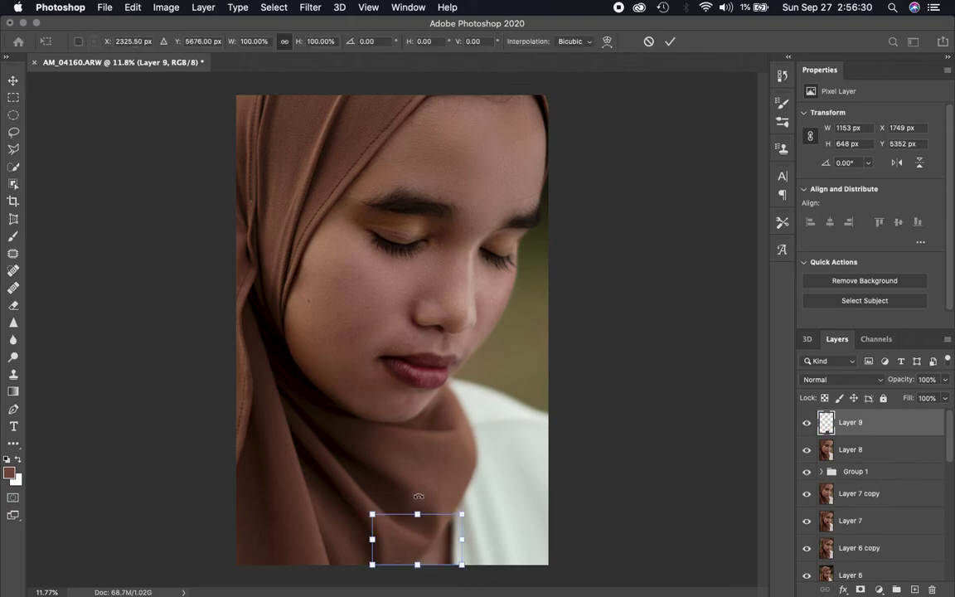
{"action": "left_click_drag", "start_coordinate": [421, 535], "coordinate": [453, 563]}
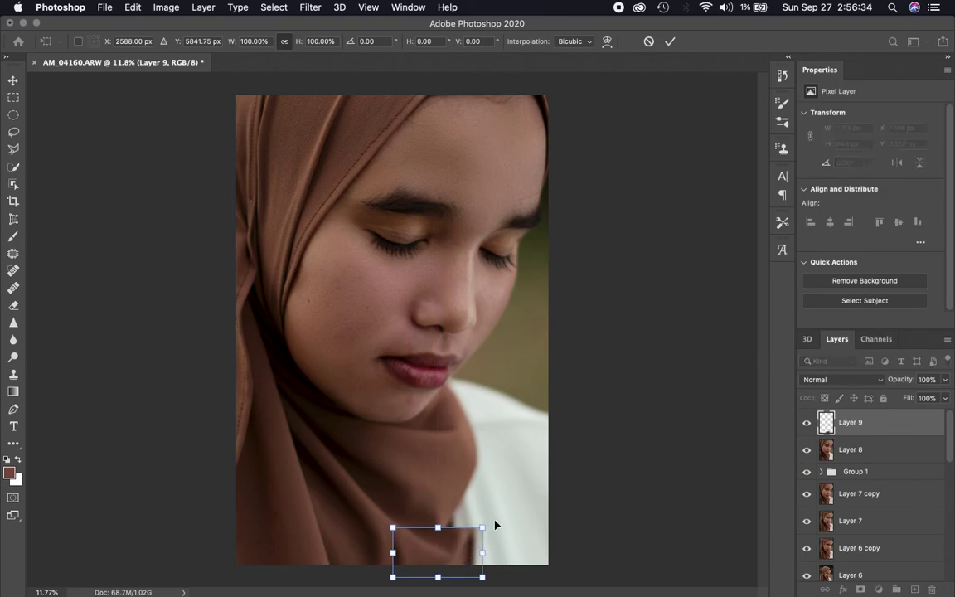
{"action": "left_click", "coordinate": [606, 41]}
Step: Warp the patch's top-right corner toward the hijab fold and commit the warp
{"action": "scroll", "coordinate": [538, 351], "scroll_direction": "up", "scroll_amount": 3}
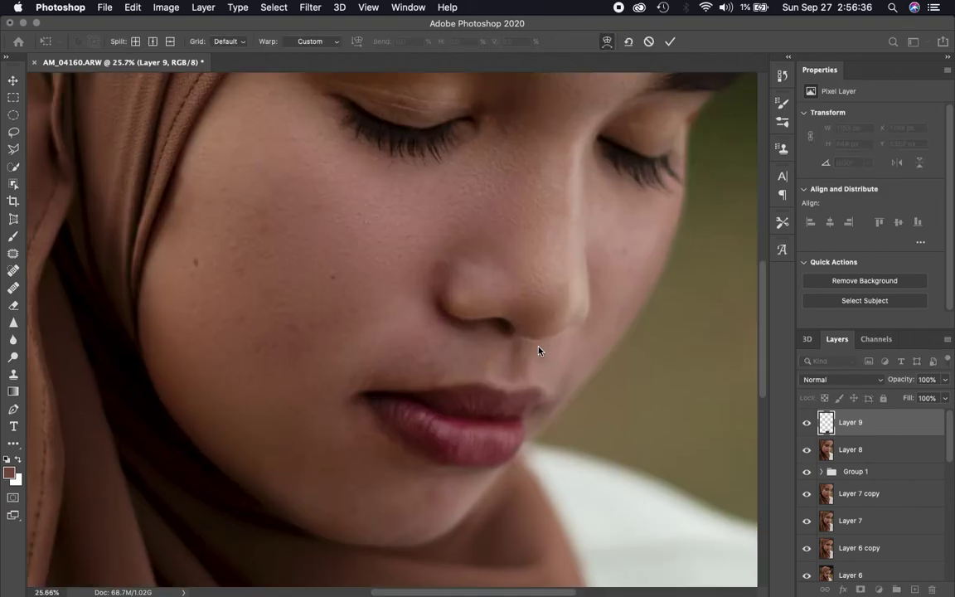
{"action": "scroll", "coordinate": [538, 349], "scroll_direction": "up", "scroll_amount": 2}
{"action": "scroll", "coordinate": [539, 347], "scroll_direction": "down", "scroll_amount": 5}
{"action": "scroll", "coordinate": [538, 348], "scroll_direction": "down", "scroll_amount": 1}
{"action": "left_click_drag", "start_coordinate": [517, 355], "coordinate": [446, 305]}
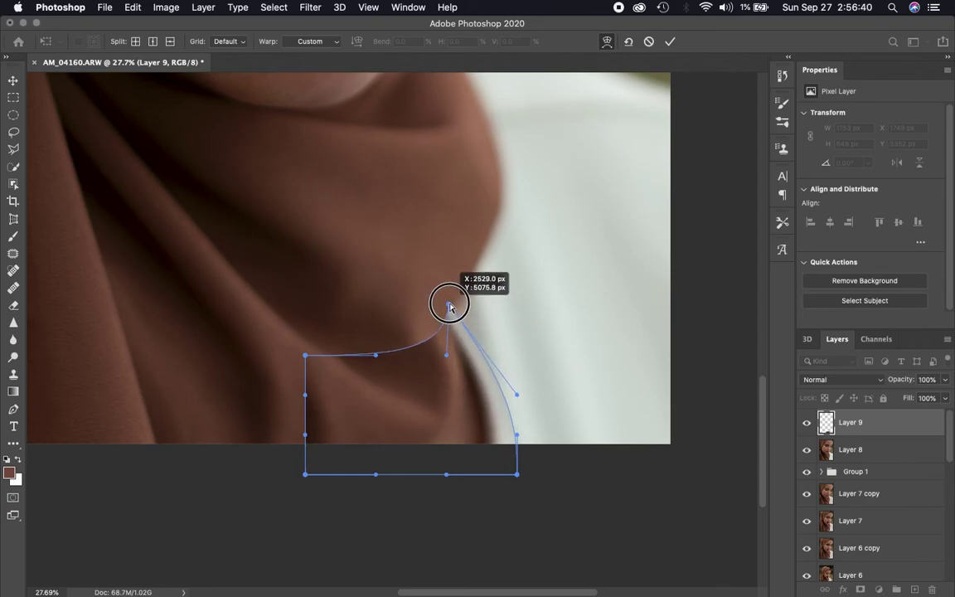
{"action": "left_click_drag", "start_coordinate": [464, 330], "coordinate": [445, 373]}
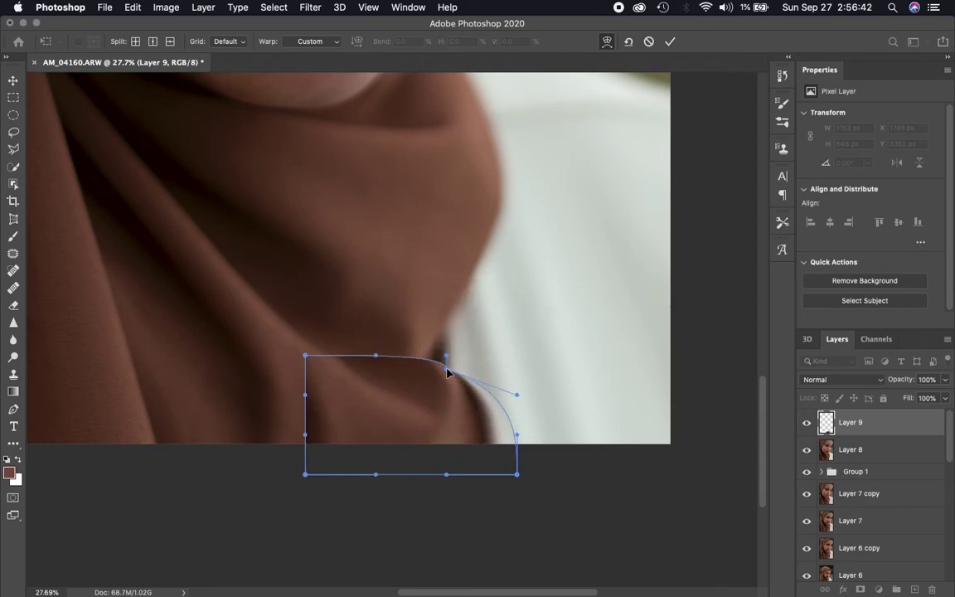
{"action": "key", "text": "ctrl+z"}
{"action": "left_click_drag", "start_coordinate": [430, 403], "coordinate": [417, 380]}
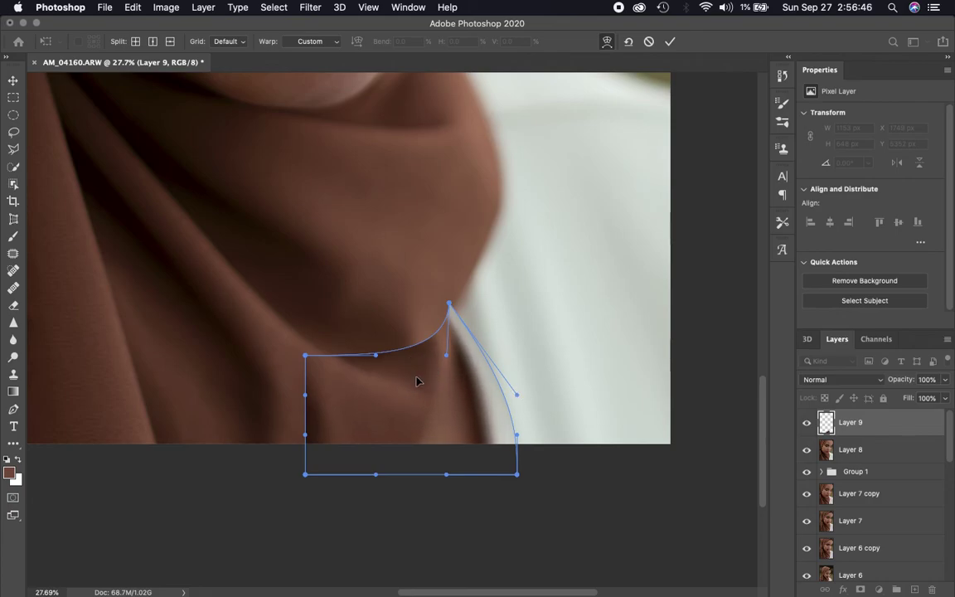
{"action": "key", "text": "Return"}
Step: Erase the white sliver along the patch edge with the Eraser
{"action": "key", "text": "e"}
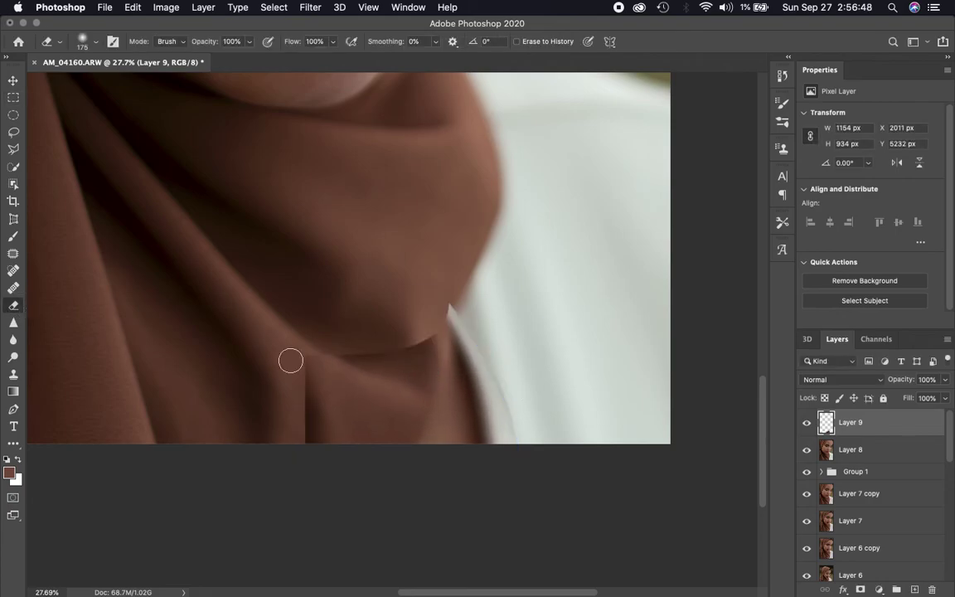
{"action": "right_click", "coordinate": [556, 434]}
{"action": "key", "text": "Return"}
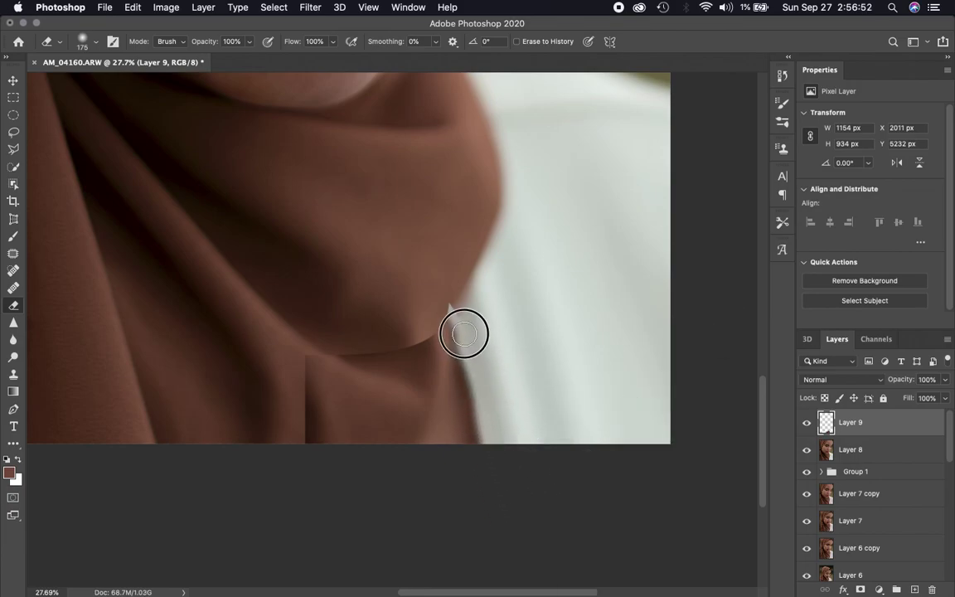
{"action": "mouse_move", "coordinate": [464, 330]}
{"action": "left_mouse_down"}
{"action": "mouse_move", "coordinate": [452, 298]}
{"action": "mouse_move", "coordinate": [335, 363]}
{"action": "left_mouse_up"}
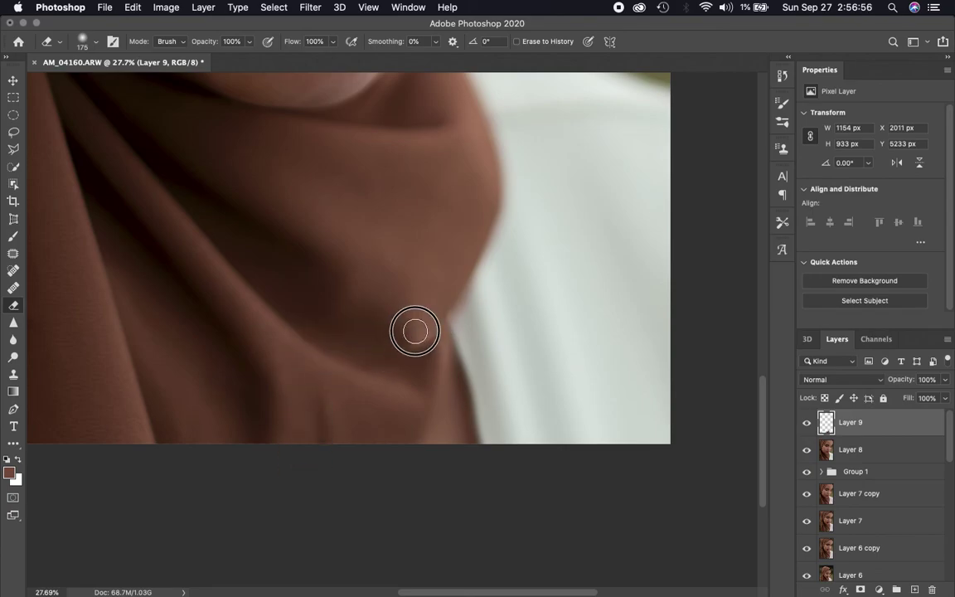
{"action": "key", "text": "ctrl+t"}
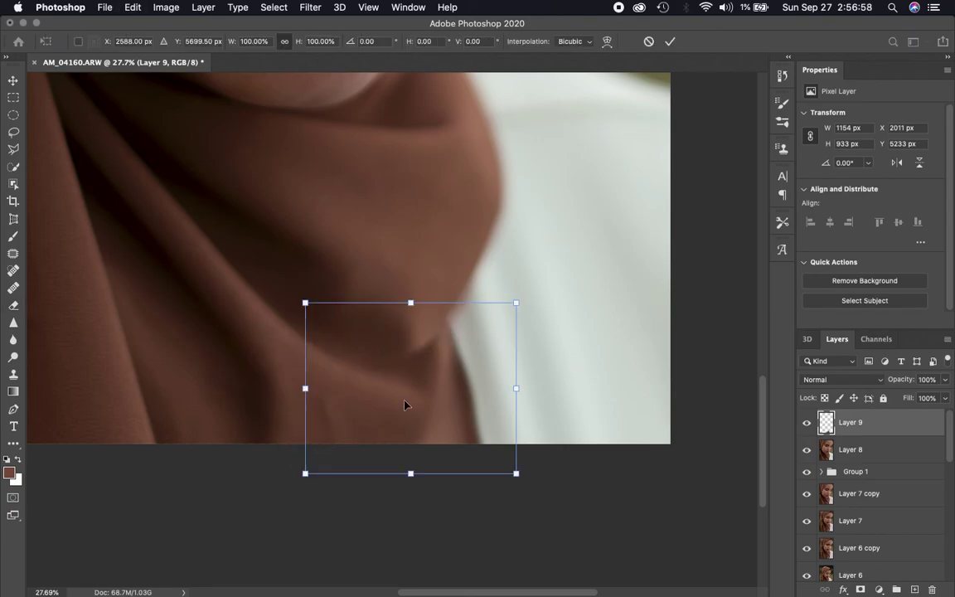
Step: Move and rotate the scarf patch to sit on the fold at matching angle
{"action": "mouse_move", "coordinate": [409, 402]}
{"action": "left_mouse_down"}
{"action": "mouse_move", "coordinate": [437, 430]}
{"action": "mouse_move", "coordinate": [422, 421]}
{"action": "left_mouse_up"}
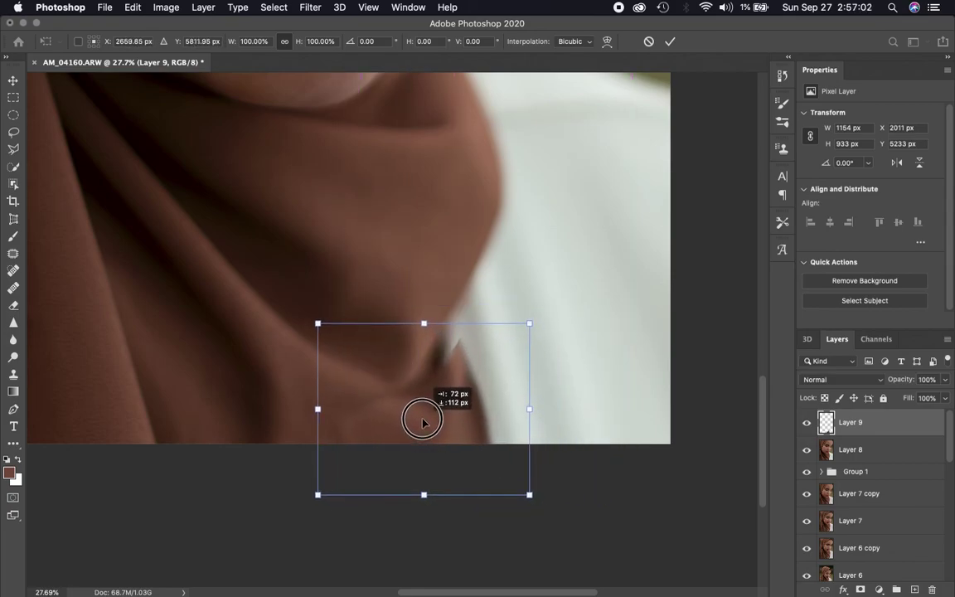
{"action": "left_click_drag", "start_coordinate": [547, 295], "coordinate": [510, 278]}
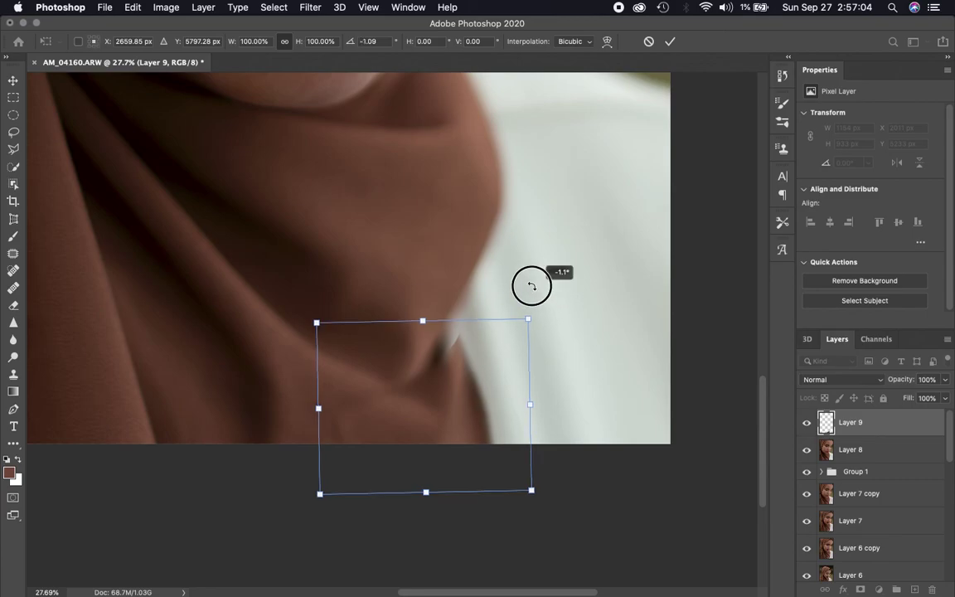
{"action": "left_click_drag", "start_coordinate": [482, 389], "coordinate": [471, 377]}
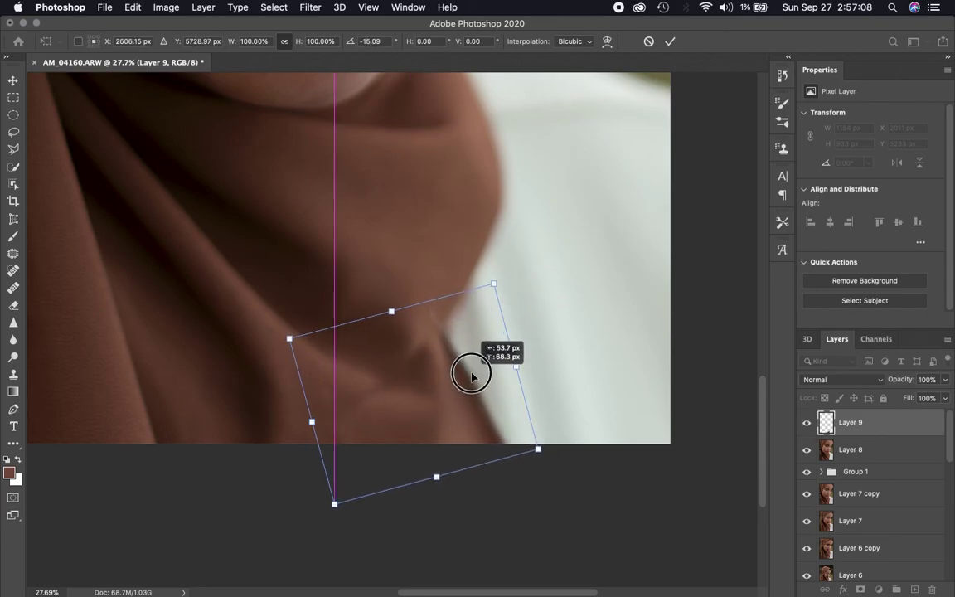
{"action": "key", "text": "Return"}
Step: Erase the patch edges along the fold with 500, 150 and 300 px eraser sizes
{"action": "key", "text": "e"}
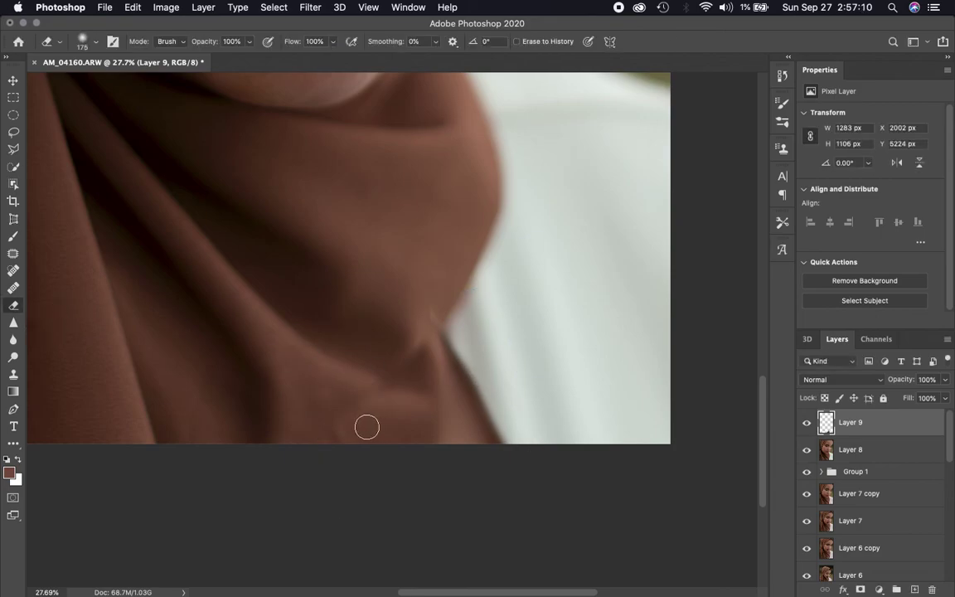
{"action": "key", "text": "bracketright"}
{"action": "key", "text": "bracketright"}
{"action": "key", "text": "bracketright"}
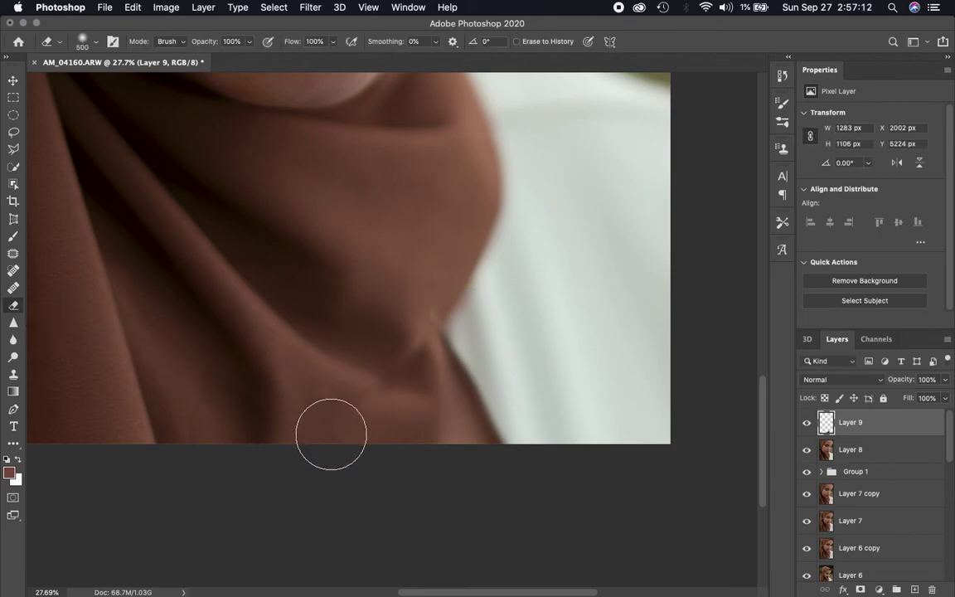
{"action": "mouse_move", "coordinate": [363, 352]}
{"action": "left_mouse_down"}
{"action": "mouse_move", "coordinate": [362, 367]}
{"action": "mouse_move", "coordinate": [369, 341]}
{"action": "mouse_move", "coordinate": [407, 311]}
{"action": "mouse_move", "coordinate": [550, 345]}
{"action": "left_mouse_up"}
{"action": "key", "text": "bracketleft"}
{"action": "key", "text": "bracketleft"}
{"action": "key", "text": "bracketleft"}
{"action": "key", "text": "bracketleft"}
{"action": "key", "text": "bracketleft"}
{"action": "mouse_move", "coordinate": [458, 345]}
{"action": "left_mouse_down"}
{"action": "mouse_move", "coordinate": [447, 471]}
{"action": "mouse_move", "coordinate": [454, 341]}
{"action": "mouse_move", "coordinate": [484, 401]}
{"action": "mouse_move", "coordinate": [469, 393]}
{"action": "mouse_move", "coordinate": [512, 414]}
{"action": "left_mouse_up"}
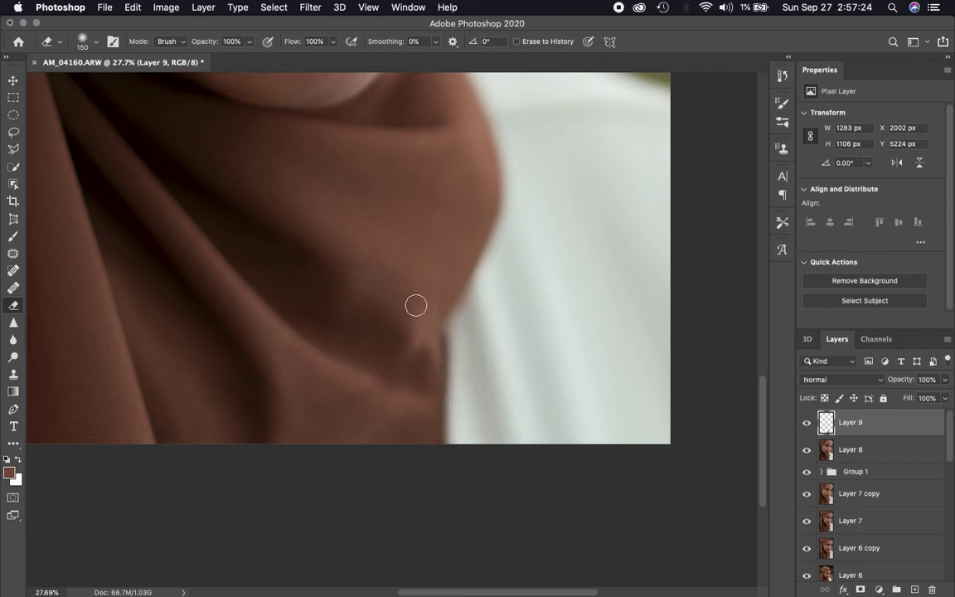
{"action": "key", "text": "bracketright"}
{"action": "key", "text": "bracketright"}
{"action": "key", "text": "bracketright"}
{"action": "scroll", "coordinate": [575, 356], "scroll_direction": "down", "scroll_amount": 2}
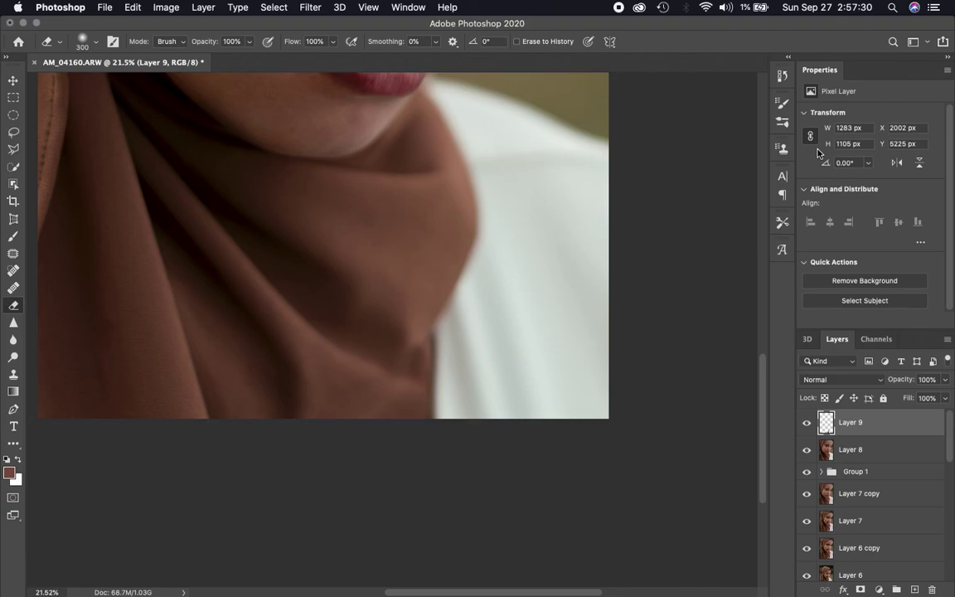
Step: Darken the patch slightly with a Curves adjustment, lowering one curve point
{"action": "key", "text": "super+m"}
{"action": "left_click_drag", "start_coordinate": [606, 164], "coordinate": [606, 169]}
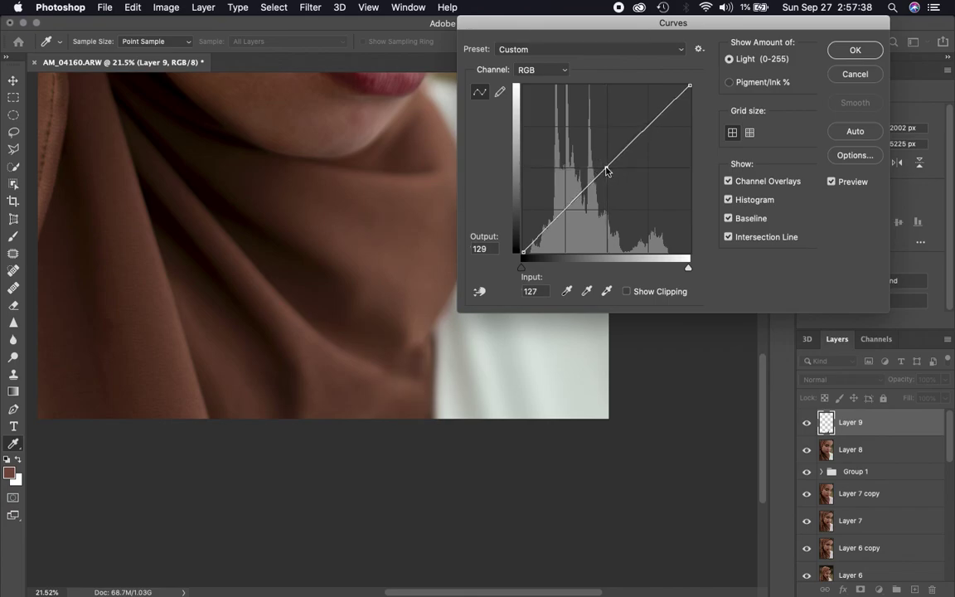
{"action": "left_click", "coordinate": [842, 53]}
{"action": "key", "text": "e"}
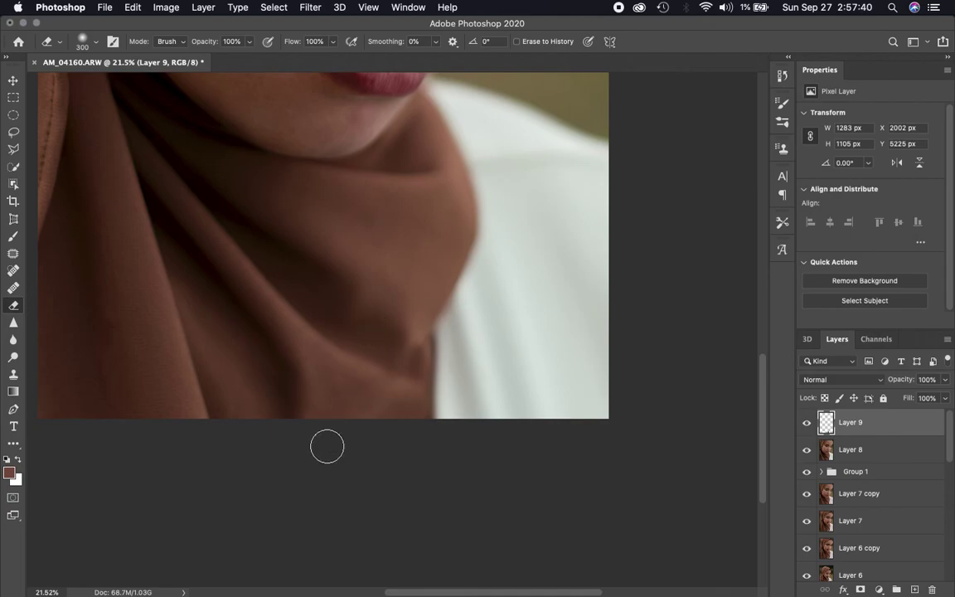
{"action": "scroll", "coordinate": [327, 446], "scroll_direction": "down", "scroll_amount": 2}
{"action": "scroll", "coordinate": [327, 446], "scroll_direction": "down", "scroll_amount": 2}
{"action": "scroll", "coordinate": [327, 446], "scroll_direction": "down", "scroll_amount": 1}
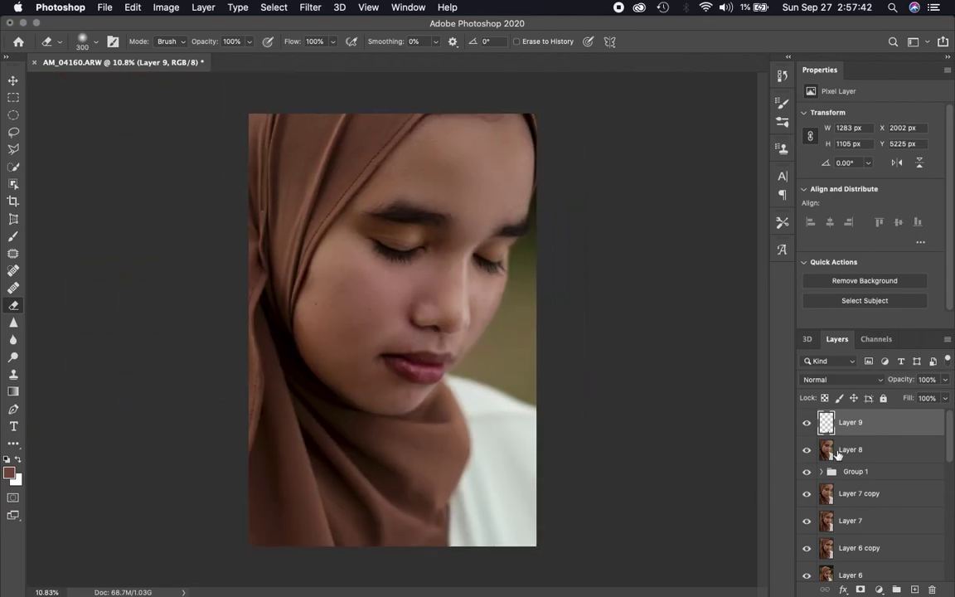
Step: Toggle Layer 9 to check the patch fix, then add a new empty Layer 10 on top
{"action": "left_click", "coordinate": [806, 423]}
{"action": "scroll", "coordinate": [489, 482], "scroll_direction": "up", "scroll_amount": 1}
{"action": "scroll", "coordinate": [489, 482], "scroll_direction": "down", "scroll_amount": 1}
{"action": "scroll", "coordinate": [489, 481], "scroll_direction": "down", "scroll_amount": 1}
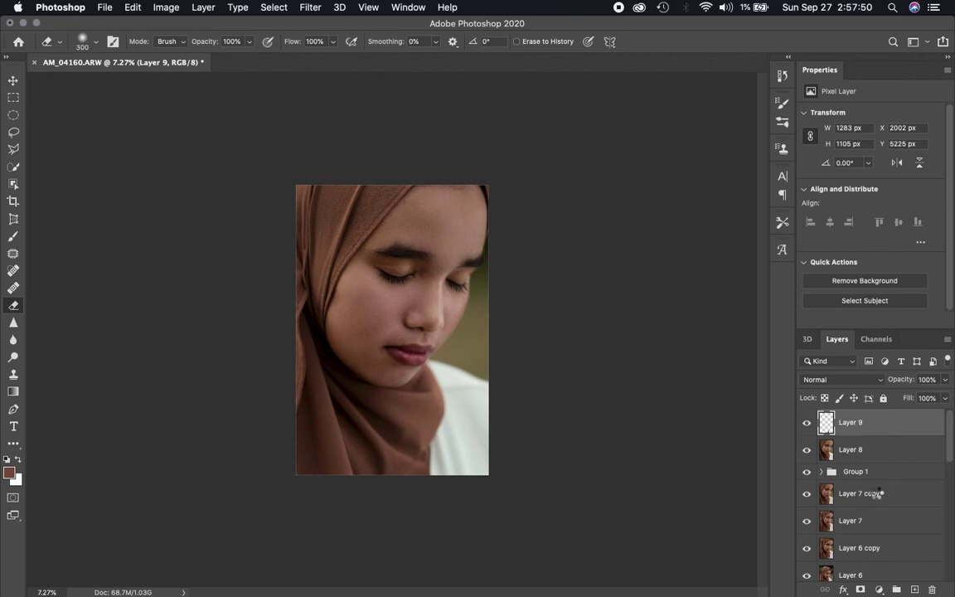
{"action": "key", "text": "ctrl+shift+alt+n"}
{"action": "scroll", "coordinate": [877, 498], "scroll_direction": "down", "scroll_amount": 10}
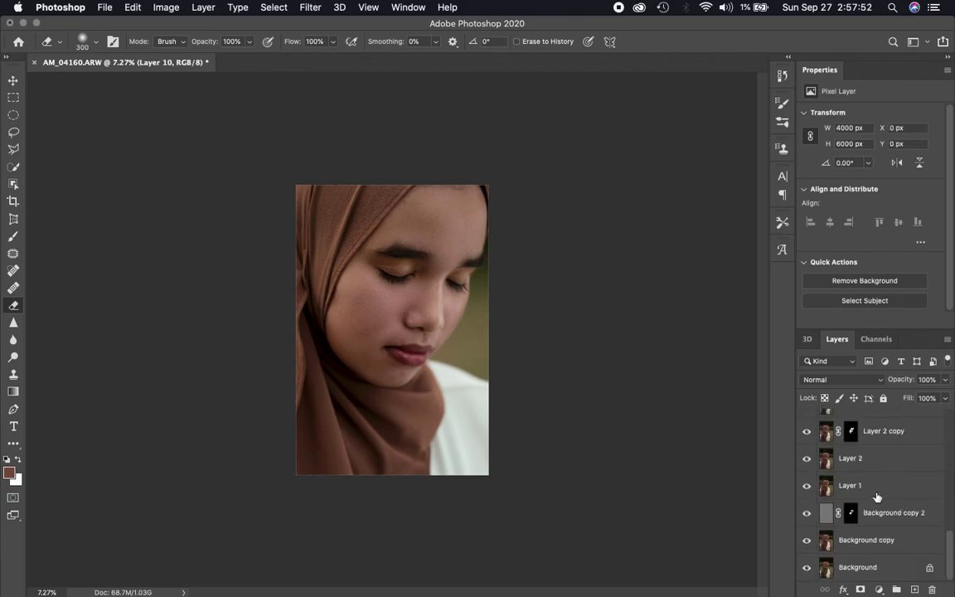
Step: Compare the original Background alone against the retouched portrait, restoring all layers
{"action": "left_click", "coordinate": [854, 569]}
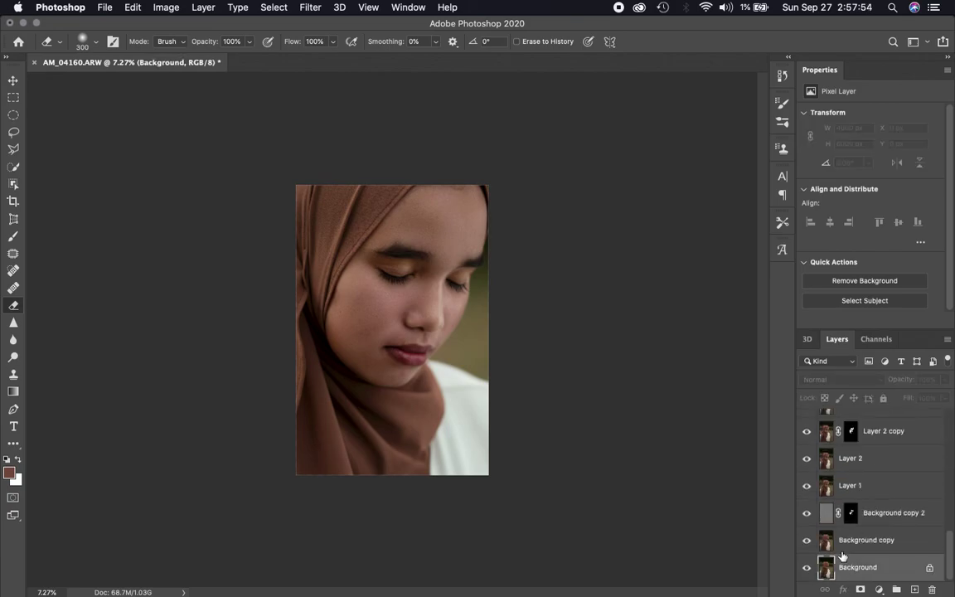
{"action": "scroll", "coordinate": [411, 262], "scroll_direction": "up", "scroll_amount": 2}
{"action": "scroll", "coordinate": [410, 262], "scroll_direction": "up", "scroll_amount": 2}
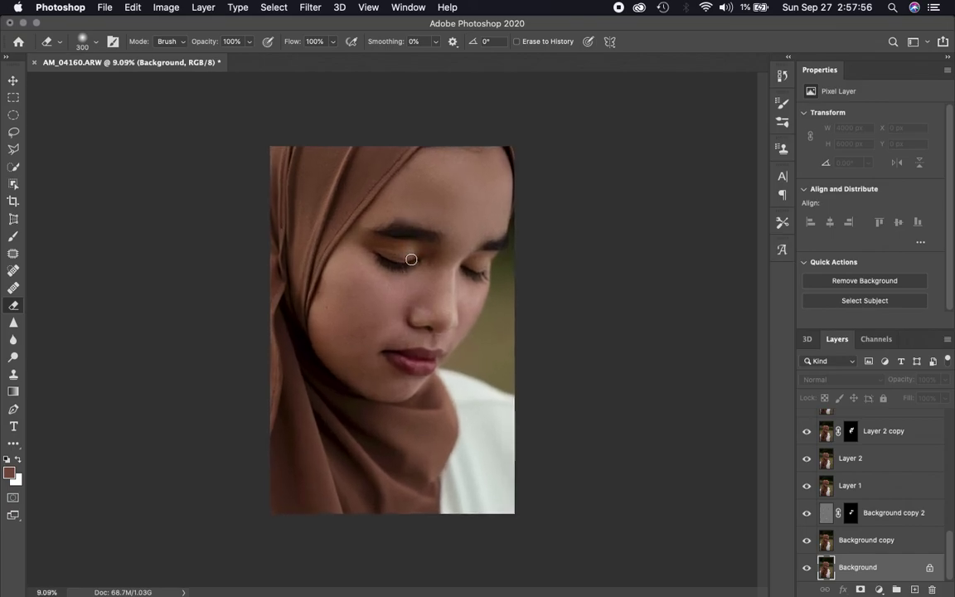
{"action": "scroll", "coordinate": [411, 260], "scroll_direction": "up", "scroll_amount": 3}
{"action": "scroll", "coordinate": [411, 260], "scroll_direction": "up", "scroll_amount": 3}
{"action": "scroll", "coordinate": [411, 260], "scroll_direction": "up", "scroll_amount": 2}
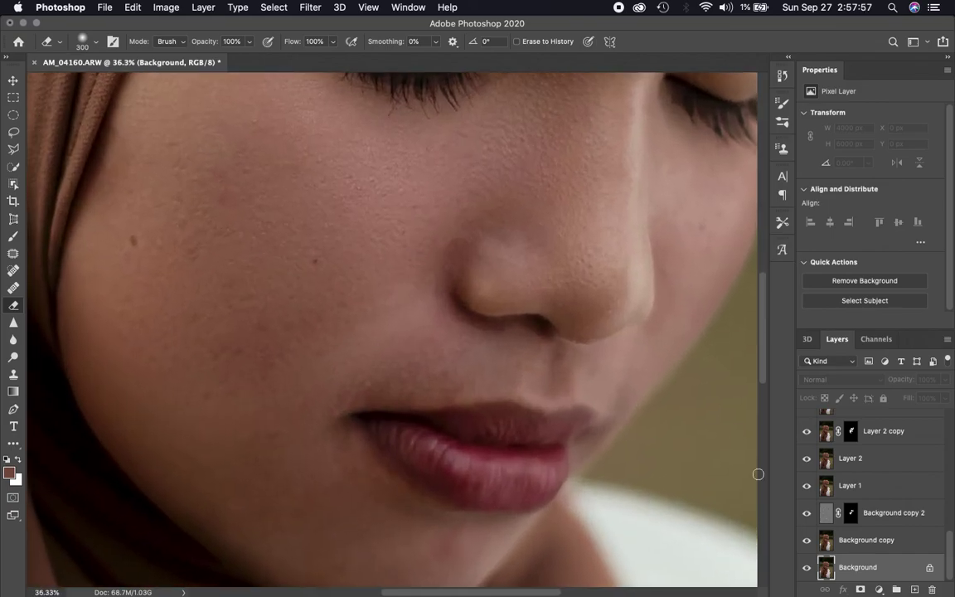
{"action": "left_click", "coordinate": [807, 568], "text": "alt"}
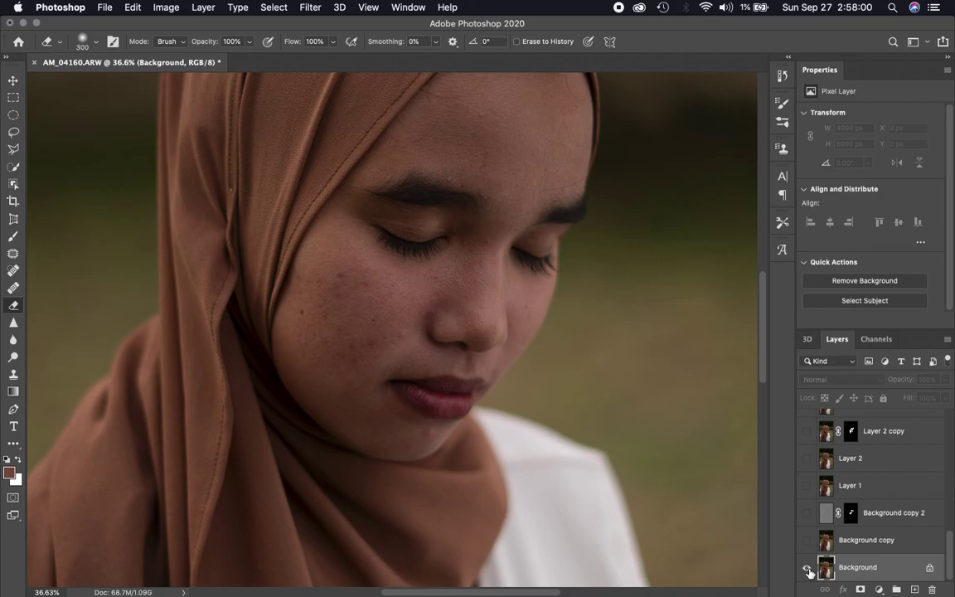
{"action": "left_click", "coordinate": [807, 568], "text": "alt"}
{"action": "left_click", "coordinate": [807, 568], "text": "alt"}
{"action": "scroll", "coordinate": [505, 348], "scroll_direction": "down", "scroll_amount": 3}
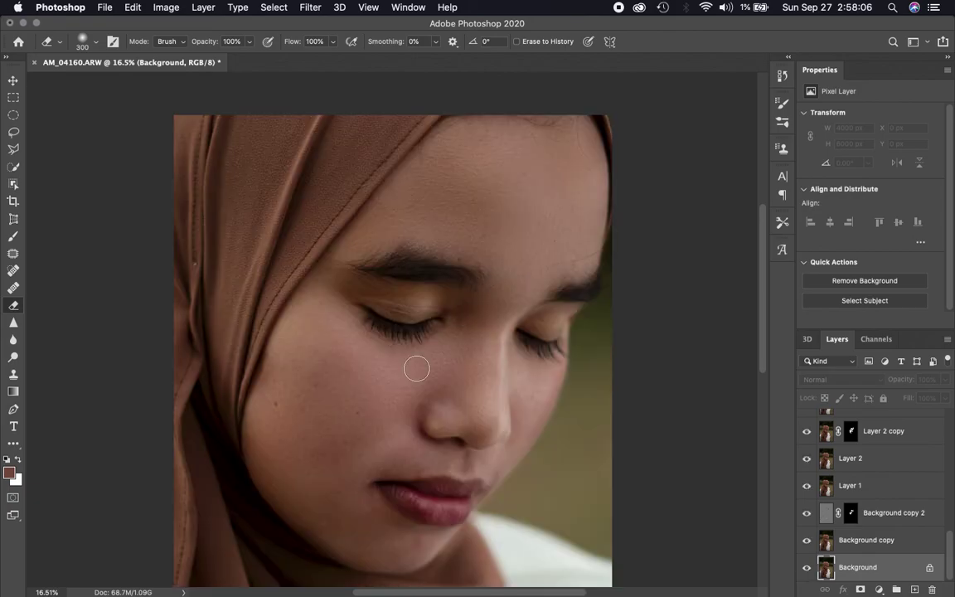
{"action": "scroll", "coordinate": [416, 368], "scroll_direction": "down", "scroll_amount": 3}
{"action": "scroll", "coordinate": [890, 483], "scroll_direction": "up", "scroll_amount": 10}
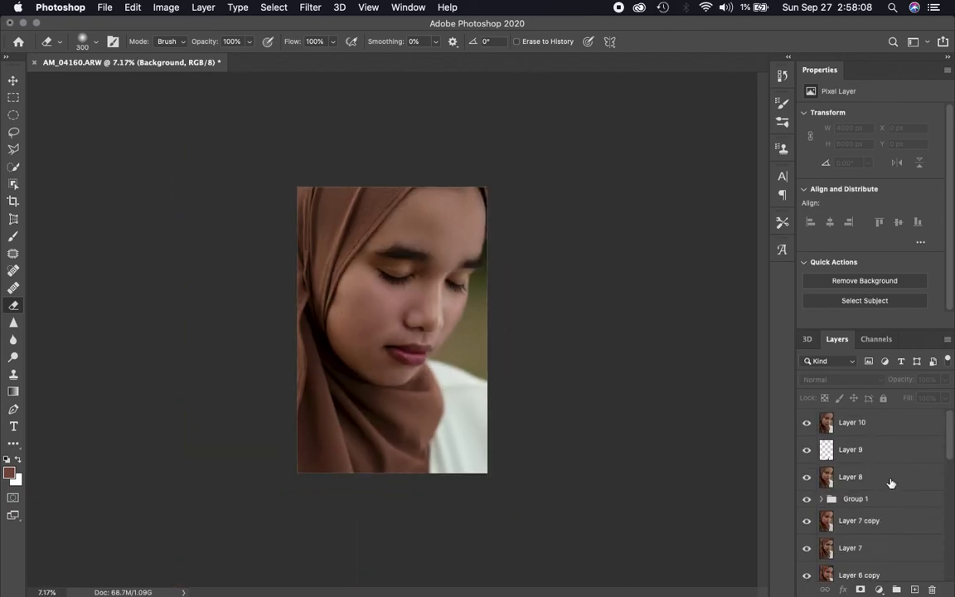